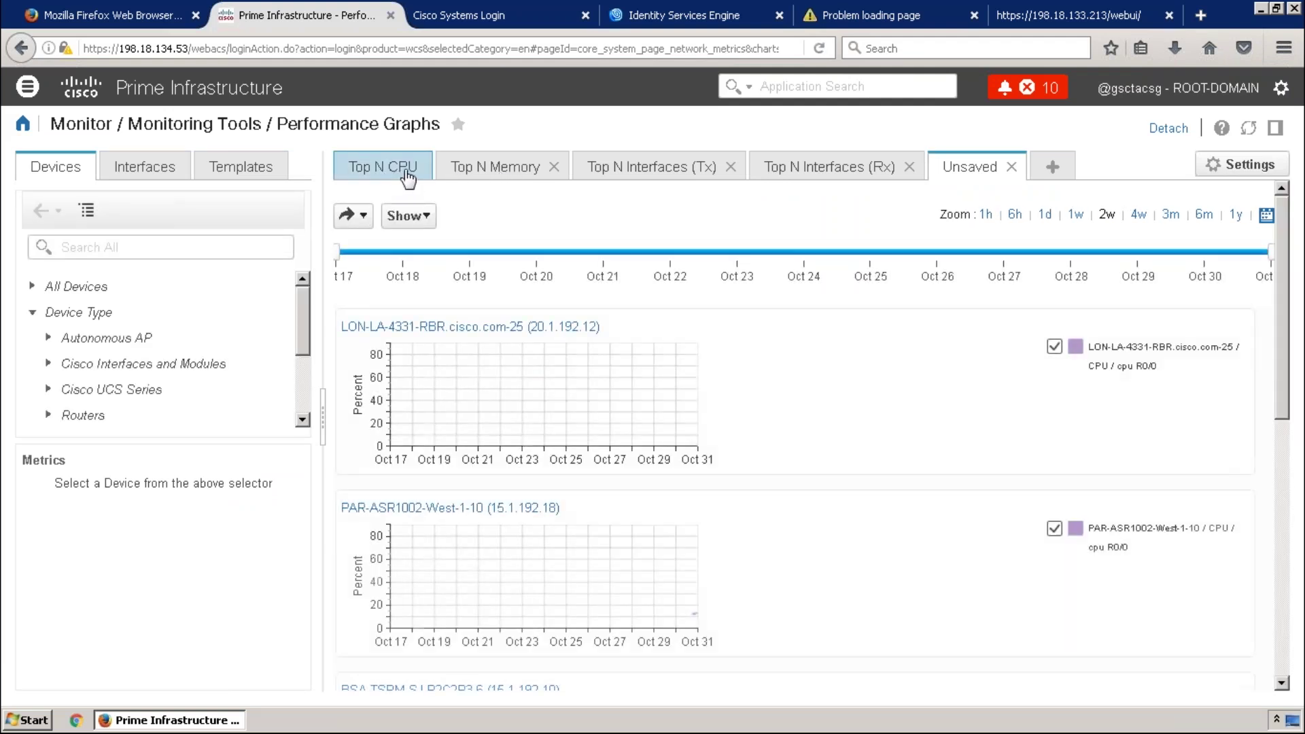
View the Top N Memory, Top N Interfaces (Tx) and Top N Interfaces (Rx) performance graphs.
{"action": "left_click", "coordinate": [472, 175]}
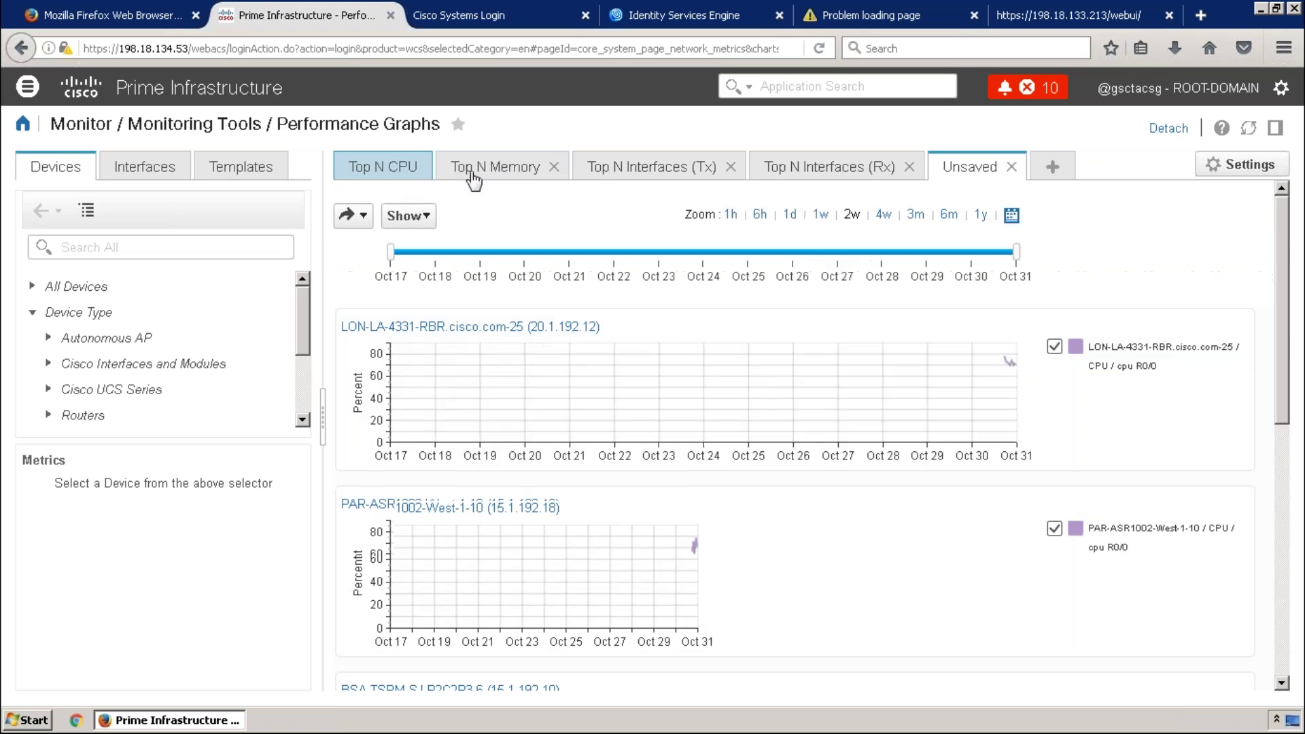
{"action": "left_click", "coordinate": [626, 178]}
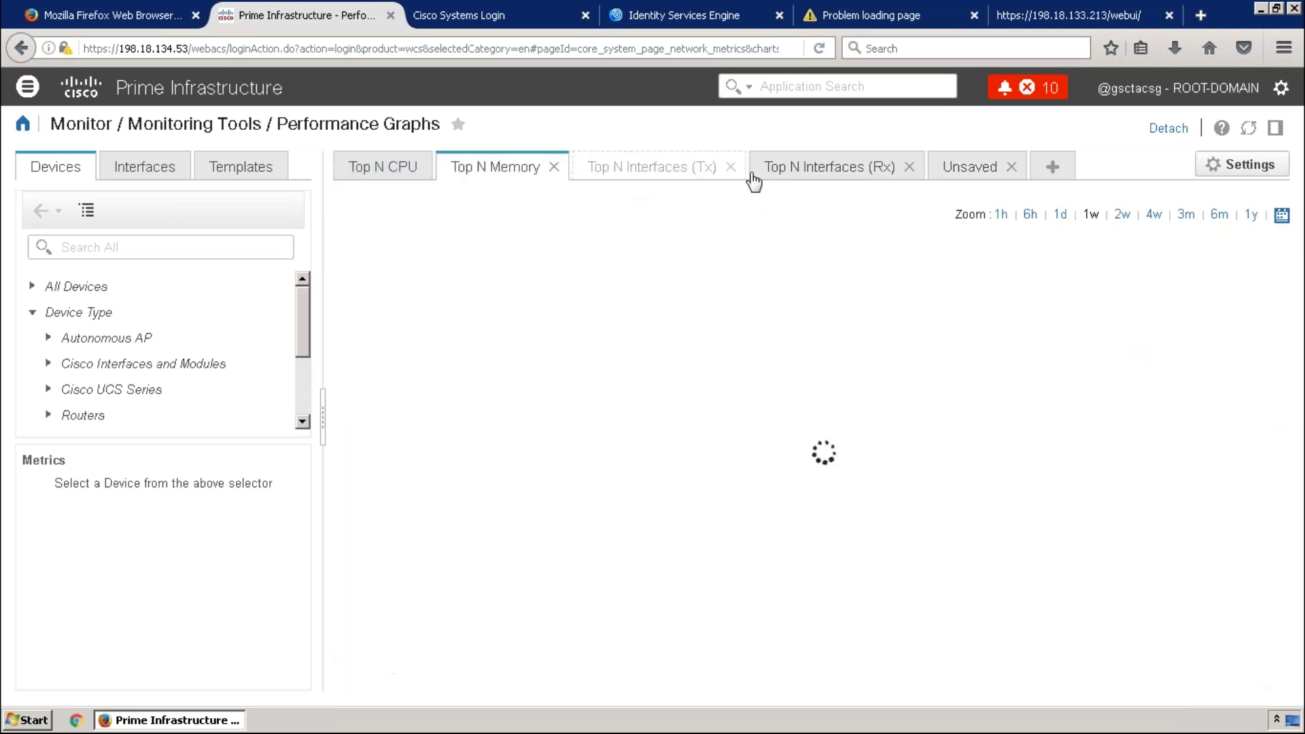
{"action": "left_click", "coordinate": [799, 176]}
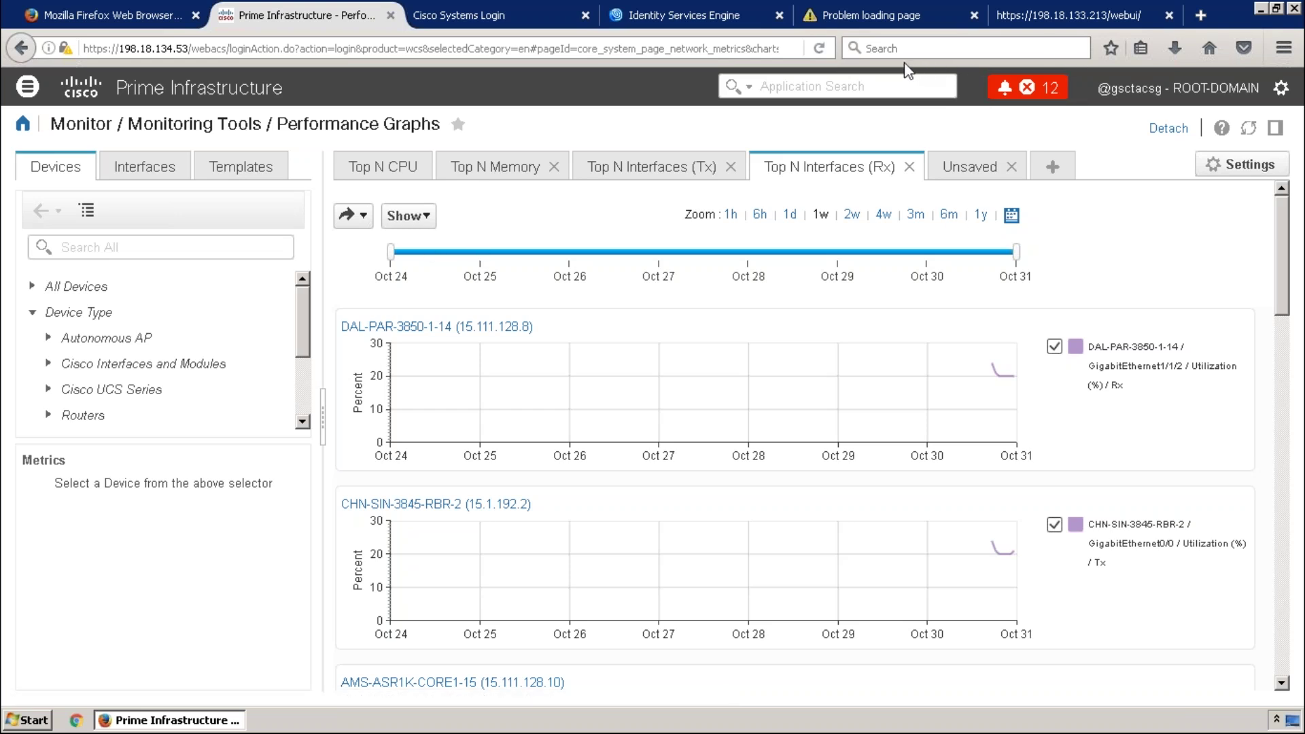
Circle the Cisco logo in red, return to the Network Summary dashboard and open the ICMP-unreachable devices.
{"action": "mouse_move", "coordinate": [86, 64]}
{"action": "left_mouse_down"}
{"action": "mouse_move", "coordinate": [55, 72]}
{"action": "mouse_move", "coordinate": [86, 98]}
{"action": "mouse_move", "coordinate": [102, 91]}
{"action": "left_mouse_up"}
{"action": "left_click", "coordinate": [91, 94]}
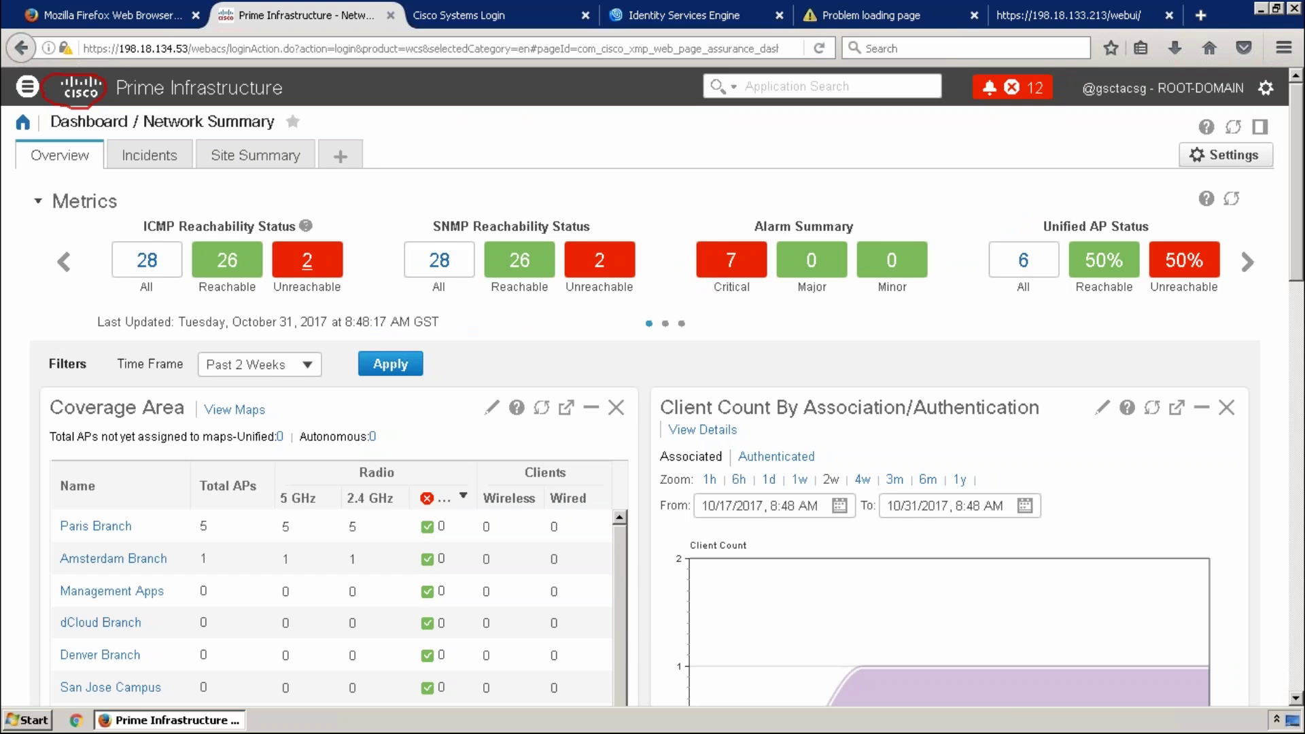
{"action": "left_click", "coordinate": [308, 262]}
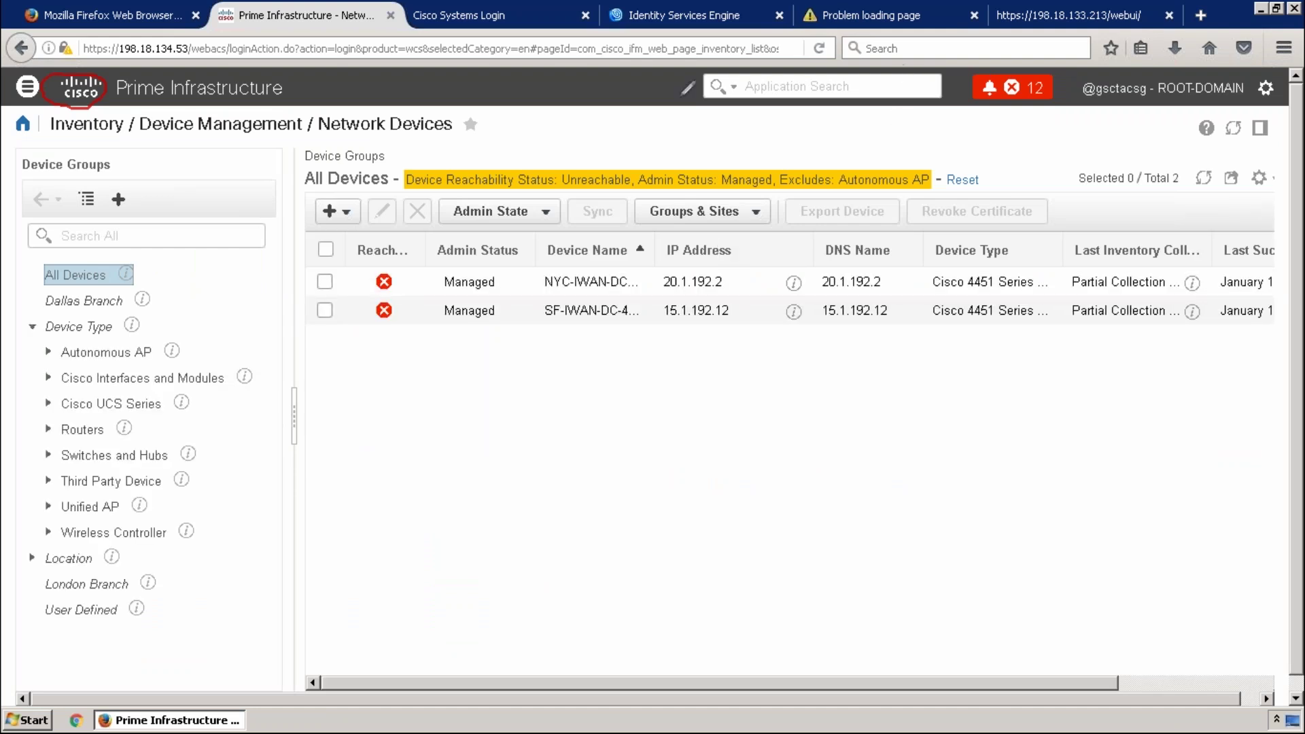
Outline the Inventory / Device Management / Network Devices breadcrumb in red, mark its parts with arrows, and erase the ink.
{"action": "mouse_move", "coordinate": [49, 114]}
{"action": "left_mouse_down"}
{"action": "mouse_move", "coordinate": [42, 133]}
{"action": "mouse_move", "coordinate": [184, 146]}
{"action": "mouse_move", "coordinate": [459, 141]}
{"action": "mouse_move", "coordinate": [408, 103]}
{"action": "mouse_move", "coordinate": [122, 96]}
{"action": "left_mouse_up"}
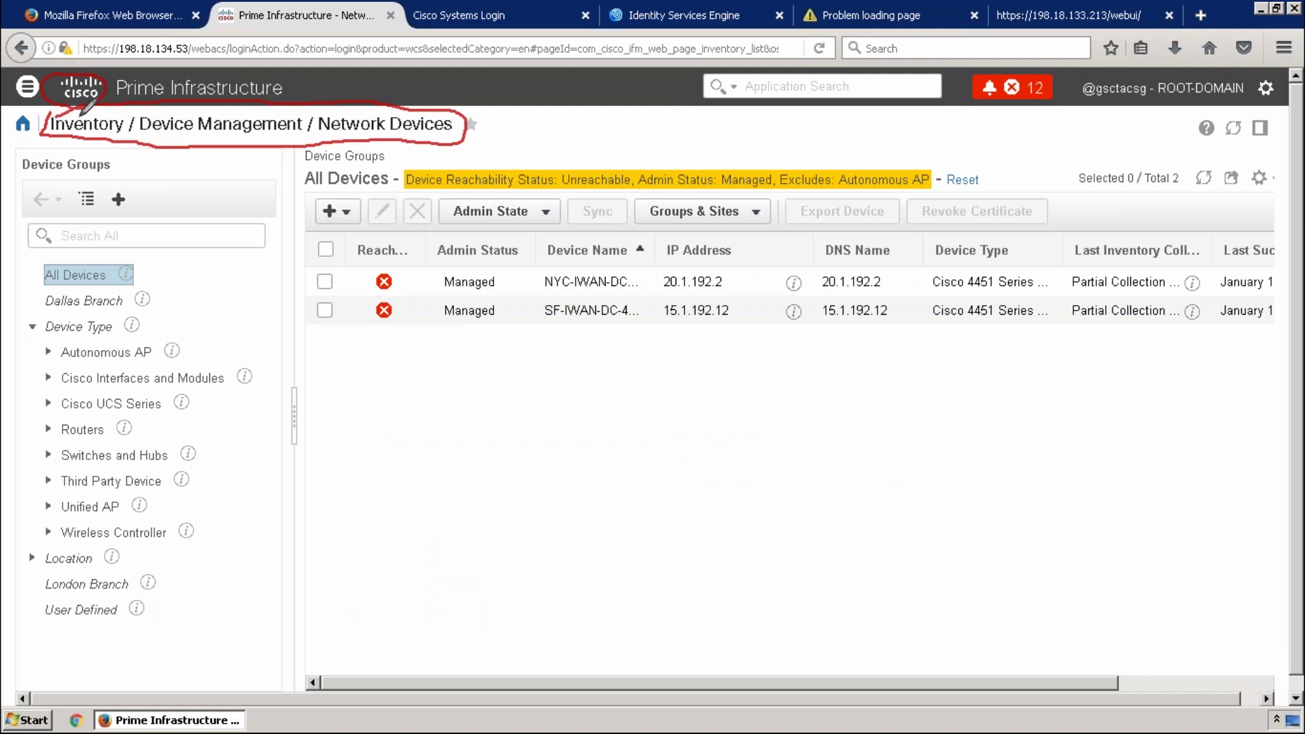
{"action": "mouse_move", "coordinate": [124, 206]}
{"action": "left_mouse_down"}
{"action": "mouse_move", "coordinate": [113, 146]}
{"action": "mouse_move", "coordinate": [122, 155]}
{"action": "left_mouse_up"}
{"action": "mouse_move", "coordinate": [185, 206]}
{"action": "left_mouse_down"}
{"action": "mouse_move", "coordinate": [183, 154]}
{"action": "mouse_move", "coordinate": [198, 148]}
{"action": "left_mouse_up"}
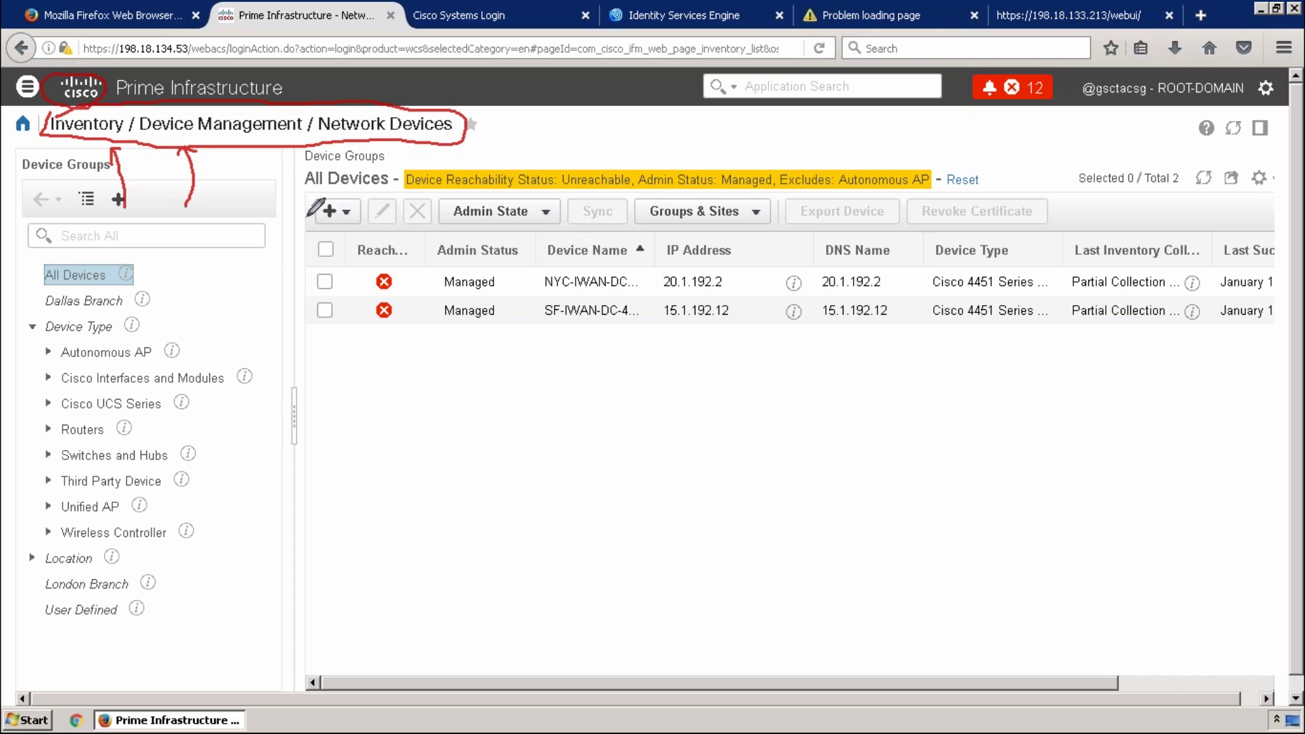
{"action": "left_click_drag", "start_coordinate": [301, 217], "coordinate": [346, 151]}
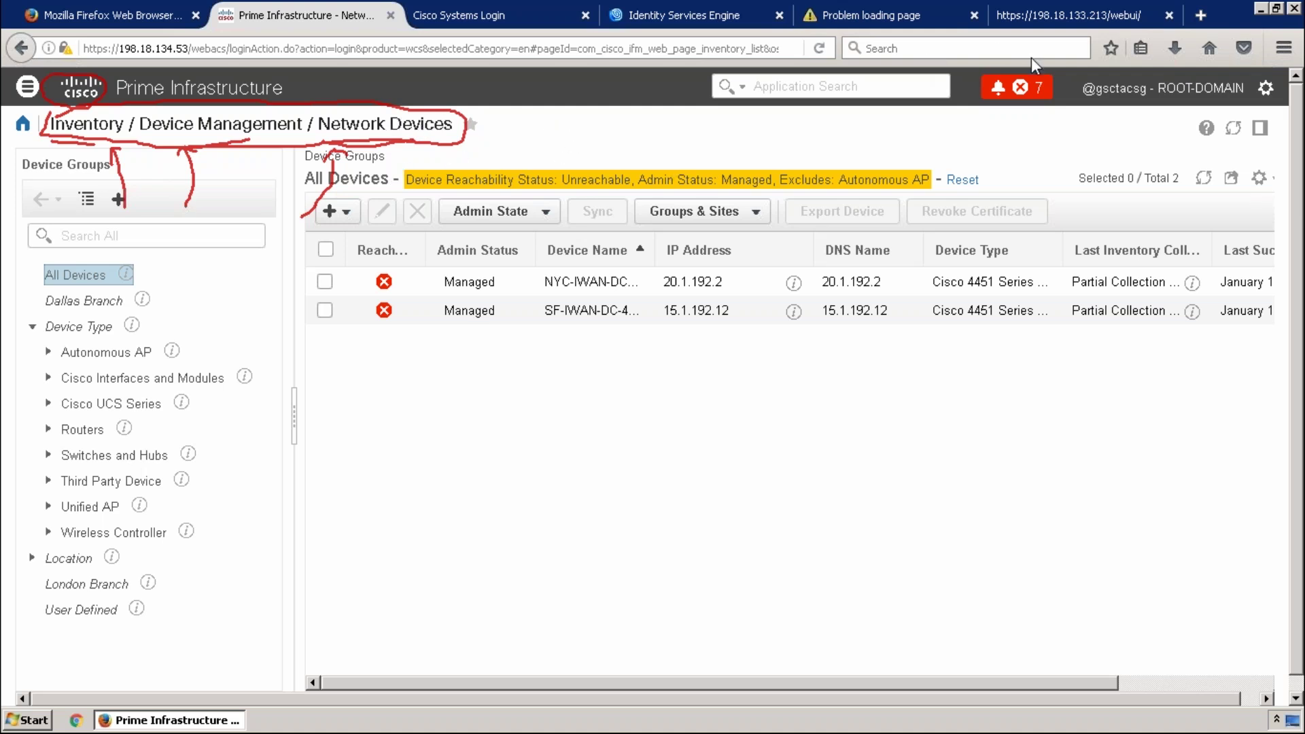
{"action": "key", "text": "e"}
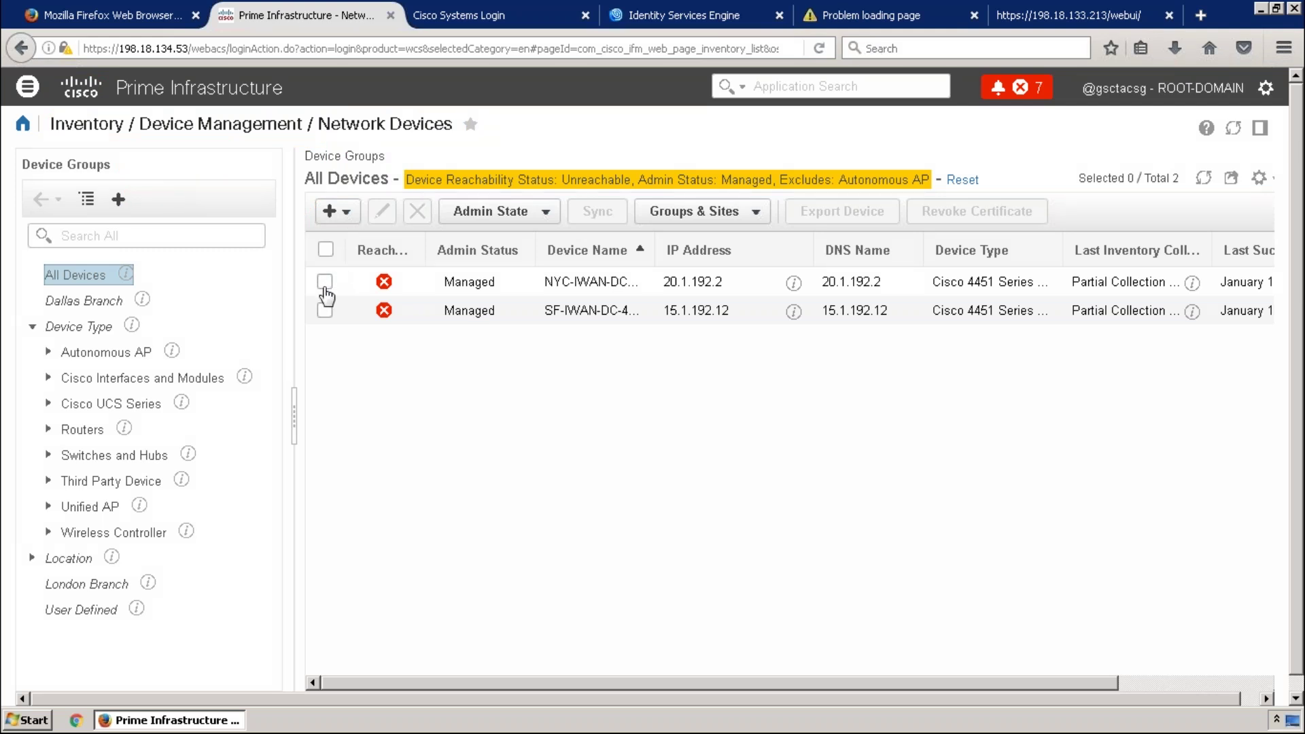
Select both unreachable devices in the list and synchronize them, agreeing to proceed.
{"action": "left_click", "coordinate": [325, 289]}
{"action": "left_click", "coordinate": [325, 311]}
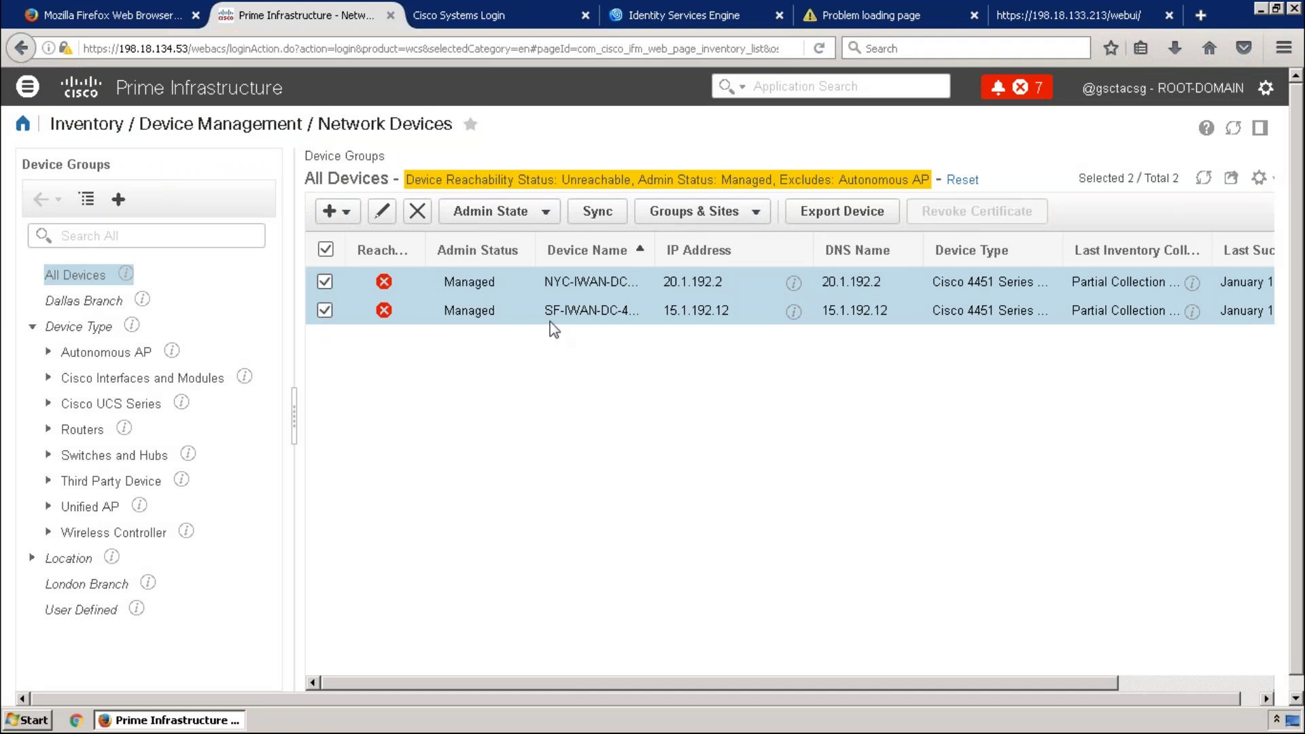
{"action": "left_click", "coordinate": [325, 250]}
{"action": "left_click", "coordinate": [325, 250]}
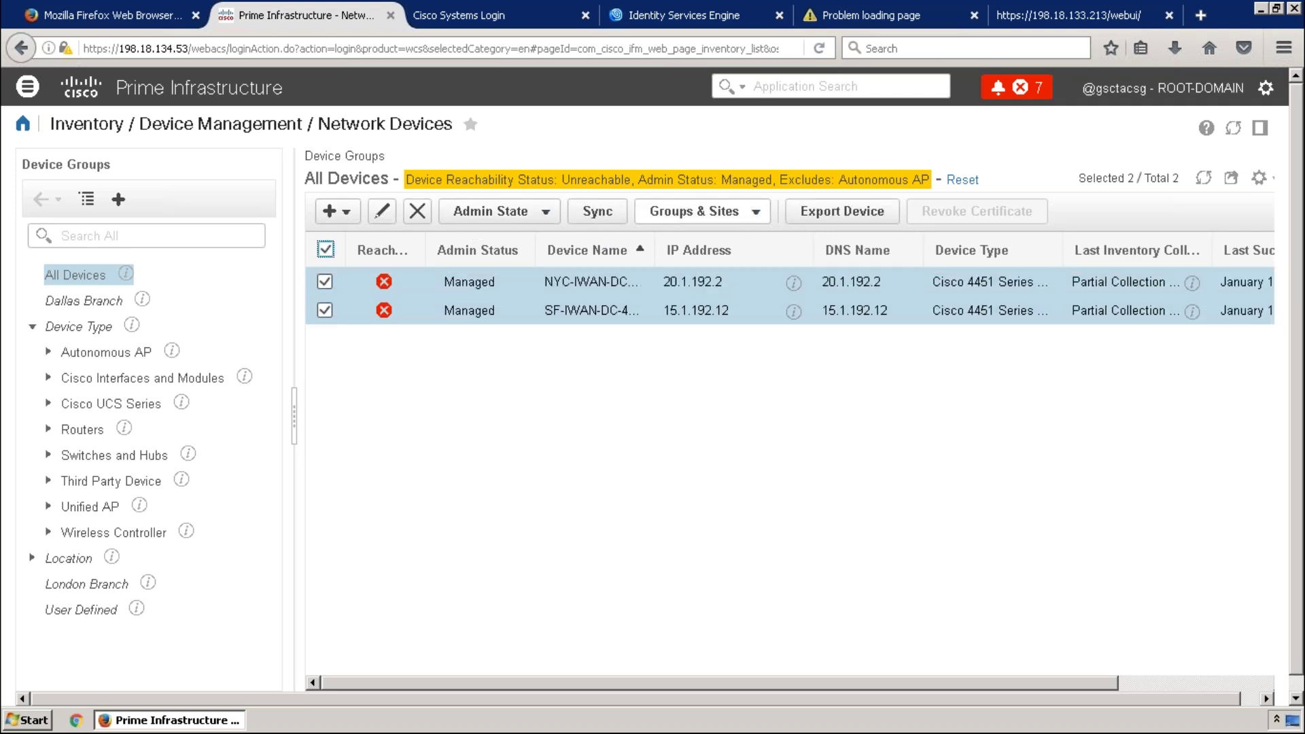
{"action": "left_click", "coordinate": [325, 250]}
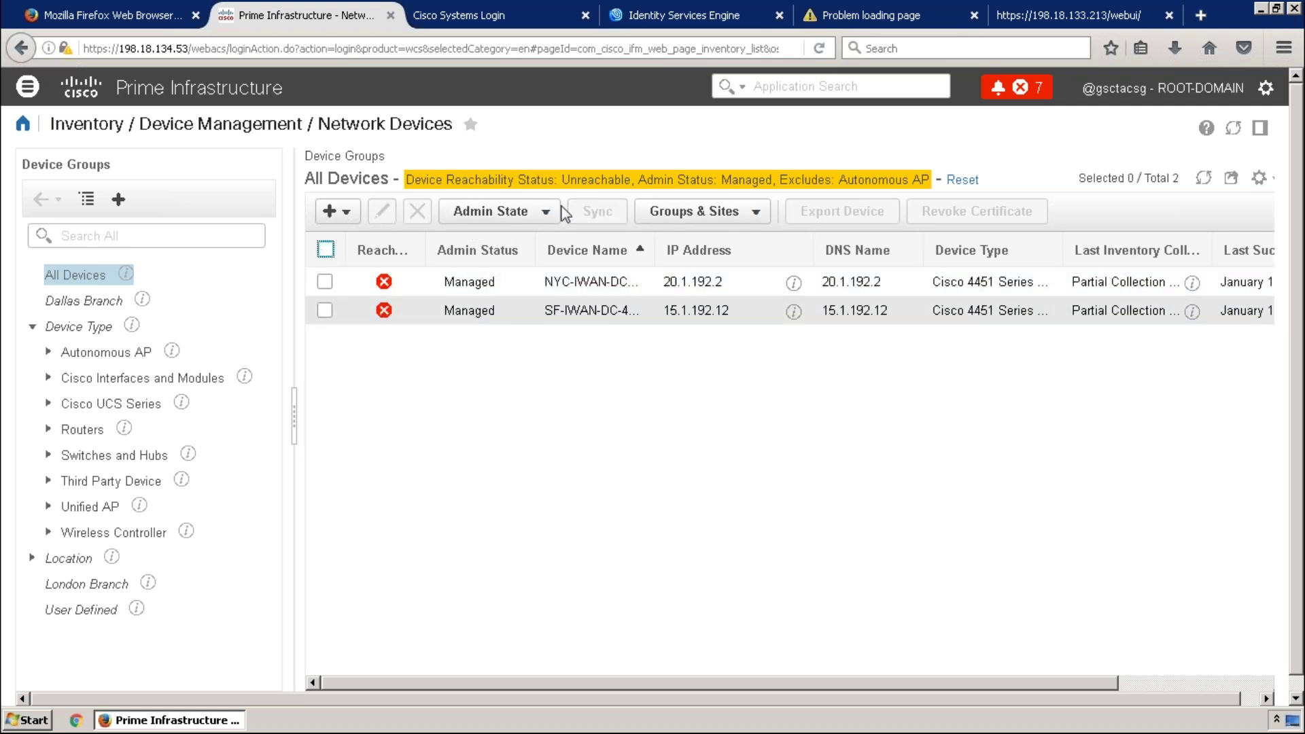
{"action": "left_click", "coordinate": [326, 250]}
{"action": "left_click", "coordinate": [326, 250]}
{"action": "left_click", "coordinate": [325, 250]}
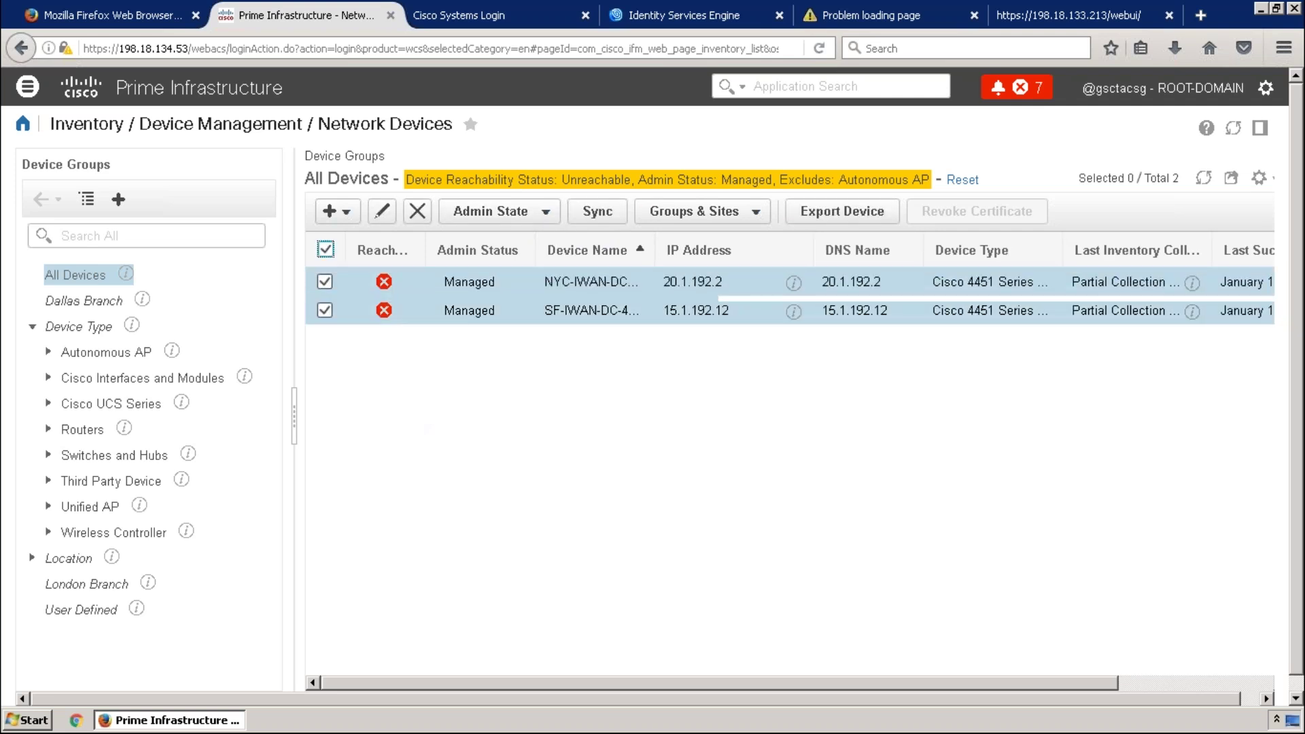
{"action": "left_click", "coordinate": [598, 211]}
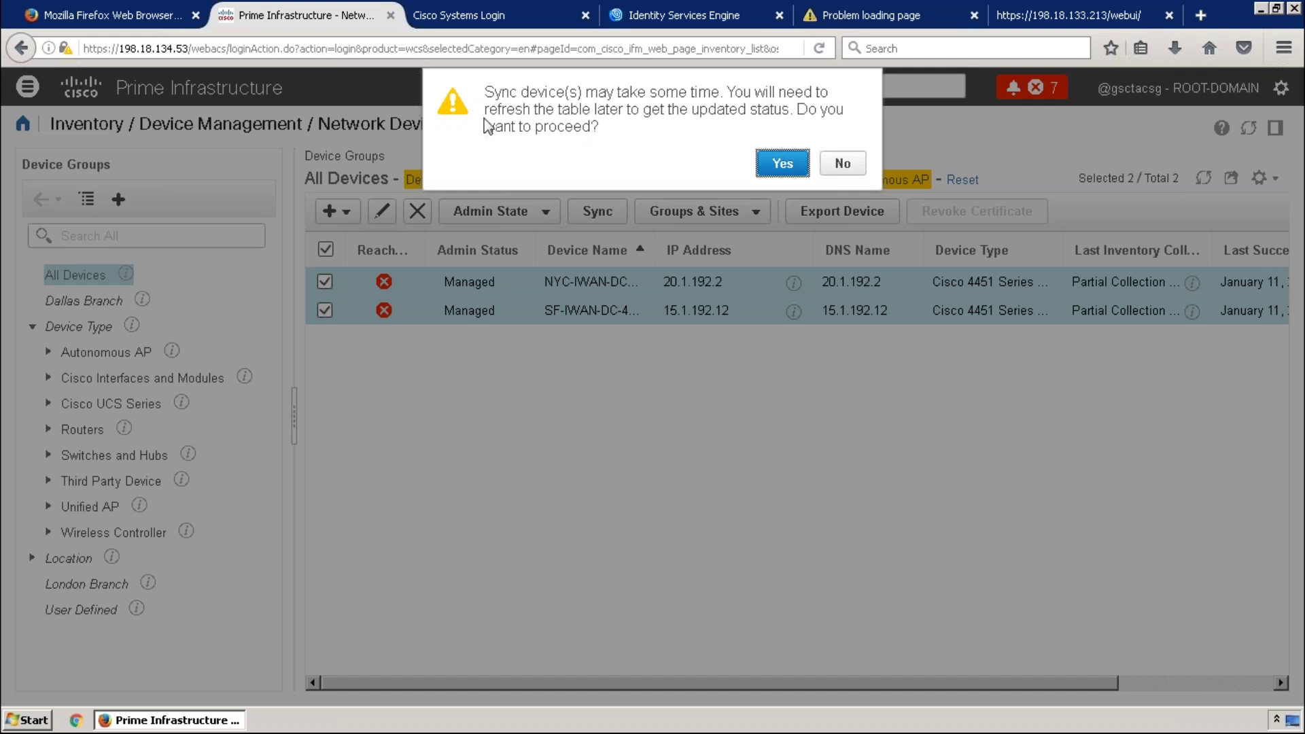
{"action": "left_click", "coordinate": [774, 163]}
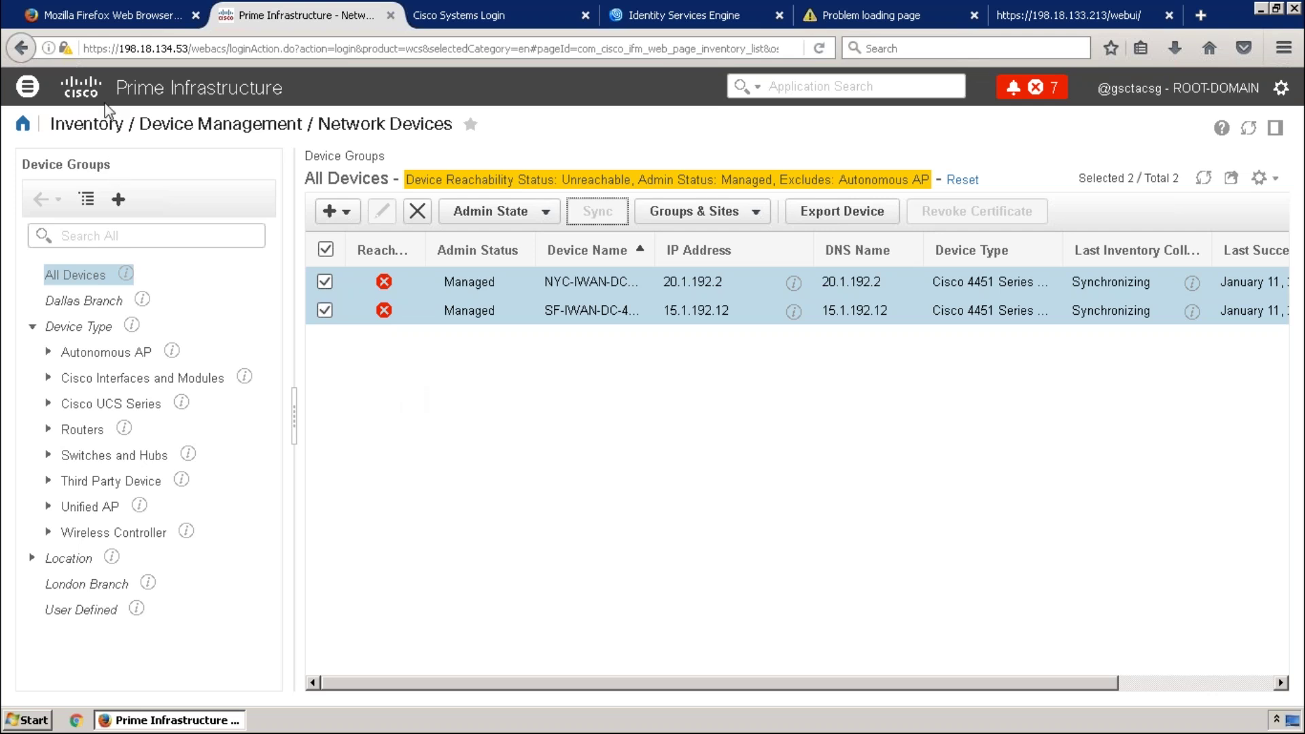
Return to the Network Summary dashboard, expand the Dashboard navigation entries and circle Incidents under Network Summary in red.
{"action": "left_click", "coordinate": [80, 94]}
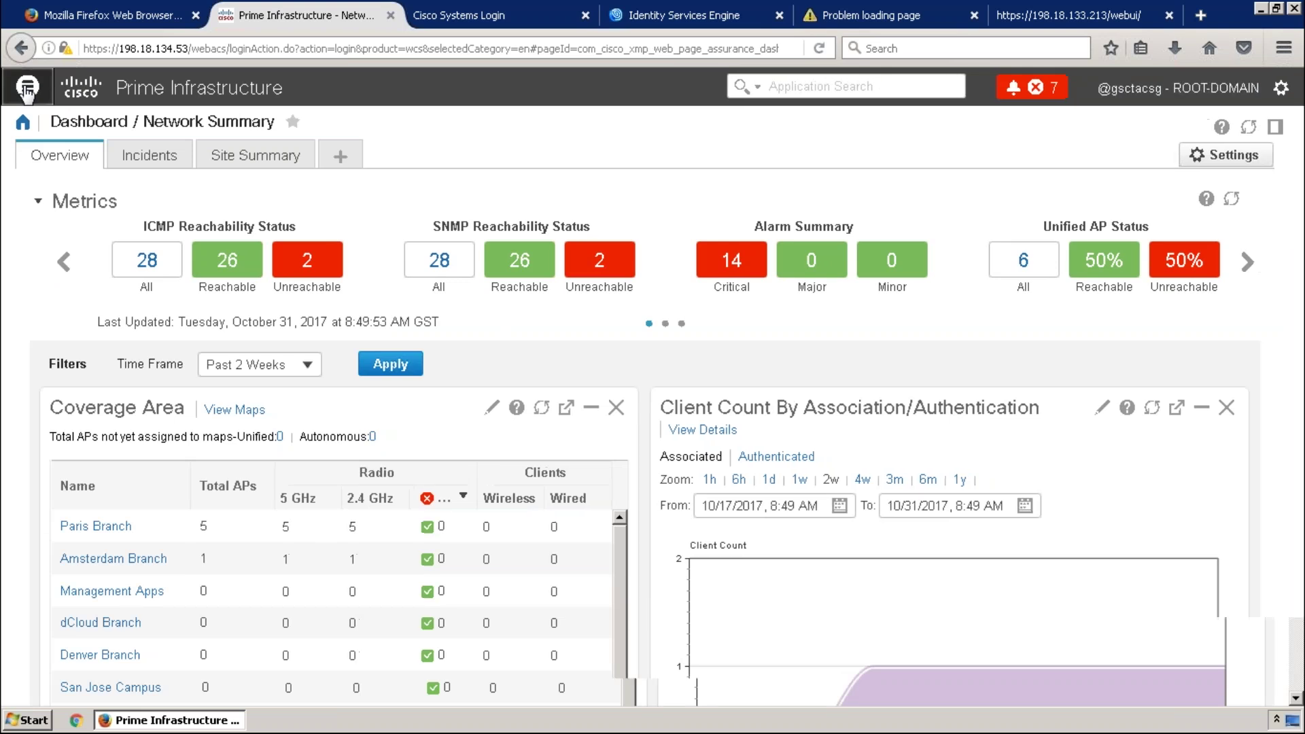
{"action": "left_click", "coordinate": [27, 88]}
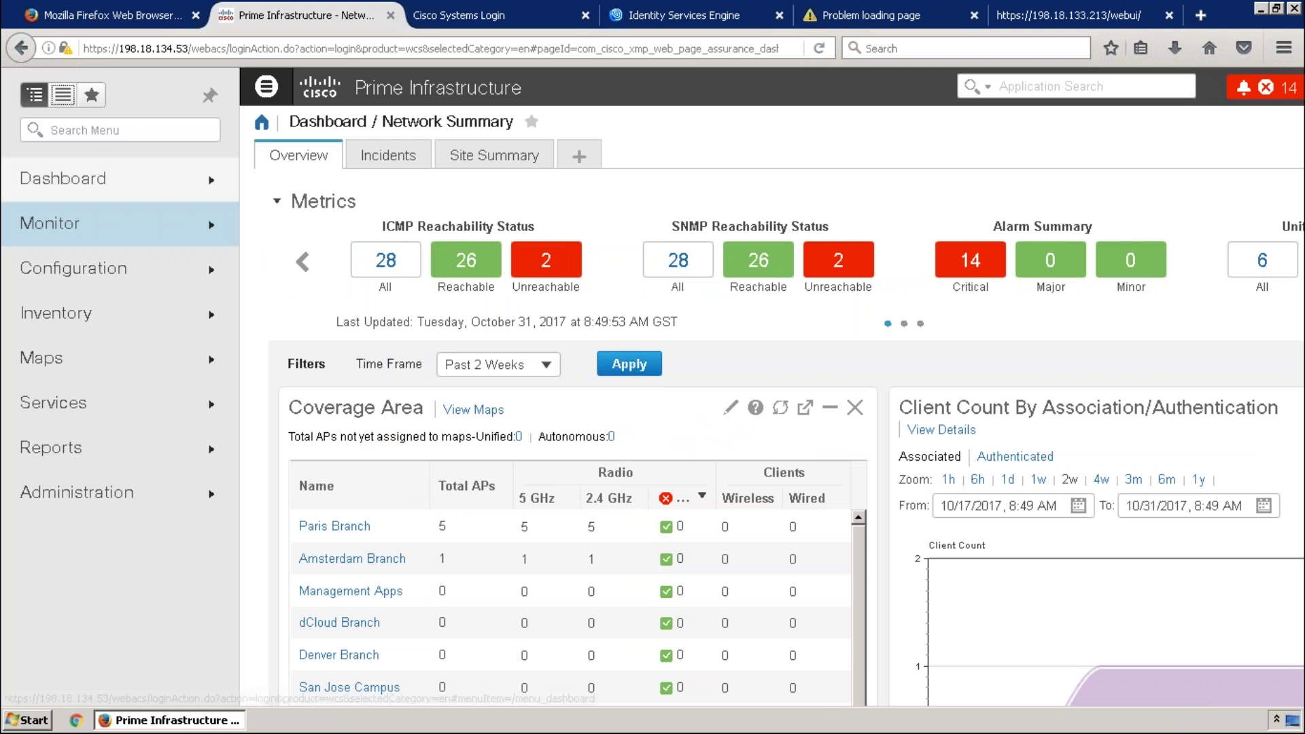
{"action": "left_click", "coordinate": [94, 179]}
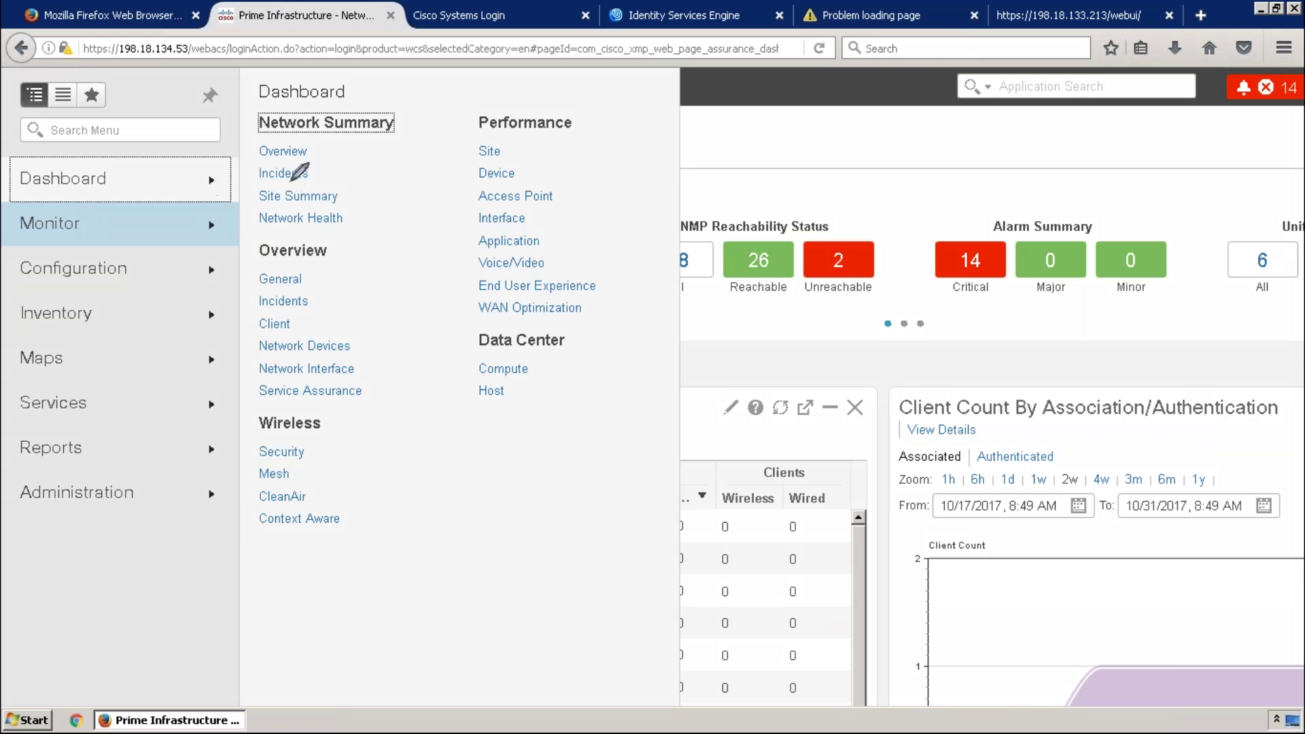
{"action": "mouse_move", "coordinate": [327, 166]}
{"action": "left_mouse_down"}
{"action": "mouse_move", "coordinate": [245, 174]}
{"action": "mouse_move", "coordinate": [299, 185]}
{"action": "mouse_move", "coordinate": [321, 167]}
{"action": "left_mouse_up"}
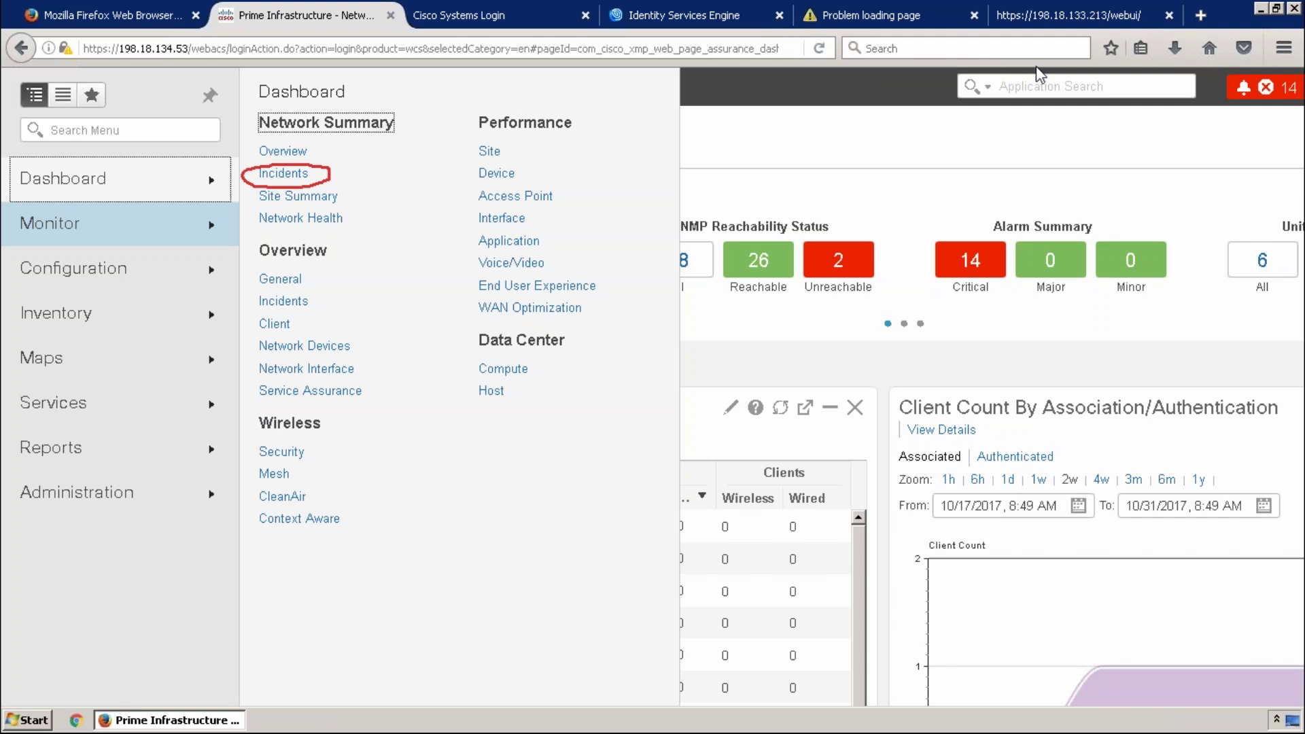
Minimize the remote desktop session and switch to the Prime Demo scenario list in Sticky Notes.
{"action": "mouse_move", "coordinate": [224, 8]}
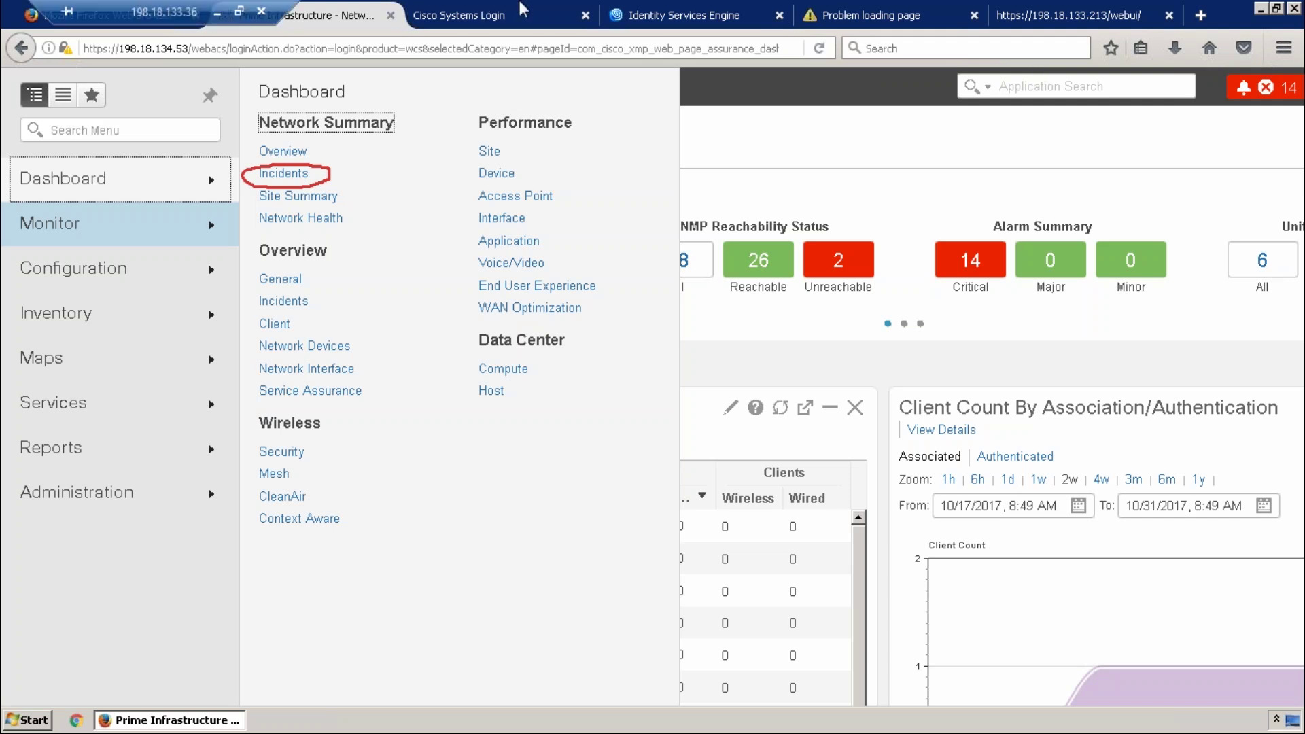
{"action": "left_click", "coordinate": [217, 12]}
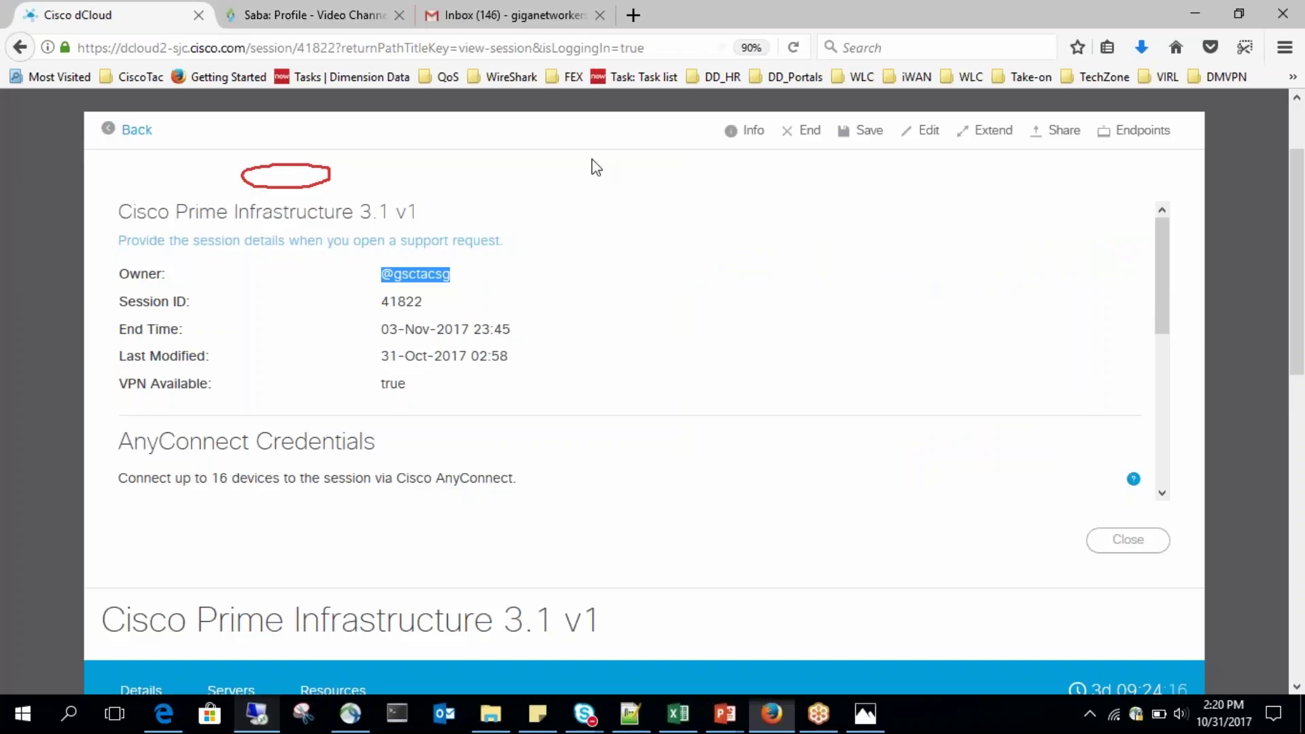
{"action": "left_click", "coordinate": [541, 717]}
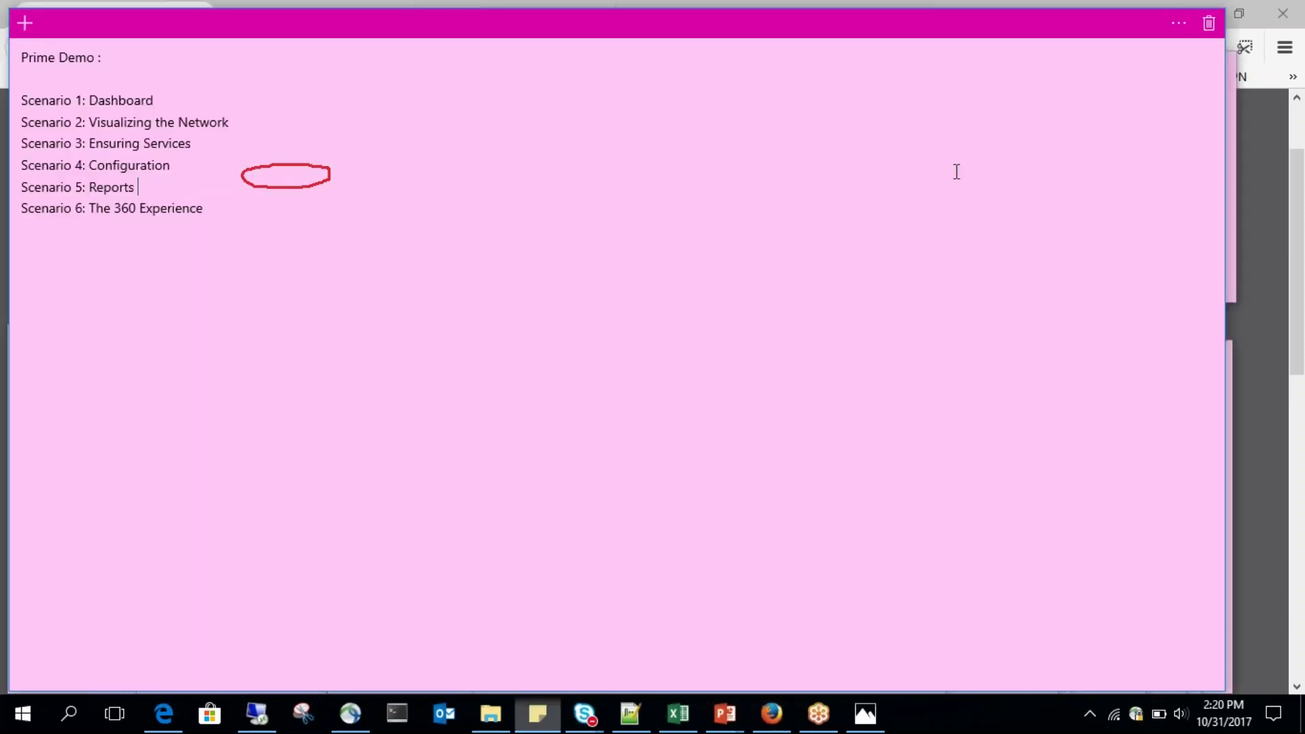
Write and underline iWAN and Viptela in red on either side of a vertical divider, and erase all ink.
{"action": "key", "text": "ctrl+2"}
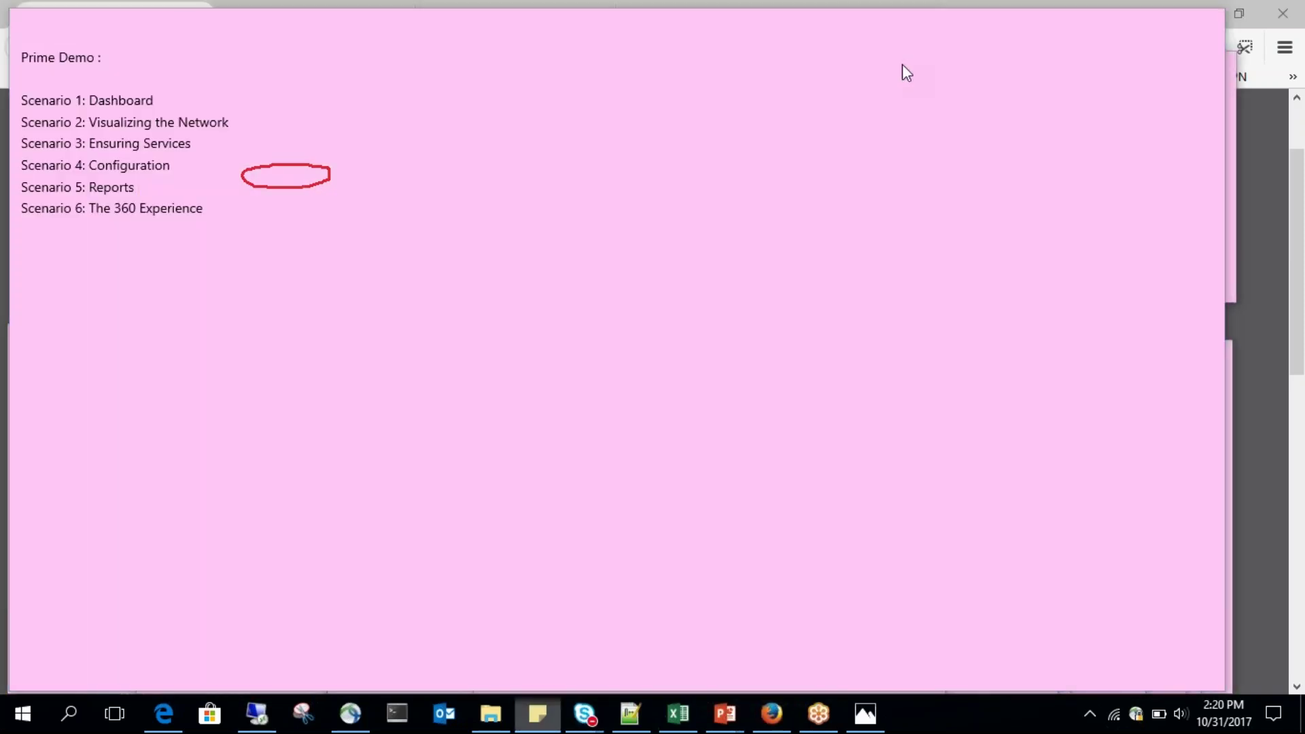
{"action": "mouse_move", "coordinate": [390, 221]}
{"action": "left_mouse_down"}
{"action": "mouse_move", "coordinate": [390, 237]}
{"action": "mouse_move", "coordinate": [482, 210]}
{"action": "left_mouse_up"}
{"action": "left_click", "coordinate": [386, 210]}
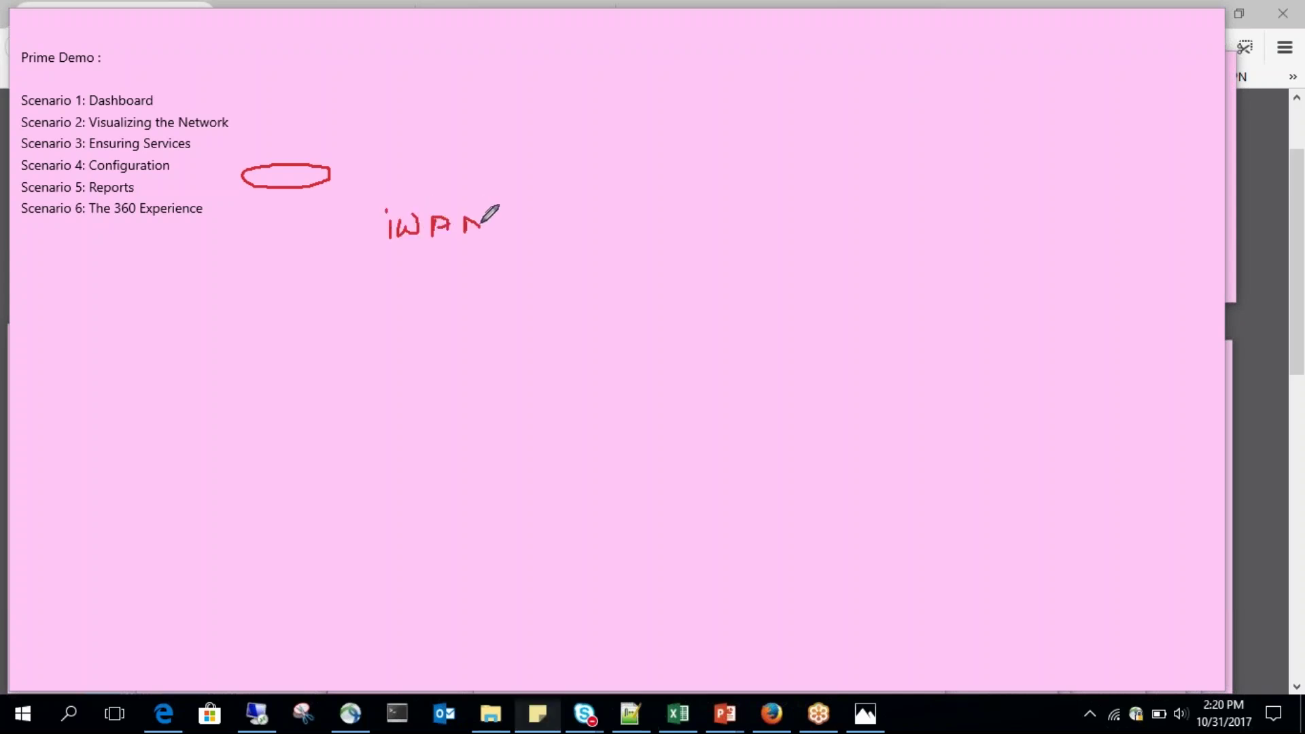
{"action": "left_click_drag", "start_coordinate": [702, 439], "coordinate": [722, 607]}
{"action": "mouse_move", "coordinate": [854, 201]}
{"action": "left_mouse_down"}
{"action": "mouse_move", "coordinate": [874, 197]}
{"action": "mouse_move", "coordinate": [894, 225]}
{"action": "mouse_move", "coordinate": [926, 208]}
{"action": "mouse_move", "coordinate": [909, 204]}
{"action": "mouse_move", "coordinate": [1002, 204]}
{"action": "left_mouse_up"}
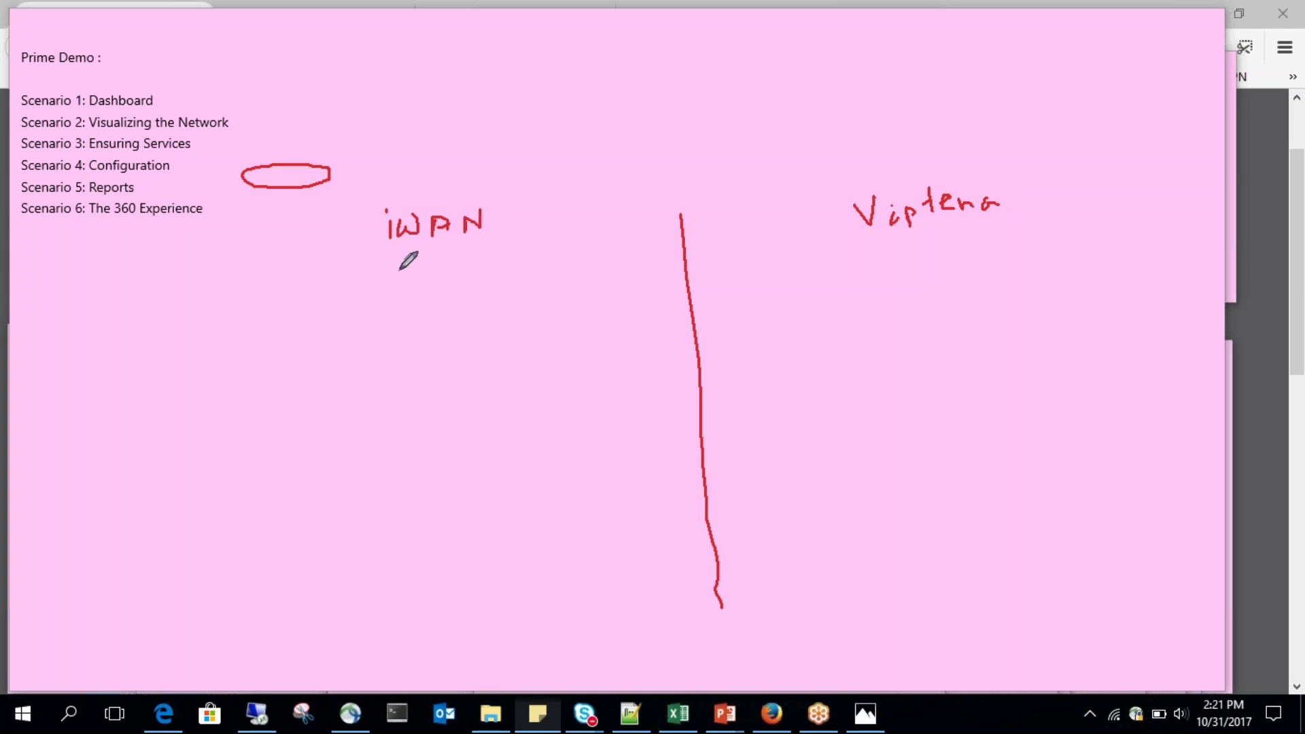
{"action": "left_click_drag", "start_coordinate": [382, 251], "coordinate": [463, 250]}
{"action": "left_click_drag", "start_coordinate": [841, 238], "coordinate": [960, 239]}
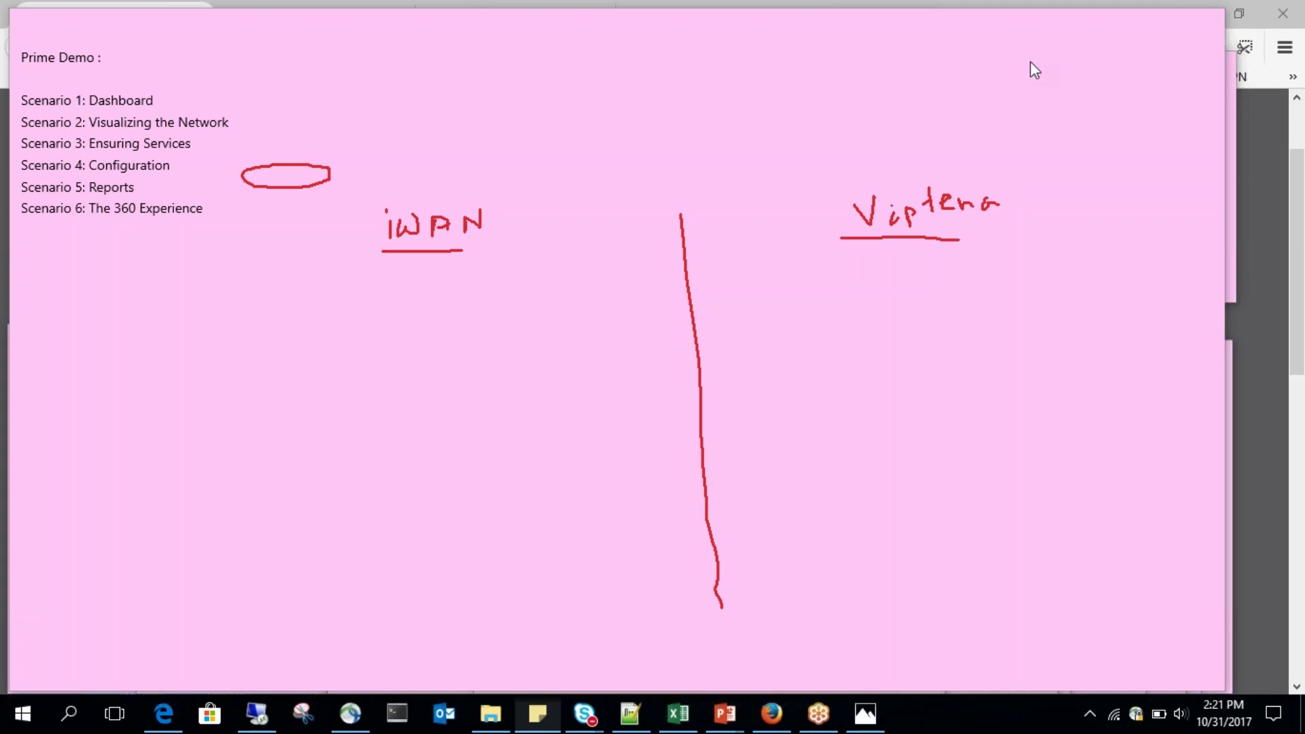
{"action": "key", "text": "e"}
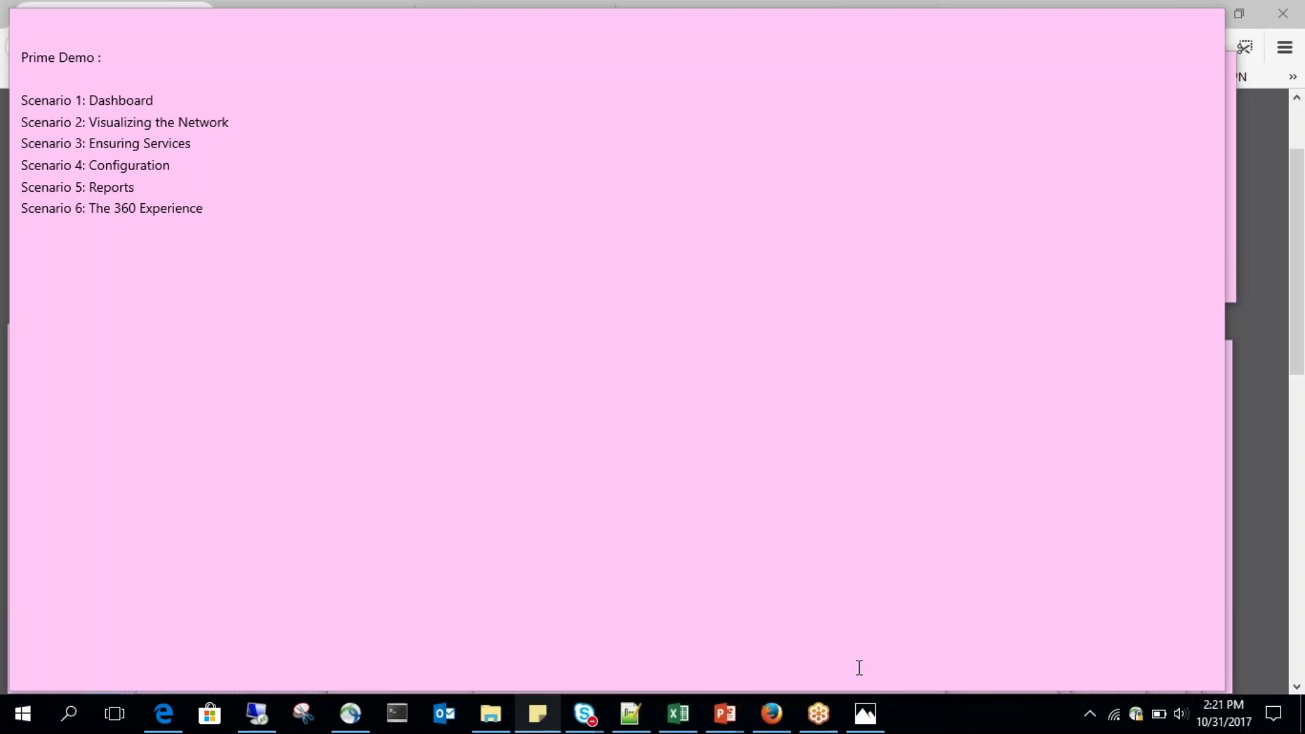
Switch to the hand-drawn network diagram in Photos and outline its two data centers in red, labelling them DC1 and DC-2.
{"action": "left_click", "coordinate": [866, 714]}
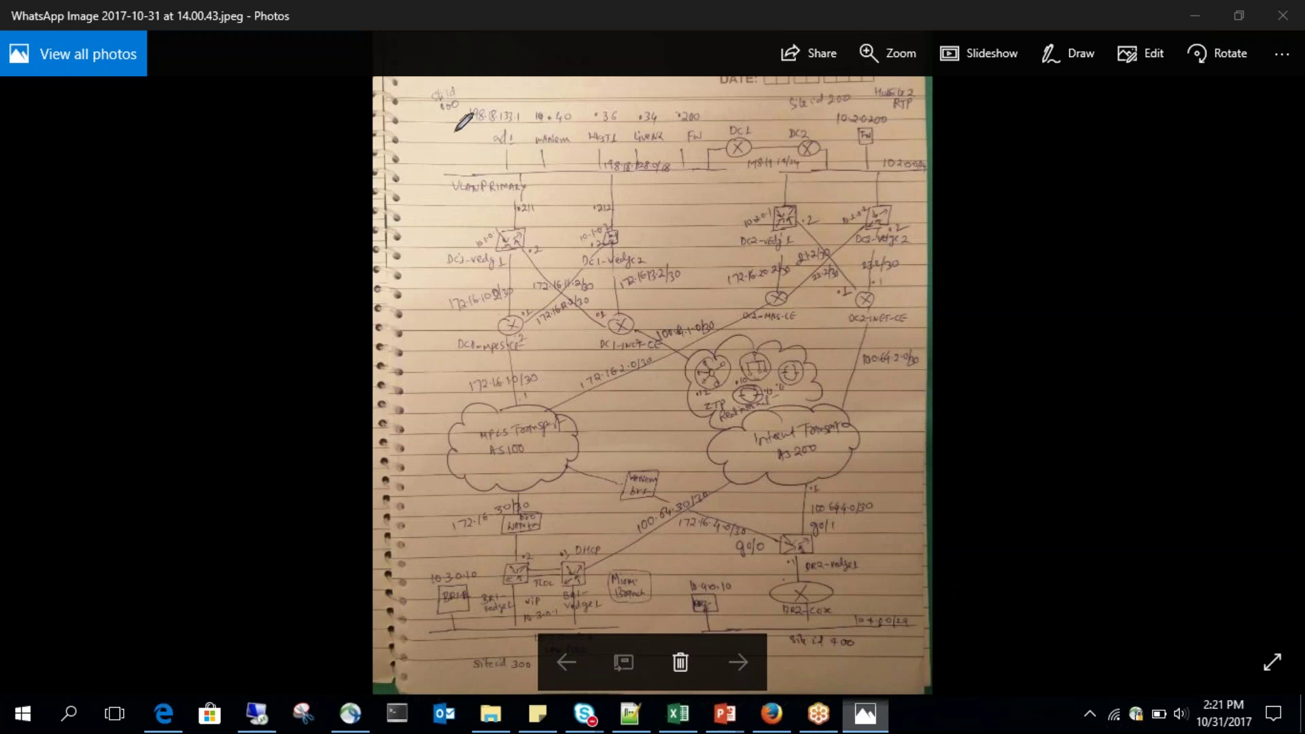
{"action": "left_click_drag", "start_coordinate": [444, 256], "coordinate": [444, 275]}
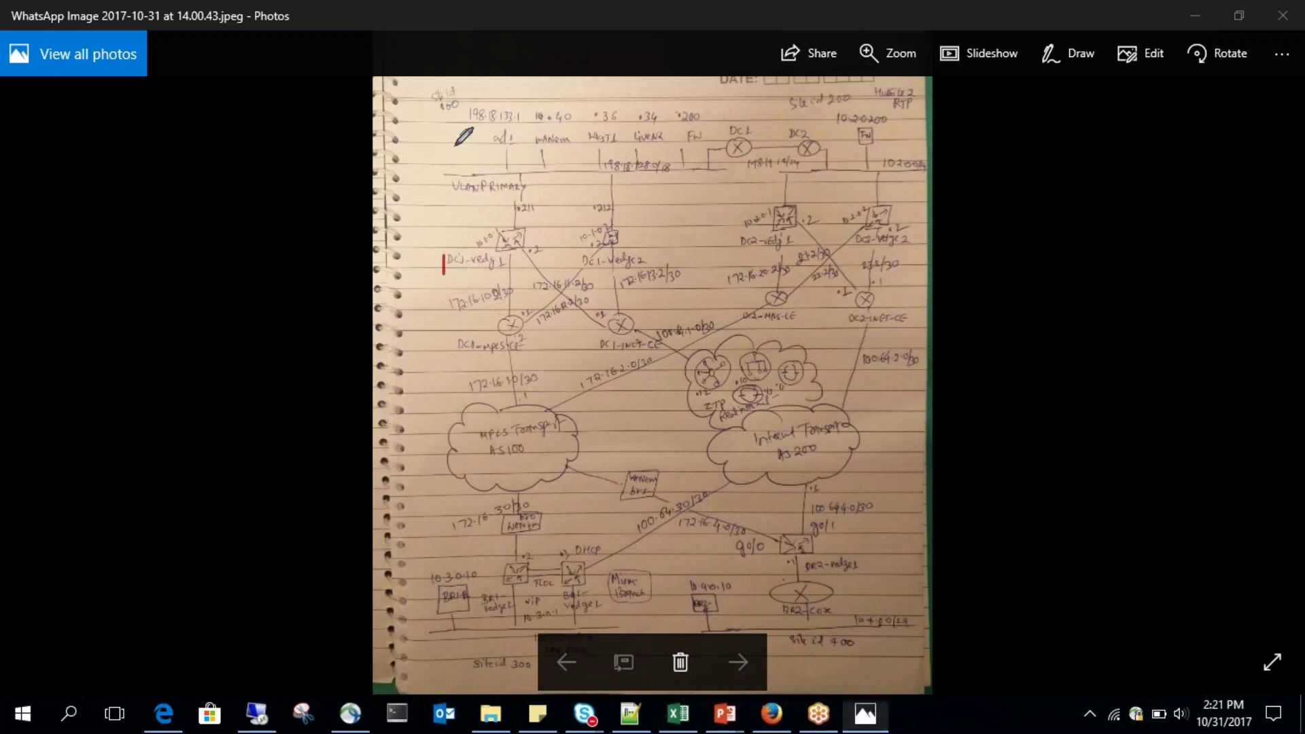
{"action": "mouse_move", "coordinate": [456, 345]}
{"action": "left_mouse_down"}
{"action": "mouse_move", "coordinate": [453, 146]}
{"action": "mouse_move", "coordinate": [656, 331]}
{"action": "mouse_move", "coordinate": [458, 347]}
{"action": "left_mouse_up"}
{"action": "mouse_move", "coordinate": [485, 196]}
{"action": "left_mouse_down"}
{"action": "mouse_move", "coordinate": [489, 216]}
{"action": "mouse_move", "coordinate": [540, 192]}
{"action": "left_mouse_up"}
{"action": "left_click_drag", "start_coordinate": [711, 119], "coordinate": [858, 94]}
{"action": "mouse_move", "coordinate": [705, 123]}
{"action": "left_mouse_down"}
{"action": "mouse_move", "coordinate": [705, 320]}
{"action": "mouse_move", "coordinate": [897, 319]}
{"action": "mouse_move", "coordinate": [925, 169]}
{"action": "mouse_move", "coordinate": [881, 91]}
{"action": "left_mouse_up"}
{"action": "left_click_drag", "start_coordinate": [775, 175], "coordinate": [836, 166]}
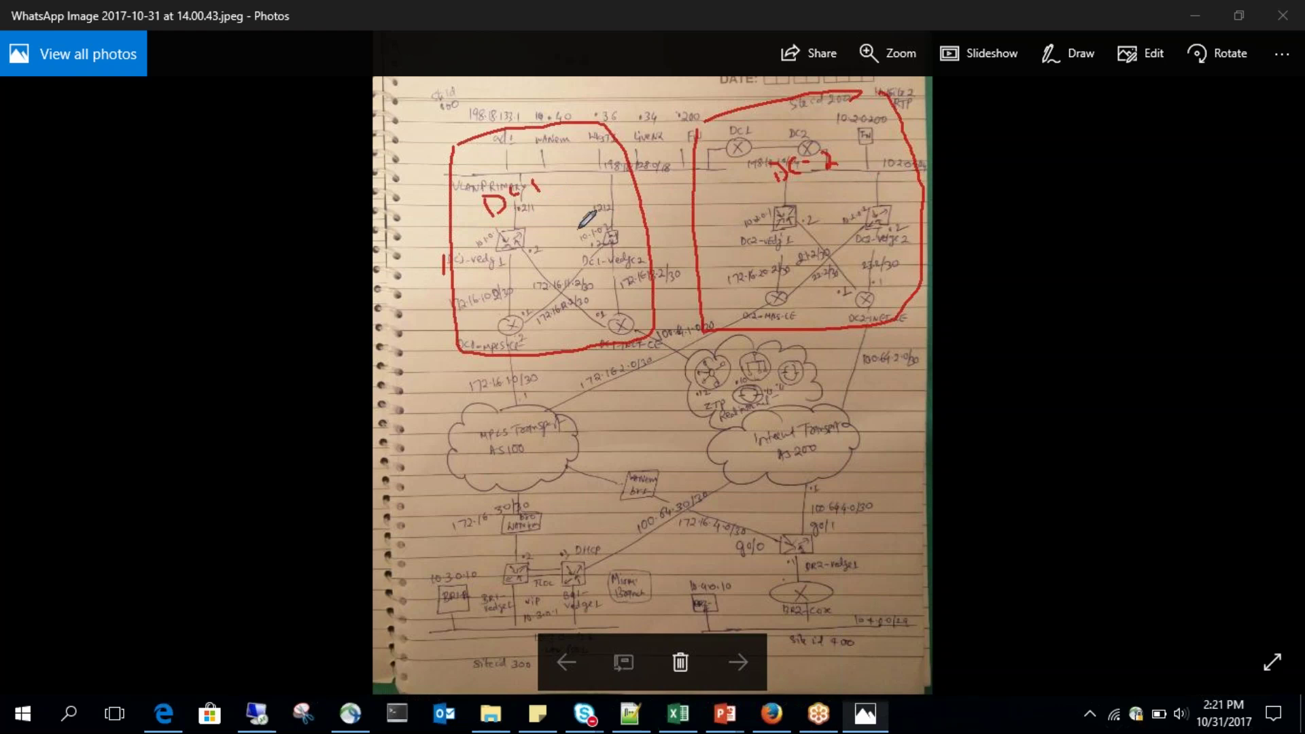
Mark the two vEdge routers and circle the two CE routers inside the DC1 outline in red.
{"action": "mouse_move", "coordinate": [522, 230]}
{"action": "left_mouse_down"}
{"action": "mouse_move", "coordinate": [503, 249]}
{"action": "mouse_move", "coordinate": [525, 232]}
{"action": "mouse_move", "coordinate": [609, 245]}
{"action": "left_mouse_up"}
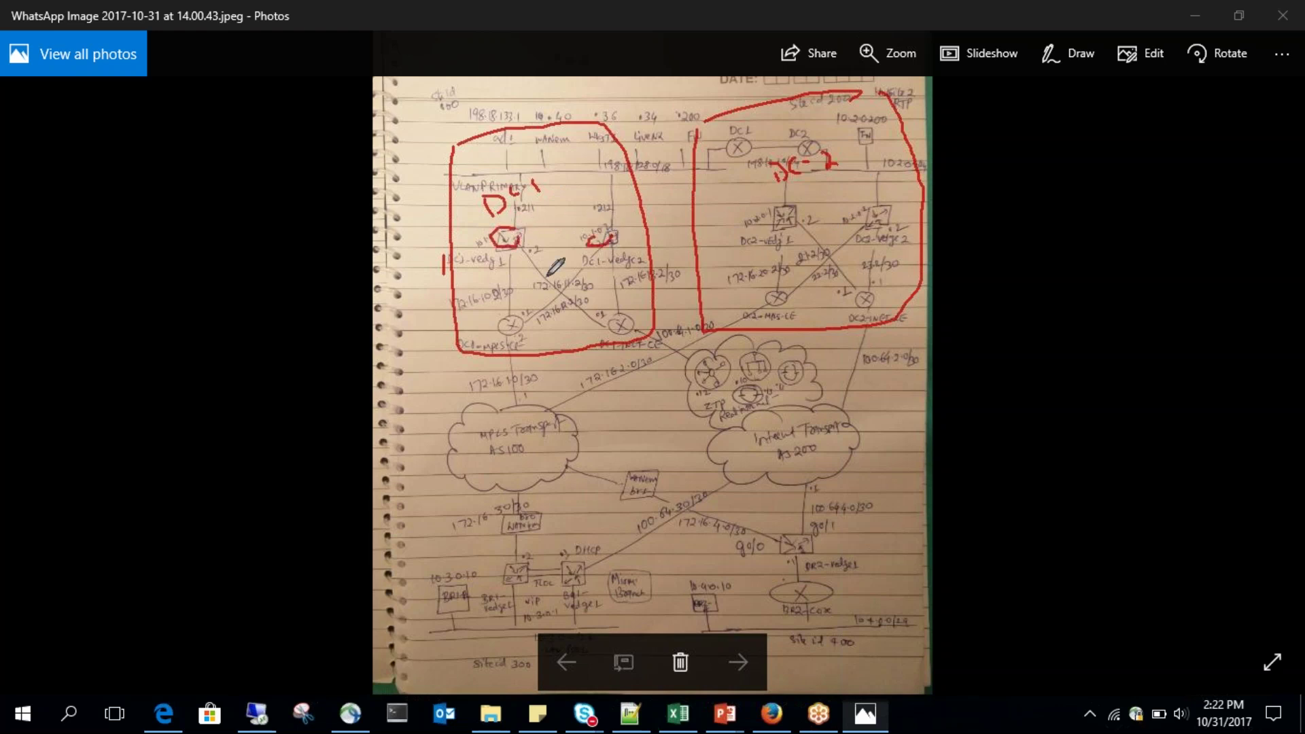
{"action": "mouse_move", "coordinate": [520, 310]}
{"action": "left_mouse_down"}
{"action": "mouse_move", "coordinate": [509, 306]}
{"action": "mouse_move", "coordinate": [523, 314]}
{"action": "left_mouse_up"}
{"action": "mouse_move", "coordinate": [612, 314]}
{"action": "left_mouse_down"}
{"action": "mouse_move", "coordinate": [603, 333]}
{"action": "mouse_move", "coordinate": [614, 310]}
{"action": "left_mouse_up"}
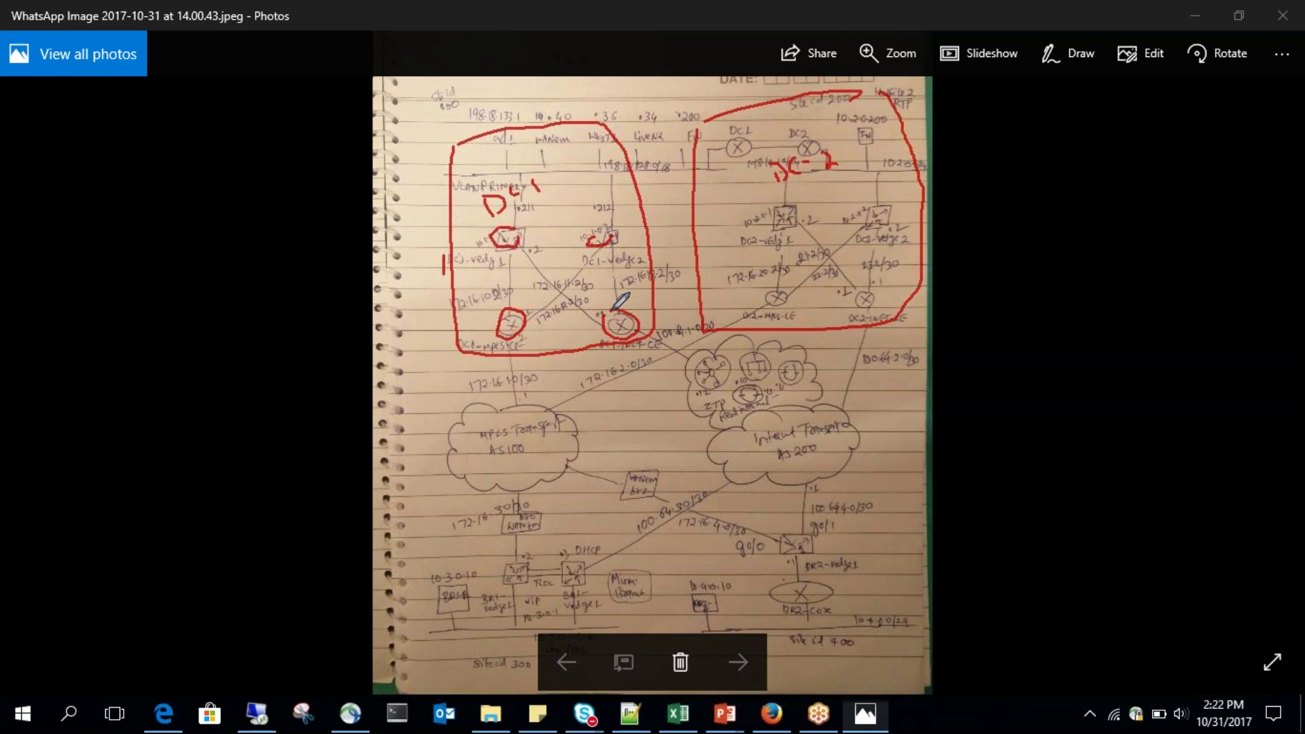
Trace the data center links to the transport clouds in red, labelling the MPLS cloud M 1 and the Internet cloud IN 2.
{"action": "left_click_drag", "start_coordinate": [510, 394], "coordinate": [537, 388]}
{"action": "left_click_drag", "start_coordinate": [524, 433], "coordinate": [523, 447]}
{"action": "mouse_move", "coordinate": [763, 433]}
{"action": "left_mouse_down"}
{"action": "mouse_move", "coordinate": [764, 451]}
{"action": "mouse_move", "coordinate": [783, 451]}
{"action": "left_mouse_up"}
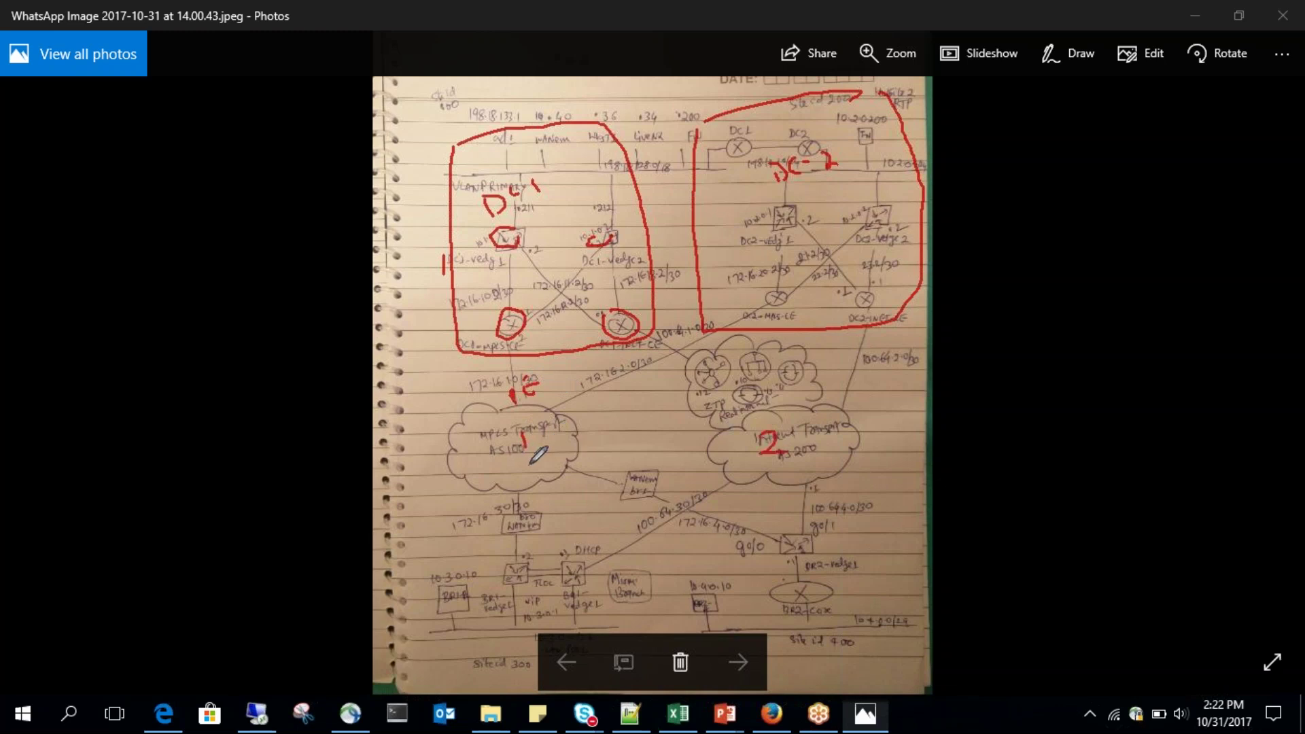
{"action": "mouse_move", "coordinate": [493, 423]}
{"action": "left_mouse_down"}
{"action": "mouse_move", "coordinate": [492, 436]}
{"action": "mouse_move", "coordinate": [523, 432]}
{"action": "left_mouse_up"}
{"action": "left_click_drag", "start_coordinate": [764, 414], "coordinate": [788, 425]}
{"action": "mouse_move", "coordinate": [511, 359]}
{"action": "left_mouse_down"}
{"action": "mouse_move", "coordinate": [513, 402]}
{"action": "mouse_move", "coordinate": [725, 329]}
{"action": "mouse_move", "coordinate": [692, 360]}
{"action": "left_mouse_up"}
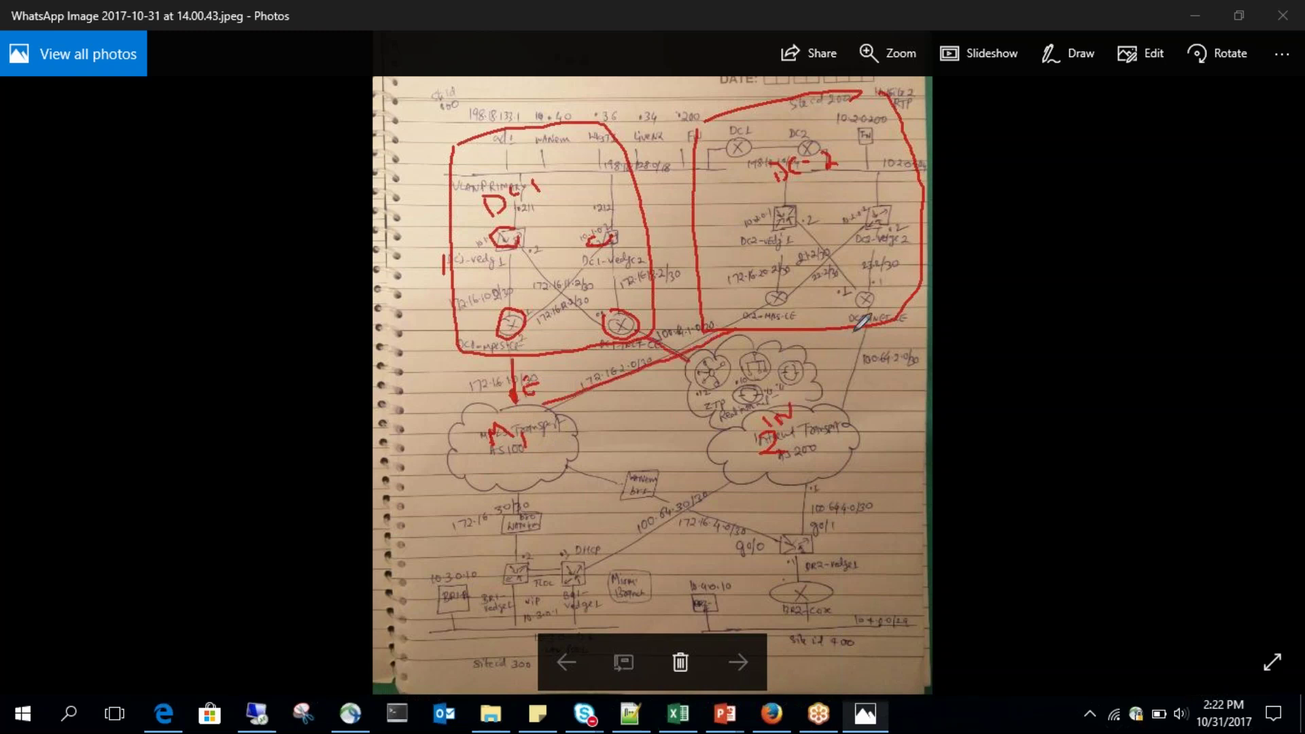
{"action": "left_click_drag", "start_coordinate": [858, 334], "coordinate": [840, 412]}
Write and underline iWAN and Viptela in yellow on opposite sides of the network diagram.
{"action": "mouse_move", "coordinate": [214, 141]}
{"action": "left_mouse_down"}
{"action": "mouse_move", "coordinate": [225, 170]}
{"action": "mouse_move", "coordinate": [235, 139]}
{"action": "mouse_move", "coordinate": [263, 136]}
{"action": "mouse_move", "coordinate": [287, 105]}
{"action": "left_mouse_up"}
{"action": "left_click_drag", "start_coordinate": [169, 198], "coordinate": [291, 179]}
{"action": "mouse_move", "coordinate": [965, 138]}
{"action": "left_mouse_down"}
{"action": "mouse_move", "coordinate": [995, 131]}
{"action": "mouse_move", "coordinate": [1025, 148]}
{"action": "mouse_move", "coordinate": [1058, 110]}
{"action": "mouse_move", "coordinate": [1122, 114]}
{"action": "left_mouse_up"}
{"action": "left_click", "coordinate": [1012, 123]}
{"action": "left_click_drag", "start_coordinate": [979, 189], "coordinate": [1159, 118]}
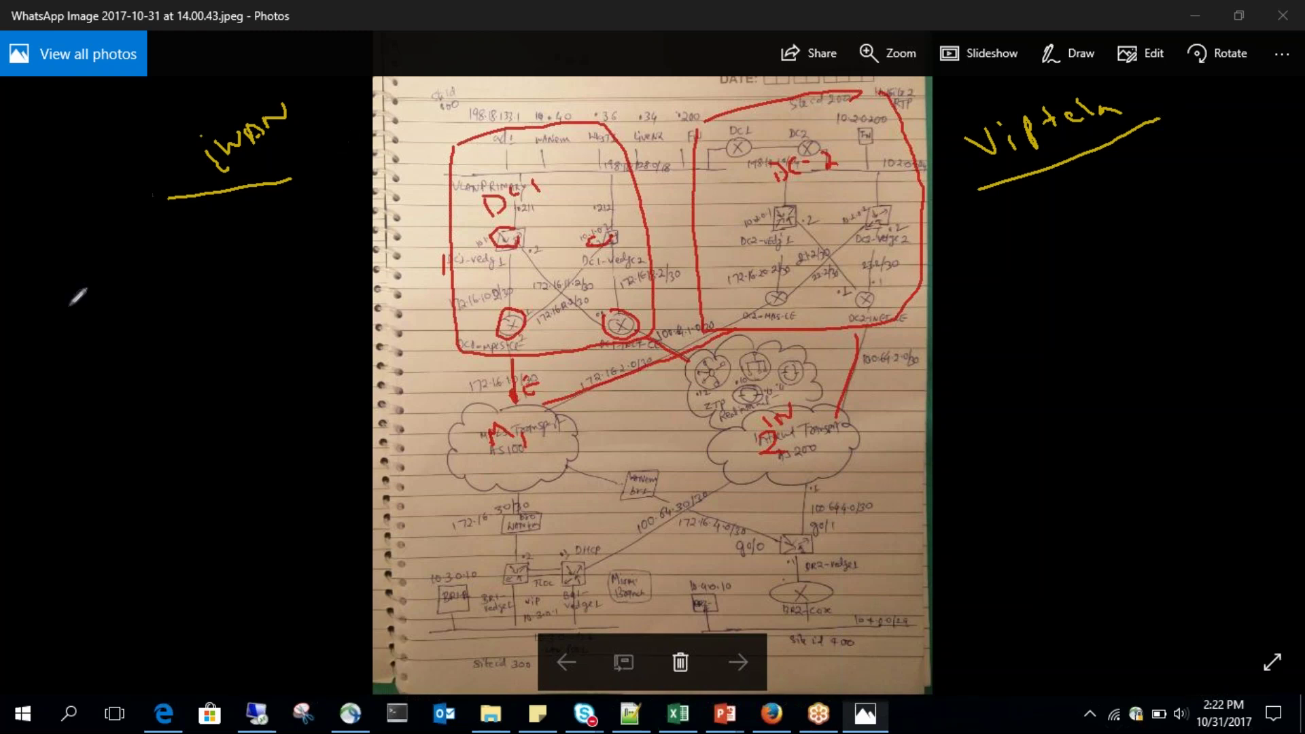
Write APIC-EM, Cisco Prime and LiveNX in yellow as a list beneath the iWAN heading.
{"action": "mouse_move", "coordinate": [61, 305]}
{"action": "left_mouse_down"}
{"action": "mouse_move", "coordinate": [67, 277]}
{"action": "mouse_move", "coordinate": [79, 302]}
{"action": "mouse_move", "coordinate": [87, 280]}
{"action": "mouse_move", "coordinate": [102, 293]}
{"action": "mouse_move", "coordinate": [186, 259]}
{"action": "left_mouse_up"}
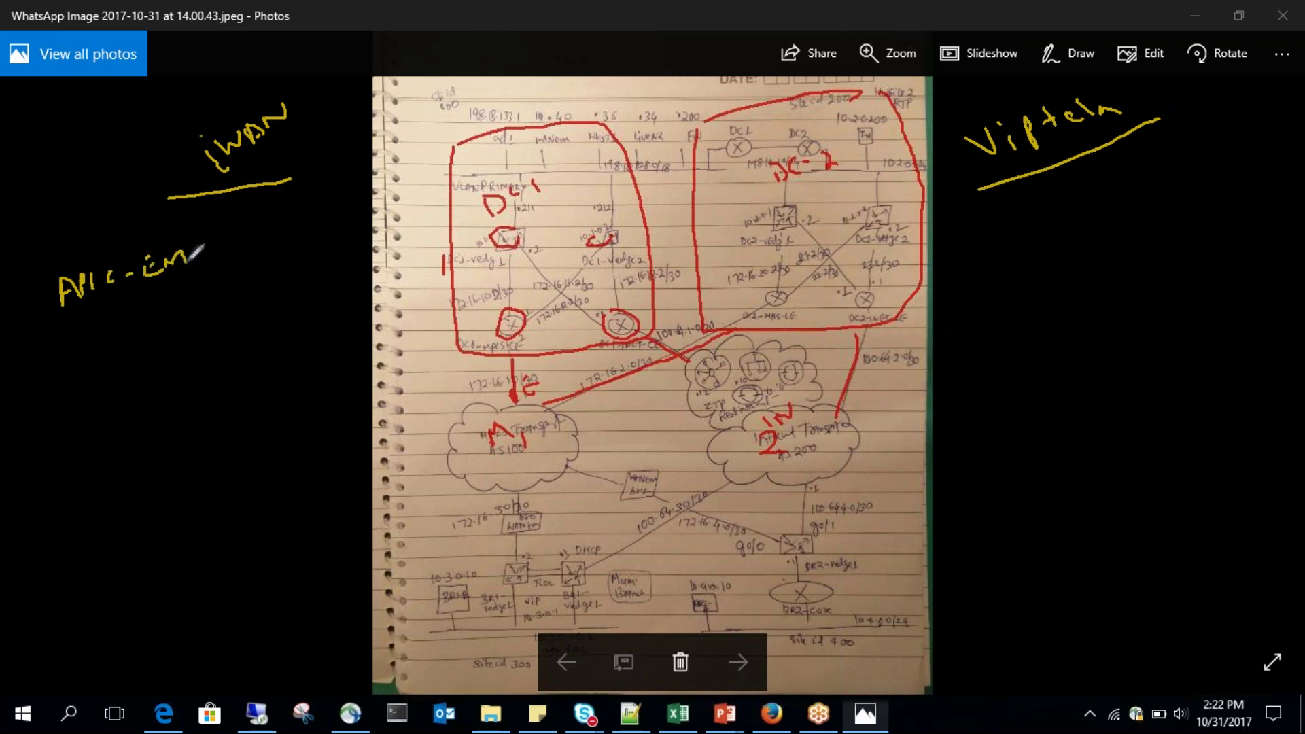
{"action": "mouse_move", "coordinate": [84, 331]}
{"action": "left_mouse_down"}
{"action": "mouse_move", "coordinate": [77, 345]}
{"action": "mouse_move", "coordinate": [103, 343]}
{"action": "mouse_move", "coordinate": [253, 289]}
{"action": "left_mouse_up"}
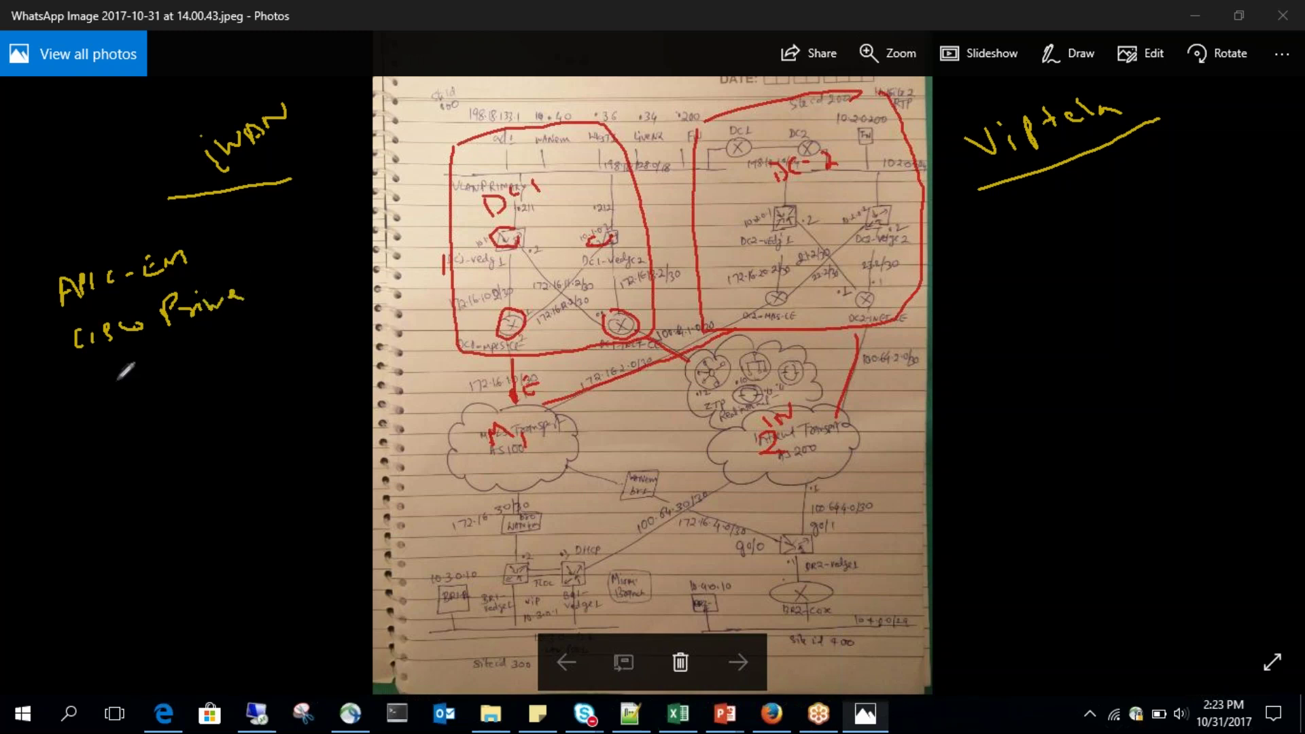
{"action": "mouse_move", "coordinate": [102, 381]}
{"action": "left_mouse_down"}
{"action": "mouse_move", "coordinate": [125, 404]}
{"action": "mouse_move", "coordinate": [182, 372]}
{"action": "mouse_move", "coordinate": [219, 382]}
{"action": "left_mouse_up"}
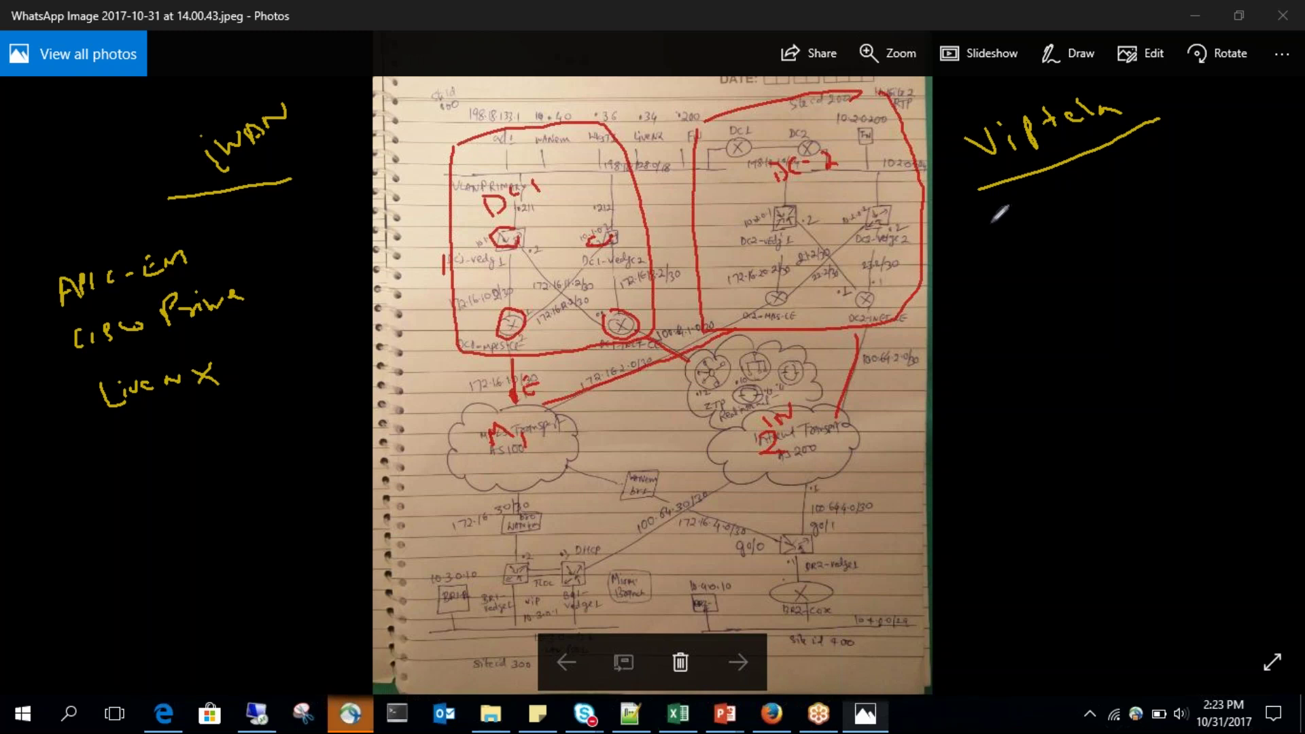
Bracket APIC-EM and Cisco Prime, extend a yellow line from them to the Viptela side, and write vManage there.
{"action": "mouse_move", "coordinate": [225, 238]}
{"action": "left_mouse_down"}
{"action": "mouse_move", "coordinate": [264, 291]}
{"action": "mouse_move", "coordinate": [405, 251]}
{"action": "left_mouse_up"}
{"action": "left_click_drag", "start_coordinate": [610, 252], "coordinate": [974, 261]}
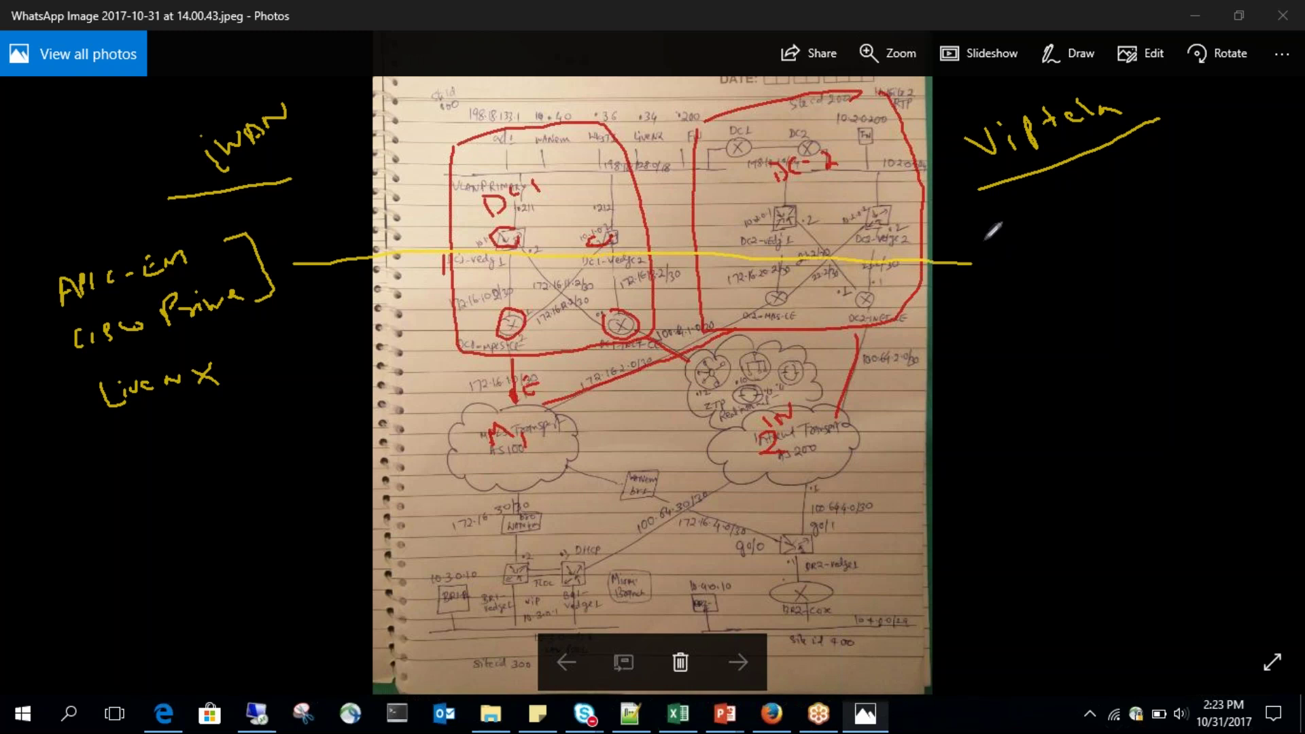
{"action": "left_click_drag", "start_coordinate": [972, 251], "coordinate": [972, 279]}
{"action": "mouse_move", "coordinate": [1007, 219]}
{"action": "left_mouse_down"}
{"action": "mouse_move", "coordinate": [1052, 221]}
{"action": "mouse_move", "coordinate": [1093, 199]}
{"action": "mouse_move", "coordinate": [1107, 225]}
{"action": "mouse_move", "coordinate": [1123, 198]}
{"action": "left_mouse_up"}
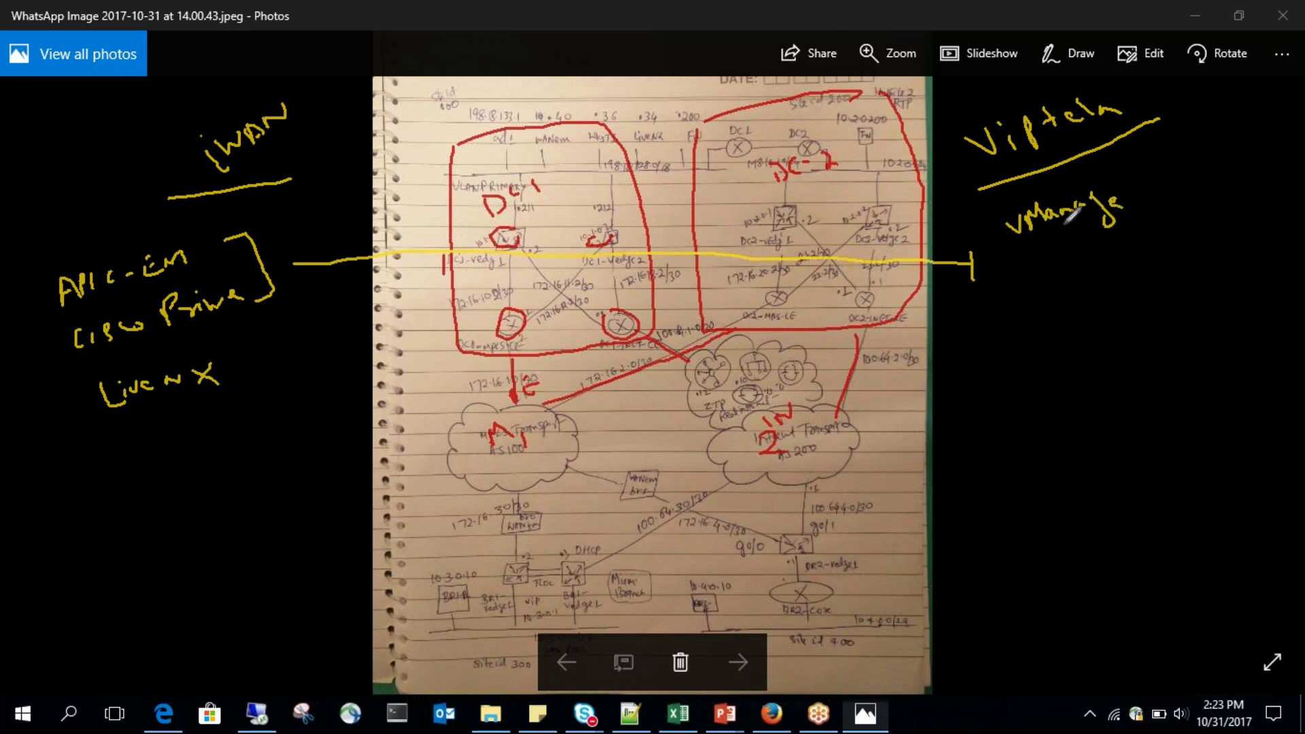
Add LiveNX beneath vManage and mark APIC-EM, Cisco Prime and both LiveNX entries with yellow dashes.
{"action": "left_click_drag", "start_coordinate": [19, 295], "coordinate": [36, 289]}
{"action": "left_click_drag", "start_coordinate": [24, 345], "coordinate": [38, 343]}
{"action": "mouse_move", "coordinate": [1059, 257]}
{"action": "left_mouse_down"}
{"action": "mouse_move", "coordinate": [1097, 288]}
{"action": "mouse_move", "coordinate": [1153, 250]}
{"action": "mouse_move", "coordinate": [1158, 264]}
{"action": "left_mouse_up"}
{"action": "left_click_drag", "start_coordinate": [1035, 288], "coordinate": [1050, 285]}
{"action": "left_click_drag", "start_coordinate": [241, 369], "coordinate": [255, 365]}
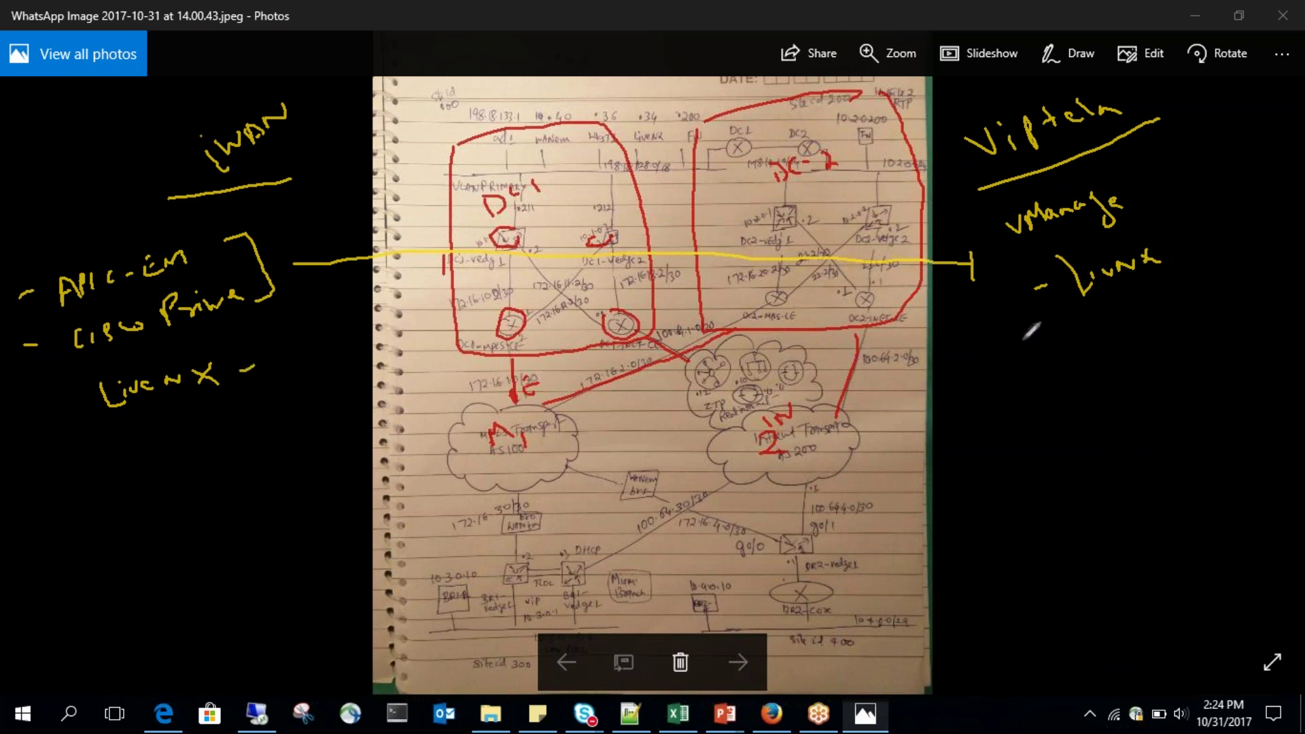
Write vSmart (Policy) with APP and AVC notes under the Viptela list and bracket the group in yellow.
{"action": "mouse_move", "coordinate": [1021, 333]}
{"action": "left_mouse_down"}
{"action": "mouse_move", "coordinate": [1084, 338]}
{"action": "mouse_move", "coordinate": [1120, 310]}
{"action": "left_mouse_up"}
{"action": "mouse_move", "coordinate": [1055, 373]}
{"action": "left_mouse_down"}
{"action": "mouse_move", "coordinate": [1052, 393]}
{"action": "mouse_move", "coordinate": [1074, 375]}
{"action": "mouse_move", "coordinate": [1170, 379]}
{"action": "mouse_move", "coordinate": [1074, 410]}
{"action": "left_mouse_up"}
{"action": "left_click", "coordinate": [1123, 356]}
{"action": "left_click_drag", "start_coordinate": [1186, 330], "coordinate": [1183, 389]}
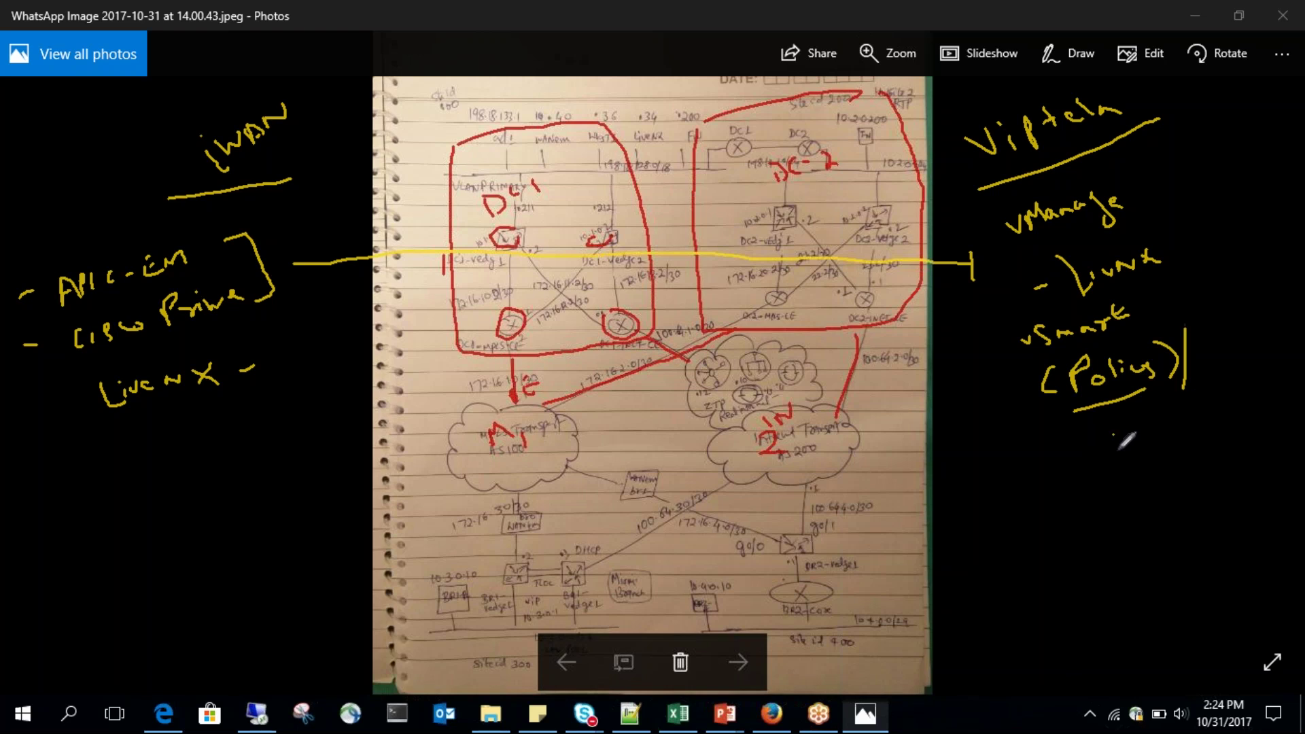
{"action": "mouse_move", "coordinate": [1118, 447]}
{"action": "left_mouse_down"}
{"action": "mouse_move", "coordinate": [1137, 429]}
{"action": "mouse_move", "coordinate": [1169, 446]}
{"action": "mouse_move", "coordinate": [1193, 405]}
{"action": "mouse_move", "coordinate": [1238, 381]}
{"action": "mouse_move", "coordinate": [1227, 429]}
{"action": "left_mouse_up"}
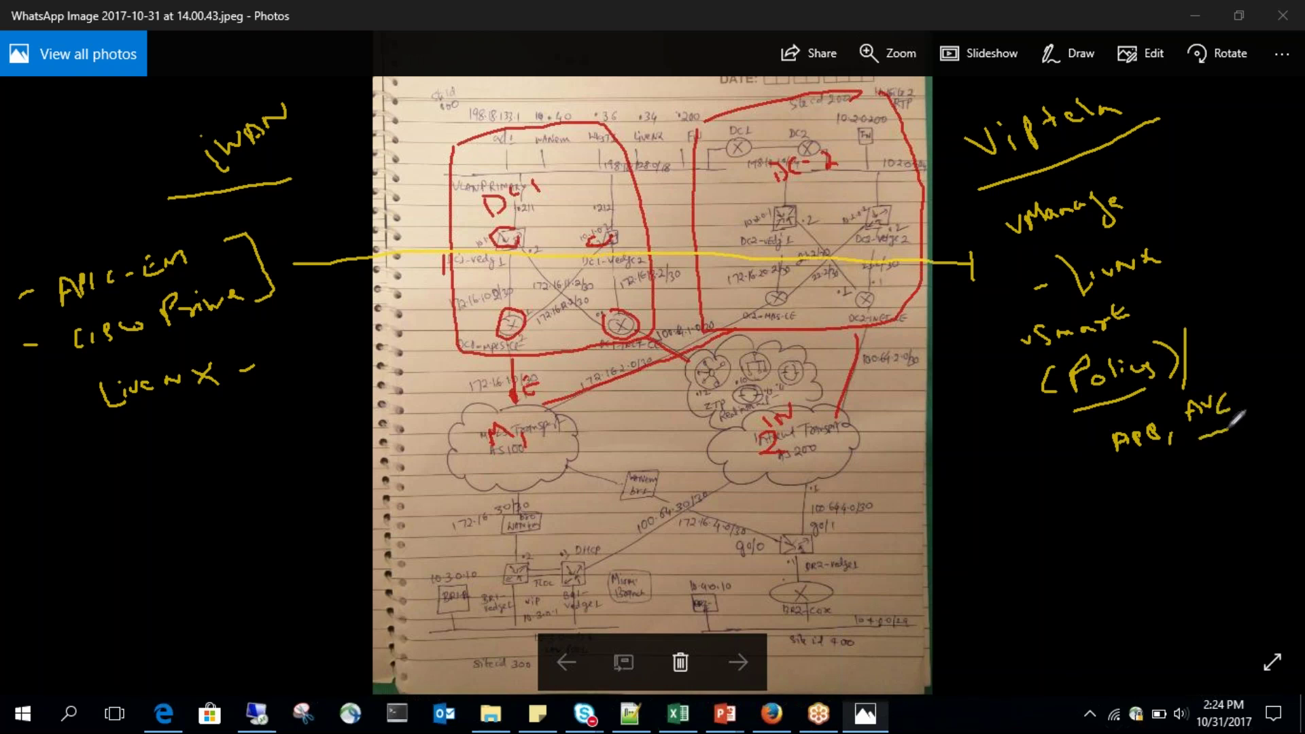
{"action": "mouse_move", "coordinate": [1009, 319]}
{"action": "left_mouse_down"}
{"action": "mouse_move", "coordinate": [985, 344]}
{"action": "mouse_move", "coordinate": [1017, 440]}
{"action": "mouse_move", "coordinate": [1074, 467]}
{"action": "left_mouse_up"}
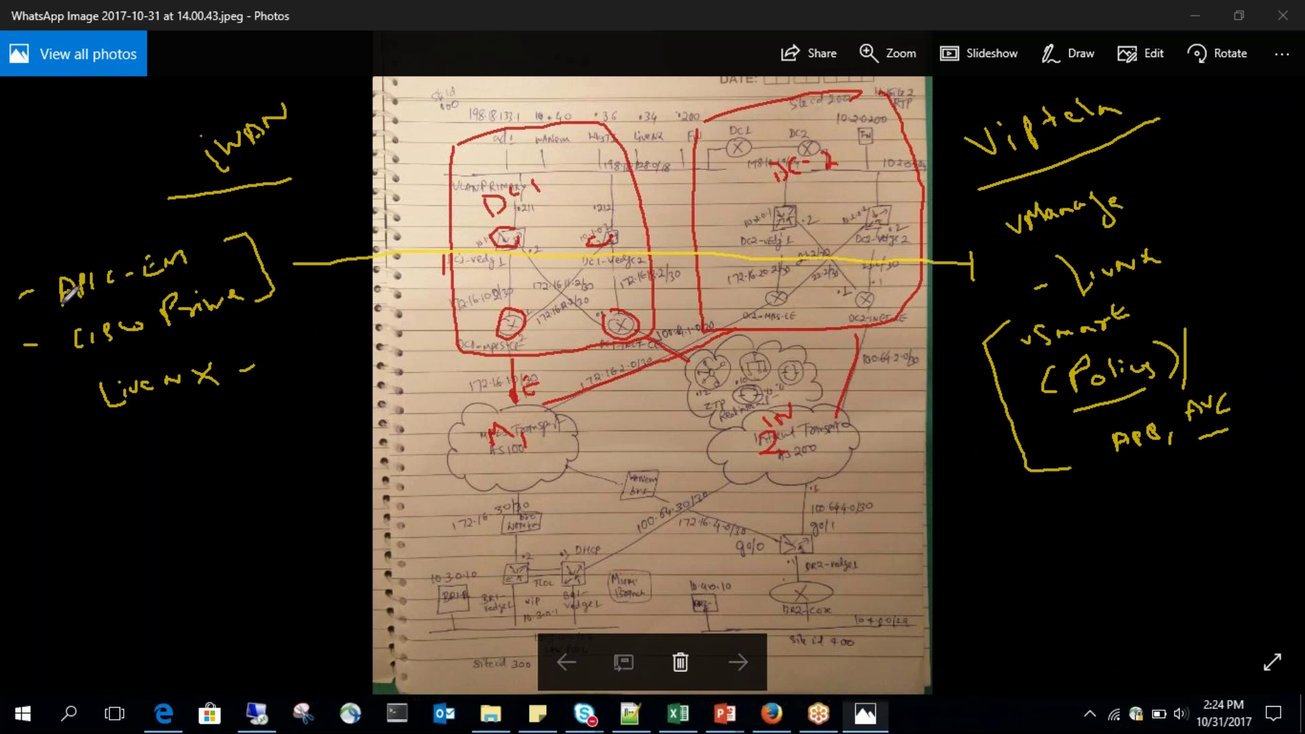
Circle APIC-EM and Cisco Prime, sketch a four-part circle above APIC-EM, and draw yellow arrows across to vManage and vSmart.
{"action": "mouse_move", "coordinate": [63, 297]}
{"action": "left_mouse_down"}
{"action": "mouse_move", "coordinate": [211, 255]}
{"action": "mouse_move", "coordinate": [61, 245]}
{"action": "mouse_move", "coordinate": [64, 299]}
{"action": "left_mouse_up"}
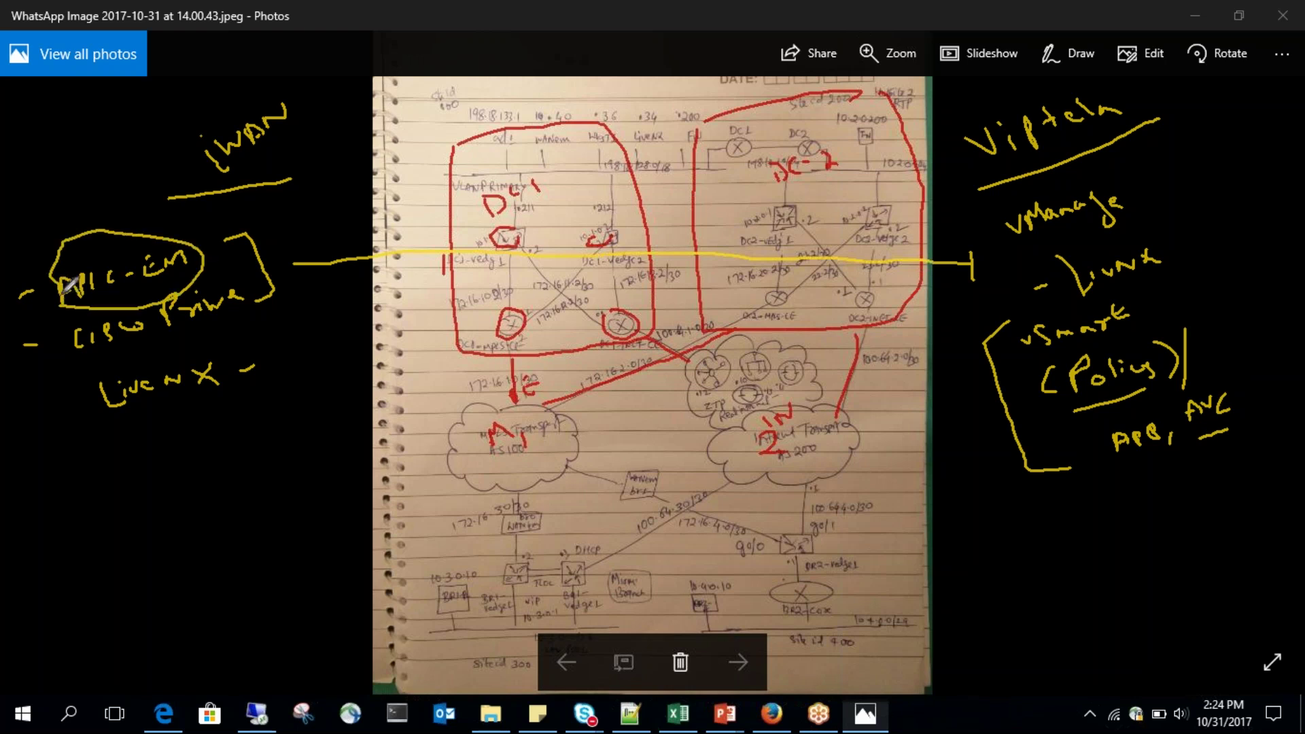
{"action": "mouse_move", "coordinate": [80, 100]}
{"action": "left_mouse_down"}
{"action": "mouse_move", "coordinate": [61, 98]}
{"action": "mouse_move", "coordinate": [47, 178]}
{"action": "mouse_move", "coordinate": [81, 100]}
{"action": "left_mouse_up"}
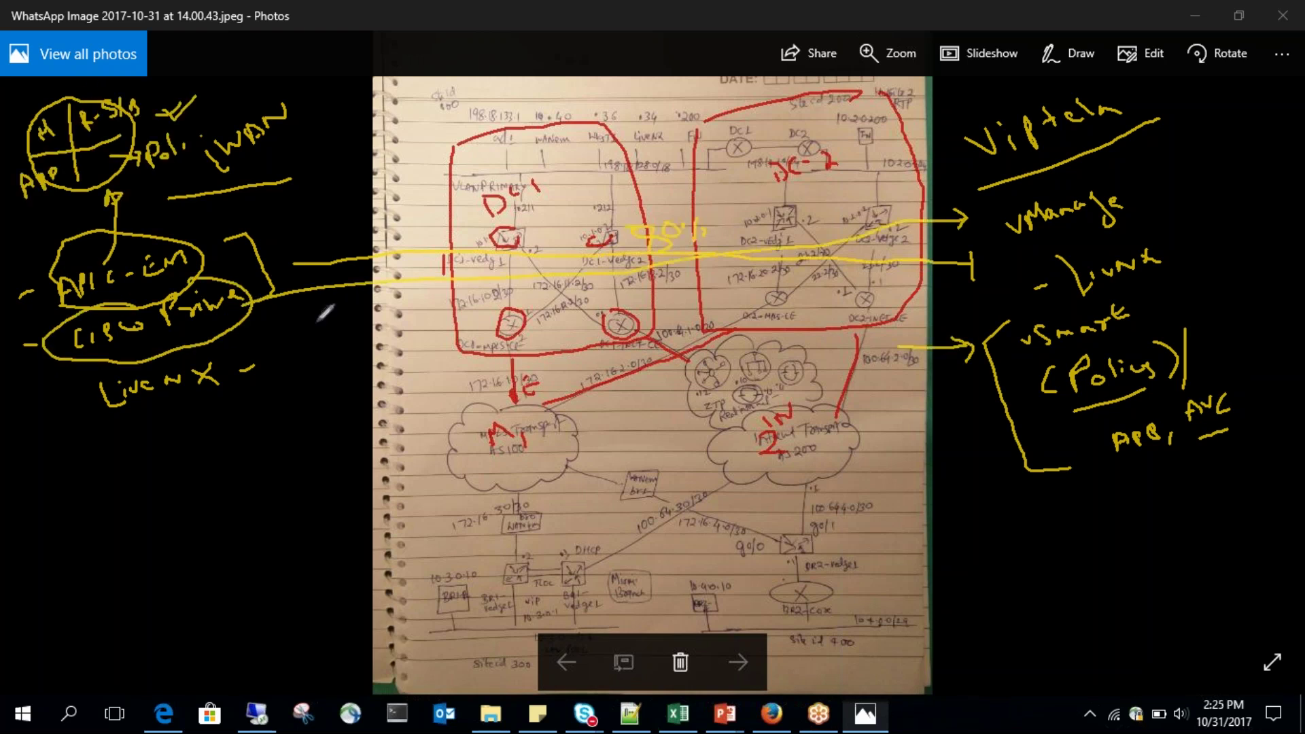
{"action": "mouse_move", "coordinate": [239, 322]}
{"action": "left_mouse_down"}
{"action": "mouse_move", "coordinate": [273, 335]}
{"action": "mouse_move", "coordinate": [253, 305]}
{"action": "left_mouse_up"}
{"action": "left_click_drag", "start_coordinate": [137, 350], "coordinate": [216, 319]}
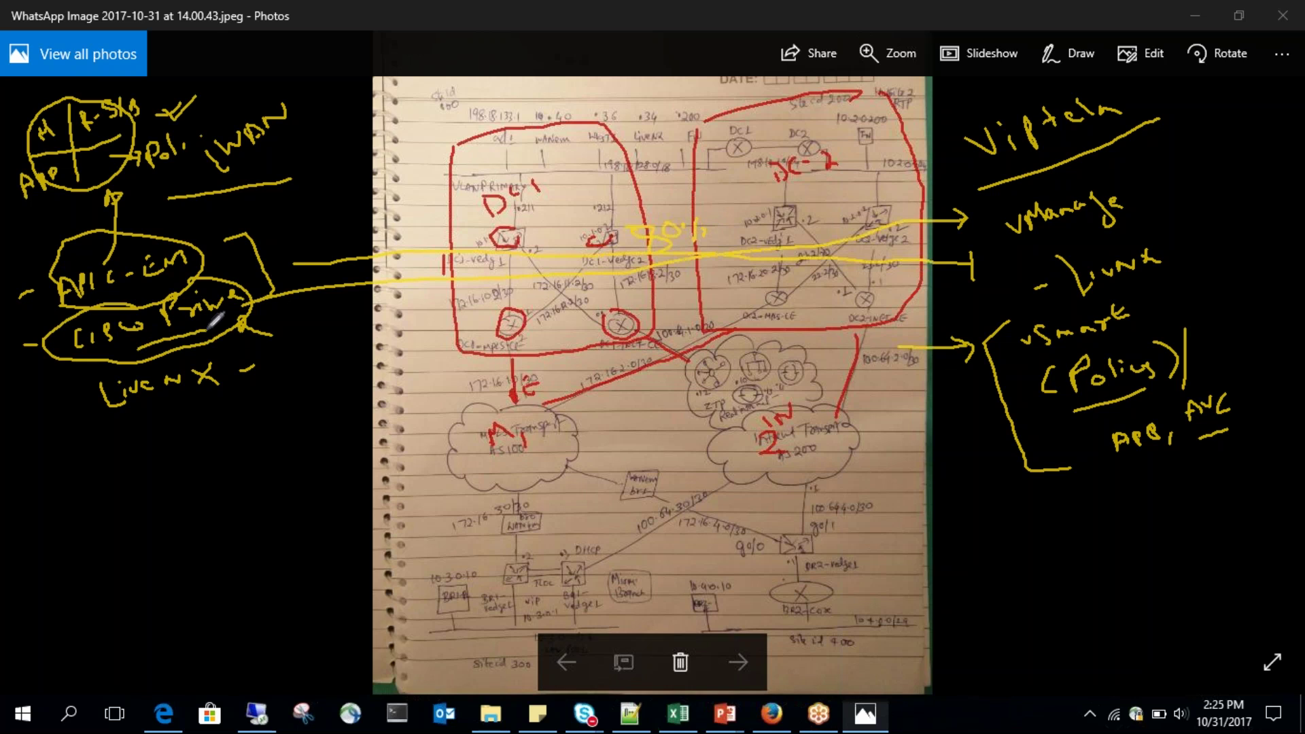
{"action": "mouse_move", "coordinate": [32, 362]}
{"action": "left_mouse_down"}
{"action": "mouse_move", "coordinate": [85, 382]}
{"action": "mouse_move", "coordinate": [225, 352]}
{"action": "mouse_move", "coordinate": [261, 303]}
{"action": "mouse_move", "coordinate": [36, 352]}
{"action": "left_mouse_up"}
{"action": "mouse_move", "coordinate": [898, 253]}
{"action": "left_mouse_down"}
{"action": "mouse_move", "coordinate": [964, 234]}
{"action": "mouse_move", "coordinate": [969, 251]}
{"action": "left_mouse_up"}
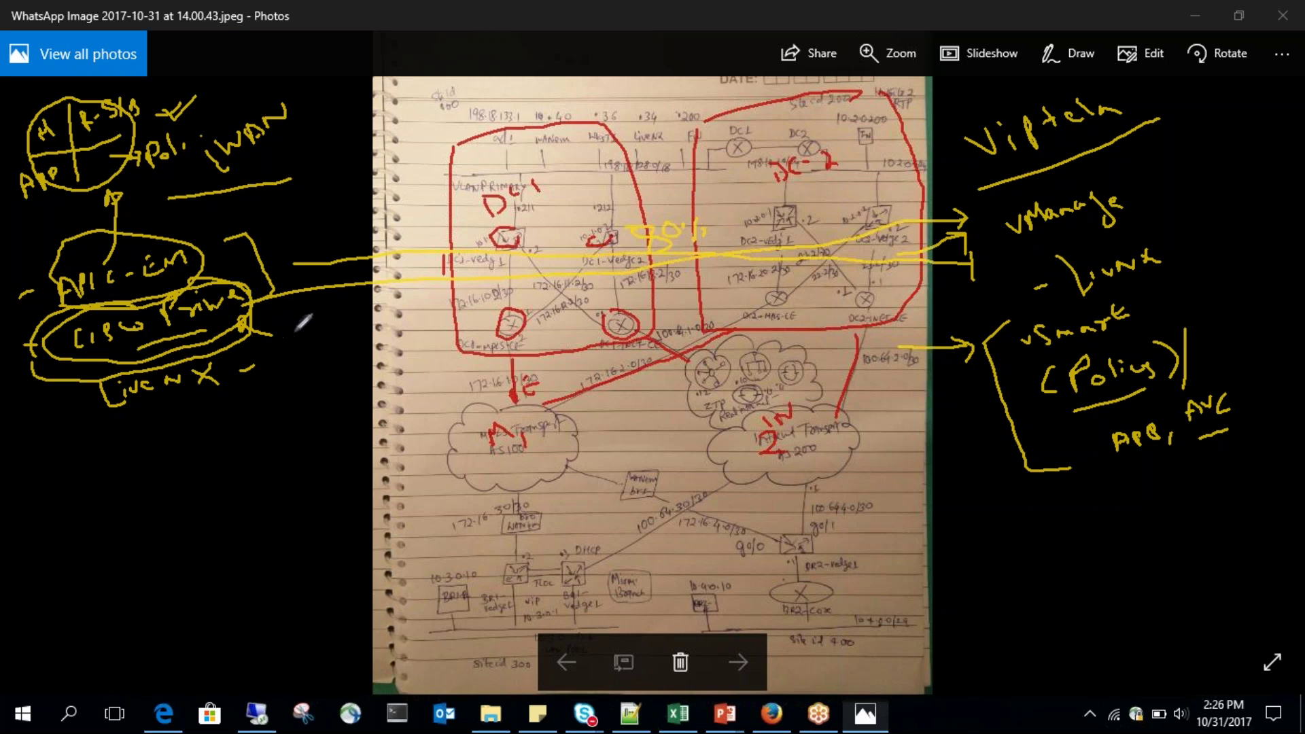
Circle vManage in yellow and add a short note with arrows beside it.
{"action": "mouse_move", "coordinate": [1013, 244]}
{"action": "left_mouse_down"}
{"action": "mouse_move", "coordinate": [1060, 238]}
{"action": "mouse_move", "coordinate": [1166, 149]}
{"action": "mouse_move", "coordinate": [1161, 133]}
{"action": "mouse_move", "coordinate": [1182, 166]}
{"action": "mouse_move", "coordinate": [1188, 153]}
{"action": "mouse_move", "coordinate": [1182, 170]}
{"action": "mouse_move", "coordinate": [1224, 153]}
{"action": "left_mouse_up"}
{"action": "left_click_drag", "start_coordinate": [1176, 202], "coordinate": [1217, 185]}
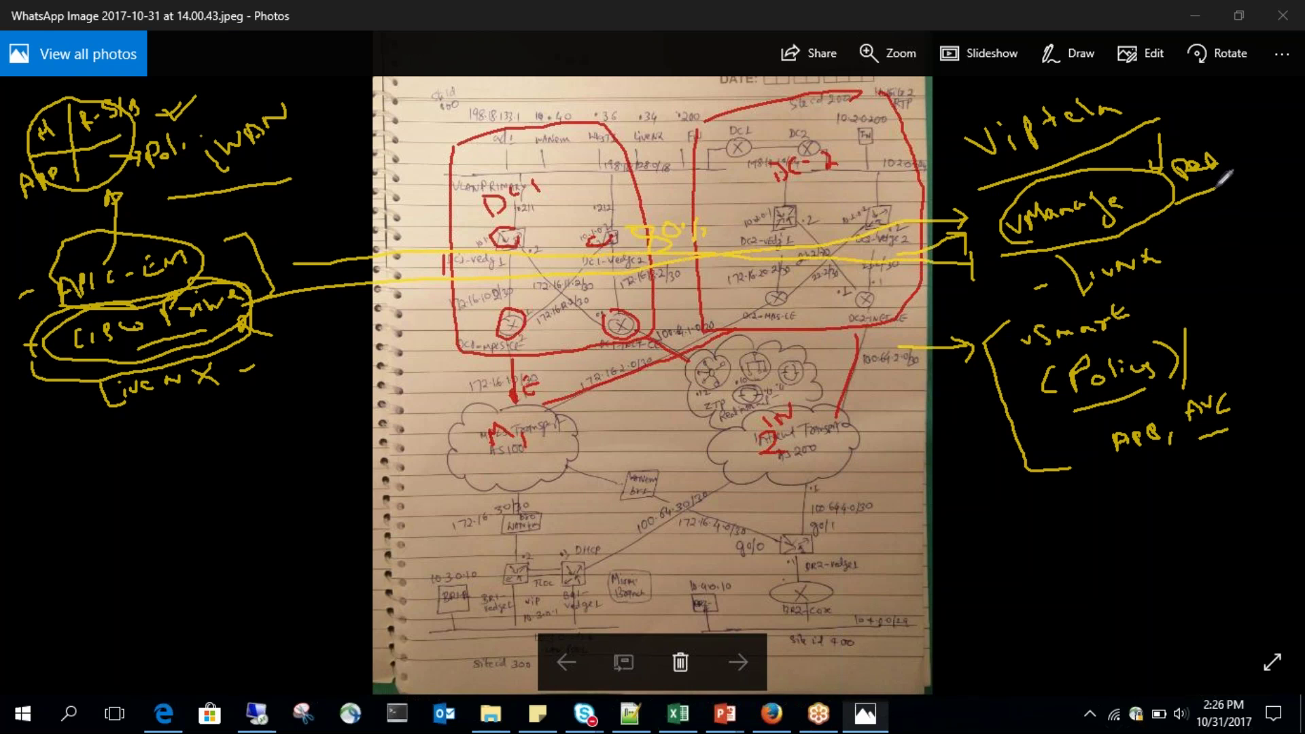
{"action": "mouse_move", "coordinate": [1225, 230]}
{"action": "left_mouse_down"}
{"action": "mouse_move", "coordinate": [1183, 203]}
{"action": "mouse_move", "coordinate": [1200, 219]}
{"action": "left_mouse_up"}
Point a yellow arrow at the iWAN tools and write a boxed comparison of APIC and CP against vM and vS below.
{"action": "mouse_move", "coordinate": [4, 467]}
{"action": "left_mouse_down"}
{"action": "mouse_move", "coordinate": [51, 376]}
{"action": "mouse_move", "coordinate": [43, 385]}
{"action": "left_mouse_up"}
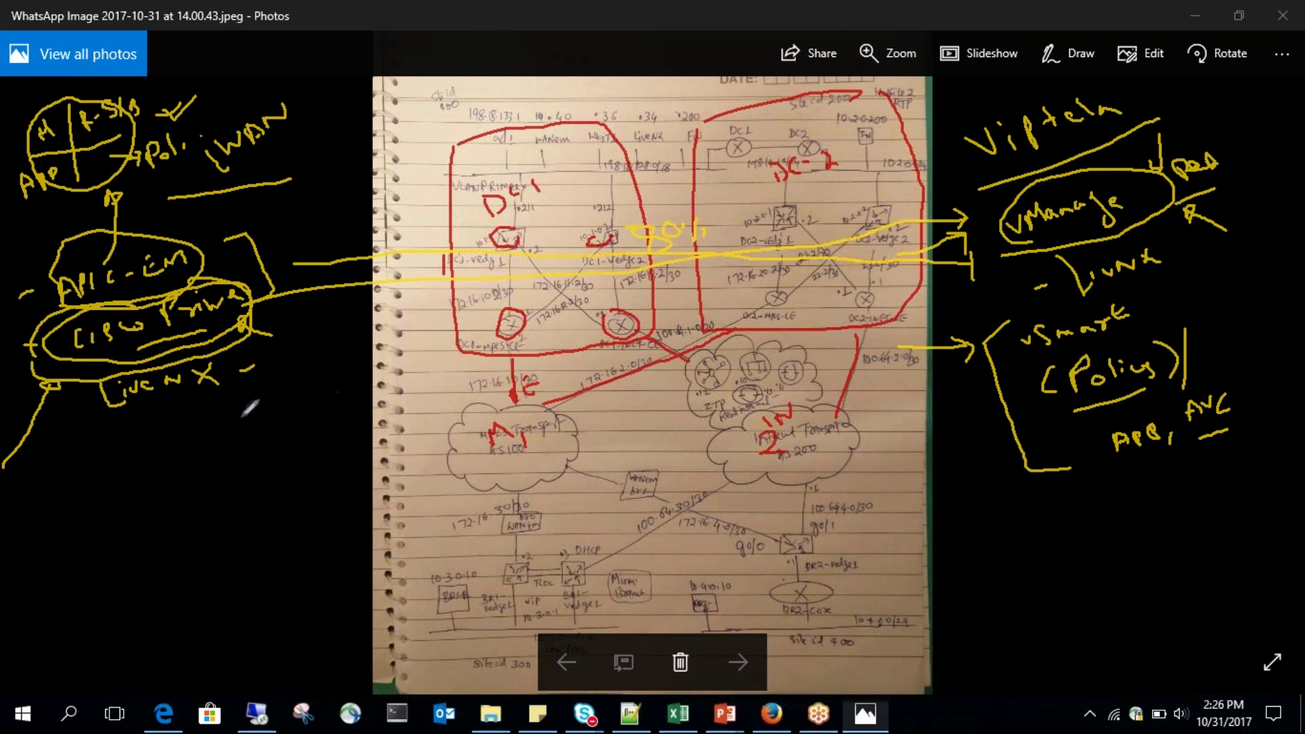
{"action": "mouse_move", "coordinate": [76, 501]}
{"action": "left_mouse_down"}
{"action": "mouse_move", "coordinate": [85, 535]}
{"action": "mouse_move", "coordinate": [119, 477]}
{"action": "mouse_move", "coordinate": [122, 494]}
{"action": "mouse_move", "coordinate": [141, 486]}
{"action": "left_mouse_up"}
{"action": "mouse_move", "coordinate": [110, 543]}
{"action": "left_mouse_down"}
{"action": "mouse_move", "coordinate": [112, 562]}
{"action": "mouse_move", "coordinate": [126, 548]}
{"action": "left_mouse_up"}
{"action": "mouse_move", "coordinate": [161, 474]}
{"action": "left_mouse_down"}
{"action": "mouse_move", "coordinate": [173, 472]}
{"action": "mouse_move", "coordinate": [183, 501]}
{"action": "left_mouse_up"}
{"action": "mouse_move", "coordinate": [210, 442]}
{"action": "left_mouse_down"}
{"action": "mouse_move", "coordinate": [229, 435]}
{"action": "mouse_move", "coordinate": [233, 478]}
{"action": "left_mouse_up"}
{"action": "mouse_move", "coordinate": [260, 433]}
{"action": "left_mouse_down"}
{"action": "mouse_move", "coordinate": [239, 418]}
{"action": "mouse_move", "coordinate": [259, 407]}
{"action": "mouse_move", "coordinate": [278, 497]}
{"action": "mouse_move", "coordinate": [58, 577]}
{"action": "mouse_move", "coordinate": [35, 489]}
{"action": "mouse_move", "coordinate": [195, 415]}
{"action": "left_mouse_up"}
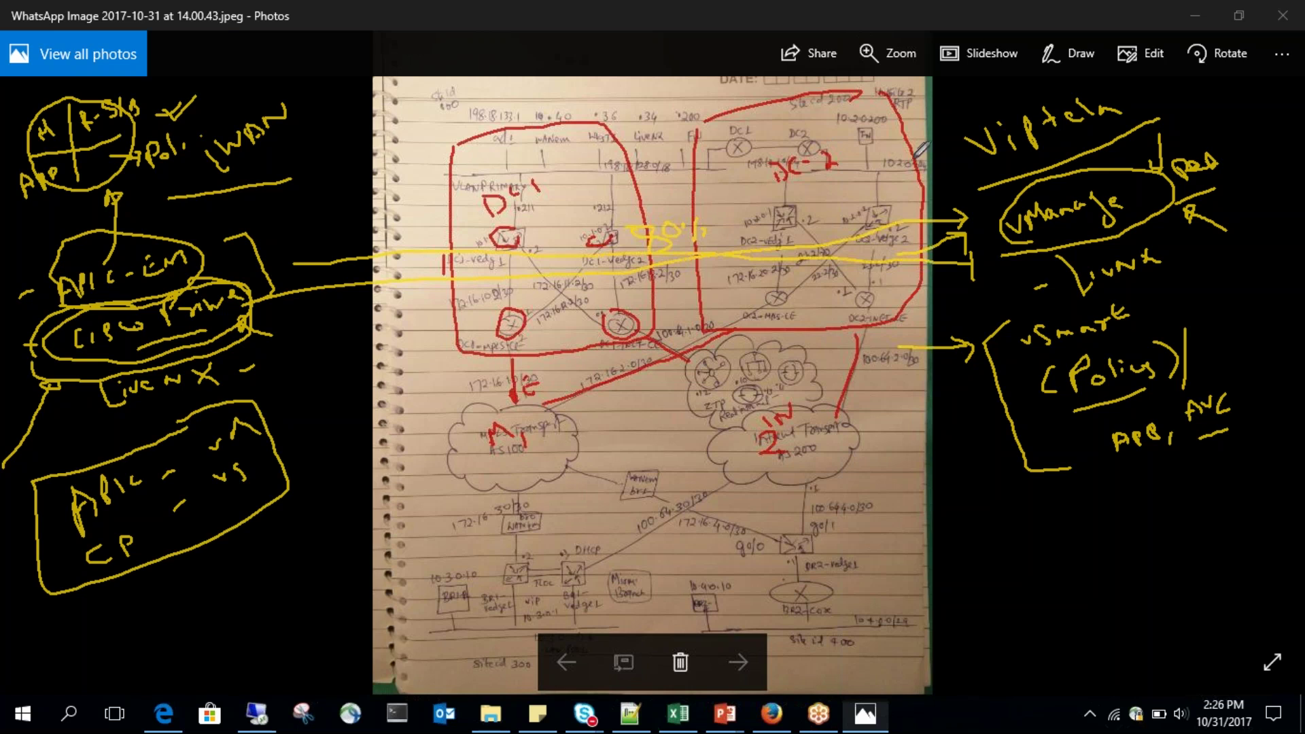
Draw a yellow arrow across the diagram back to the iWAN side and erase all annotations.
{"action": "mouse_move", "coordinate": [321, 194]}
{"action": "left_mouse_down"}
{"action": "mouse_move", "coordinate": [808, 193]}
{"action": "mouse_move", "coordinate": [714, 236]}
{"action": "left_mouse_up"}
{"action": "left_click_drag", "start_coordinate": [312, 173], "coordinate": [356, 218]}
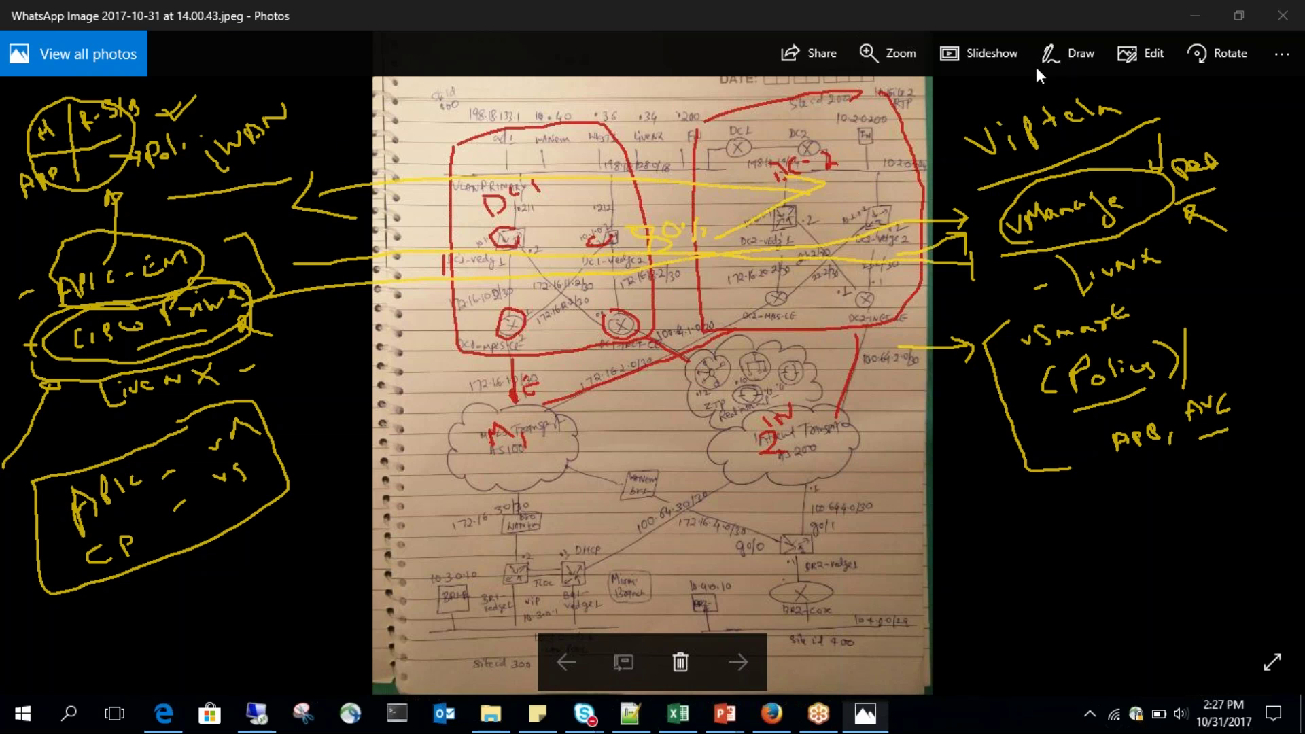
{"action": "key", "text": "e"}
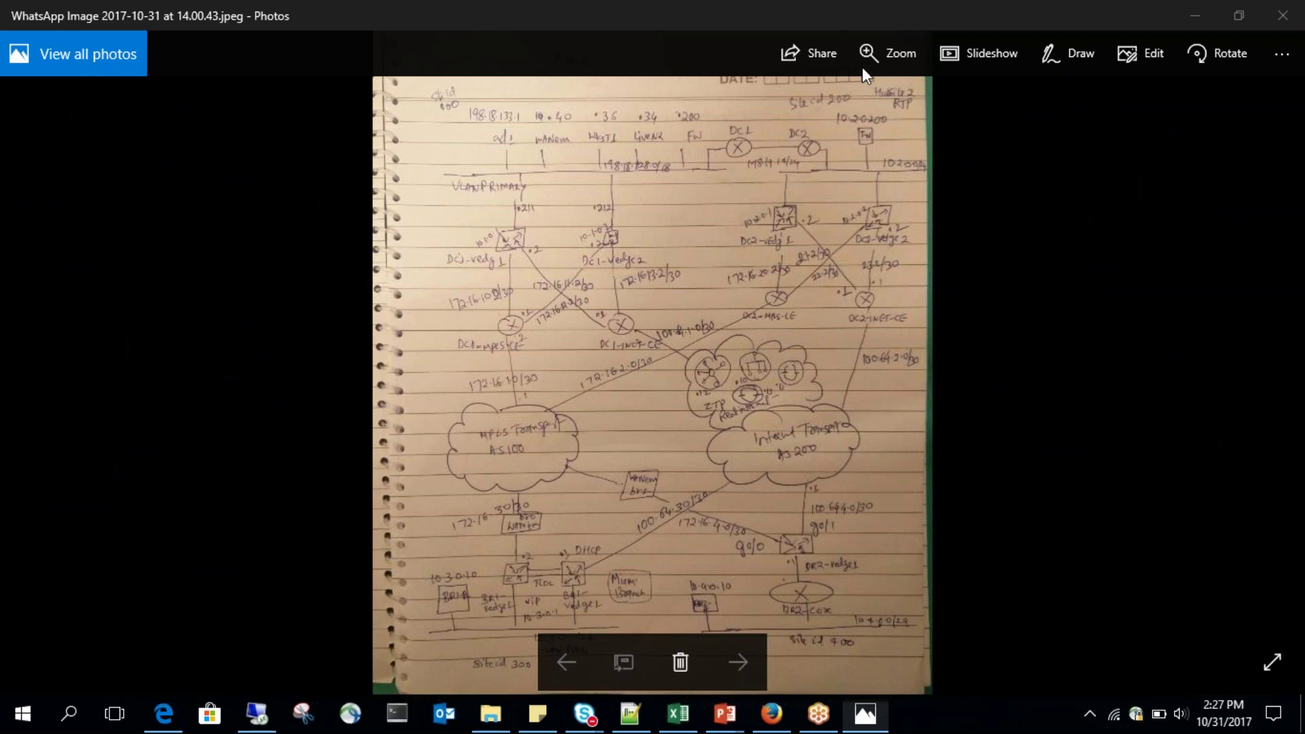
Switch to Cisco Prime Infrastructure in the remote session and show the Dashboard menu's entries.
{"action": "left_click", "coordinate": [257, 725]}
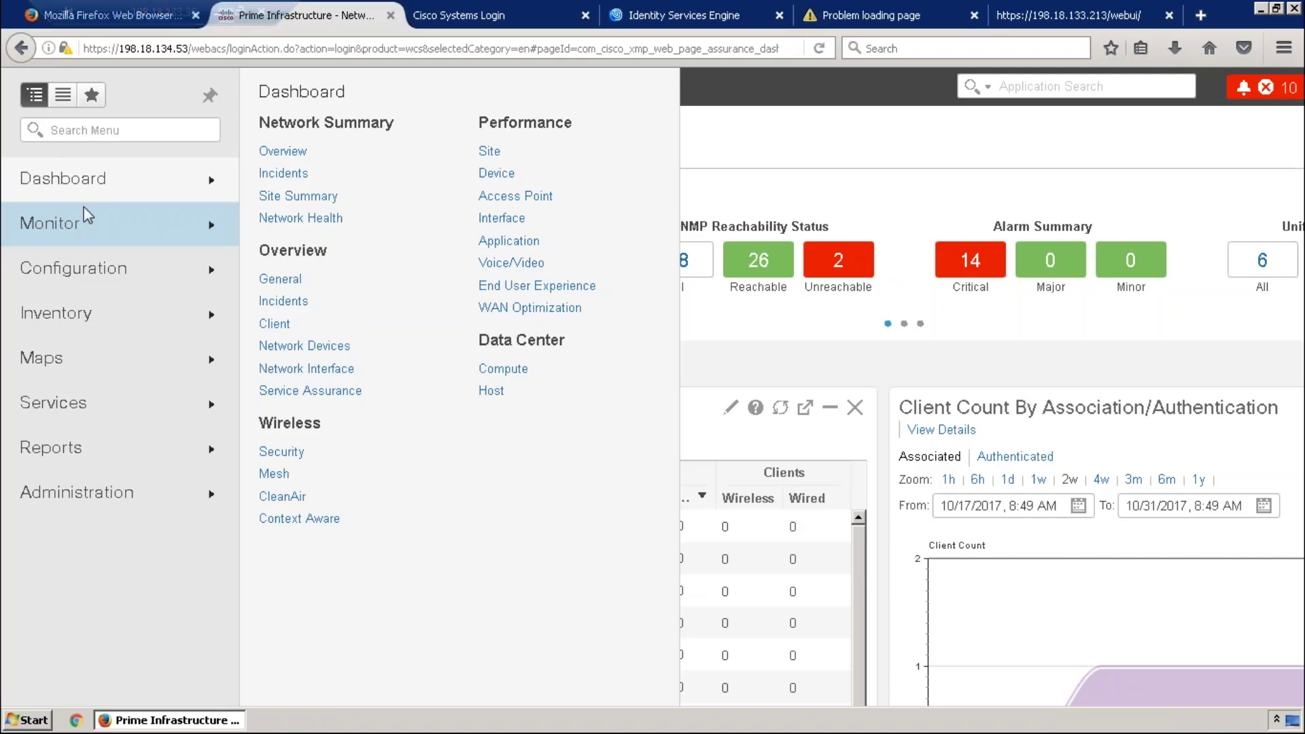
{"action": "left_click", "coordinate": [136, 188]}
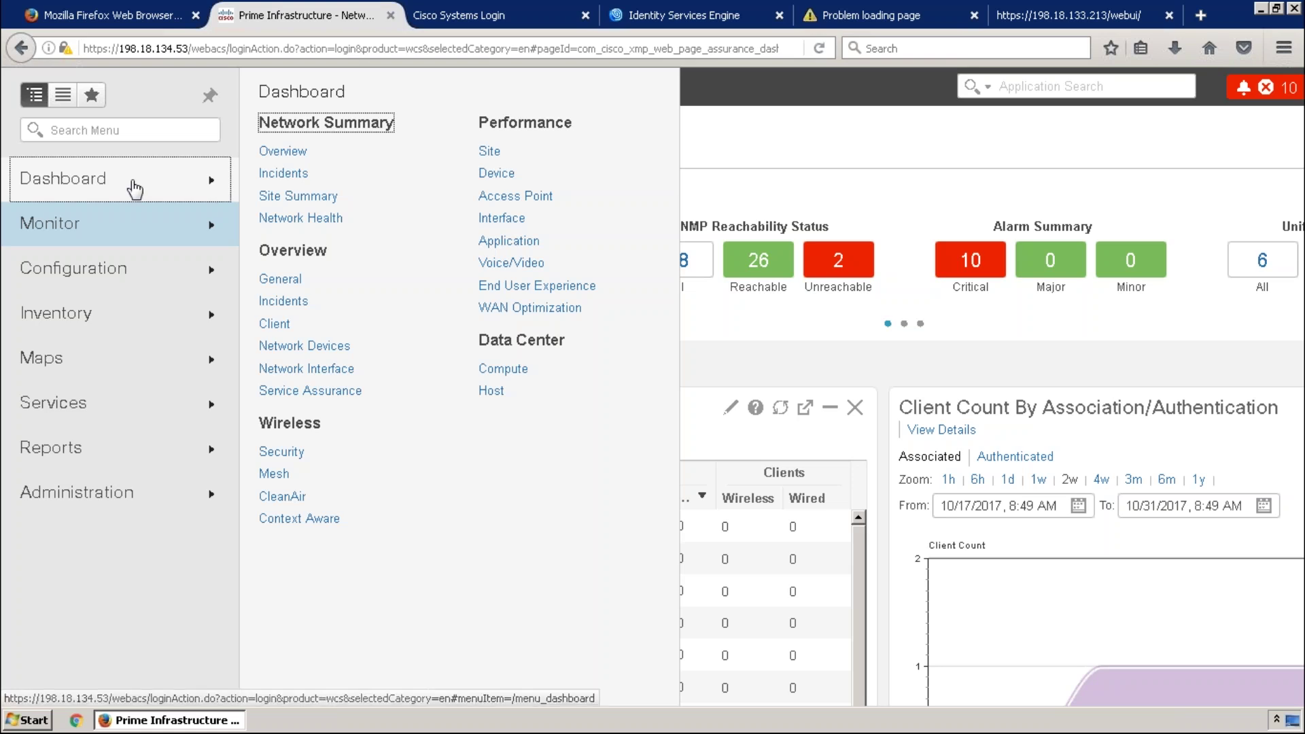
{"action": "left_click", "coordinate": [111, 190]}
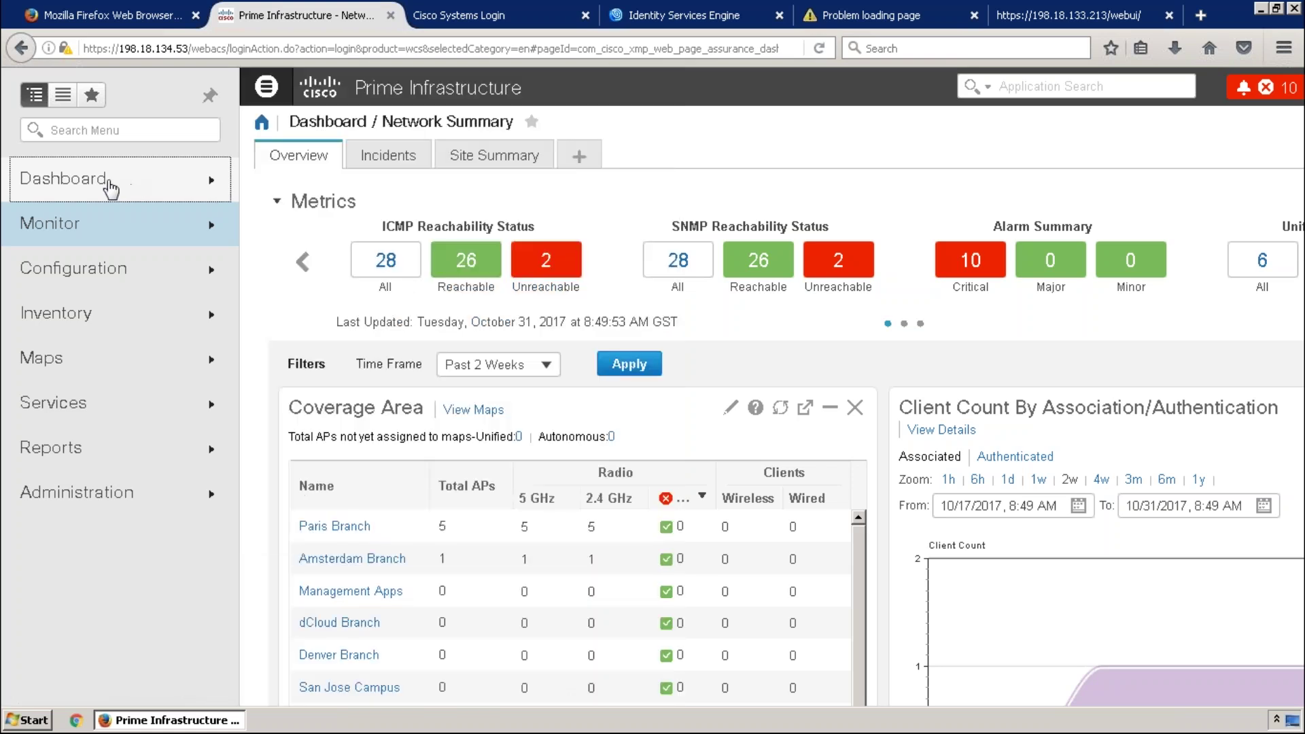
{"action": "left_click", "coordinate": [111, 190]}
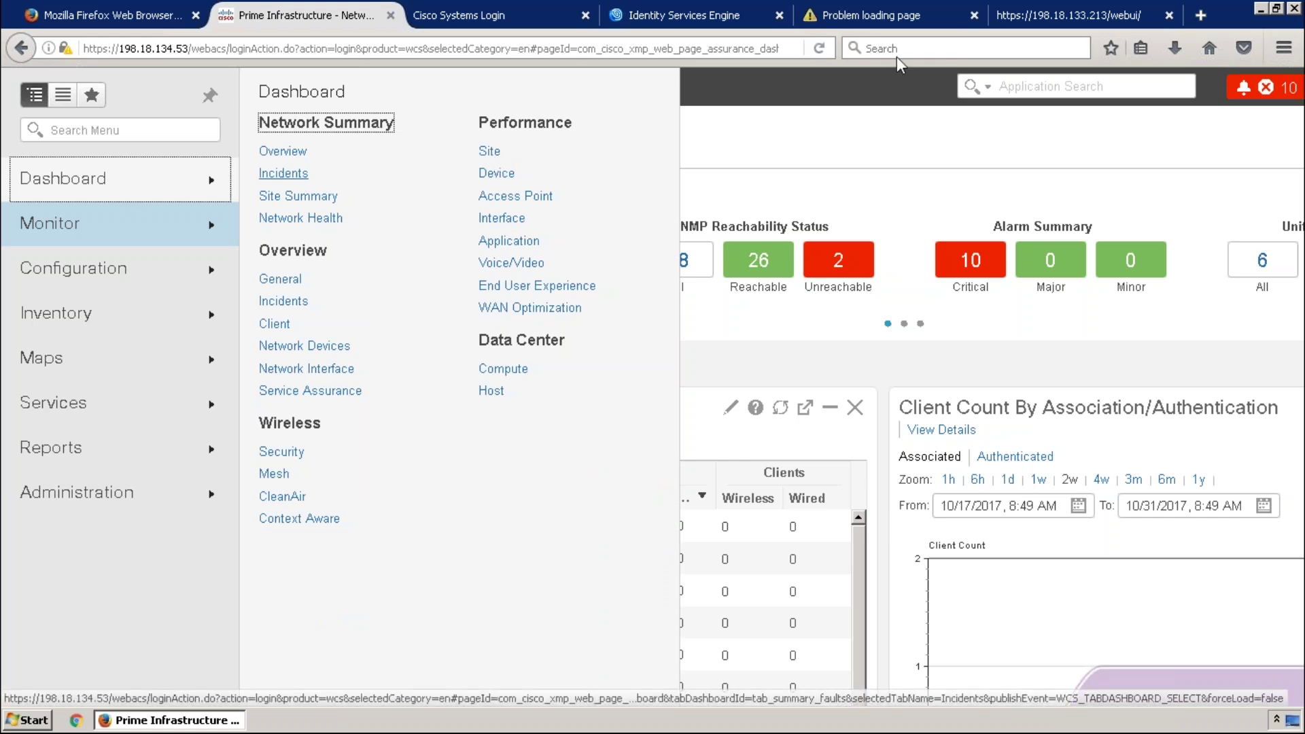
Mark the Performance dashboards from Site to Voice/Video in yellow, adding a boxed WLC note beside Device and Access Point.
{"action": "mouse_move", "coordinate": [507, 142]}
{"action": "left_mouse_down"}
{"action": "mouse_move", "coordinate": [476, 135]}
{"action": "mouse_move", "coordinate": [478, 151]}
{"action": "mouse_move", "coordinate": [513, 155]}
{"action": "mouse_move", "coordinate": [465, 178]}
{"action": "mouse_move", "coordinate": [516, 181]}
{"action": "mouse_move", "coordinate": [520, 165]}
{"action": "mouse_move", "coordinate": [492, 163]}
{"action": "left_mouse_up"}
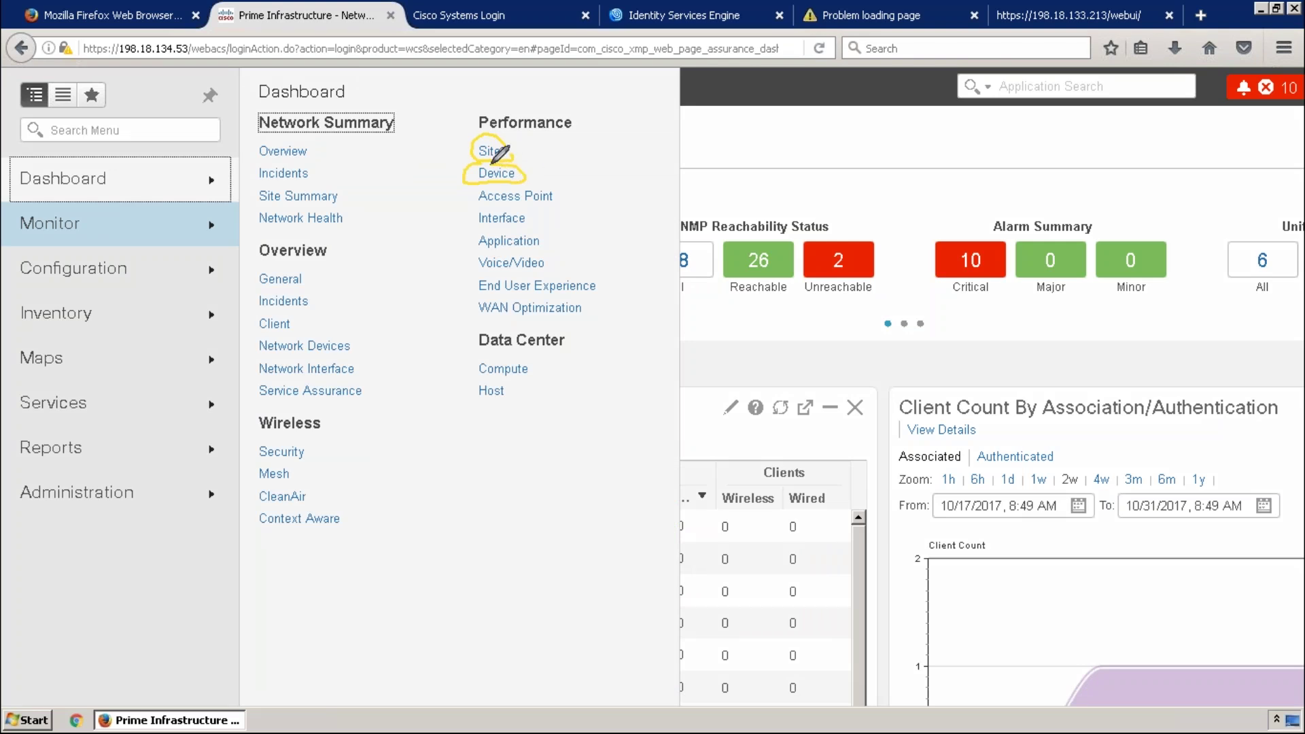
{"action": "left_click_drag", "start_coordinate": [527, 174], "coordinate": [541, 175]}
{"action": "left_click_drag", "start_coordinate": [461, 203], "coordinate": [468, 197]}
{"action": "left_click_drag", "start_coordinate": [576, 189], "coordinate": [566, 202]}
{"action": "mouse_move", "coordinate": [568, 201]}
{"action": "left_mouse_down"}
{"action": "mouse_move", "coordinate": [579, 181]}
{"action": "mouse_move", "coordinate": [618, 180]}
{"action": "mouse_move", "coordinate": [651, 155]}
{"action": "mouse_move", "coordinate": [561, 167]}
{"action": "mouse_move", "coordinate": [607, 200]}
{"action": "left_mouse_up"}
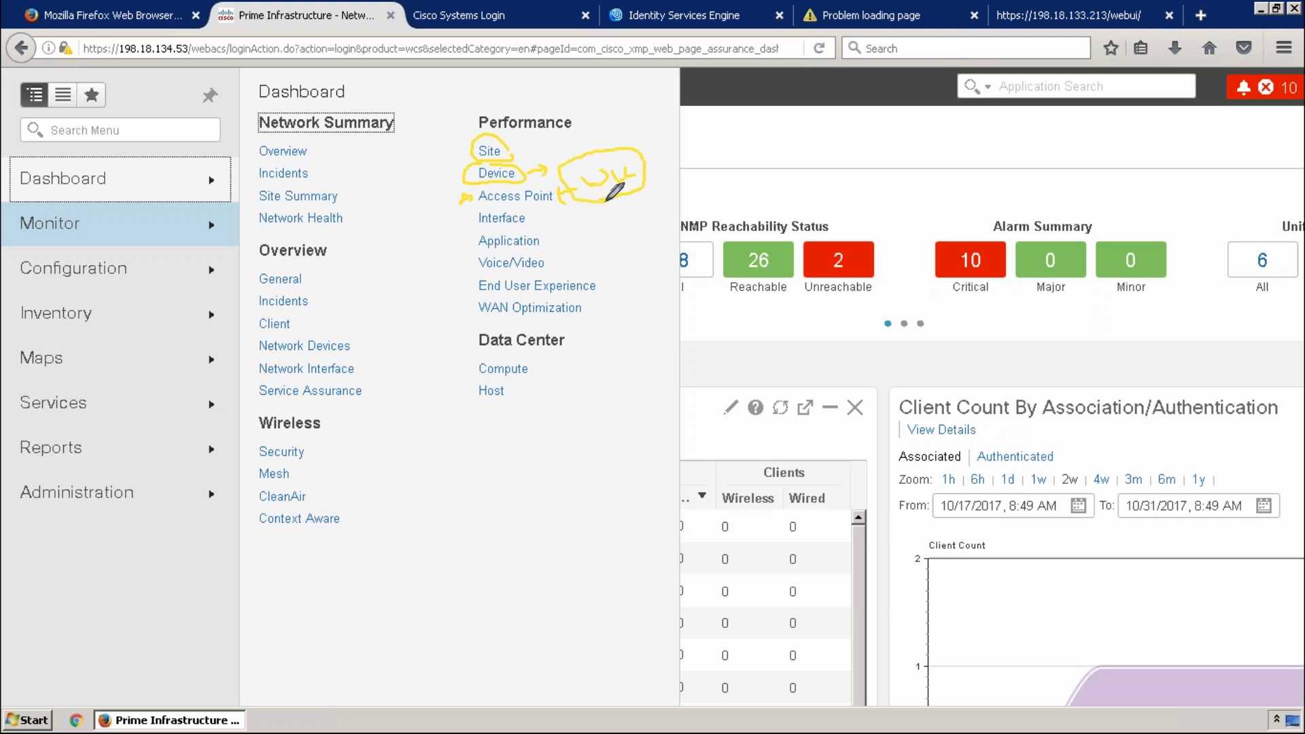
{"action": "mouse_move", "coordinate": [523, 227]}
{"action": "left_mouse_down"}
{"action": "mouse_move", "coordinate": [530, 215]}
{"action": "mouse_move", "coordinate": [510, 210]}
{"action": "mouse_move", "coordinate": [493, 222]}
{"action": "mouse_move", "coordinate": [524, 228]}
{"action": "mouse_move", "coordinate": [477, 235]}
{"action": "mouse_move", "coordinate": [532, 230]}
{"action": "left_mouse_up"}
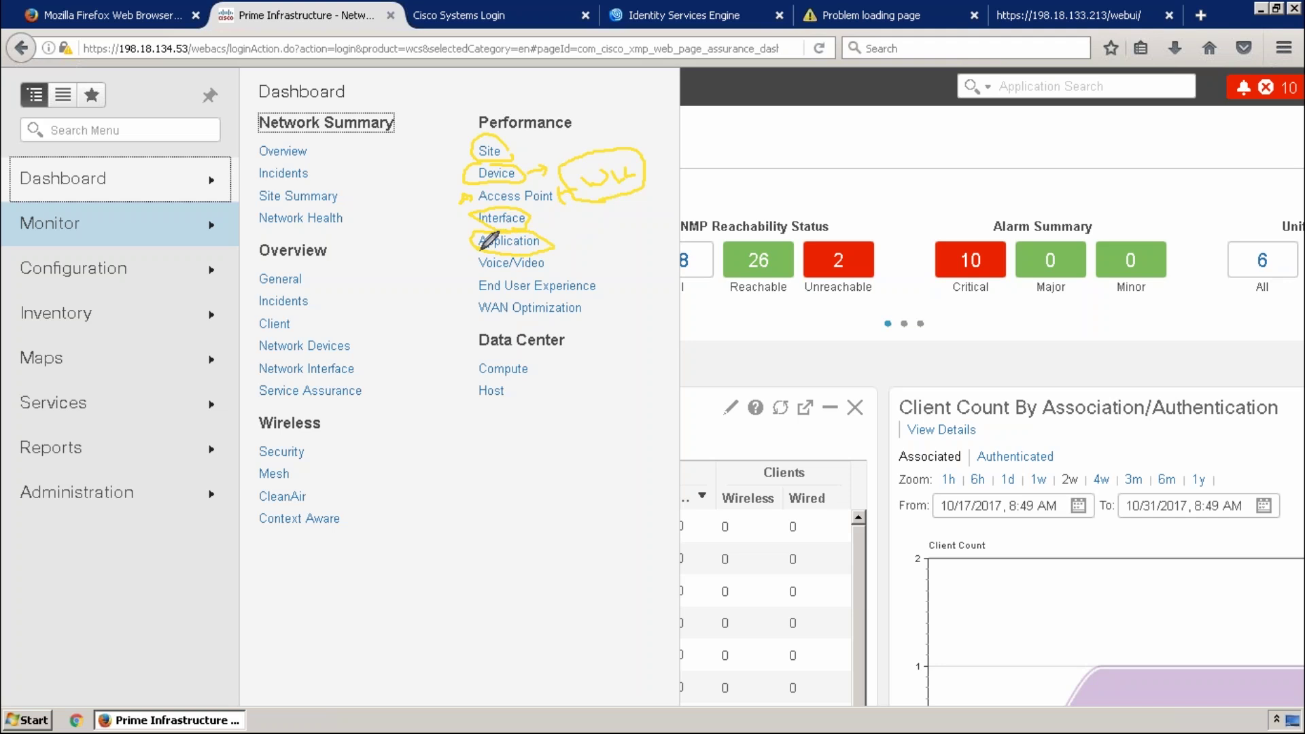
{"action": "left_click_drag", "start_coordinate": [470, 265], "coordinate": [552, 270]}
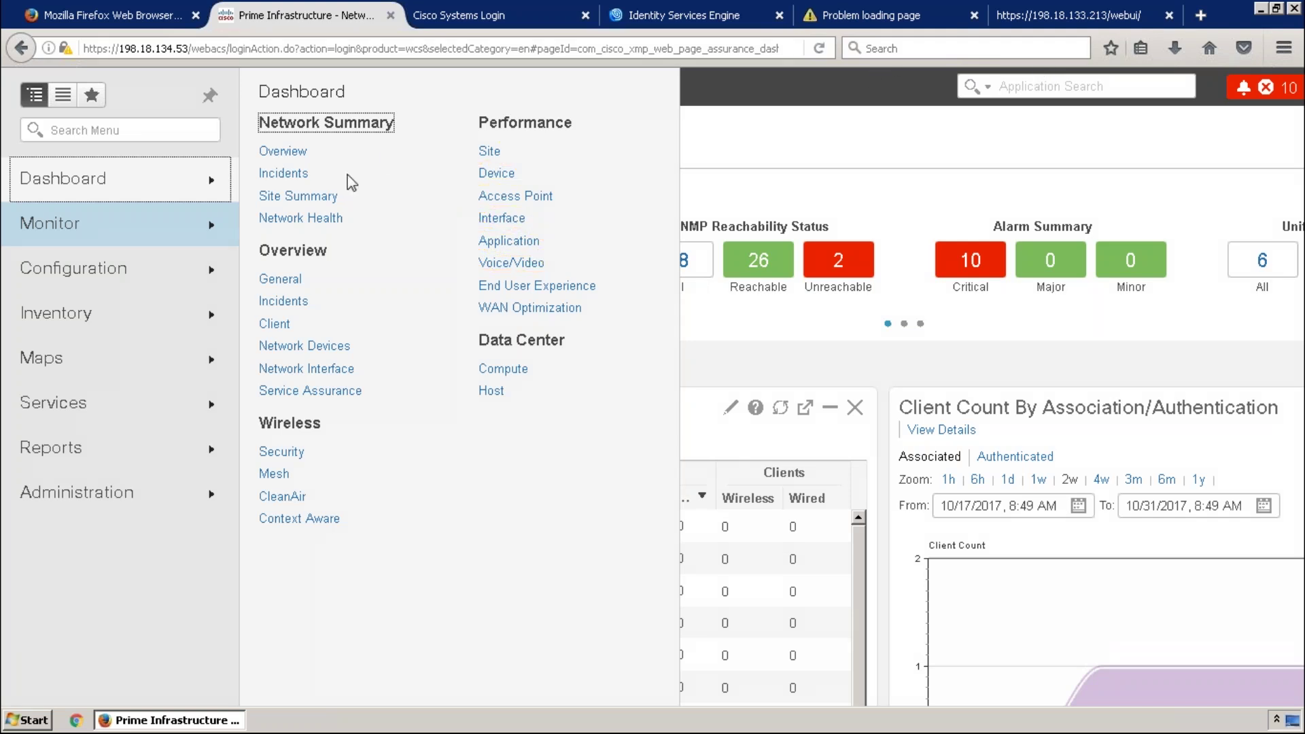
Open the Incidents view of the Network Summary dashboard and list its critical alarms.
{"action": "left_click", "coordinate": [285, 176]}
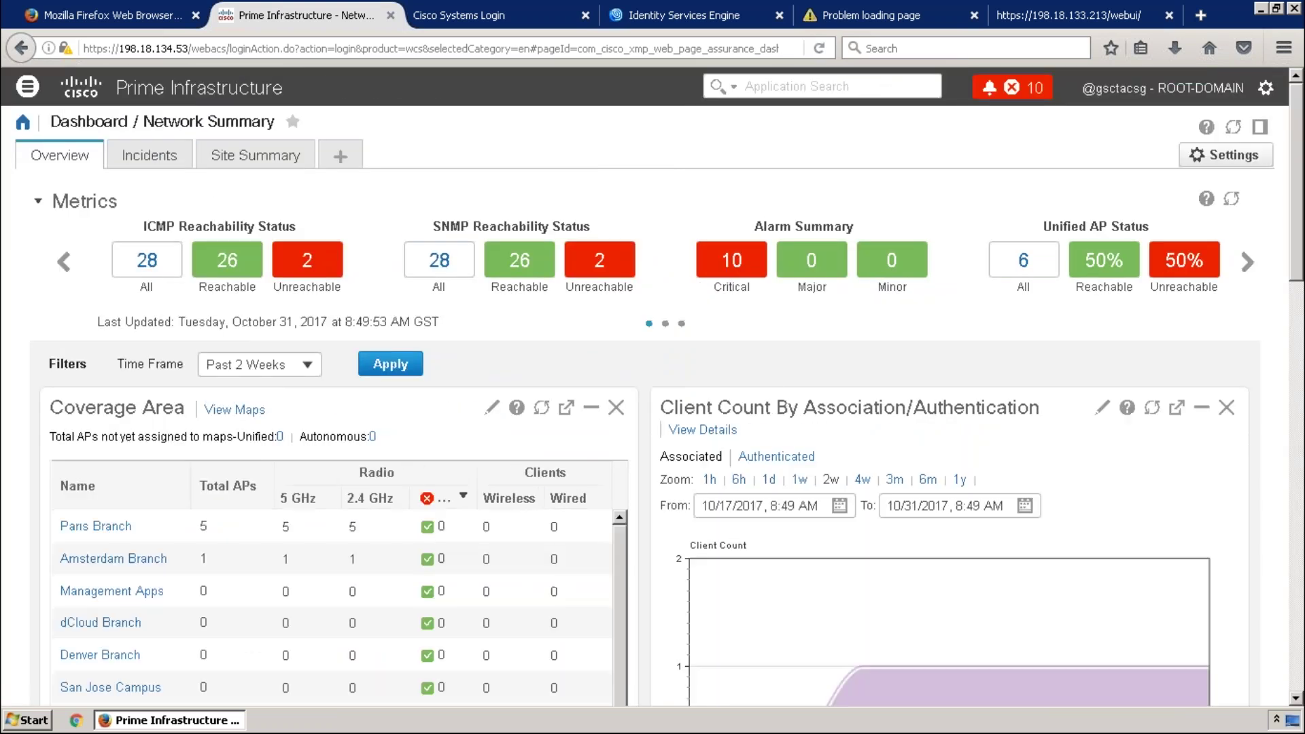
{"action": "left_click", "coordinate": [149, 154]}
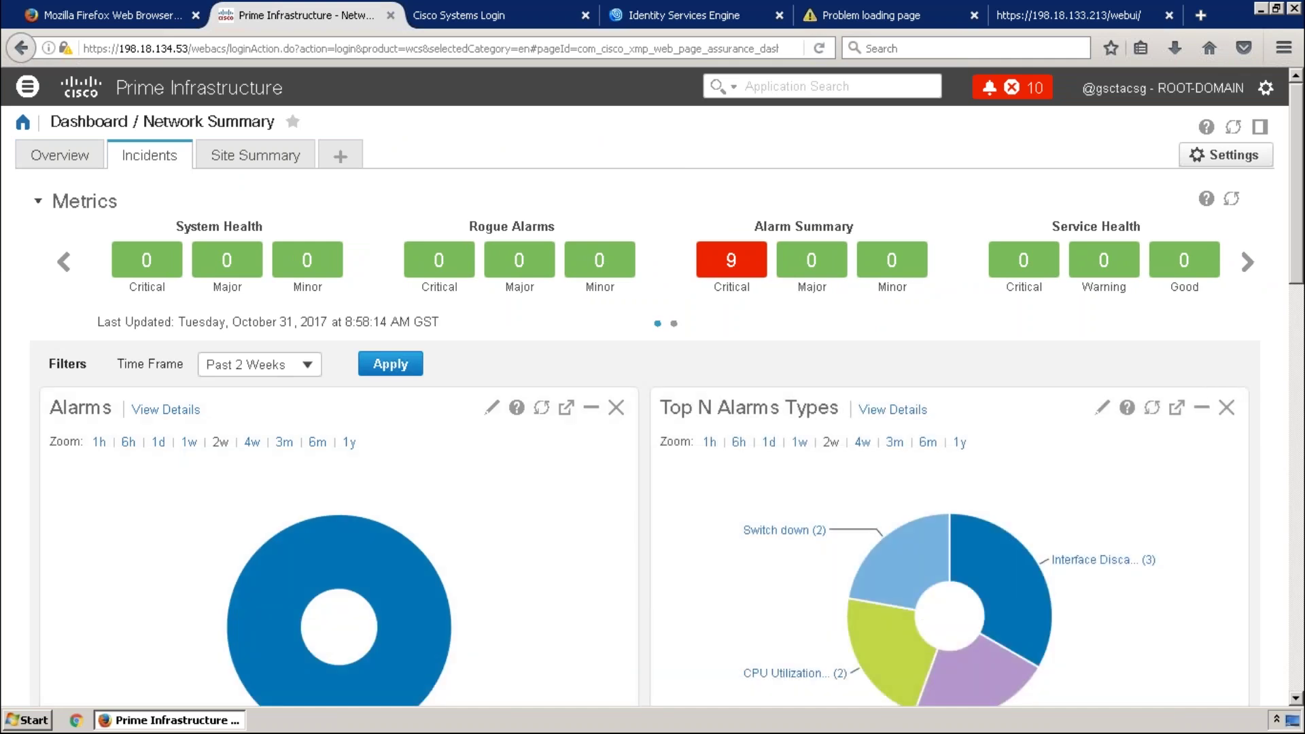
{"action": "left_click", "coordinate": [748, 264]}
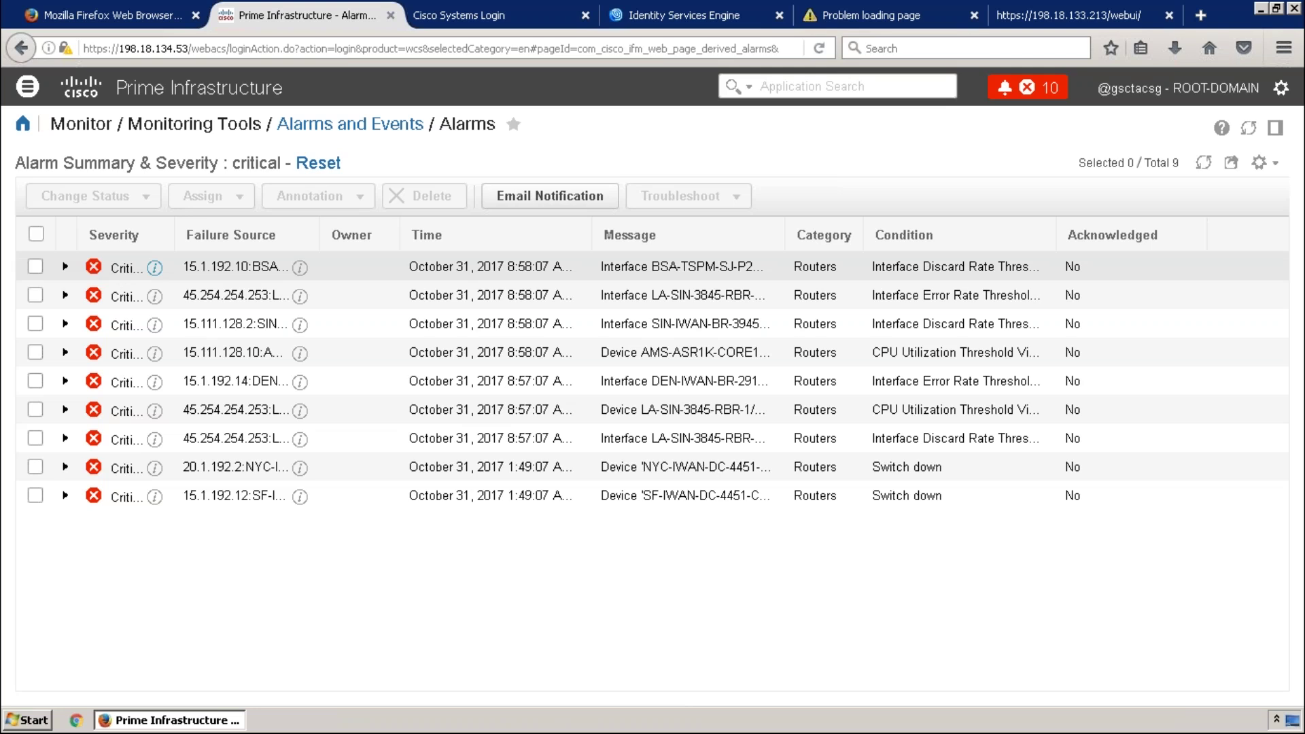
Preview the first critical alarm's recent events and expand the alarm to examine its device details and threshold message.
{"action": "mouse_move", "coordinate": [156, 267]}
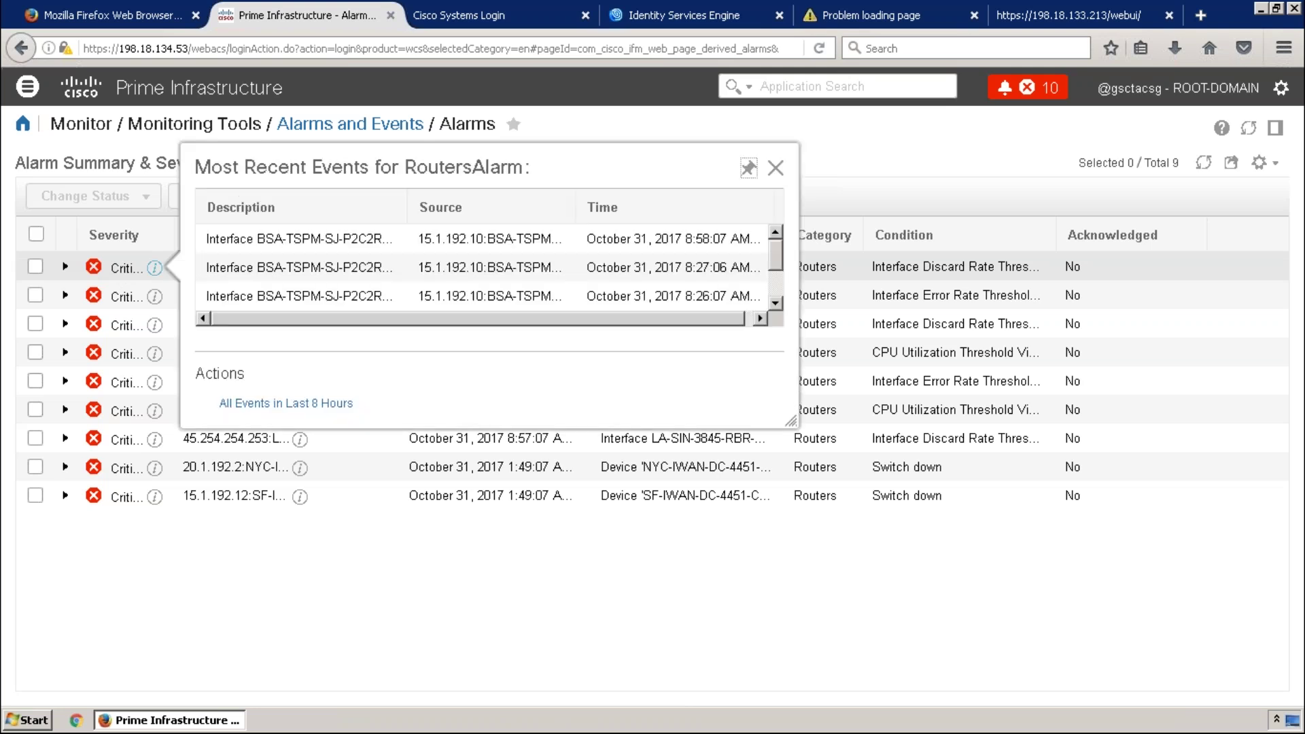
{"action": "scroll", "coordinate": [779, 285], "scroll_direction": "down", "scroll_amount": 2}
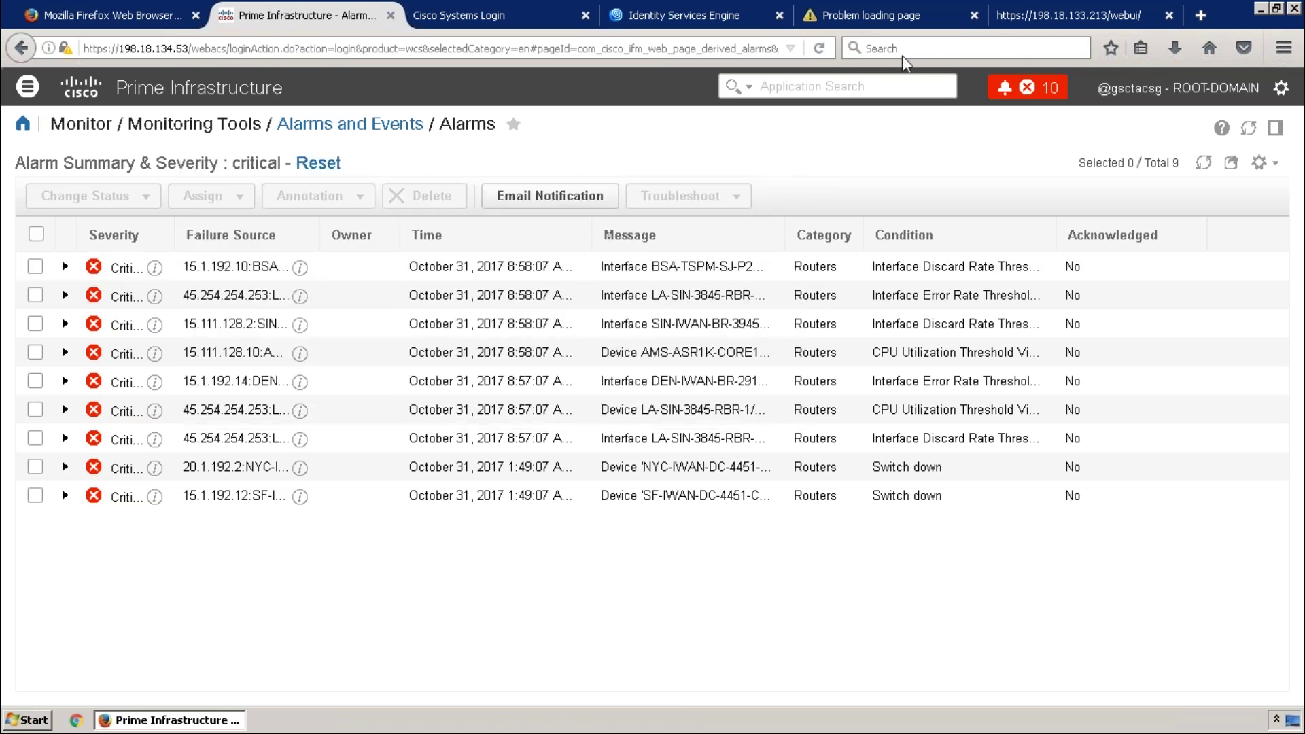
{"action": "left_click_drag", "start_coordinate": [70, 260], "coordinate": [68, 259]}
{"action": "left_click", "coordinate": [66, 267]}
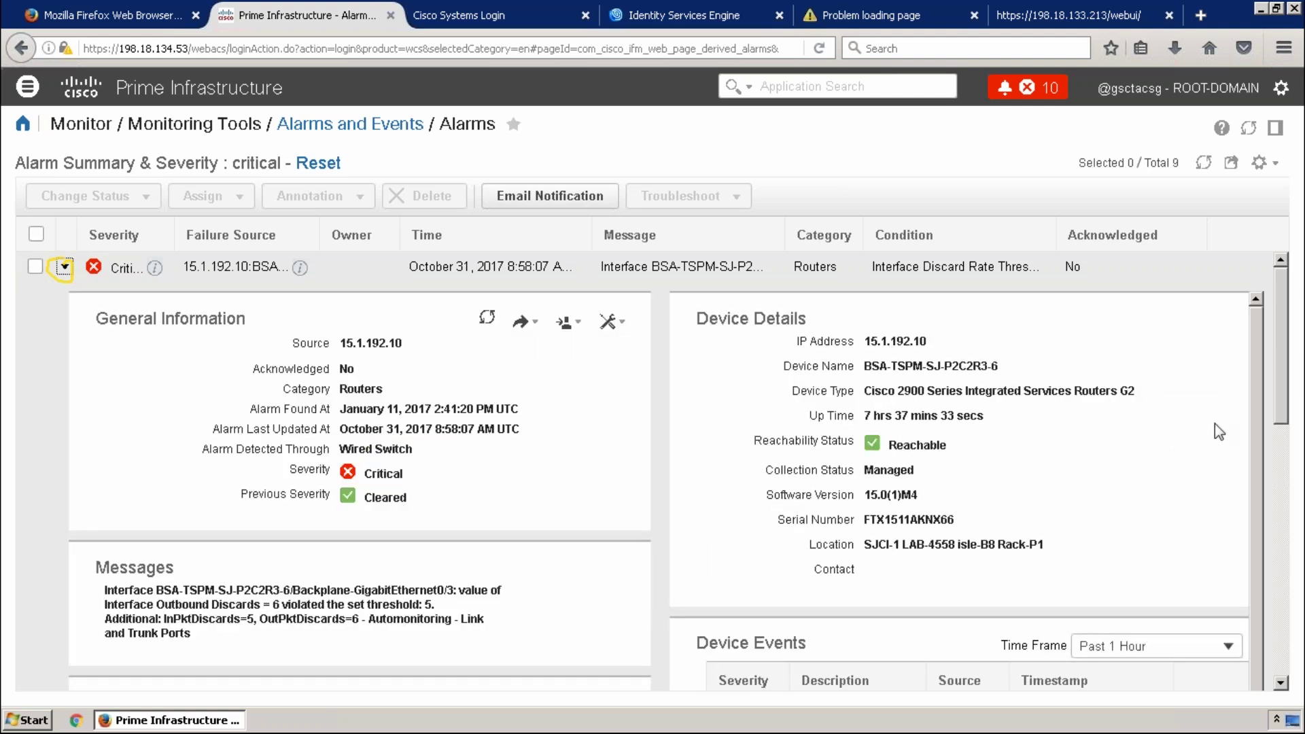
{"action": "left_click", "coordinate": [1281, 683]}
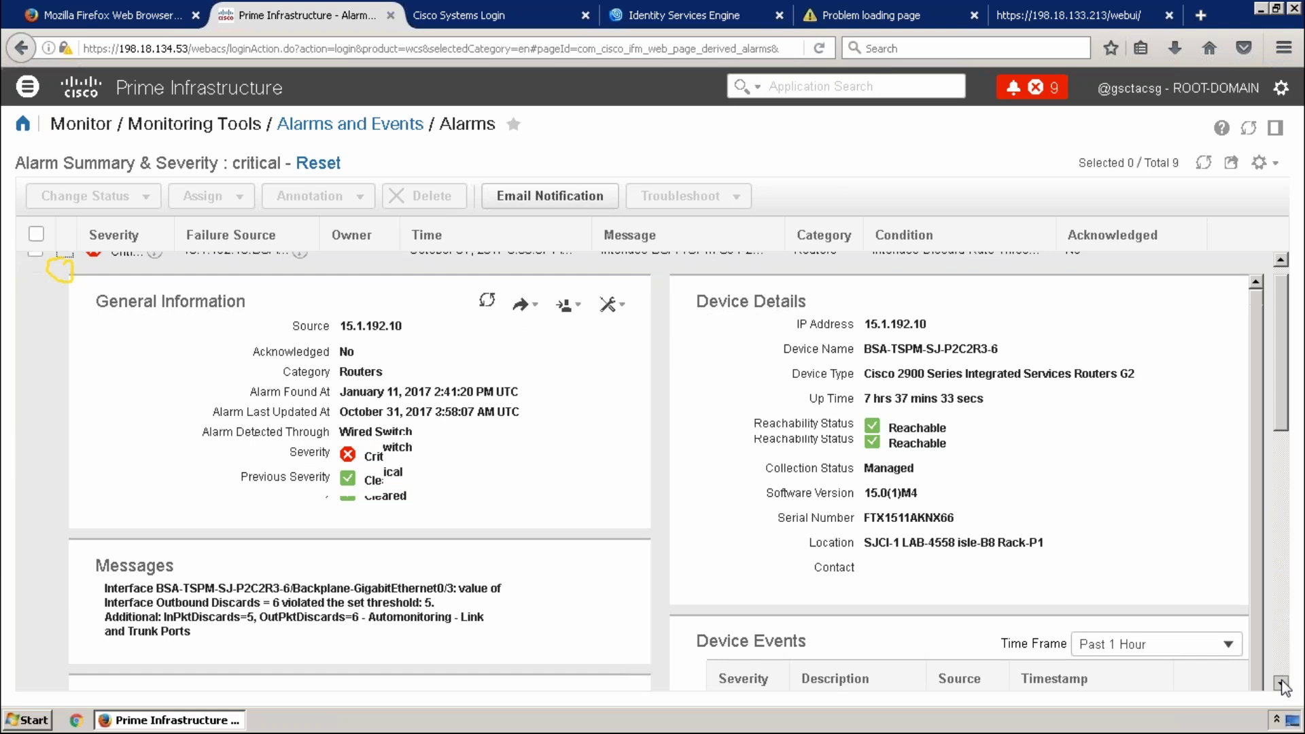
{"action": "left_click", "coordinate": [1282, 683]}
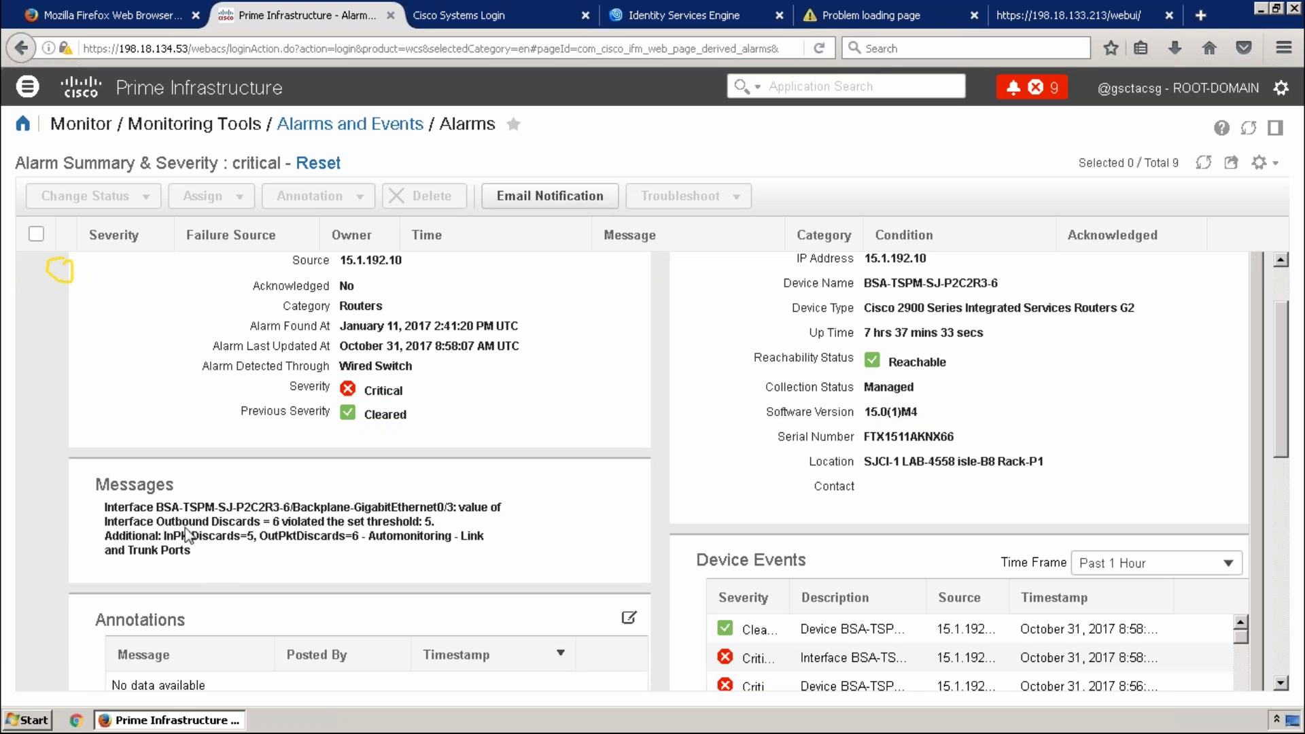
{"action": "left_click_drag", "start_coordinate": [177, 523], "coordinate": [460, 537]}
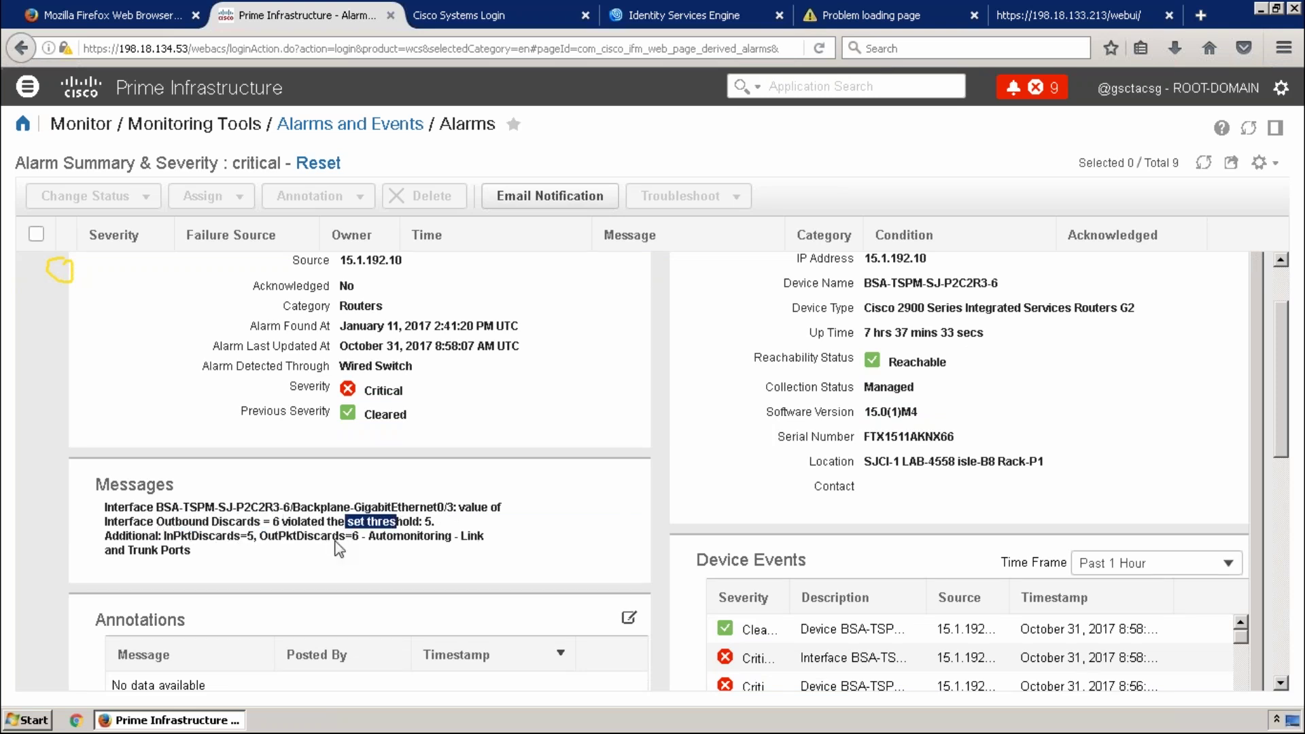
Examine the rest of the first critical alarm's details, including its annotations, device events and related history.
{"action": "left_click", "coordinate": [1281, 683]}
{"action": "scroll", "coordinate": [1282, 683], "scroll_direction": "down", "scroll_amount": 6}
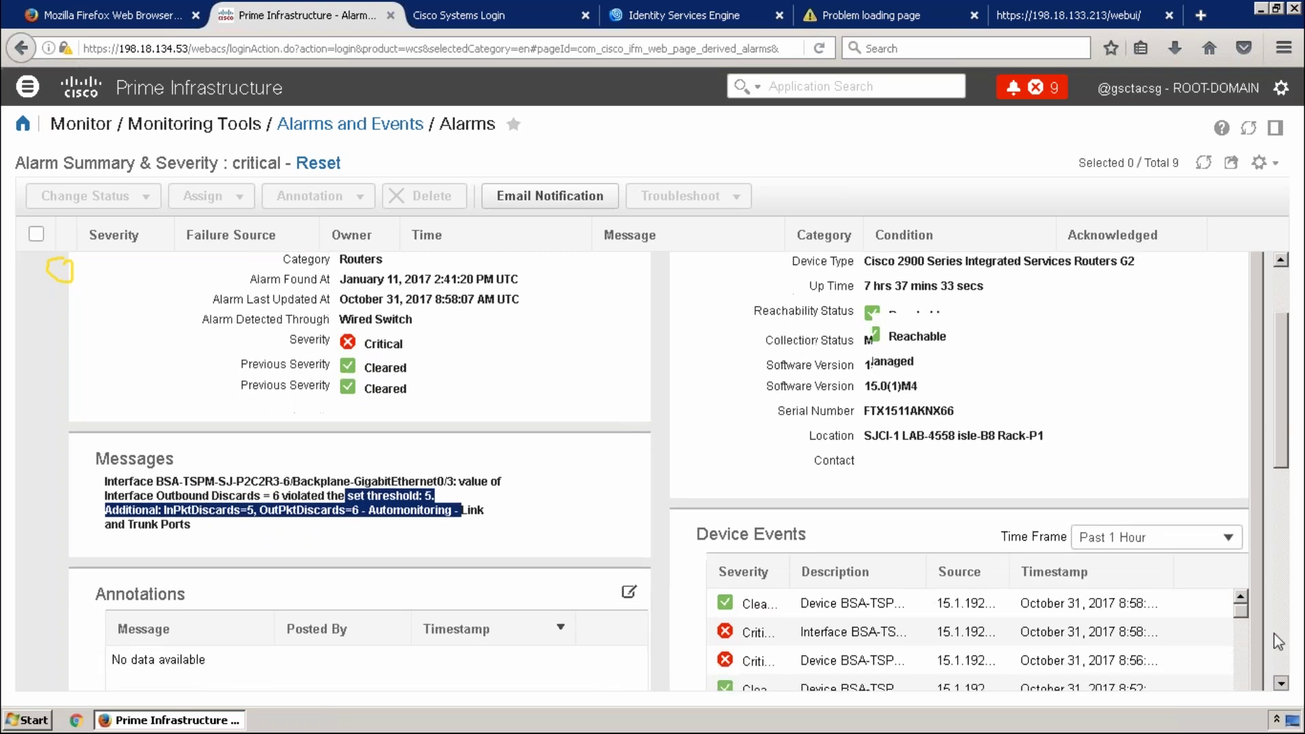
{"action": "scroll", "coordinate": [1278, 641], "scroll_direction": "down", "scroll_amount": 5}
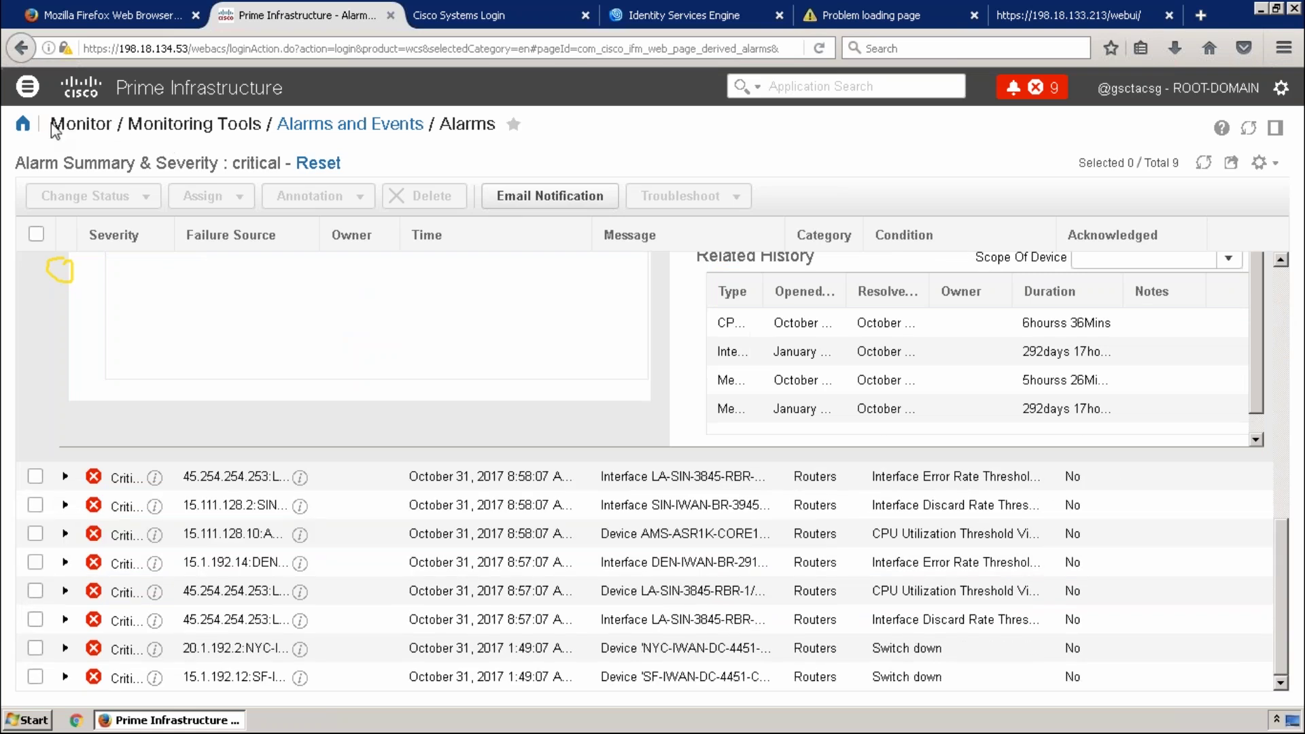
{"action": "scroll", "coordinate": [31, 95], "scroll_direction": "up", "scroll_amount": 10}
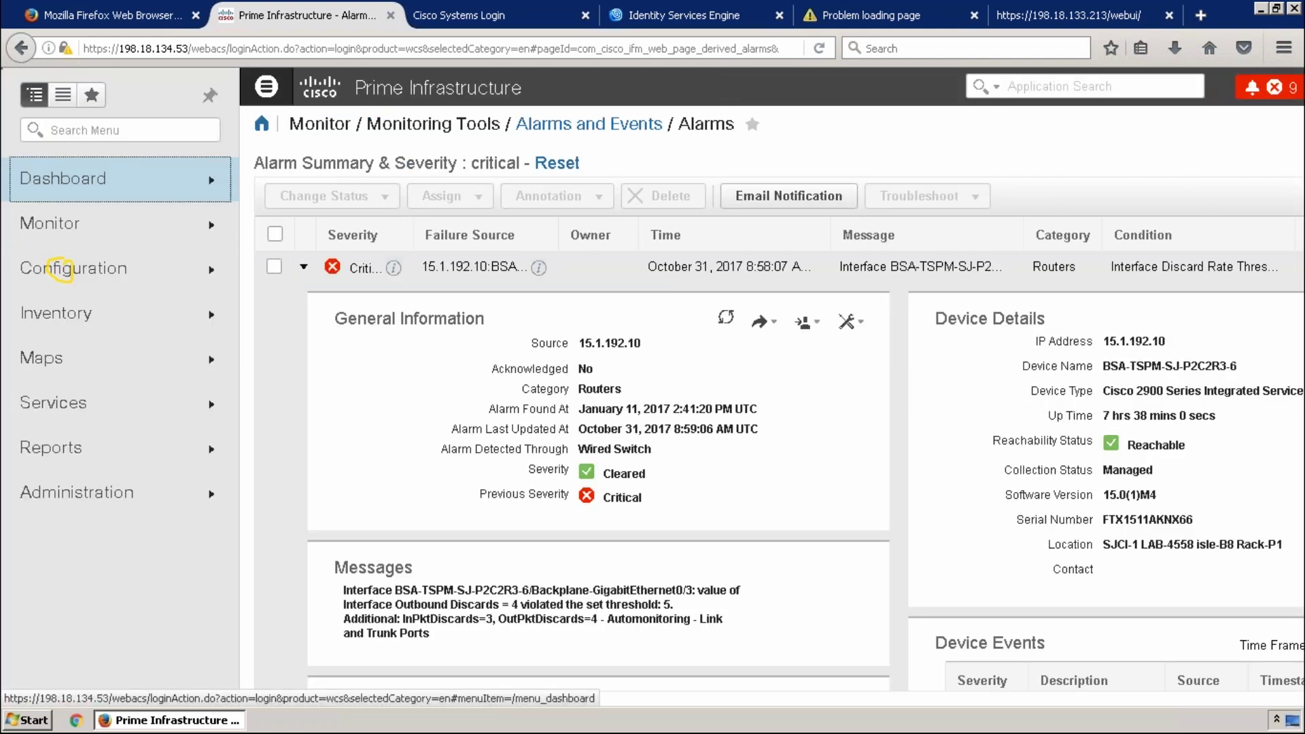
Show the entries of the Dashboard, Monitor and Configuration menus one after another.
{"action": "mouse_move", "coordinate": [106, 182]}
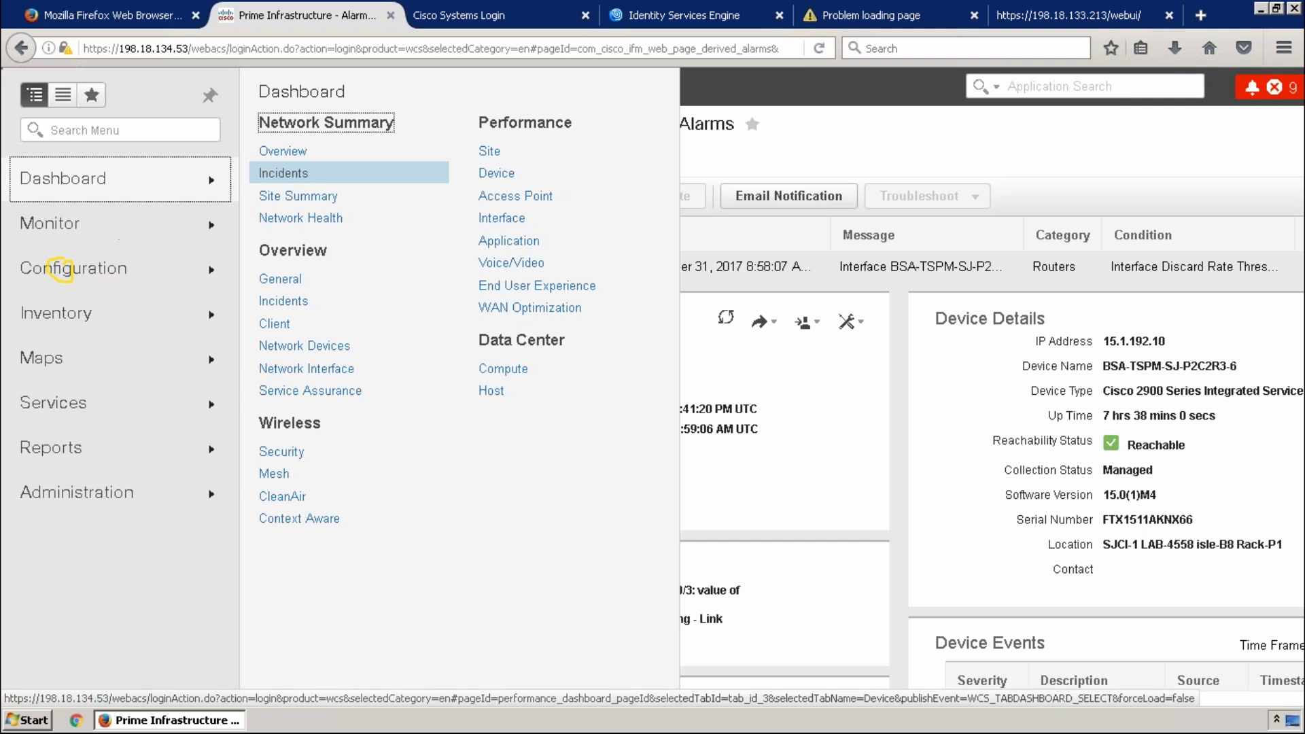
{"action": "left_click", "coordinate": [121, 229]}
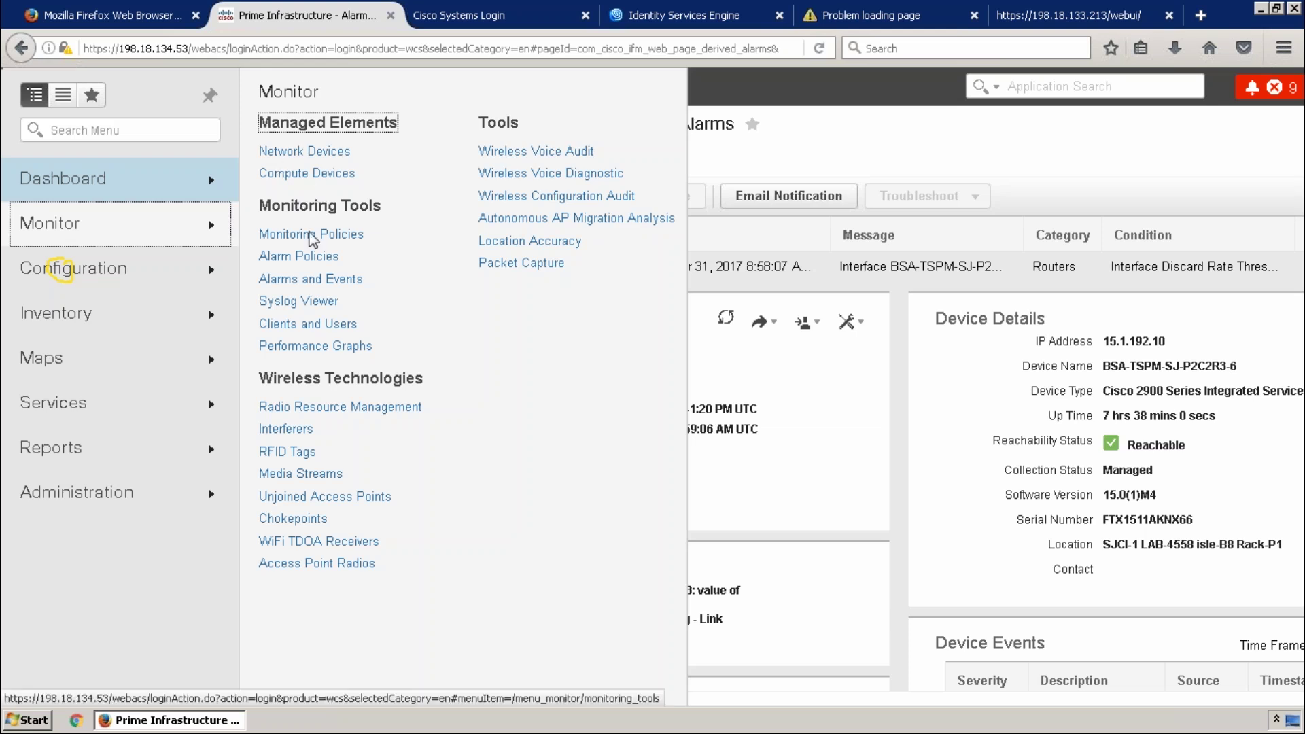
{"action": "left_click", "coordinate": [136, 271]}
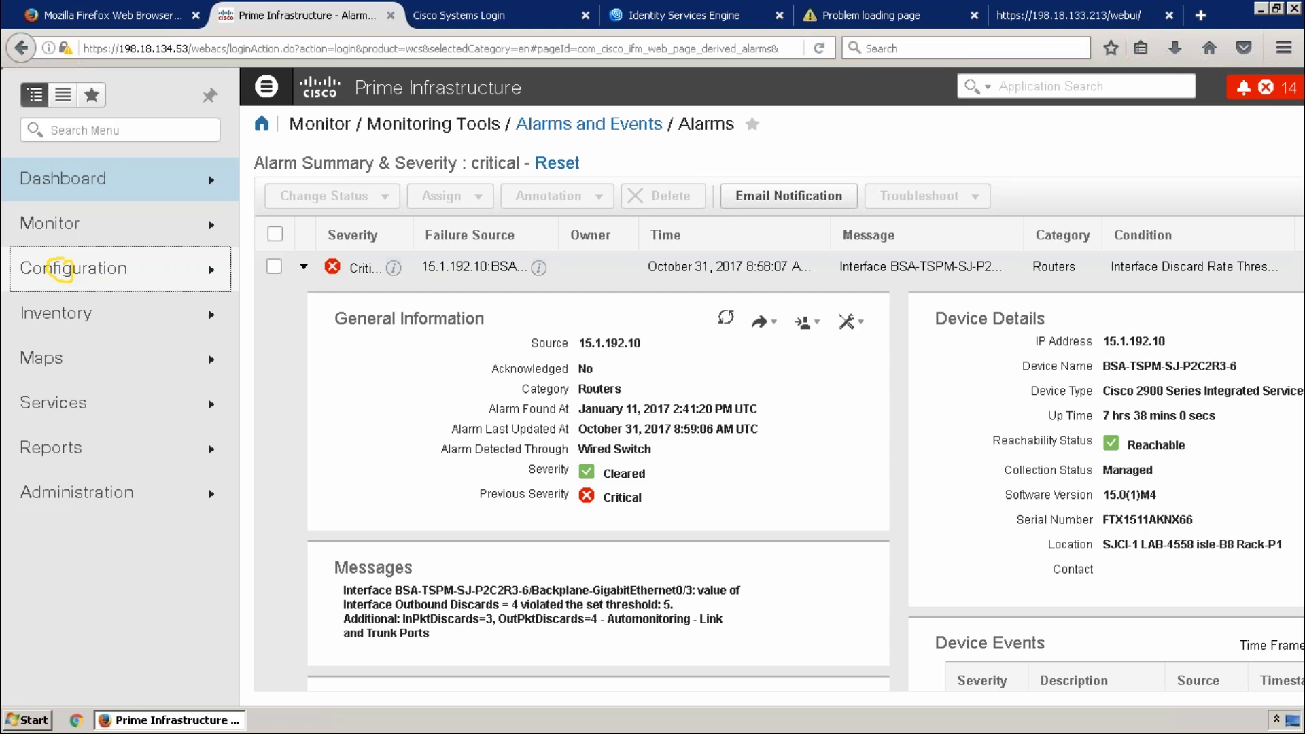
{"action": "left_click", "coordinate": [62, 269]}
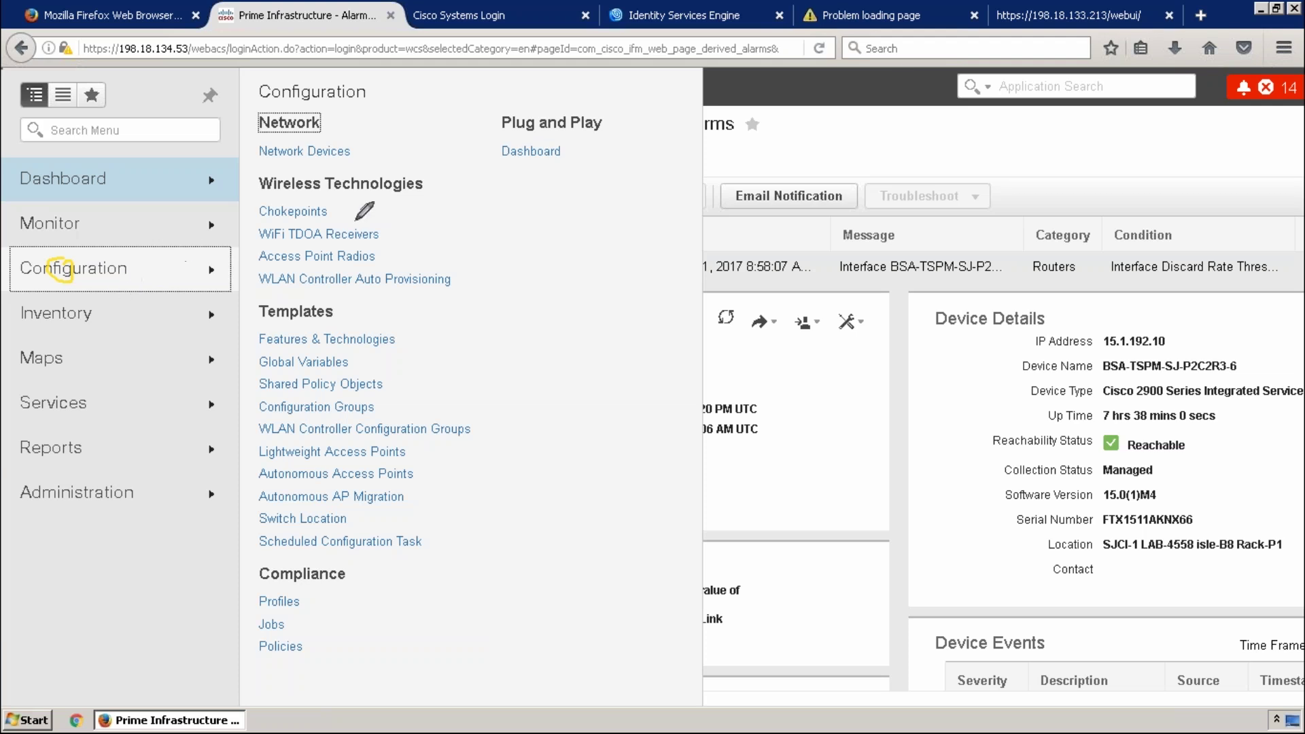
Circle the Plug and Play Dashboard entry in yellow and annotate it with handwritten PnP and an underlined APIC with an arrow.
{"action": "mouse_move", "coordinate": [485, 146]}
{"action": "left_mouse_down"}
{"action": "mouse_move", "coordinate": [483, 167]}
{"action": "mouse_move", "coordinate": [583, 152]}
{"action": "mouse_move", "coordinate": [486, 144]}
{"action": "left_mouse_up"}
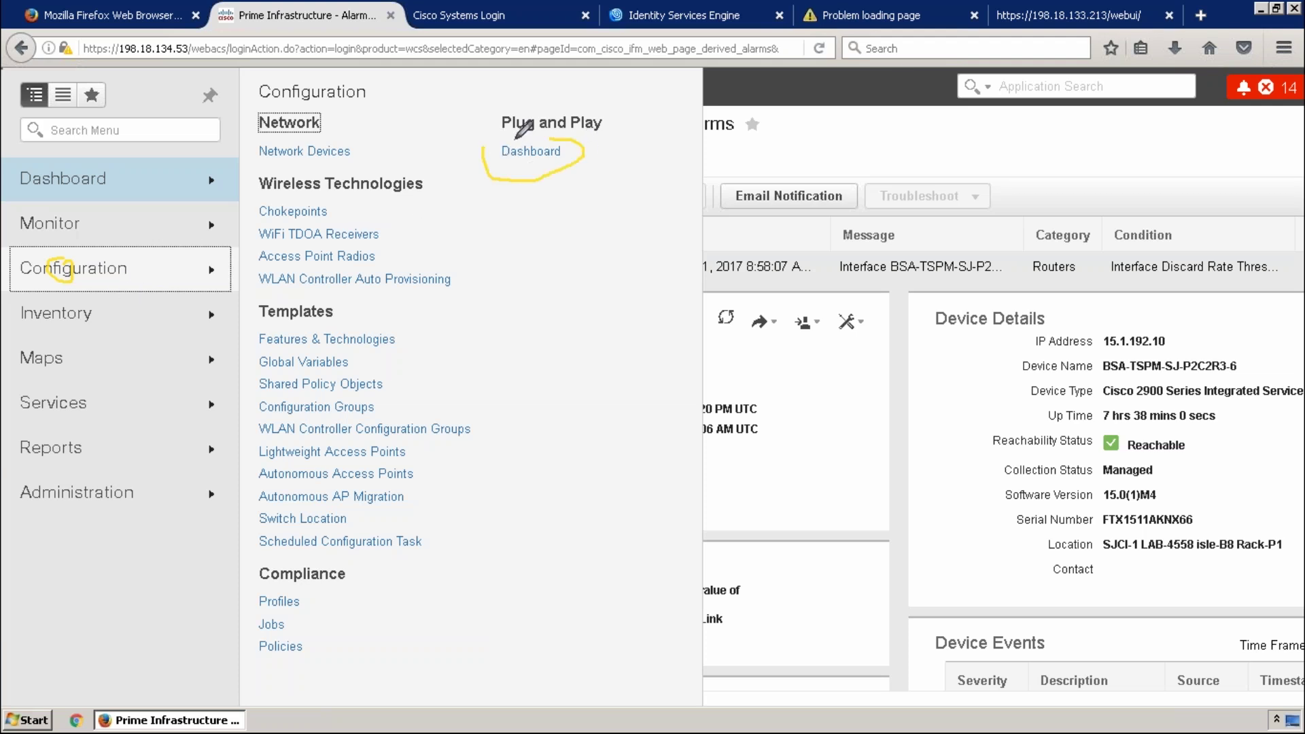
{"action": "mouse_move", "coordinate": [519, 93]}
{"action": "left_mouse_down"}
{"action": "mouse_move", "coordinate": [528, 105]}
{"action": "mouse_move", "coordinate": [534, 85]}
{"action": "mouse_move", "coordinate": [577, 83]}
{"action": "mouse_move", "coordinate": [575, 114]}
{"action": "left_mouse_up"}
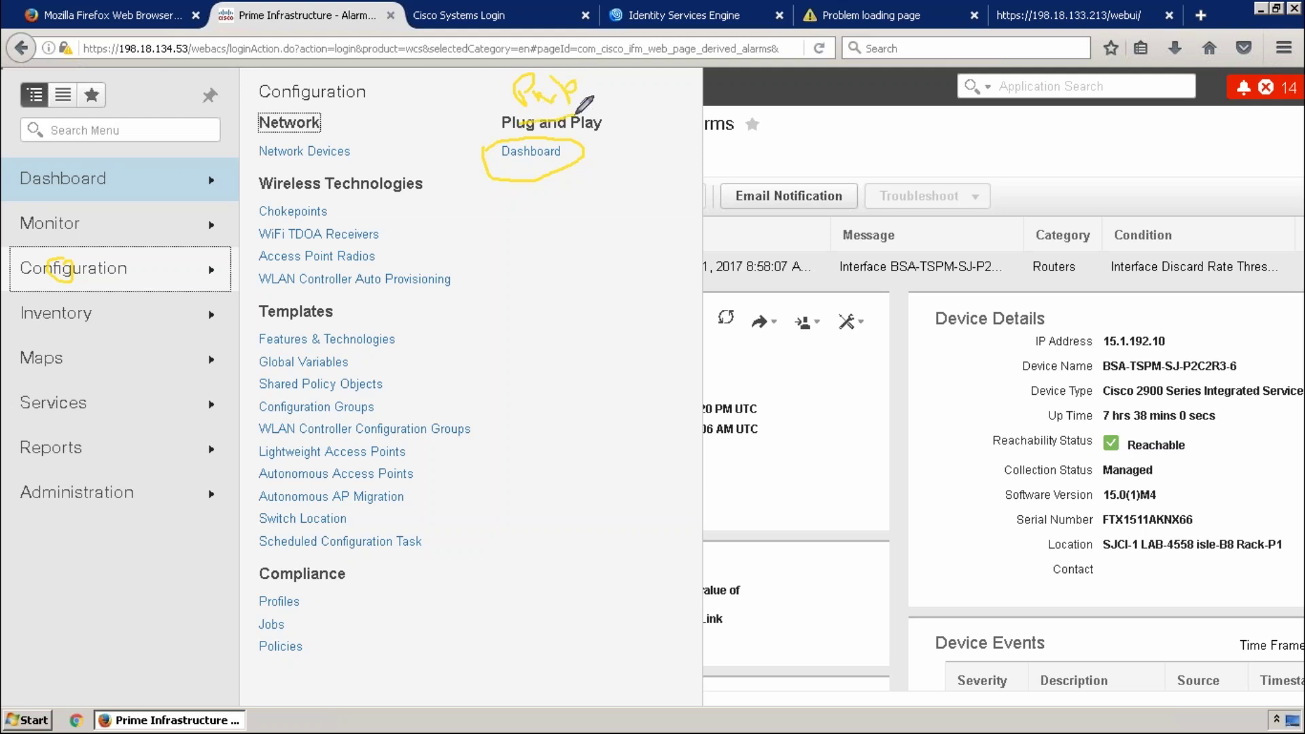
{"action": "left_click_drag", "start_coordinate": [559, 221], "coordinate": [619, 170]}
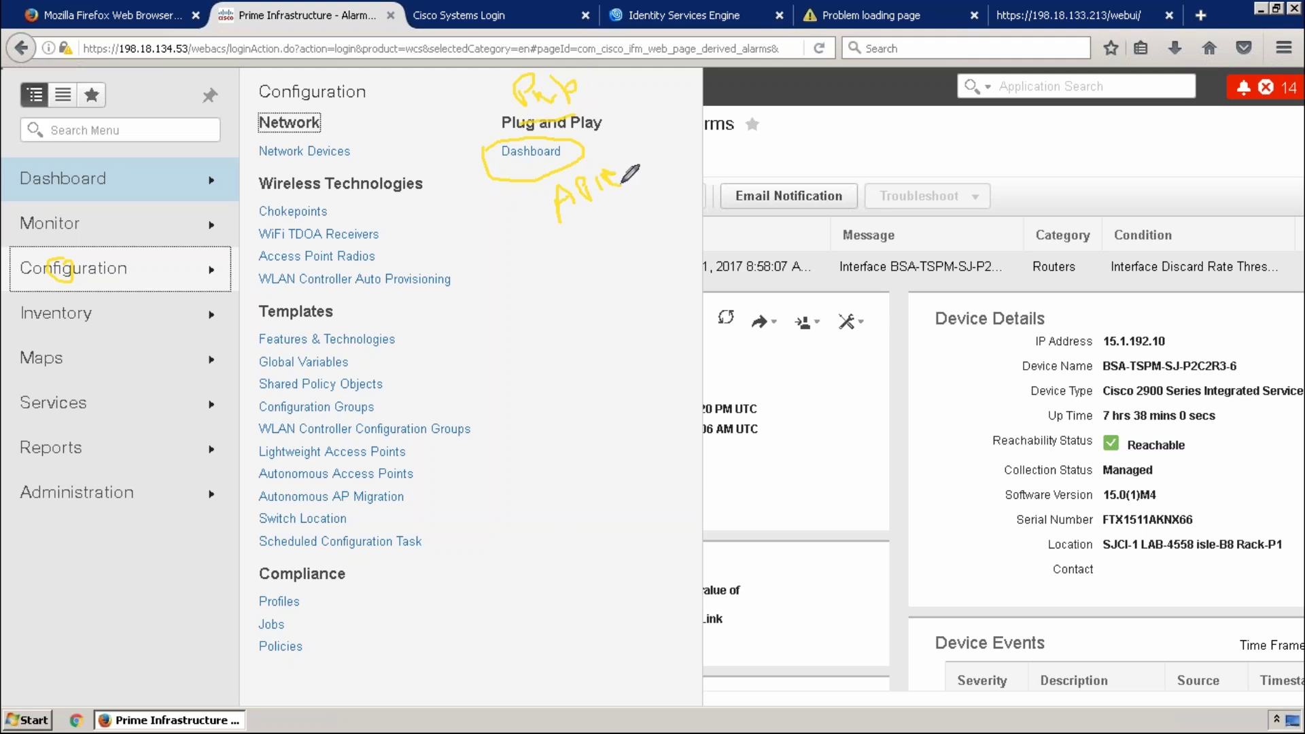
{"action": "mouse_move", "coordinate": [561, 233]}
{"action": "left_mouse_down"}
{"action": "mouse_move", "coordinate": [620, 200]}
{"action": "mouse_move", "coordinate": [620, 140]}
{"action": "left_mouse_up"}
Handwrite ZP and ZTP below, link the circled ZTP to Plug and Play with an arrow, and clear all annotations.
{"action": "mouse_move", "coordinate": [502, 279]}
{"action": "left_mouse_down"}
{"action": "mouse_move", "coordinate": [502, 300]}
{"action": "mouse_move", "coordinate": [544, 305]}
{"action": "mouse_move", "coordinate": [538, 286]}
{"action": "left_mouse_up"}
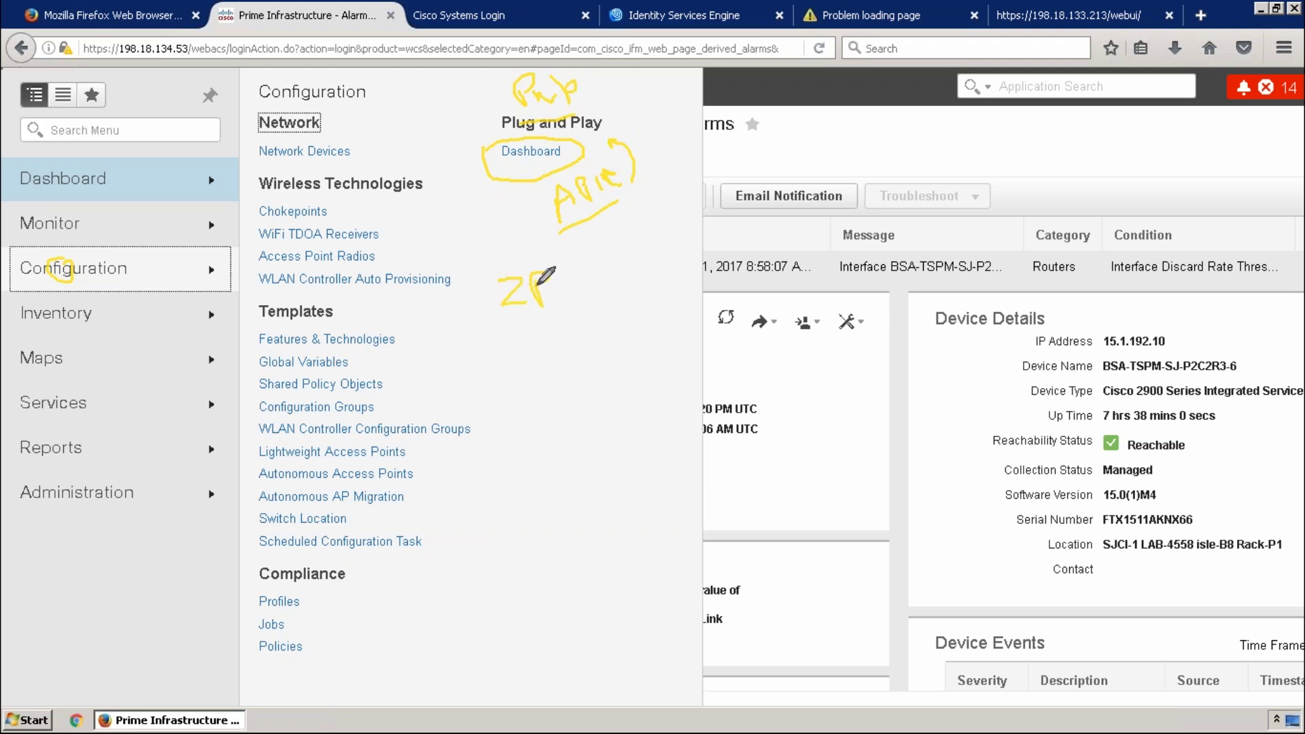
{"action": "mouse_move", "coordinate": [500, 341]}
{"action": "left_mouse_down"}
{"action": "mouse_move", "coordinate": [534, 361]}
{"action": "mouse_move", "coordinate": [563, 327]}
{"action": "left_mouse_up"}
{"action": "key", "text": "ctrl+z"}
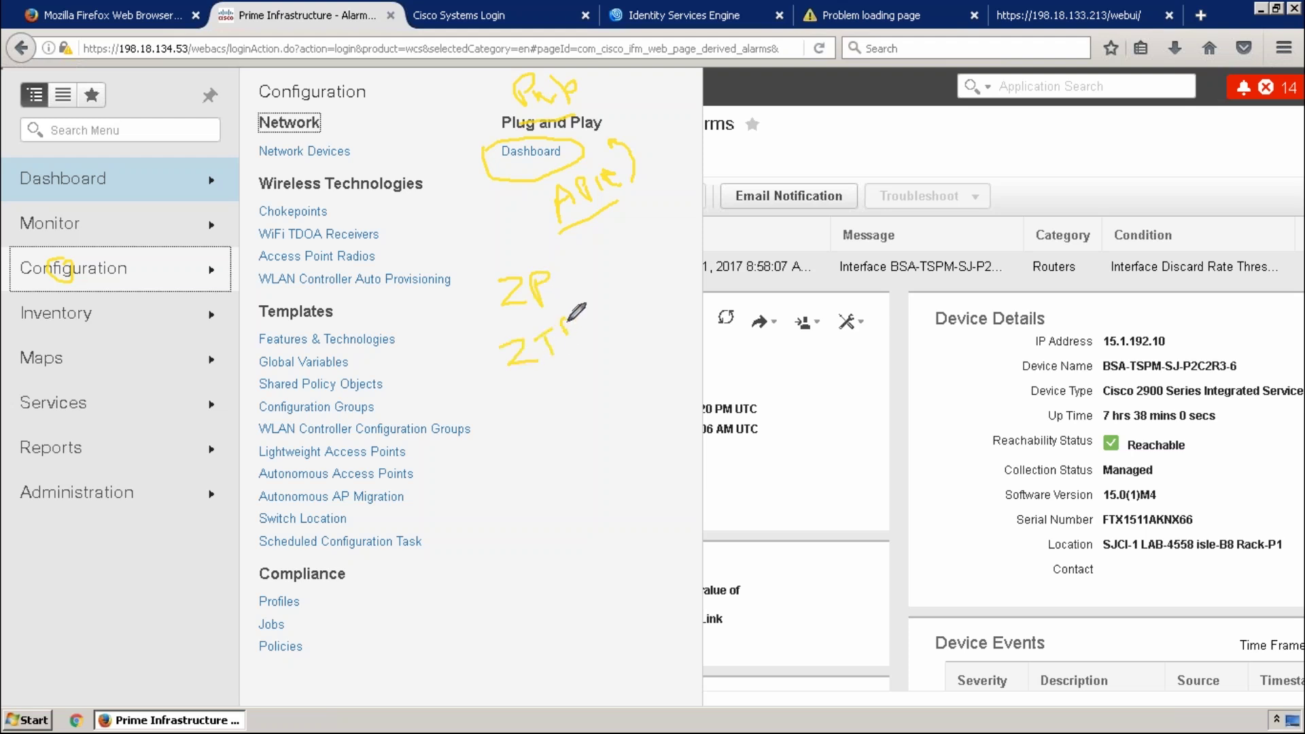
{"action": "mouse_move", "coordinate": [537, 371]}
{"action": "left_mouse_down"}
{"action": "mouse_move", "coordinate": [547, 303]}
{"action": "mouse_move", "coordinate": [497, 352]}
{"action": "mouse_move", "coordinate": [589, 320]}
{"action": "mouse_move", "coordinate": [503, 197]}
{"action": "mouse_move", "coordinate": [484, 122]}
{"action": "left_mouse_up"}
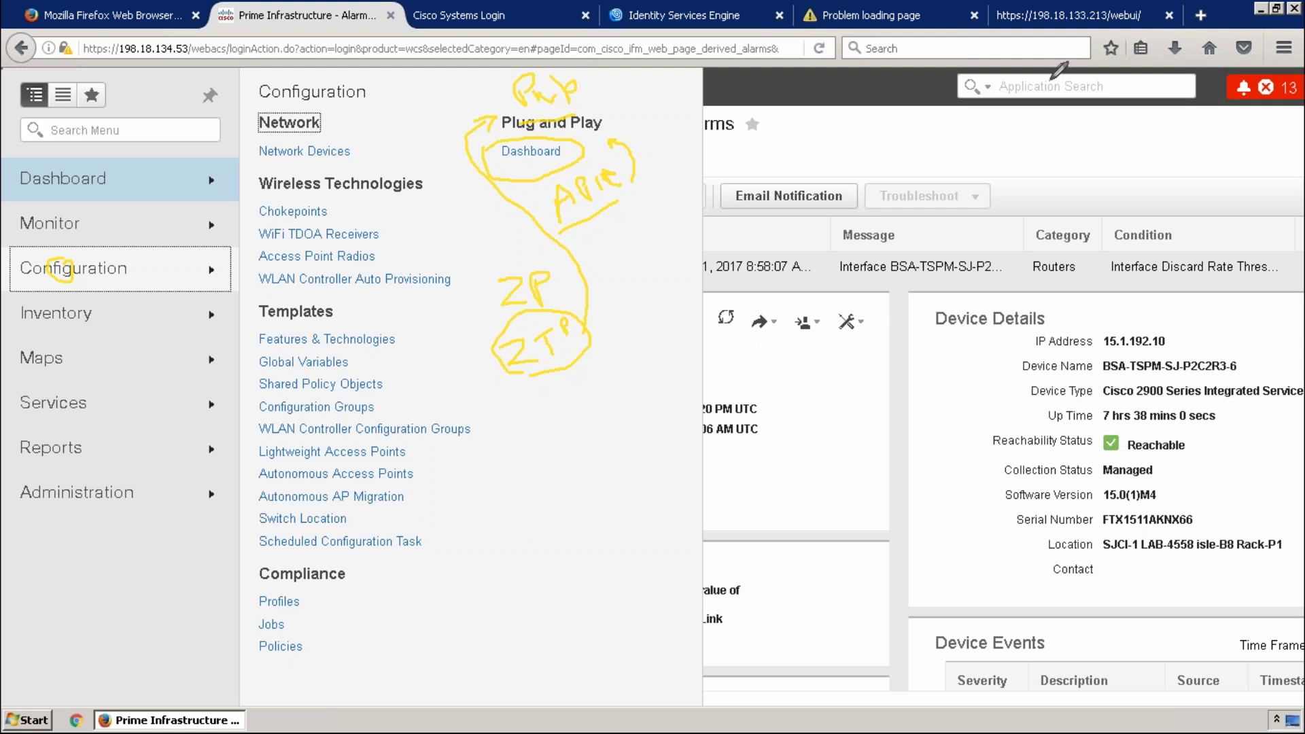
{"action": "key", "text": "Escape"}
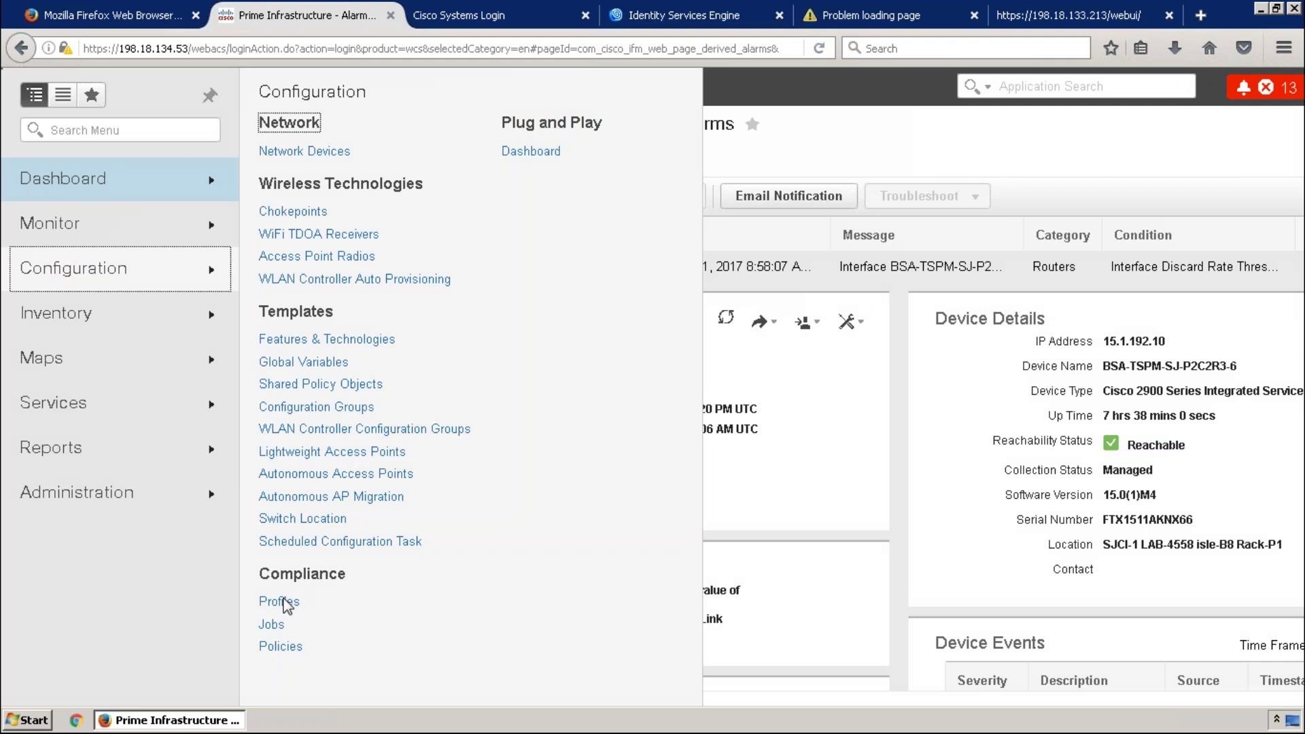
Open the compliance policies and inspect the blocking incoming telnets rule and the Check DNS Servers policy summary.
{"action": "left_click", "coordinate": [280, 647]}
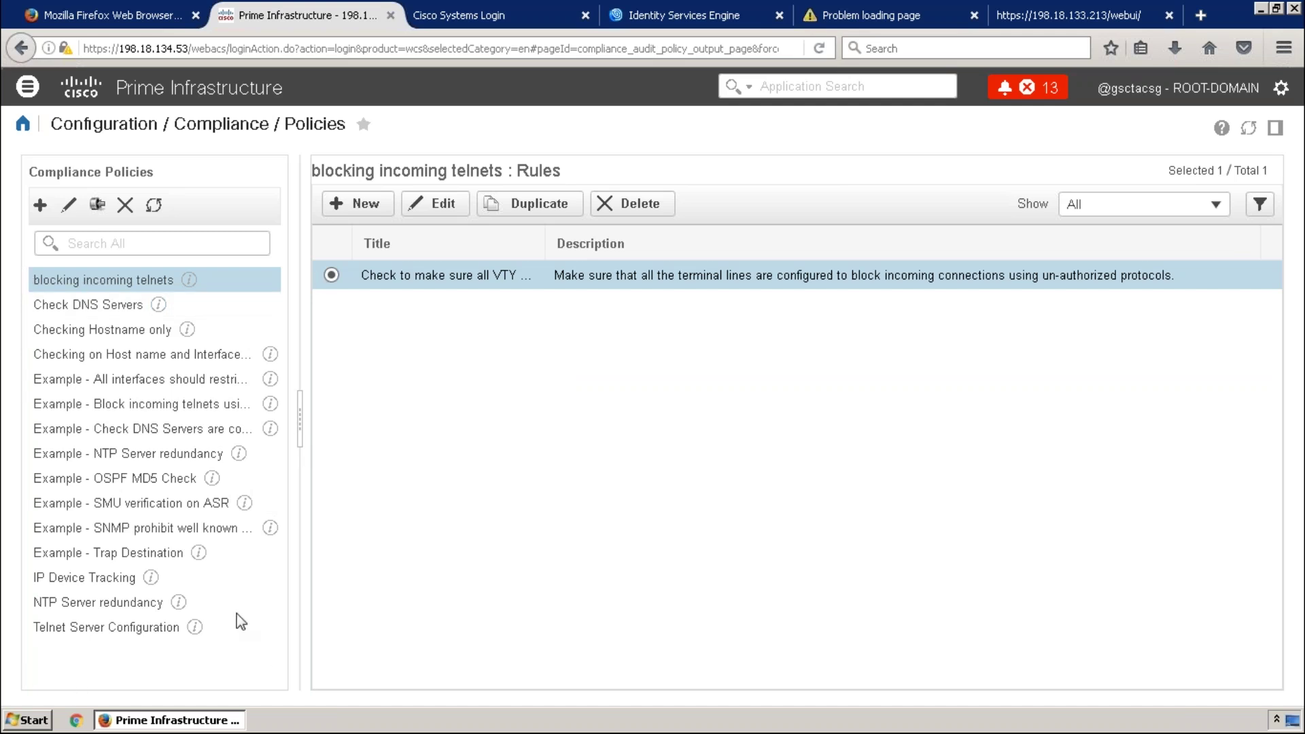
{"action": "left_click", "coordinate": [138, 289]}
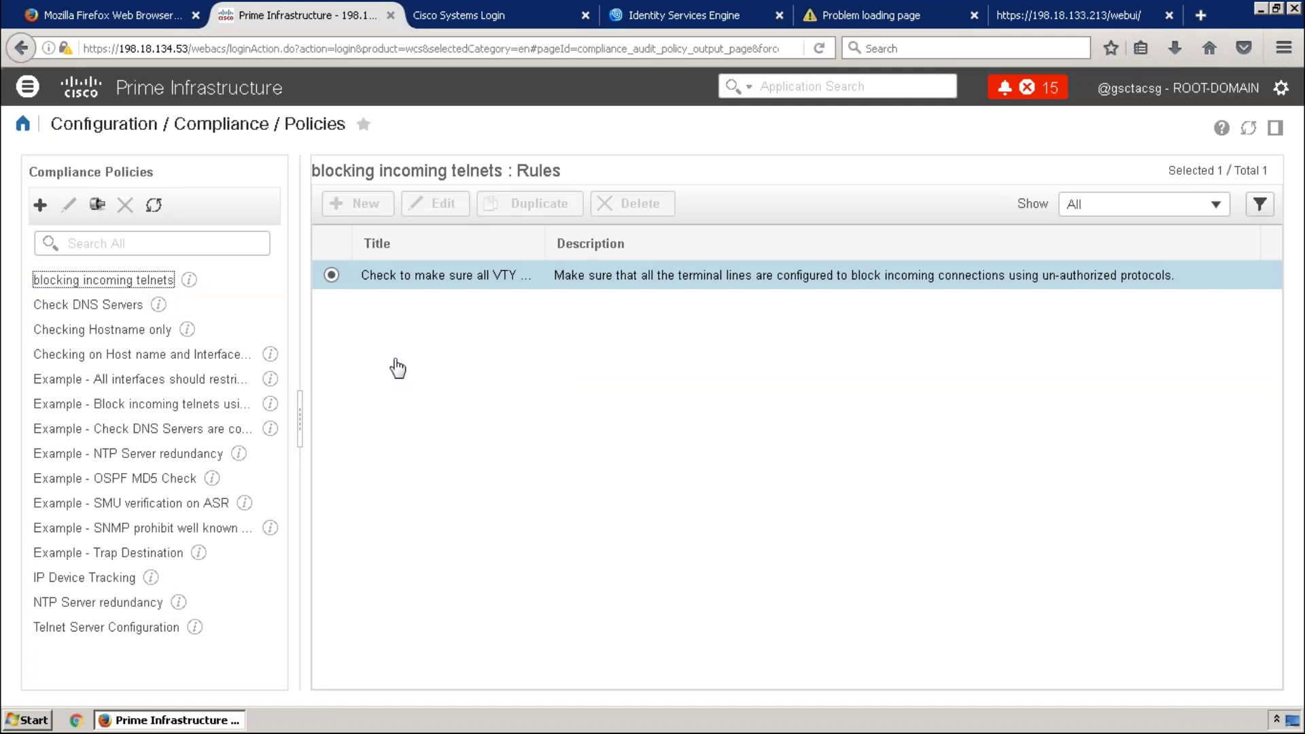
{"action": "left_click", "coordinate": [702, 279]}
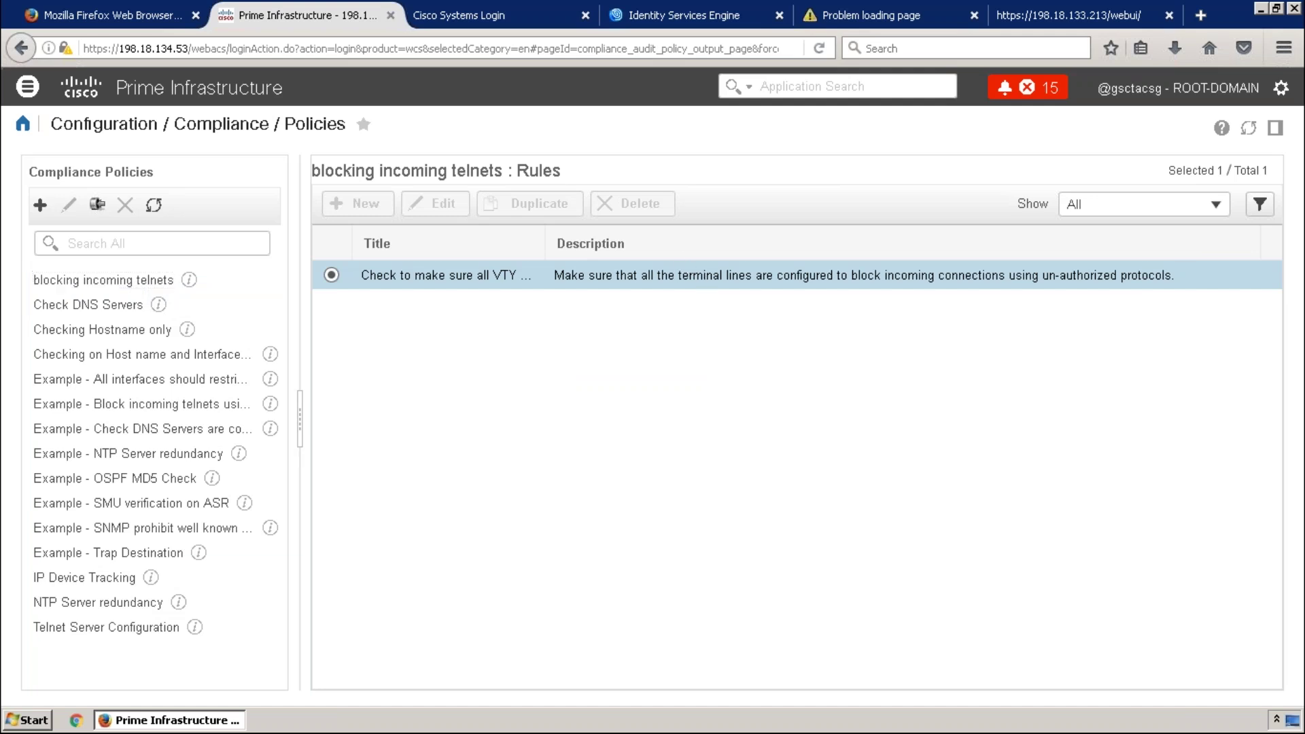
{"action": "left_click", "coordinate": [332, 276]}
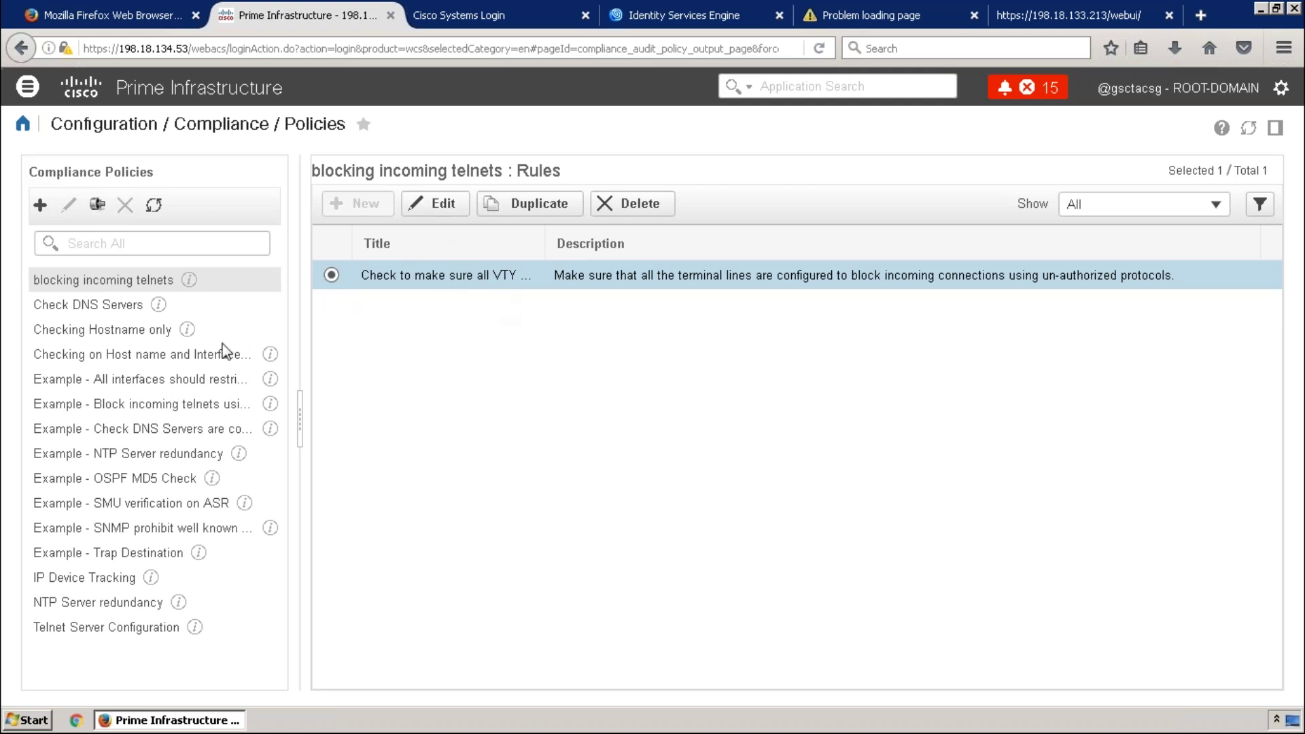
{"action": "left_click", "coordinate": [158, 330]}
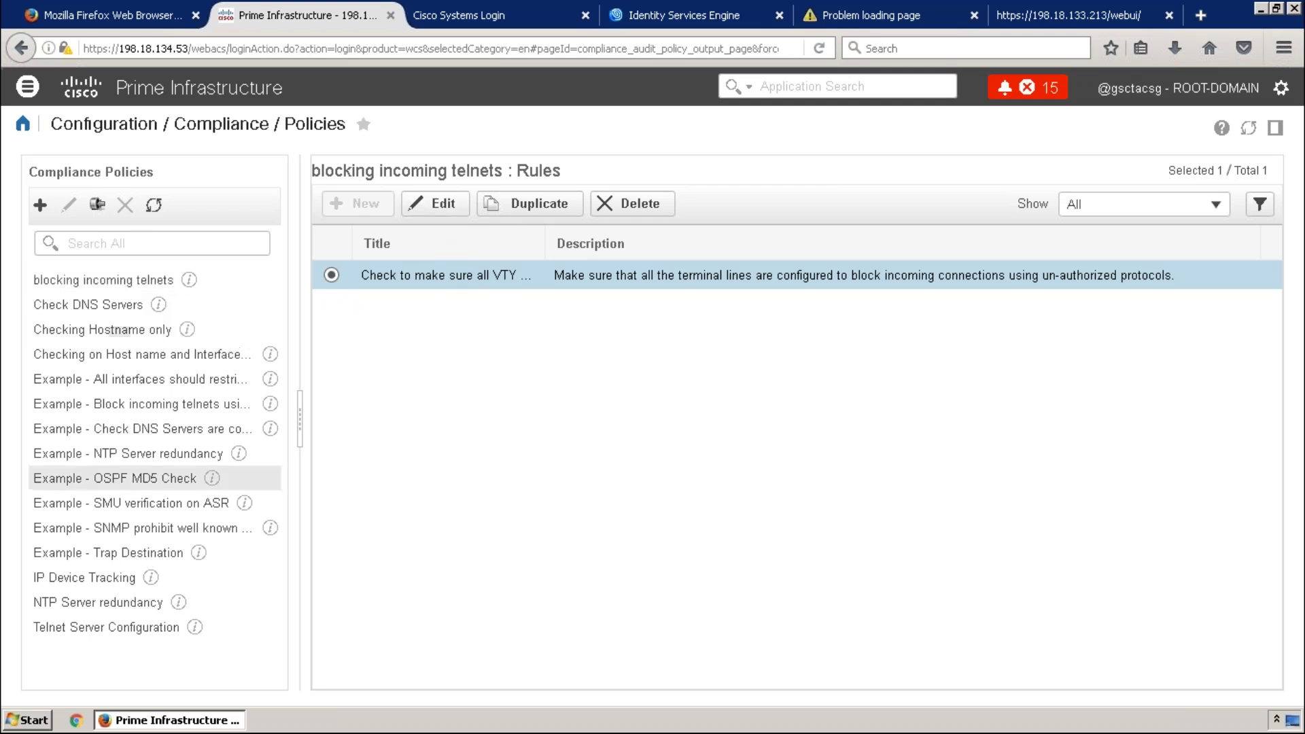
{"action": "mouse_move", "coordinate": [158, 305]}
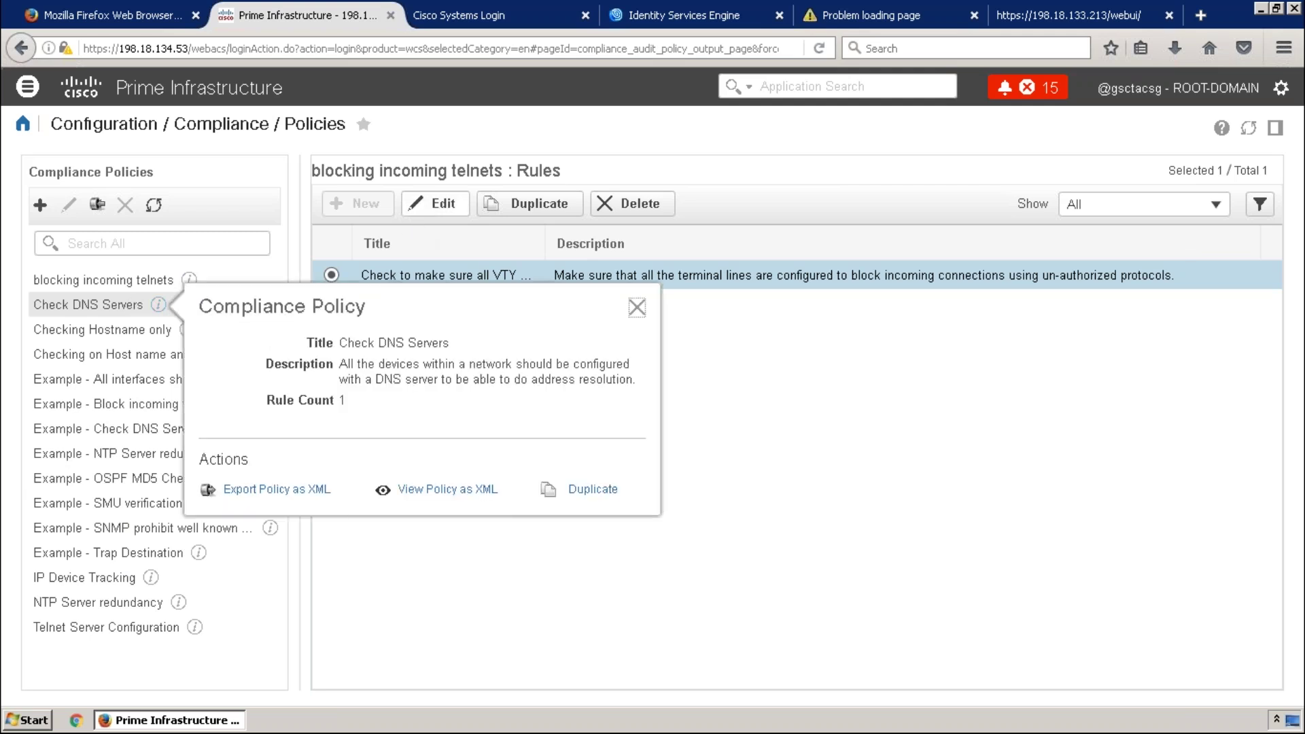
Open the VTY lines rule for editing and review its Rule Information and Platform Selection.
{"action": "left_click", "coordinate": [435, 203]}
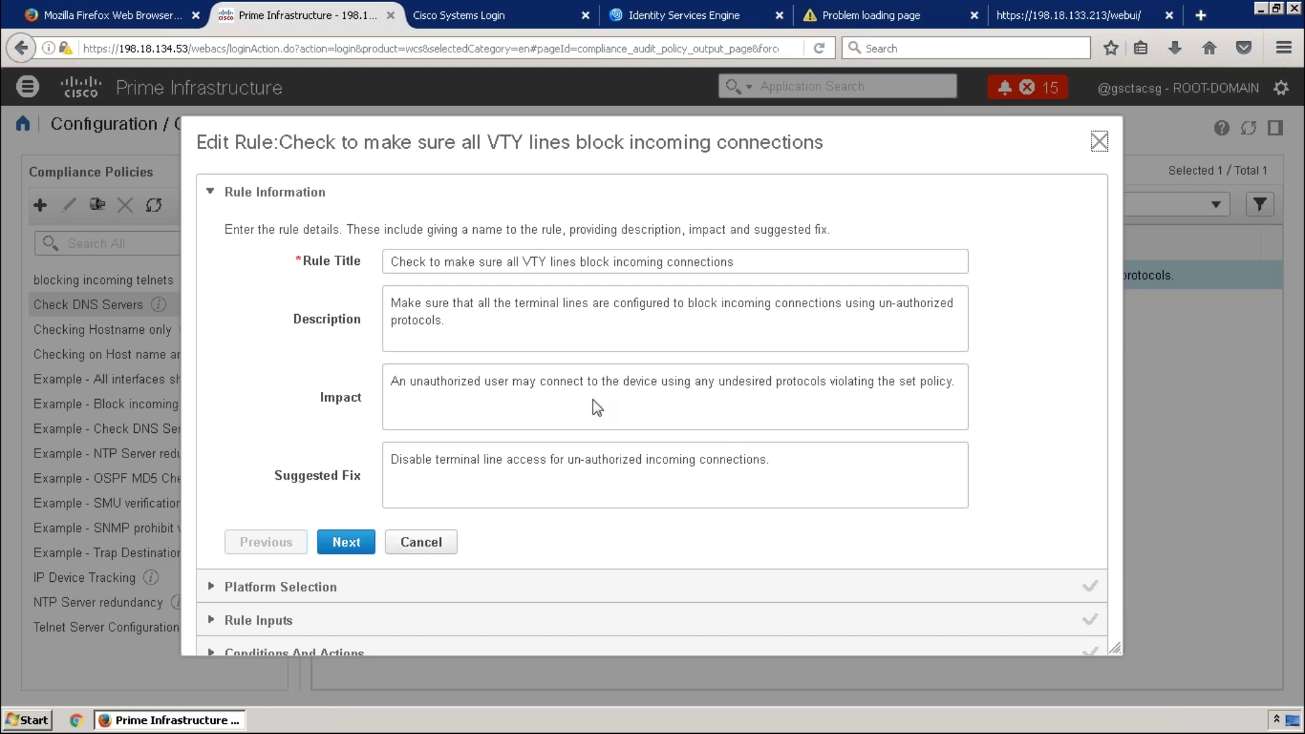
{"action": "left_click", "coordinate": [344, 543]}
{"action": "left_click", "coordinate": [213, 193]}
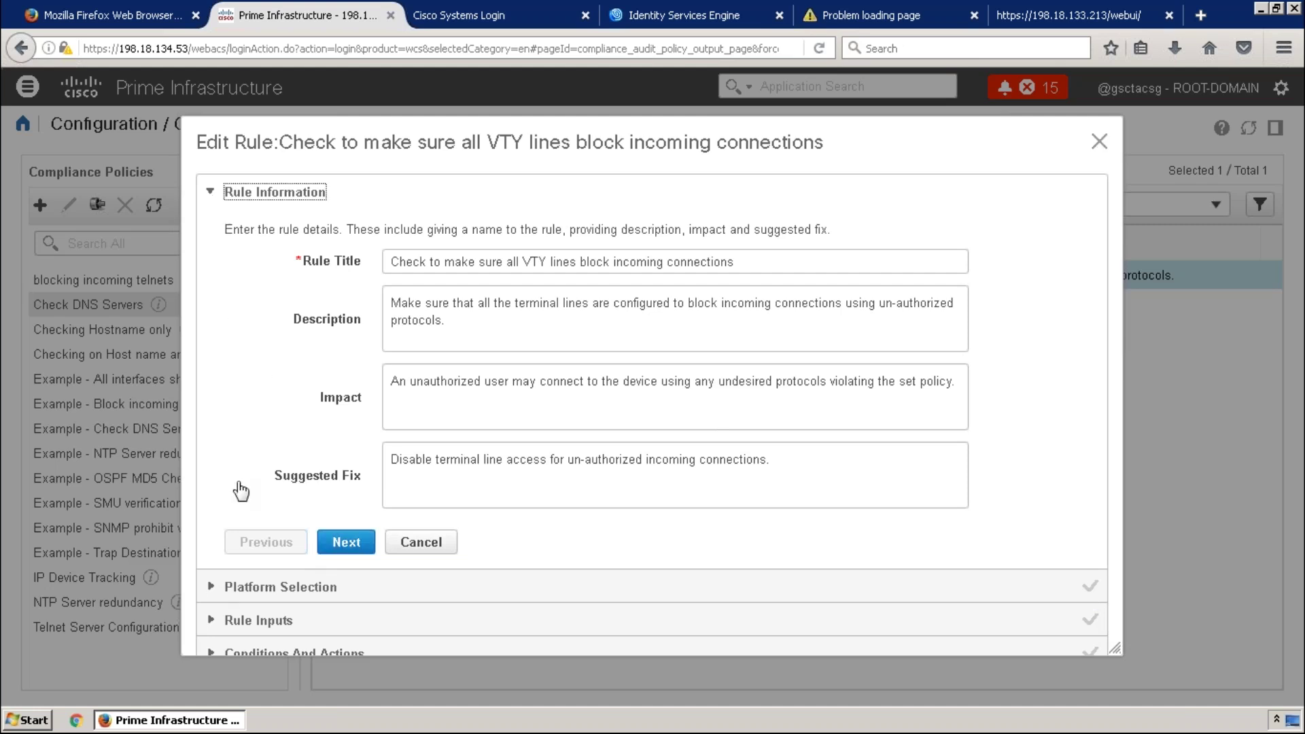
{"action": "left_click", "coordinate": [213, 592]}
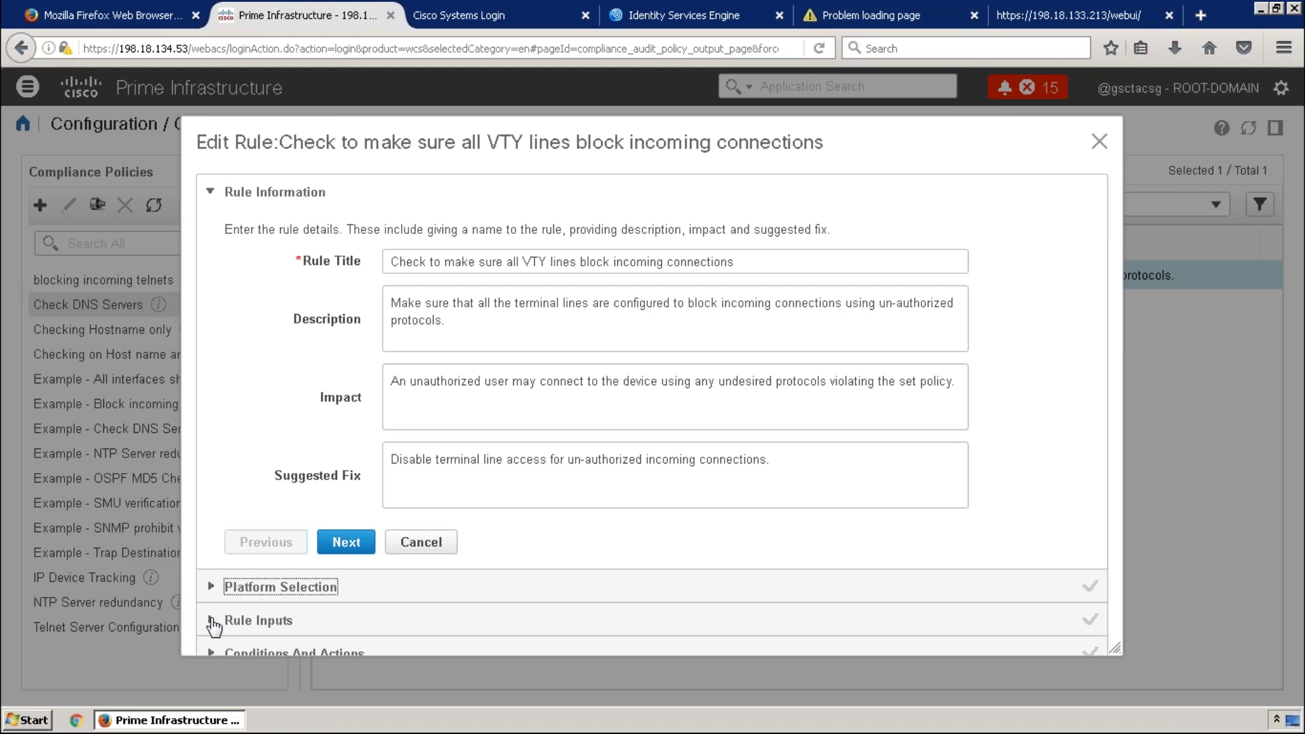
{"action": "left_click", "coordinate": [345, 547]}
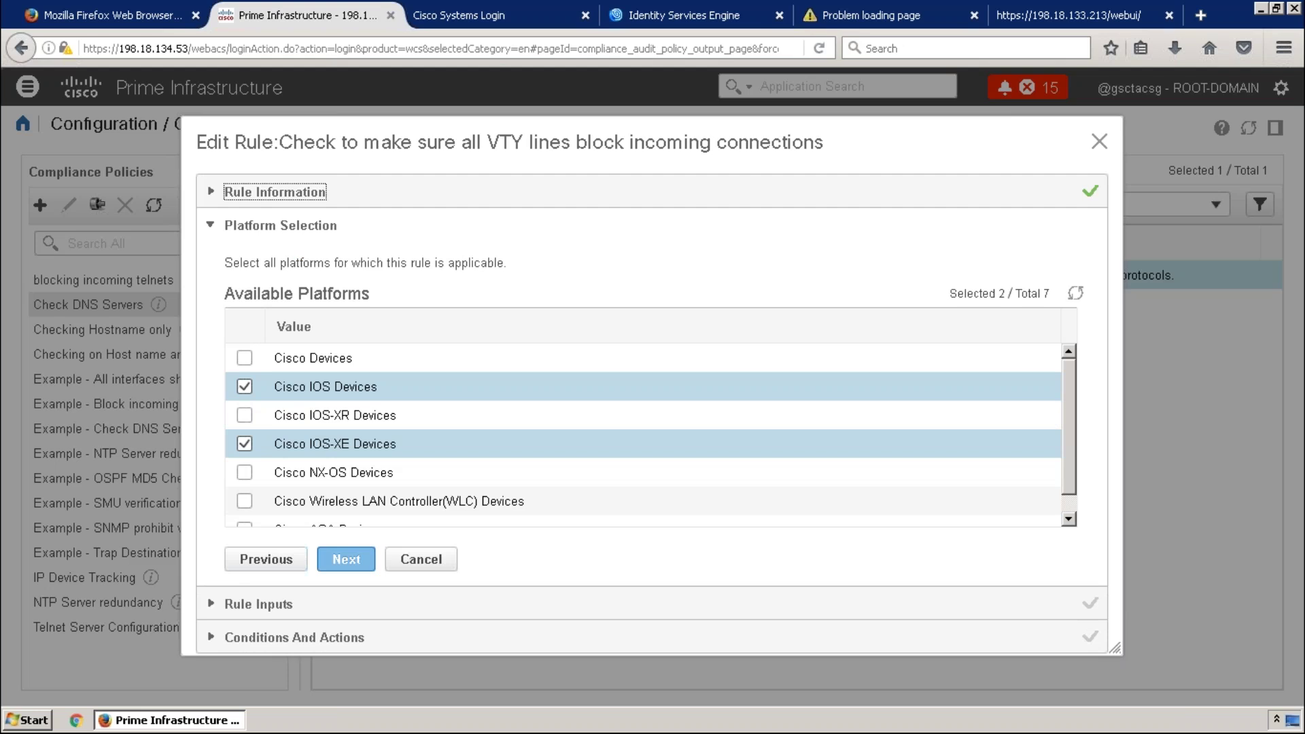
Proceed through the rule's Rule Inputs to its Conditions And Actions, try to save it, and close the rule editor.
{"action": "left_click", "coordinate": [346, 558]}
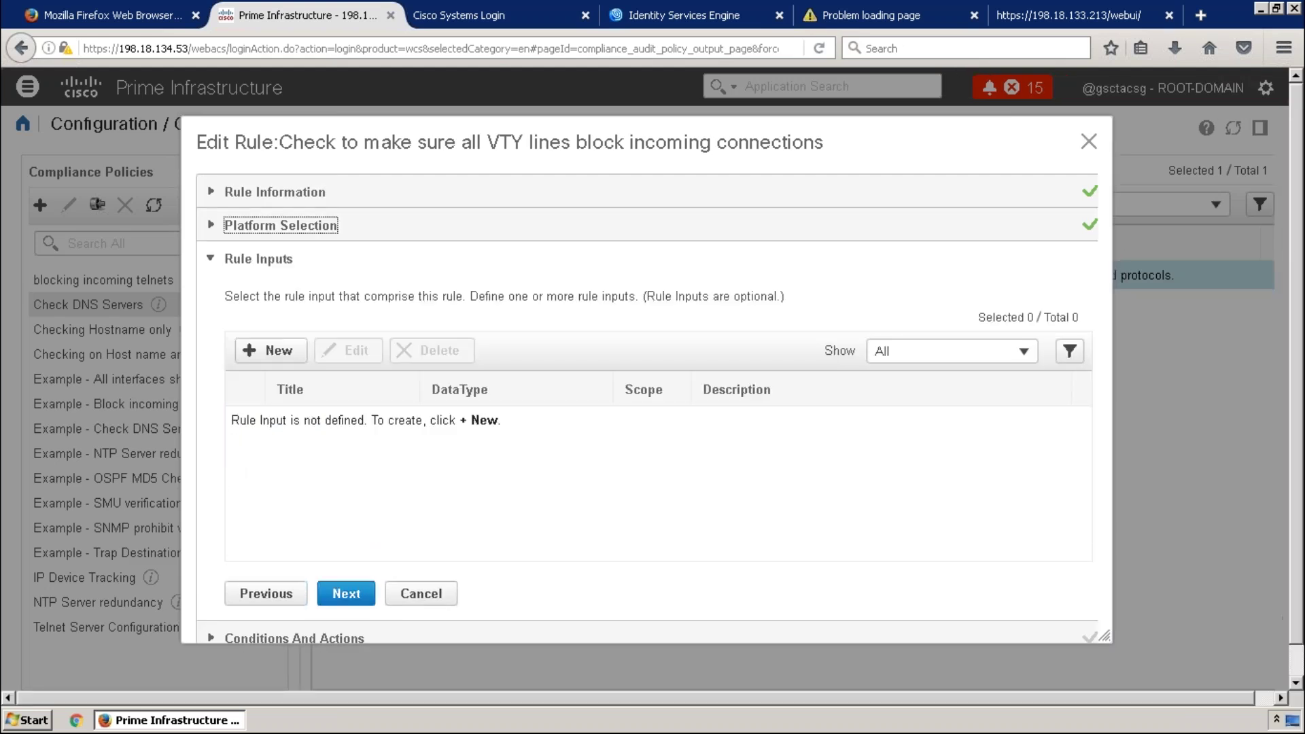
{"action": "left_click", "coordinate": [350, 594]}
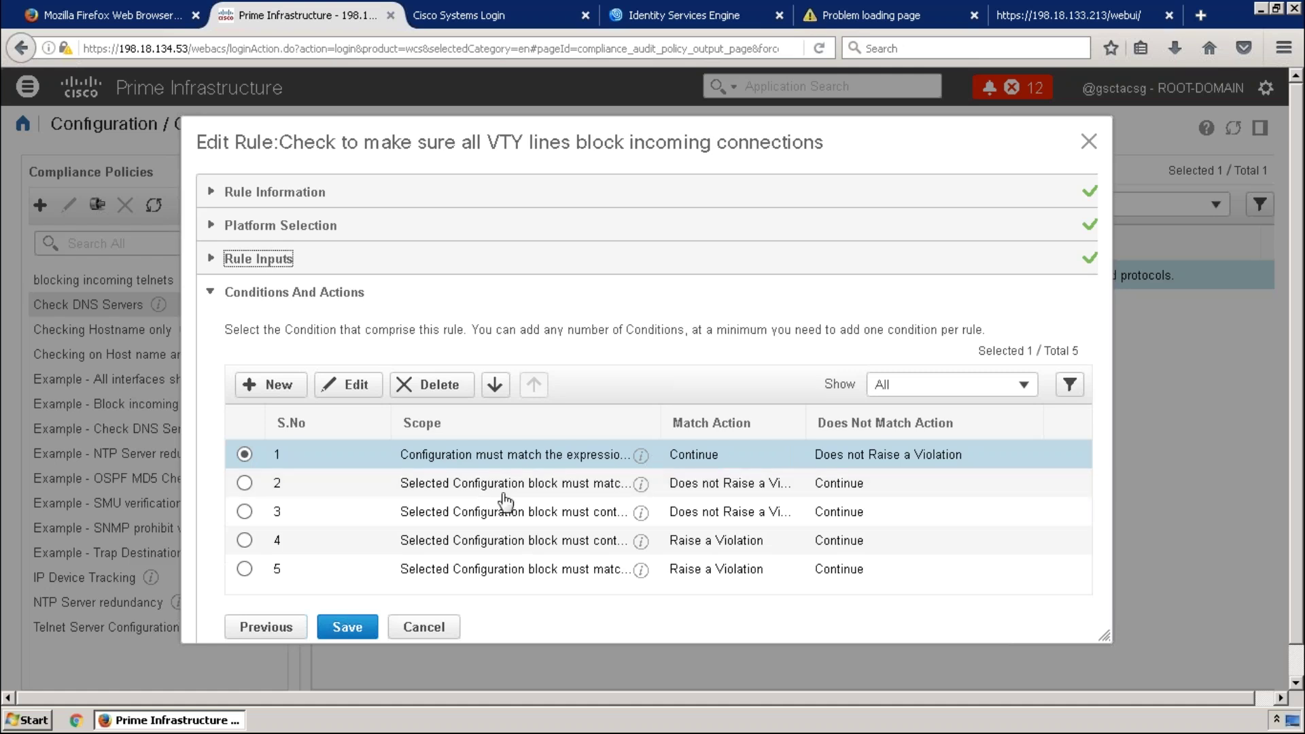
{"action": "left_click", "coordinate": [345, 629]}
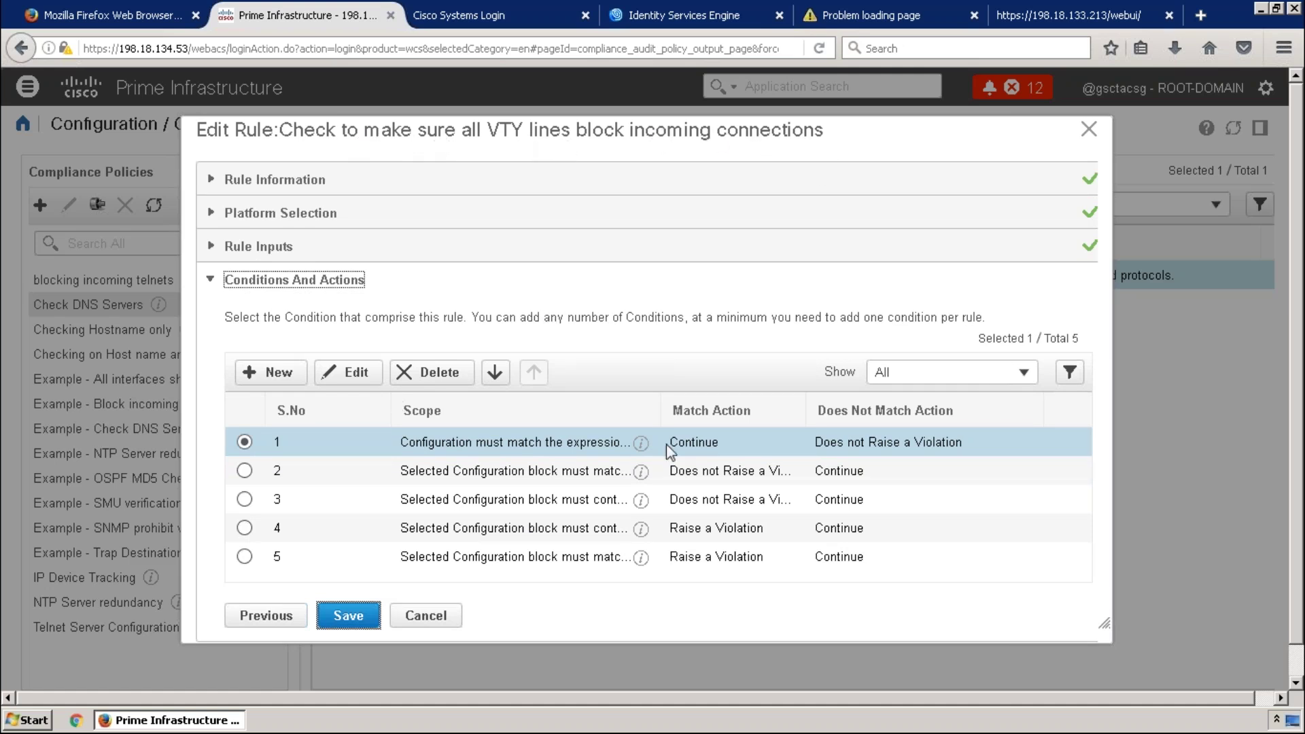
{"action": "left_click", "coordinate": [1088, 128]}
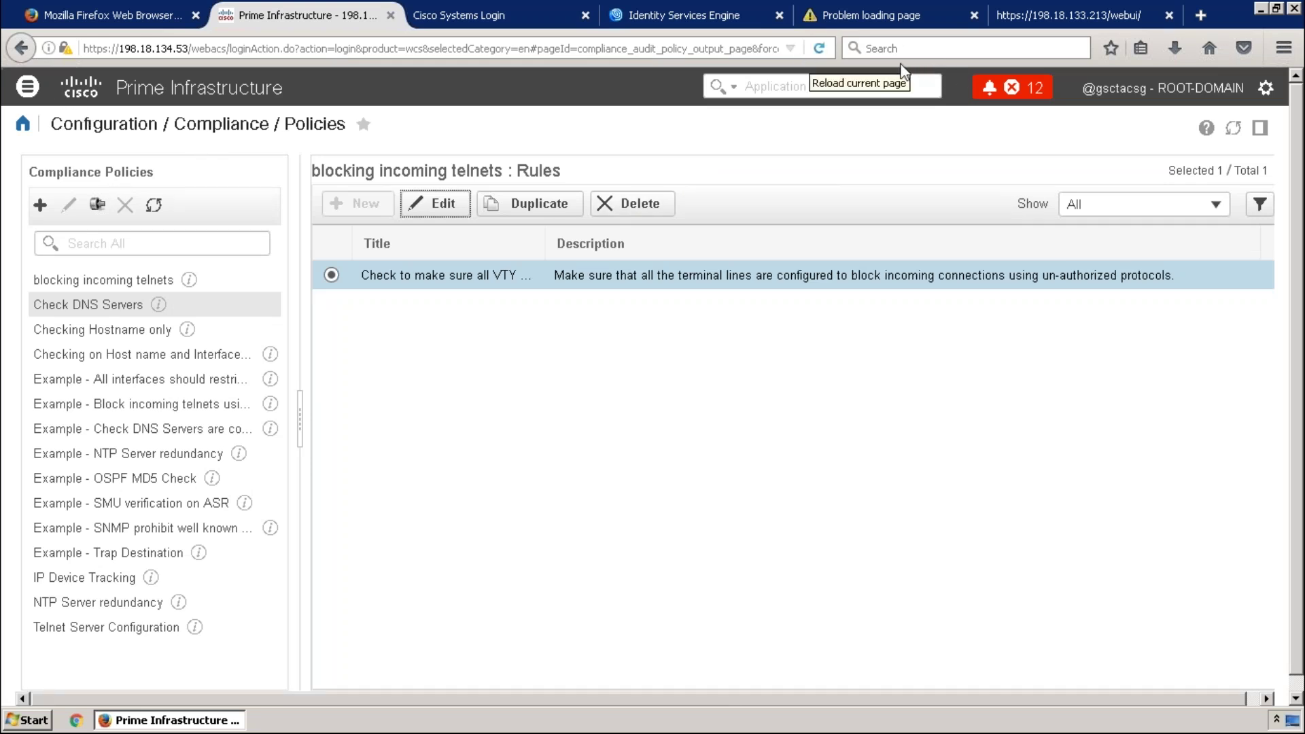
Circle Policies and Compliance in yellow in the page's path.
{"action": "mouse_move", "coordinate": [298, 112]}
{"action": "left_mouse_down"}
{"action": "mouse_move", "coordinate": [343, 139]}
{"action": "mouse_move", "coordinate": [314, 110]}
{"action": "left_mouse_up"}
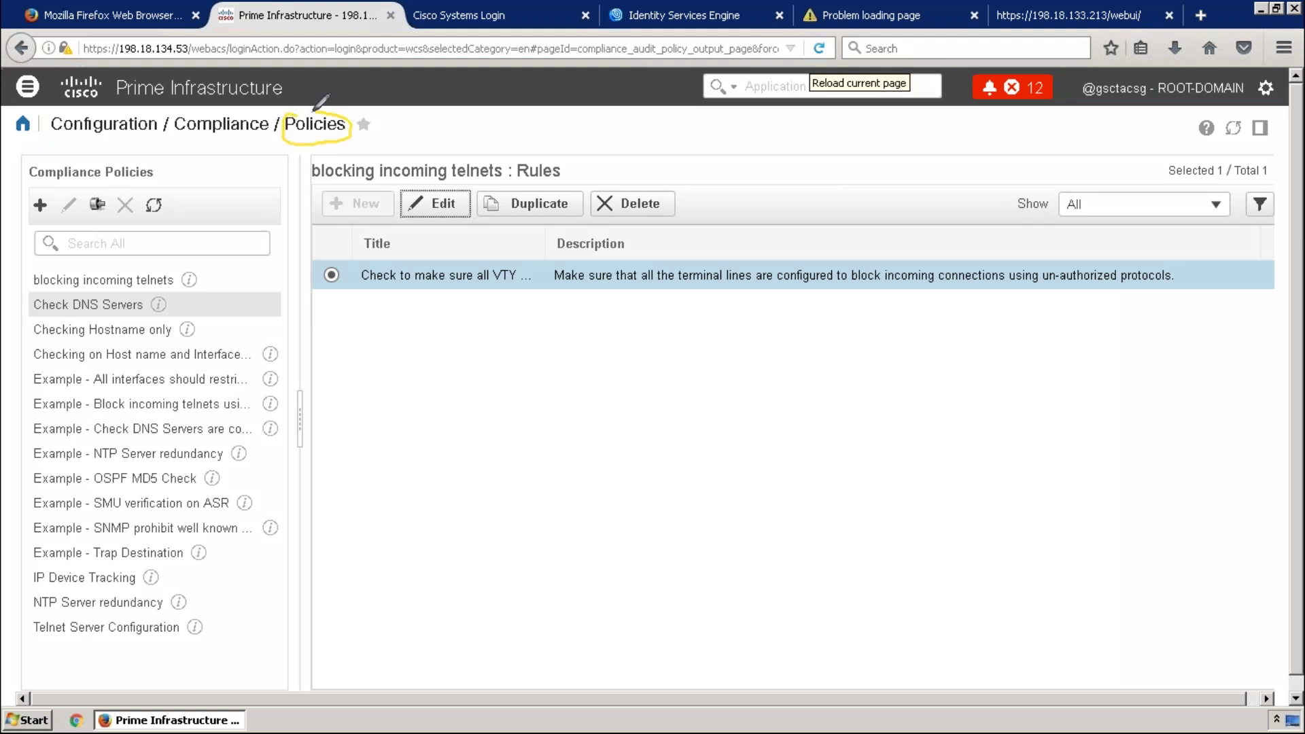
{"action": "mouse_move", "coordinate": [163, 113]}
{"action": "left_mouse_down"}
{"action": "mouse_move", "coordinate": [264, 125]}
{"action": "mouse_move", "coordinate": [201, 111]}
{"action": "left_mouse_up"}
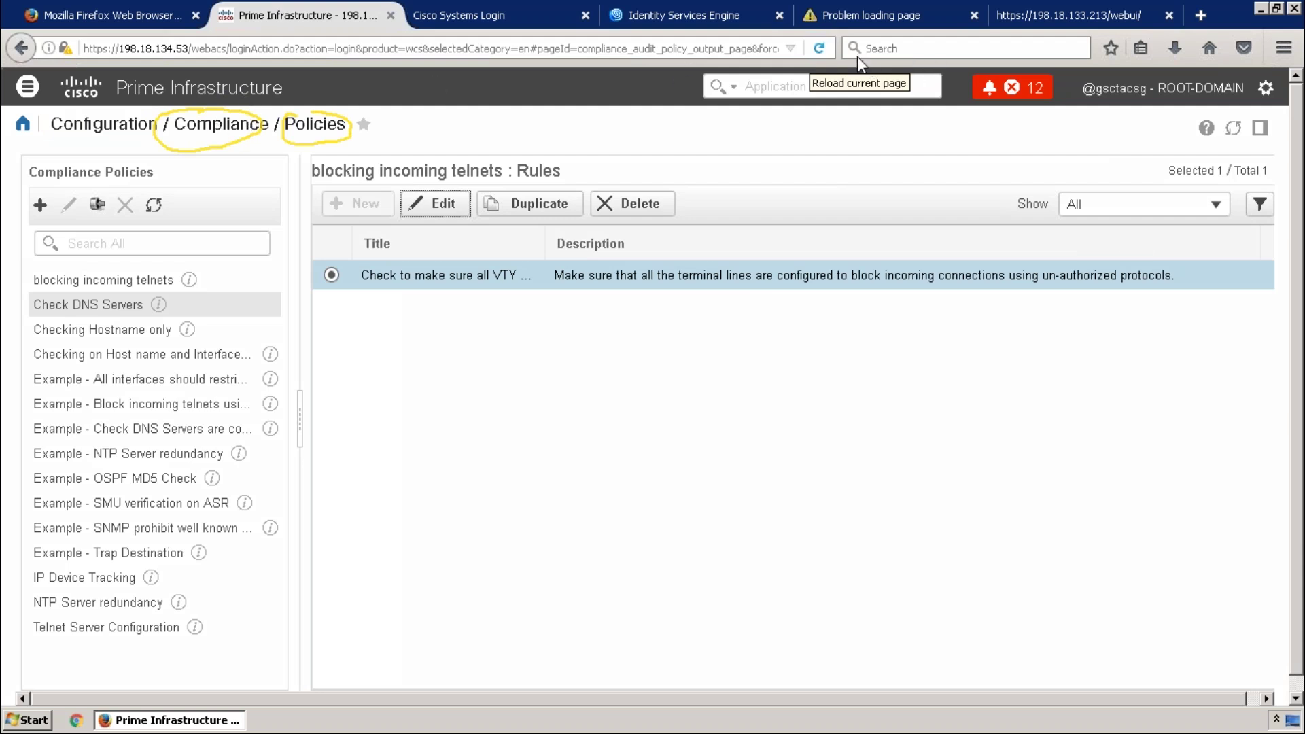
Open the Configuration view of Network Devices, select CHN-LA-3650-SBR.cisco.com-18 among all devices and open its configuration page.
{"action": "left_click", "coordinate": [25, 94]}
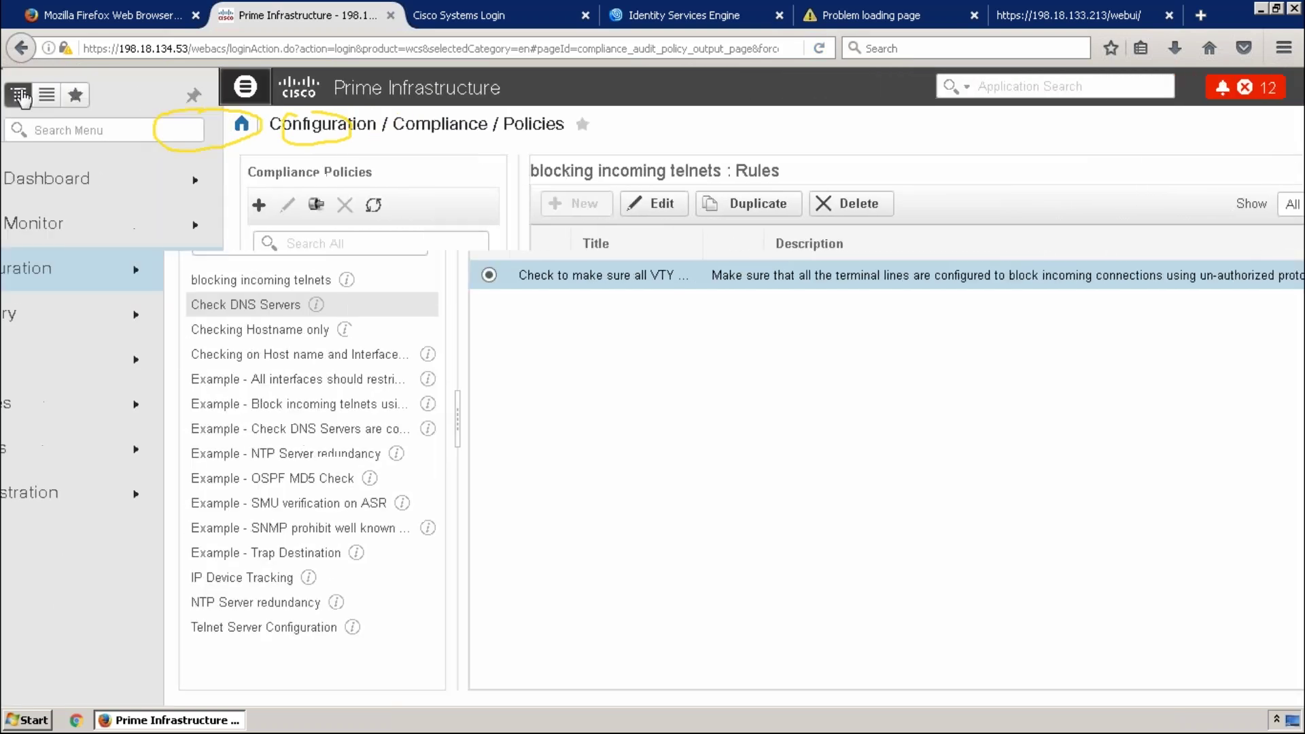
{"action": "left_click", "coordinate": [94, 272]}
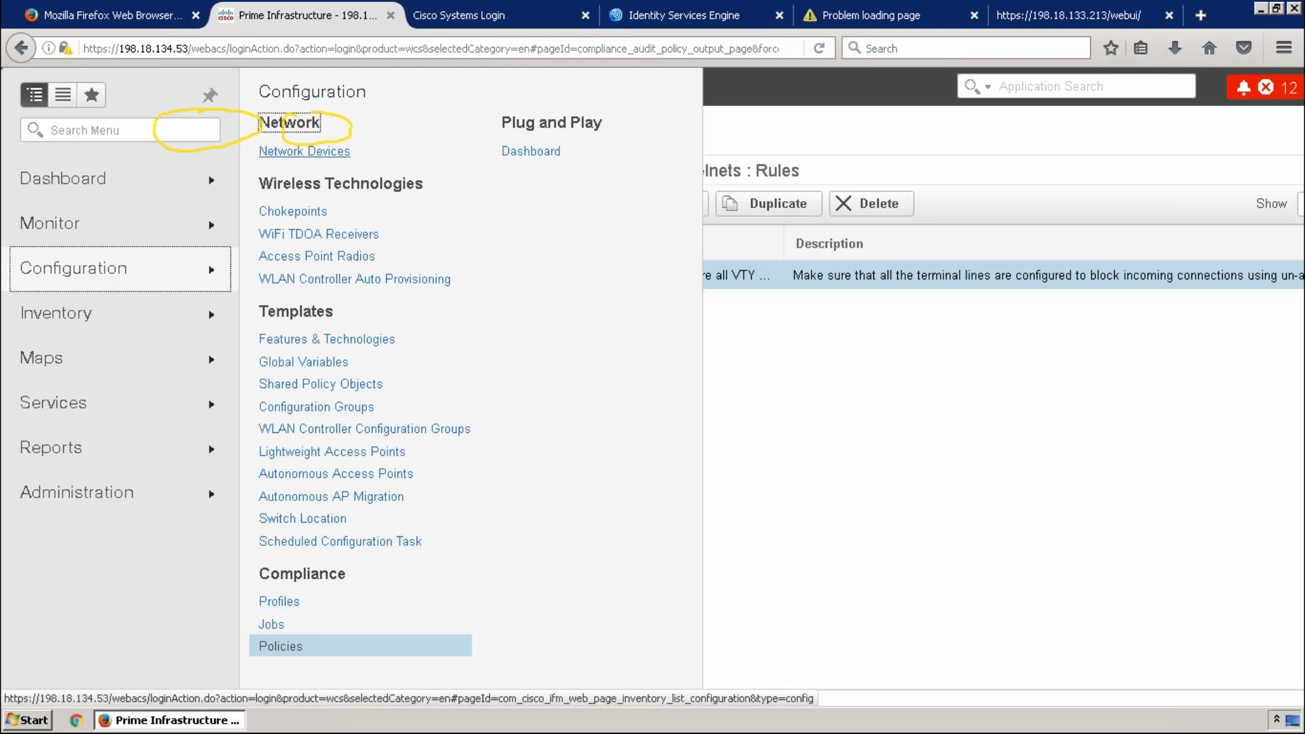
{"action": "left_click", "coordinate": [304, 151]}
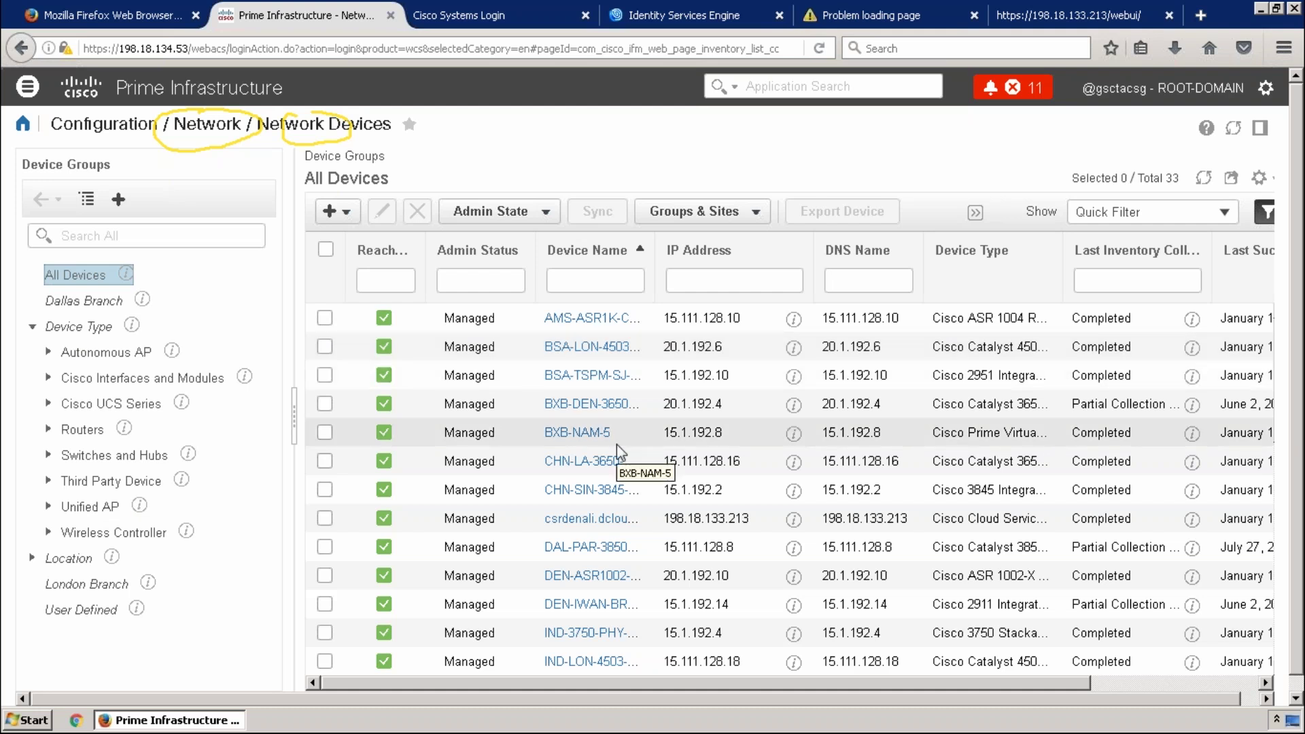
{"action": "left_click", "coordinate": [325, 461]}
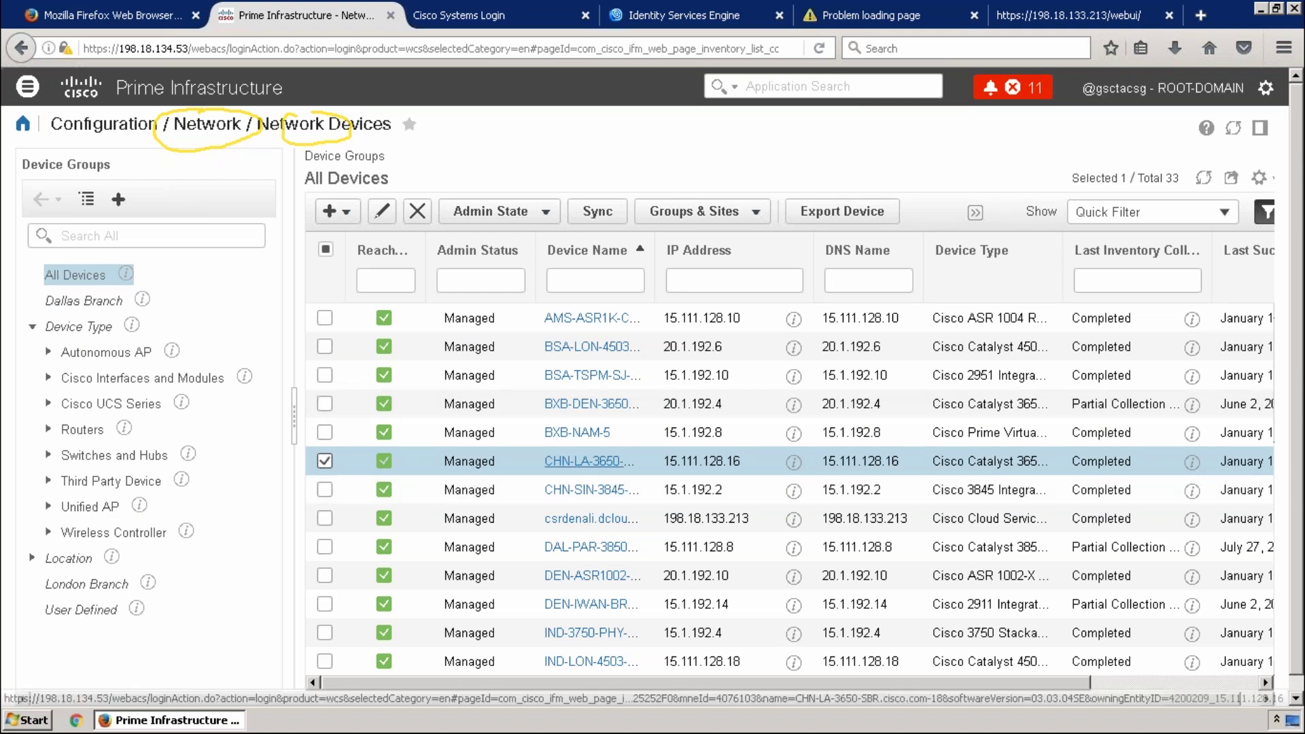
{"action": "left_click", "coordinate": [544, 461]}
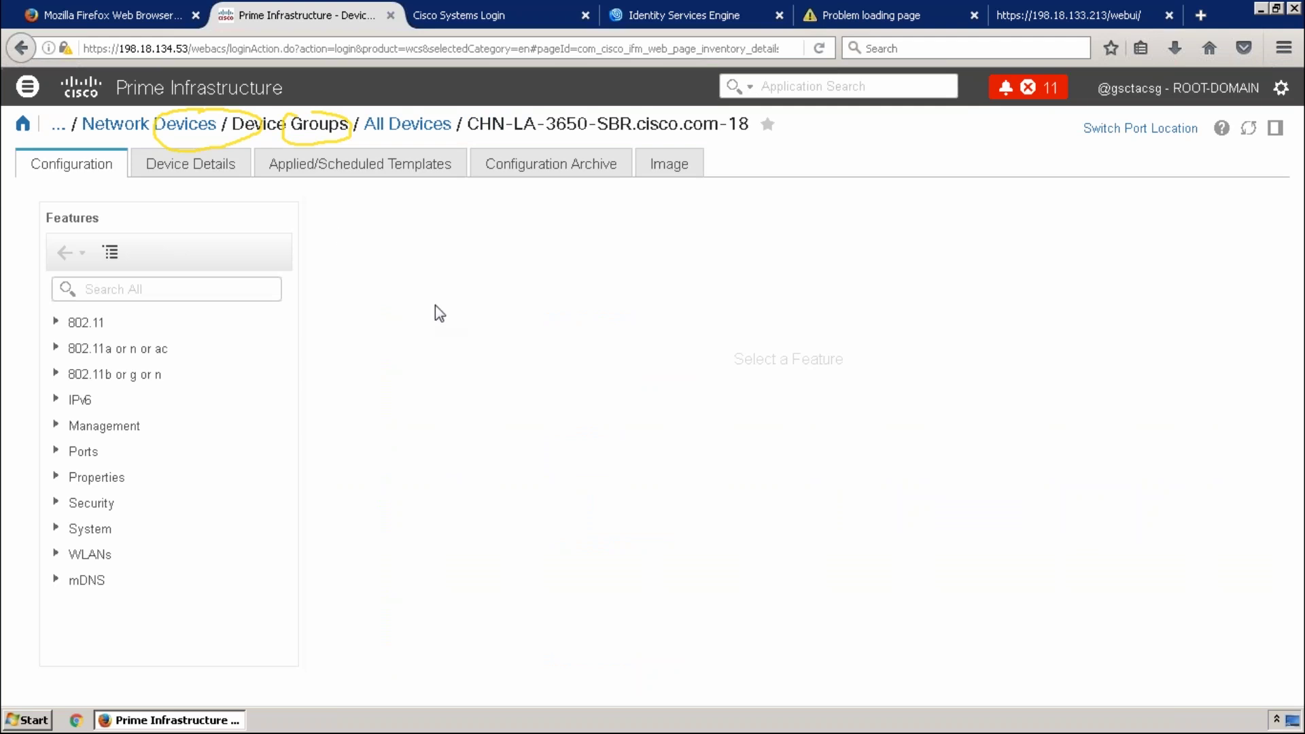
View the switch's Device Details and its CLI Sessions, dismissing each error message.
{"action": "left_click", "coordinate": [190, 164]}
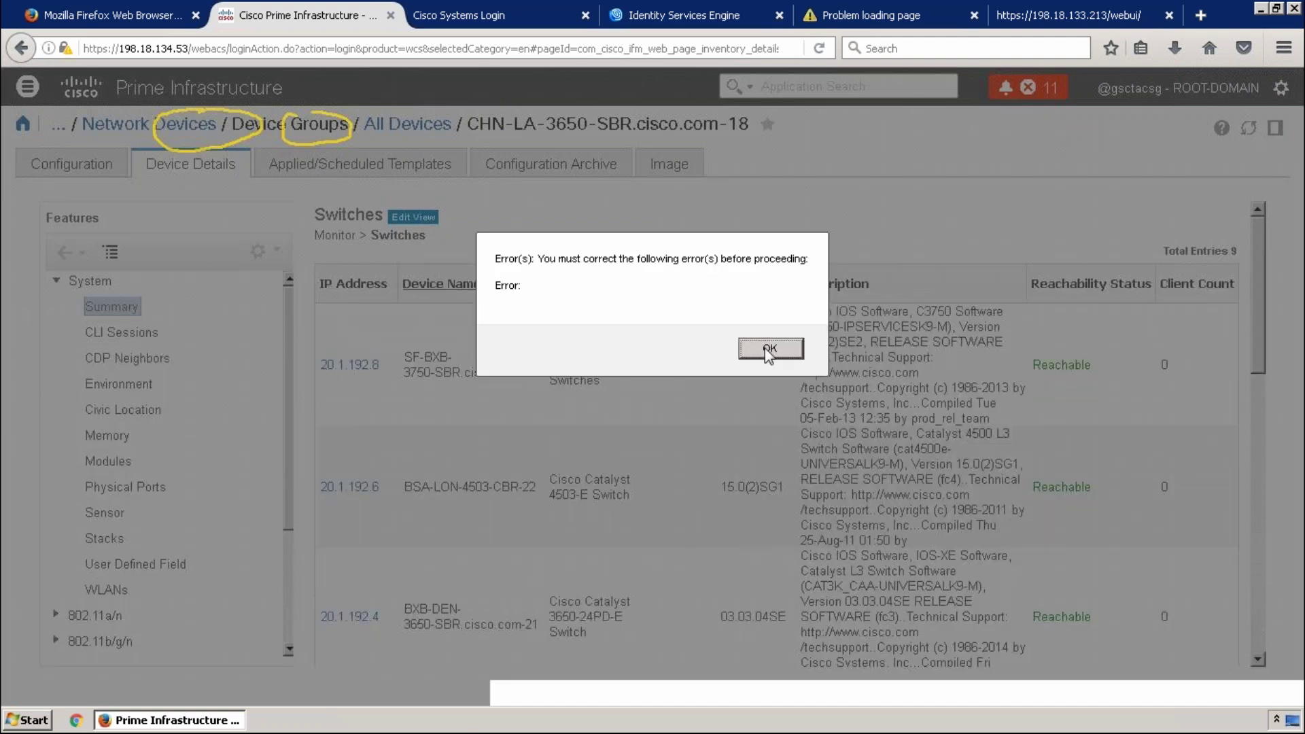
{"action": "left_click", "coordinate": [770, 348]}
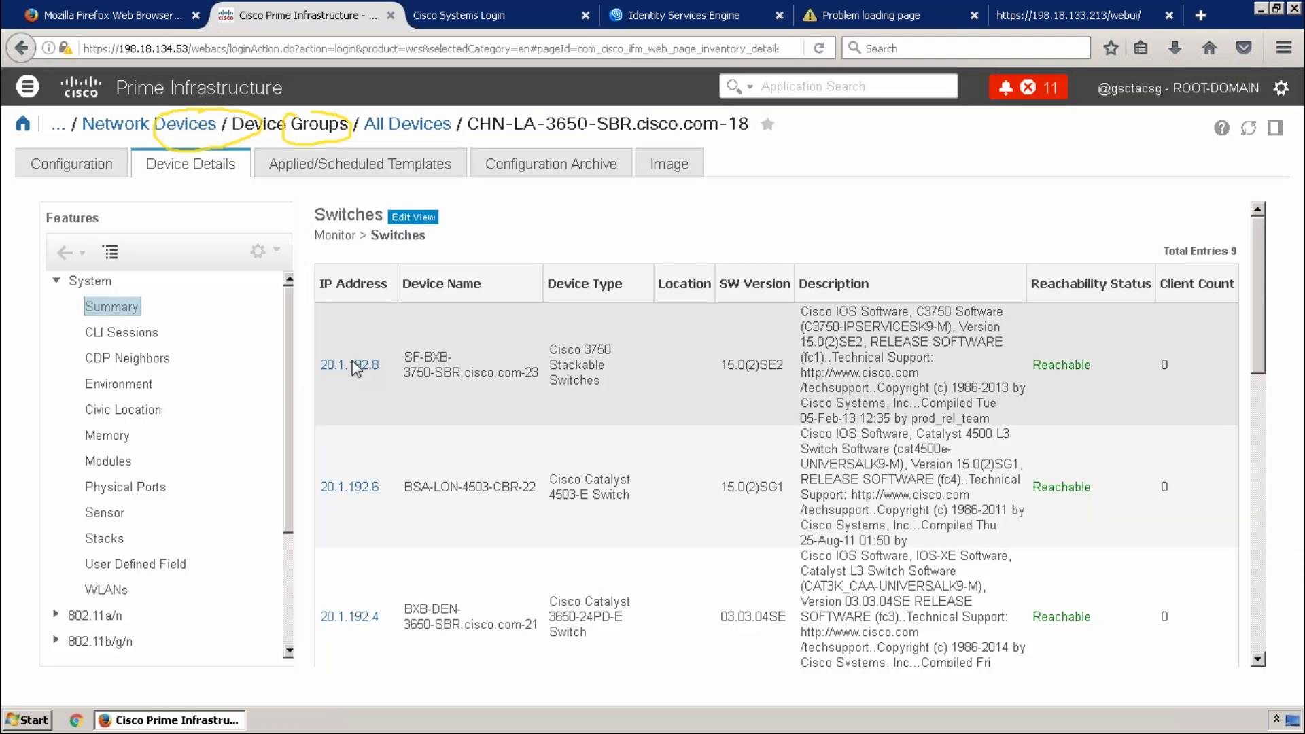
{"action": "left_click", "coordinate": [127, 333]}
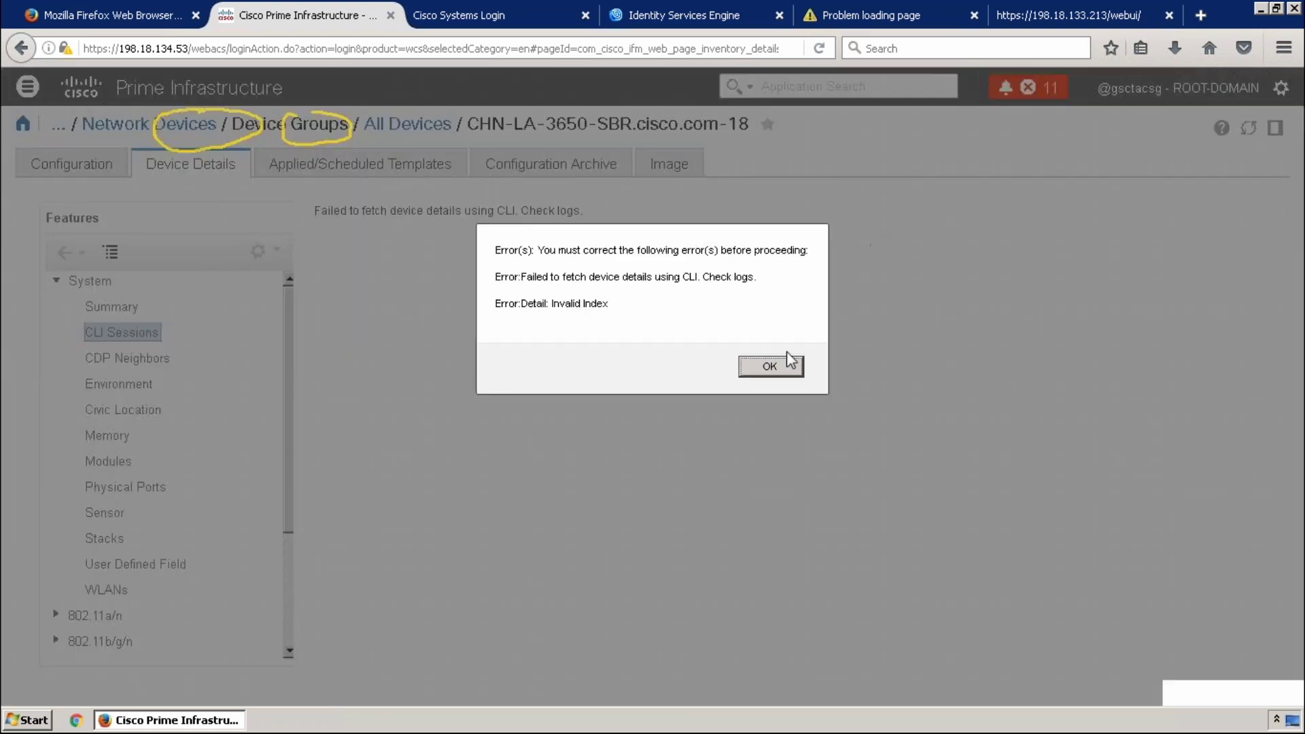
{"action": "left_click", "coordinate": [771, 367]}
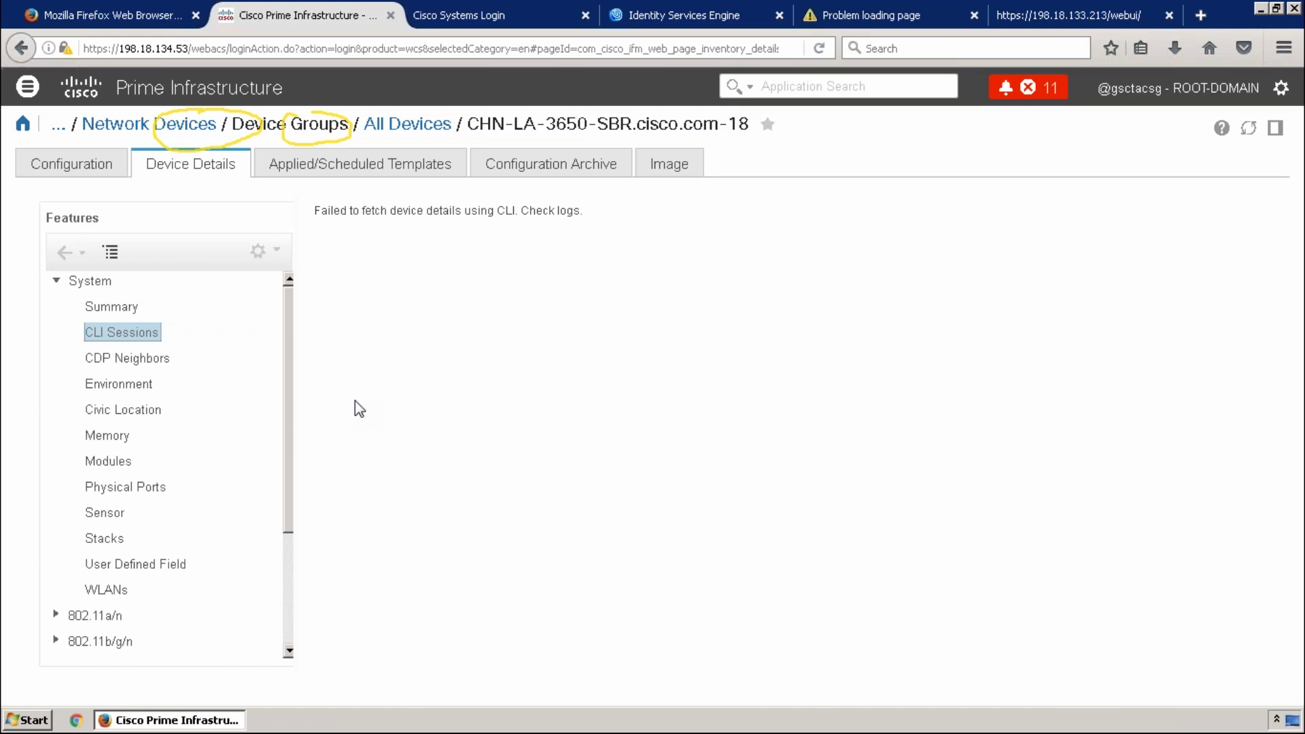
Review the switch's Applied/Scheduled Templates, Configuration Archive and Image information.
{"action": "left_click", "coordinate": [345, 168]}
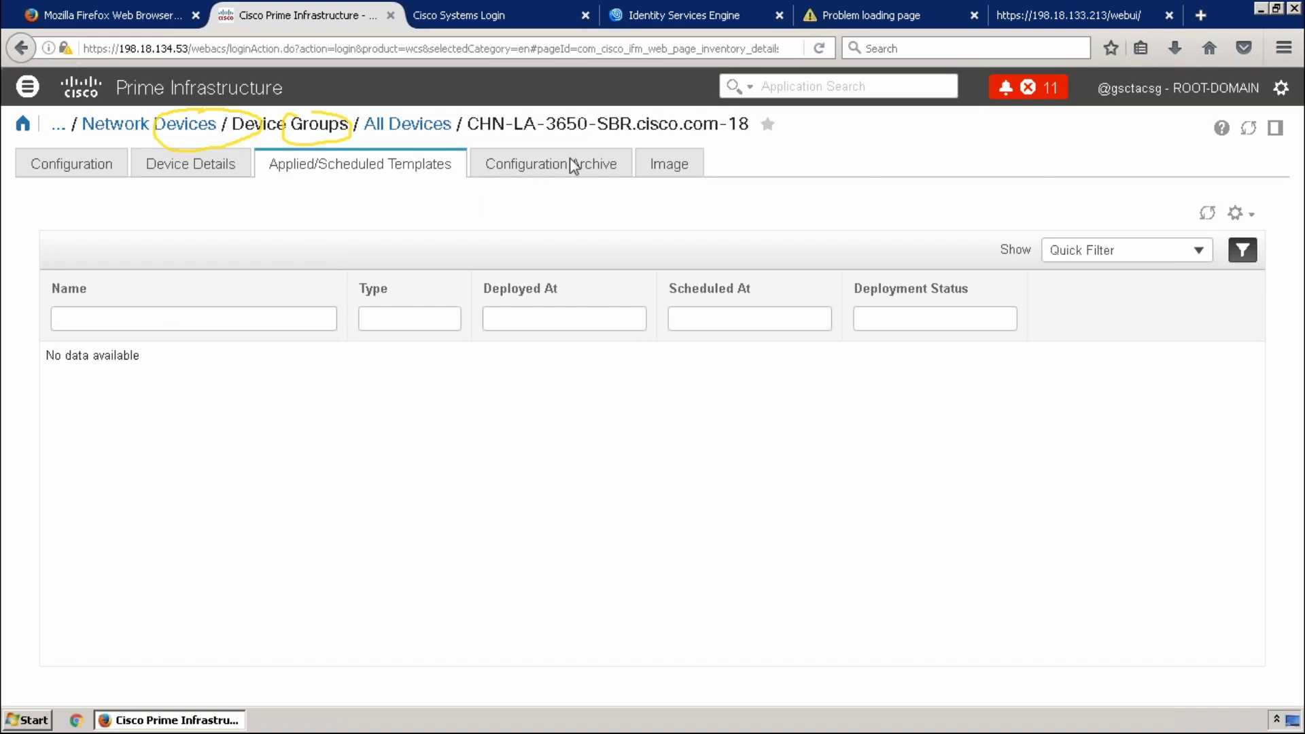
{"action": "left_click", "coordinate": [507, 163]}
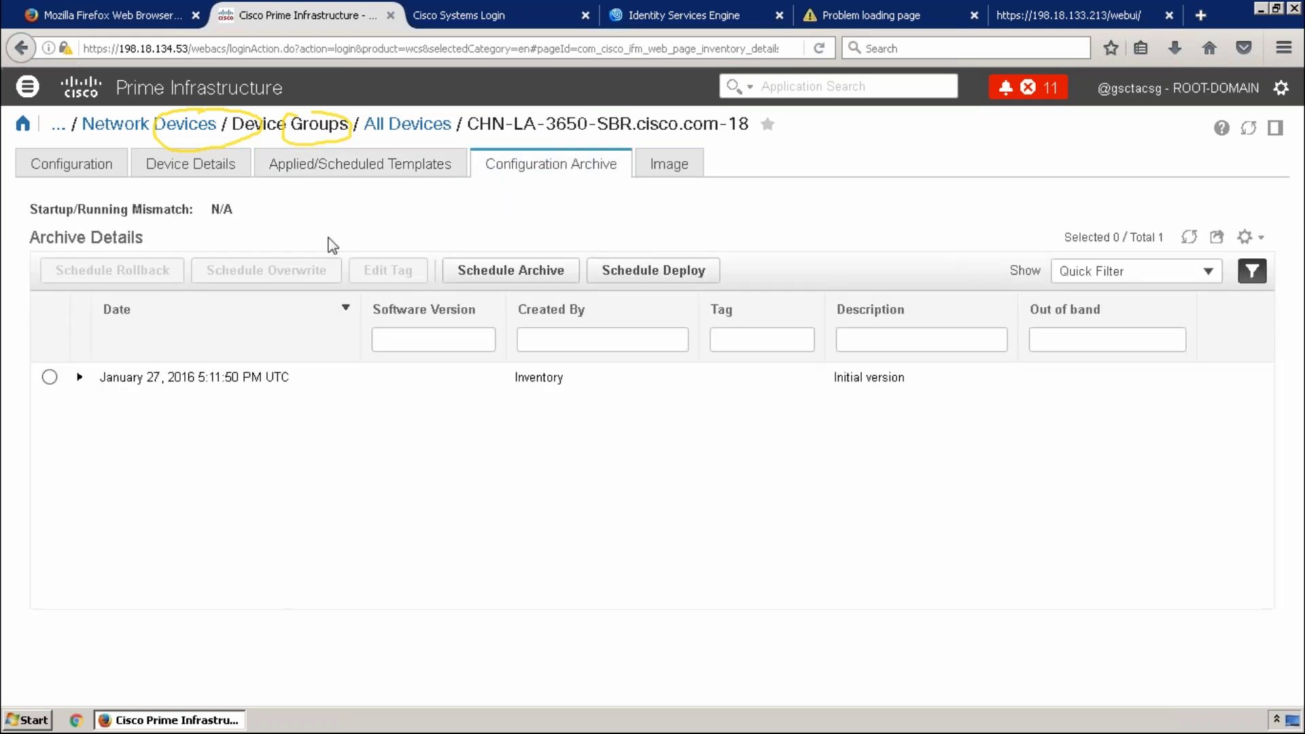
{"action": "left_click", "coordinate": [323, 170]}
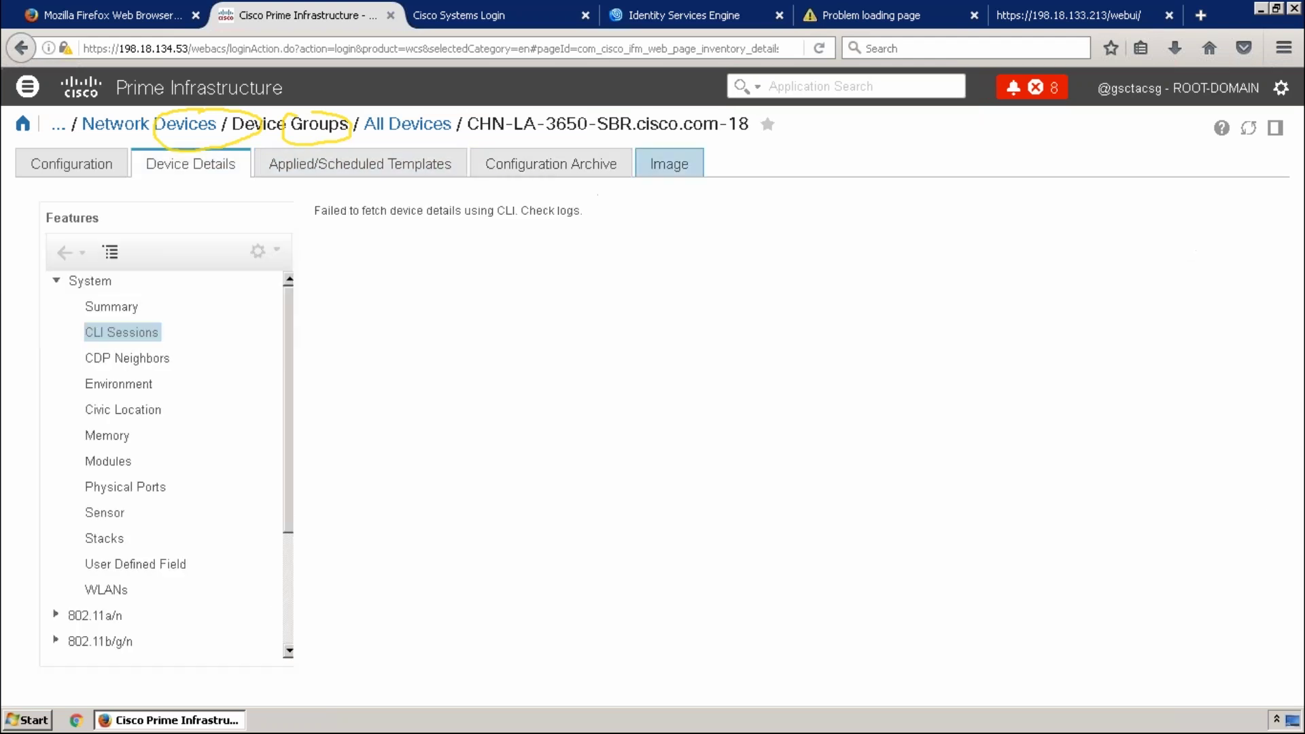
{"action": "left_click", "coordinate": [669, 163]}
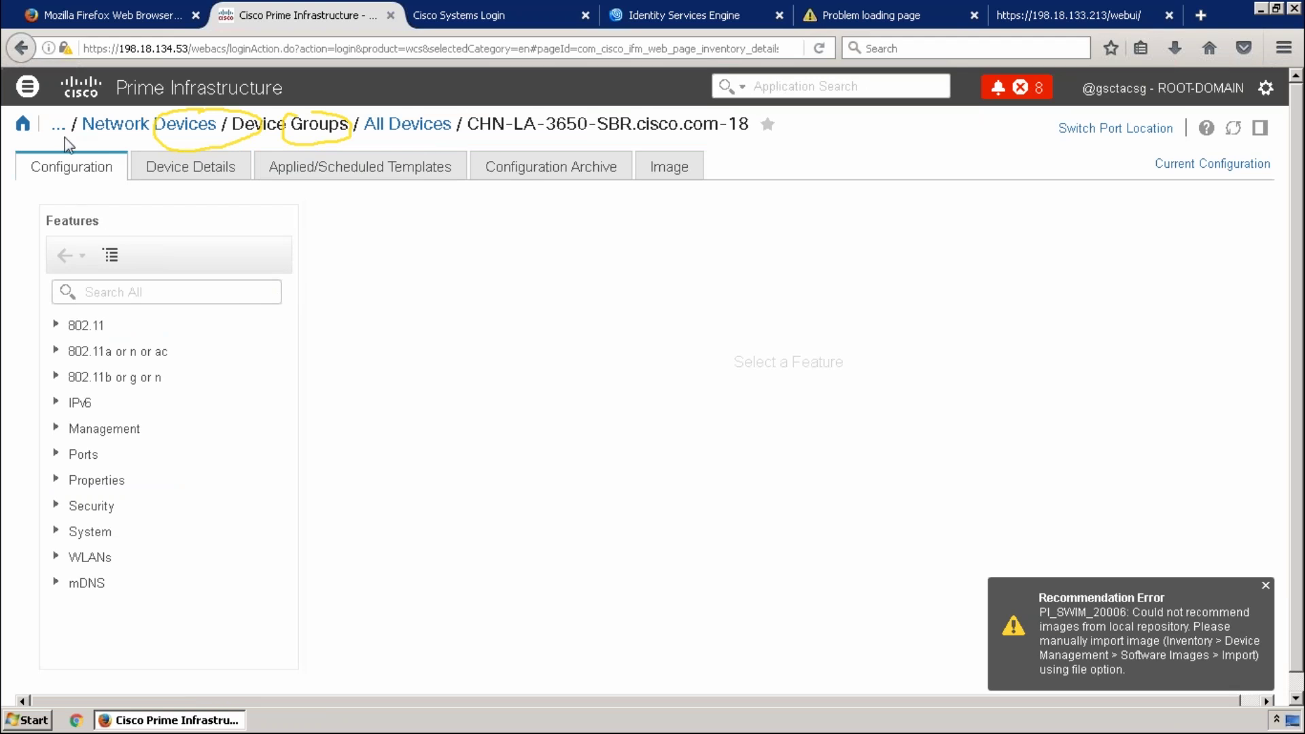
Open AMS-ASR1K-CORE1-15 from the All Devices list and return to the list.
{"action": "left_click", "coordinate": [408, 128]}
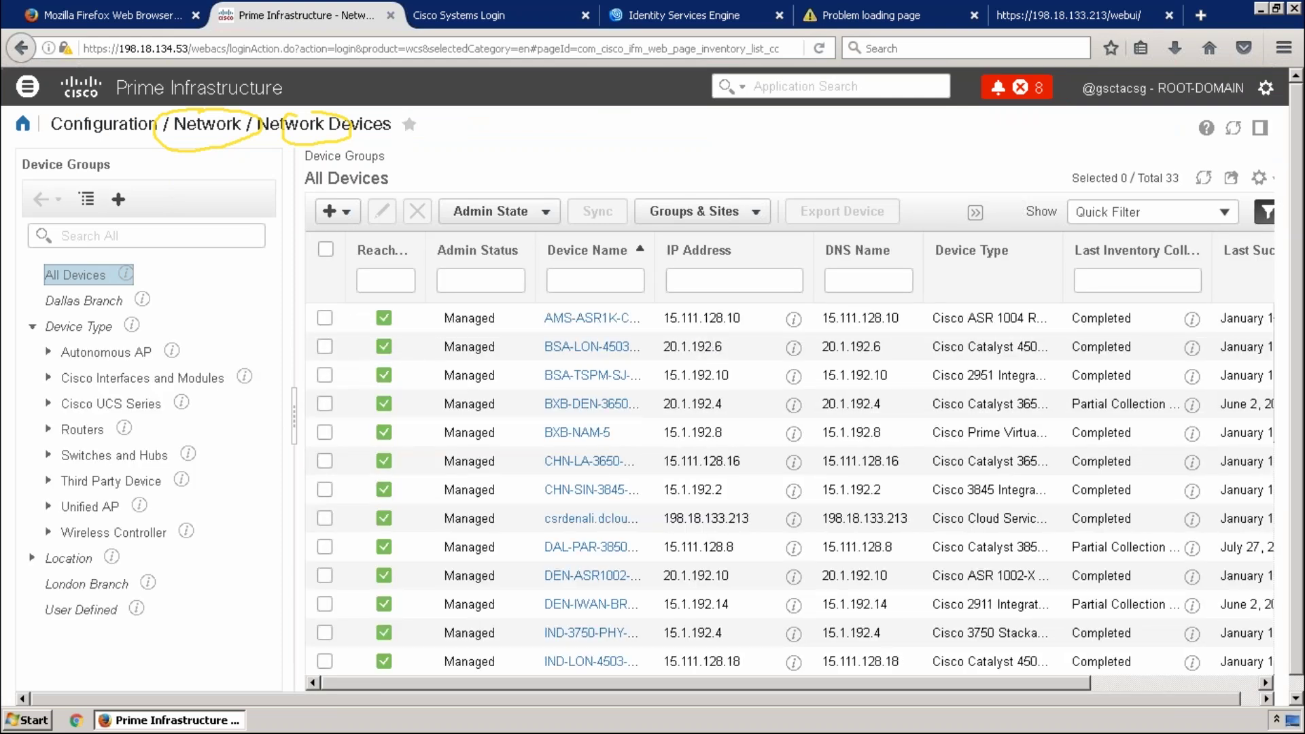
{"action": "left_click", "coordinate": [602, 324]}
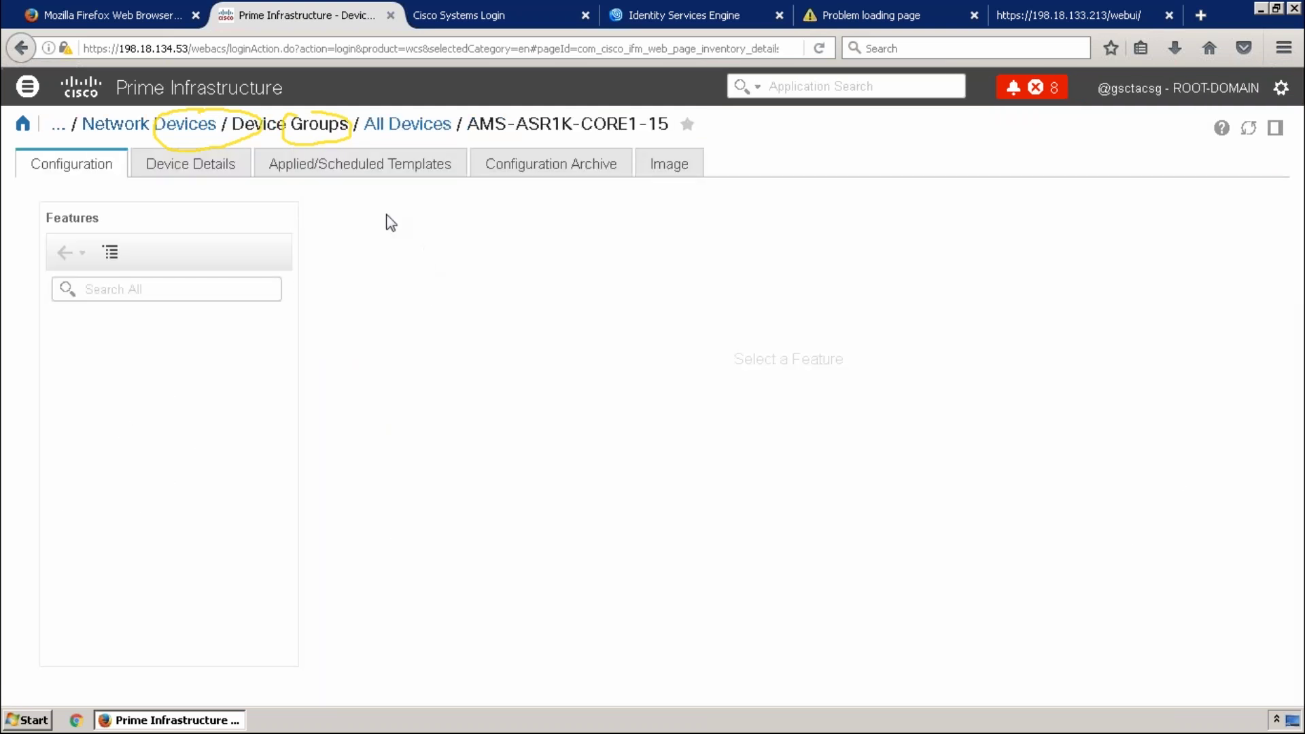
{"action": "left_click", "coordinate": [407, 123]}
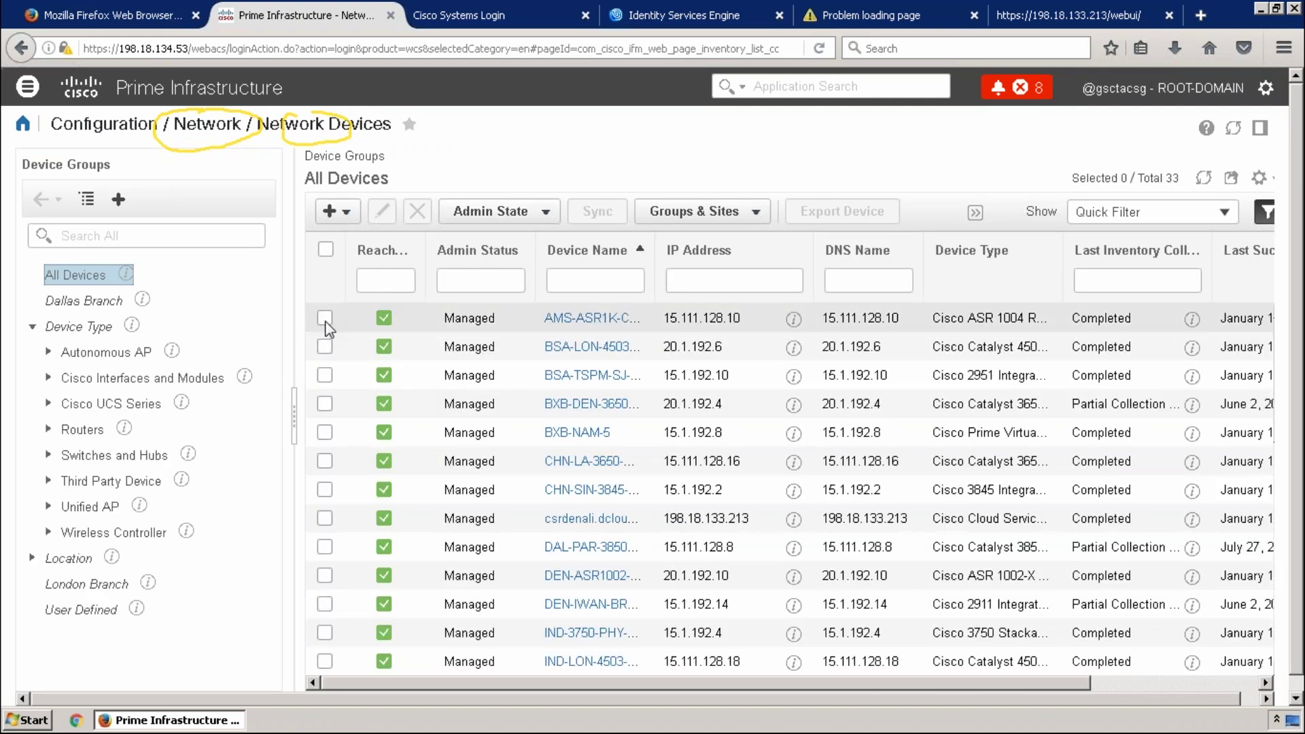
Select AMS-ASR1K-CORE1-15 in All Devices, show the options for adding devices and examine the list's remaining columns.
{"action": "left_click", "coordinate": [325, 318]}
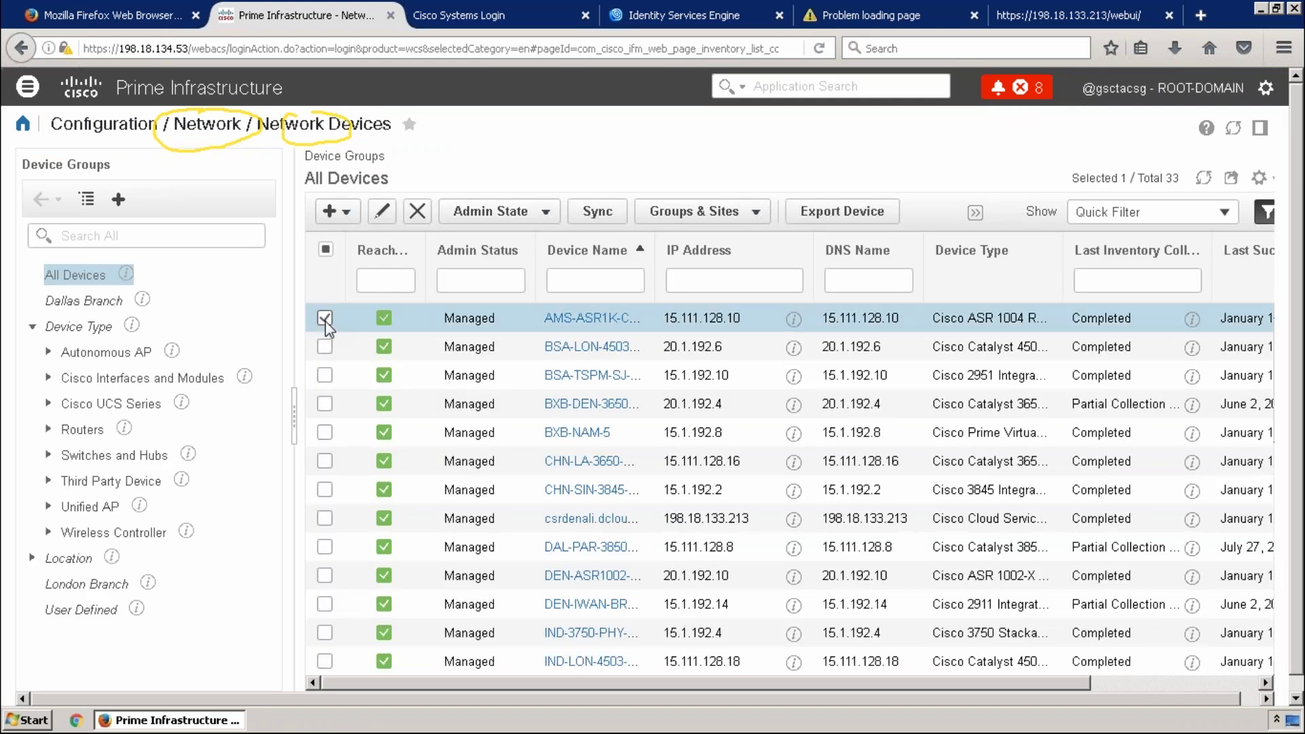
{"action": "left_click", "coordinate": [345, 213]}
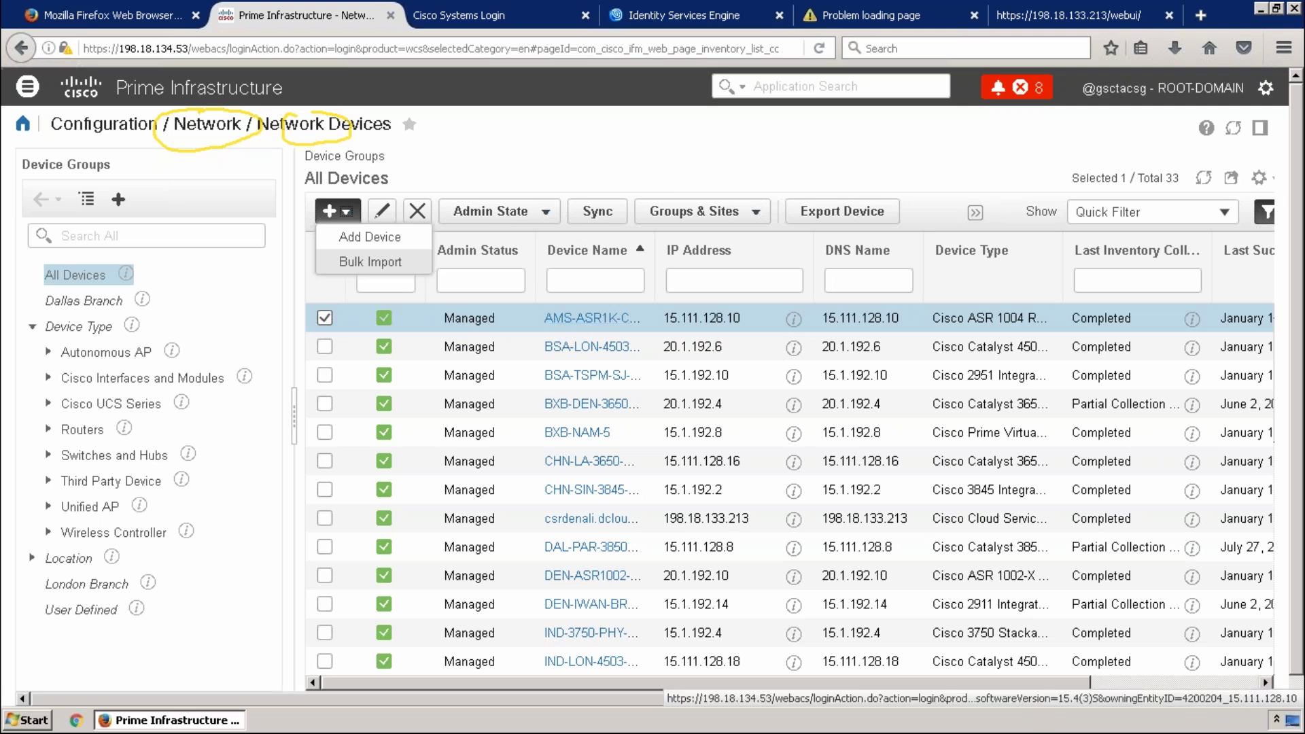
{"action": "left_click", "coordinate": [1265, 683]}
{"action": "left_click", "coordinate": [1265, 683]}
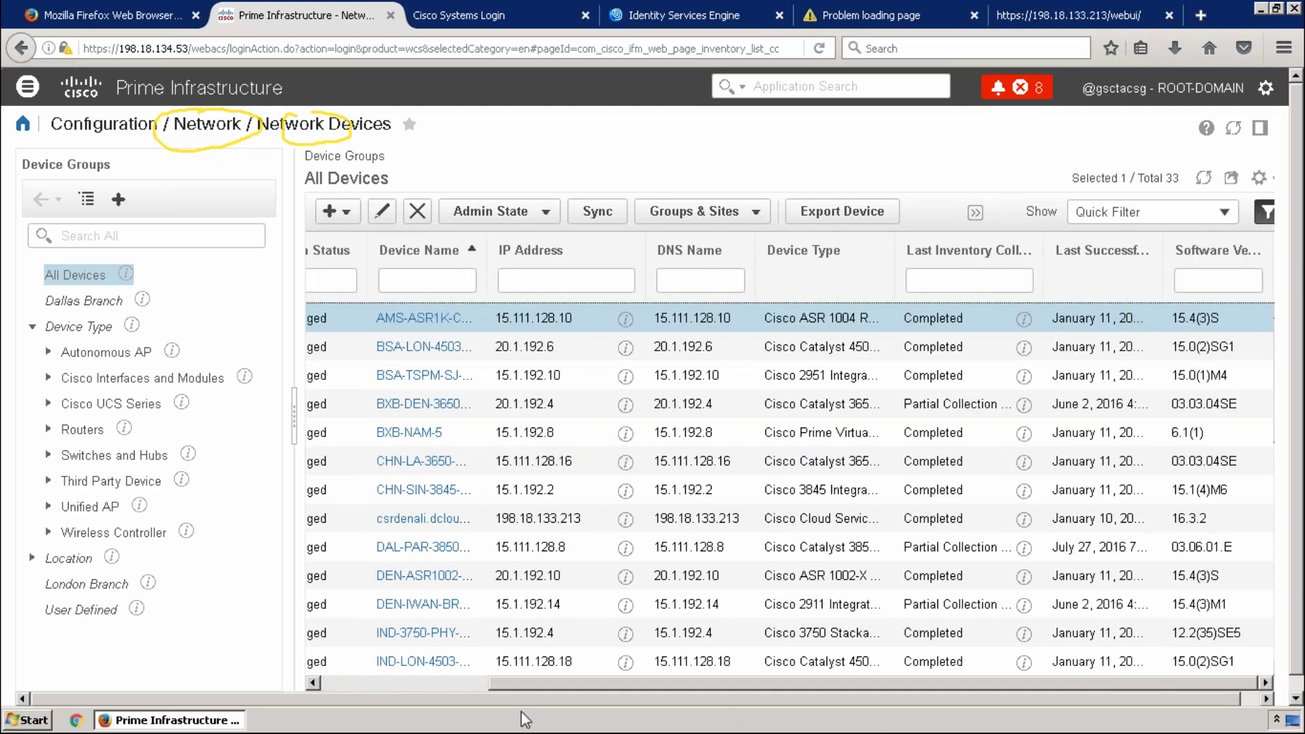
{"action": "left_click", "coordinate": [353, 685]}
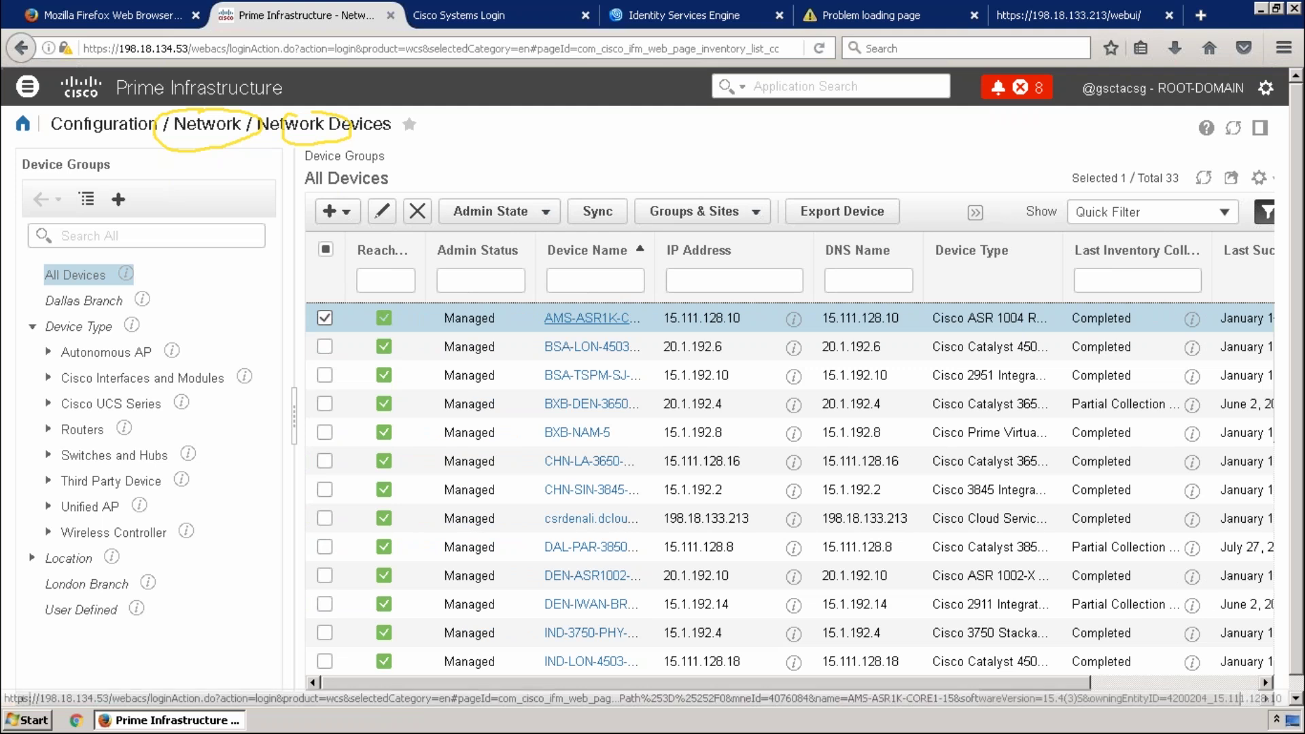
Open the configuration page of AMS-ASR1K-CORE1-15 and view App Visibility under App Visibility & Control.
{"action": "left_click", "coordinate": [591, 318]}
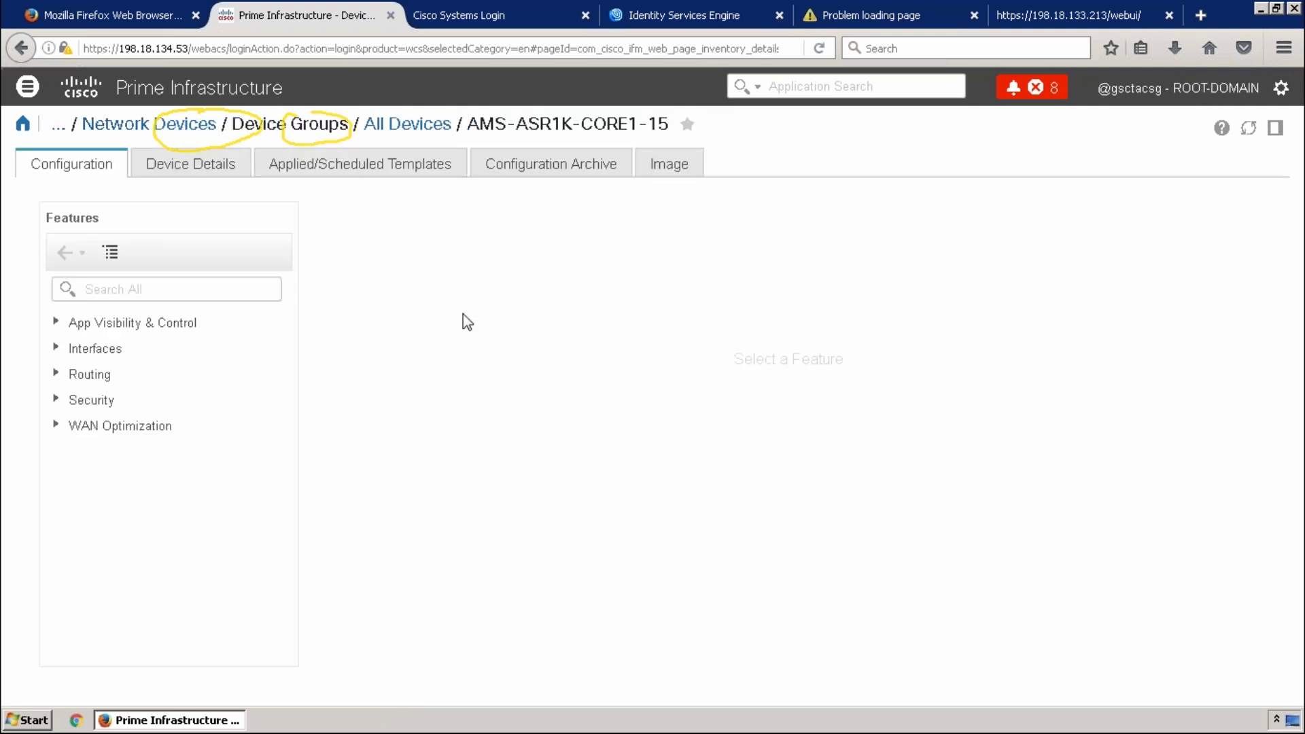
{"action": "left_click", "coordinate": [183, 325]}
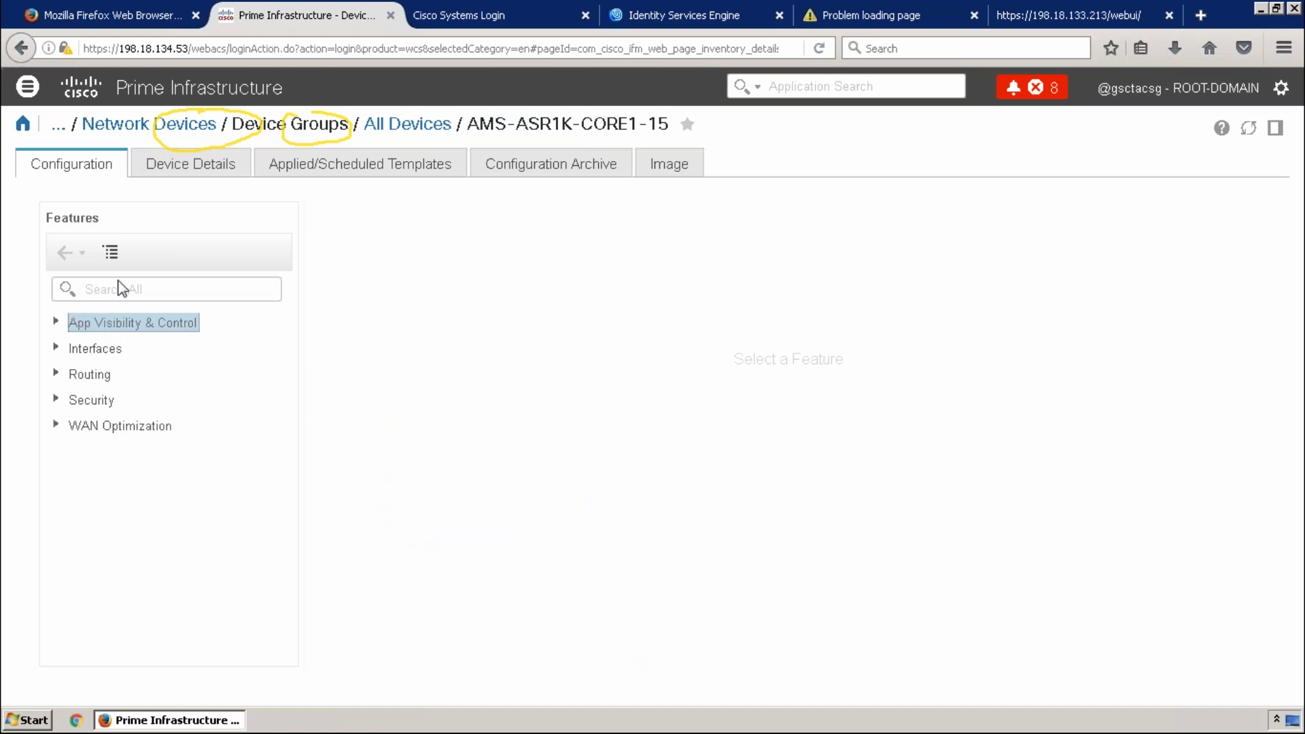
{"action": "left_click", "coordinate": [57, 322]}
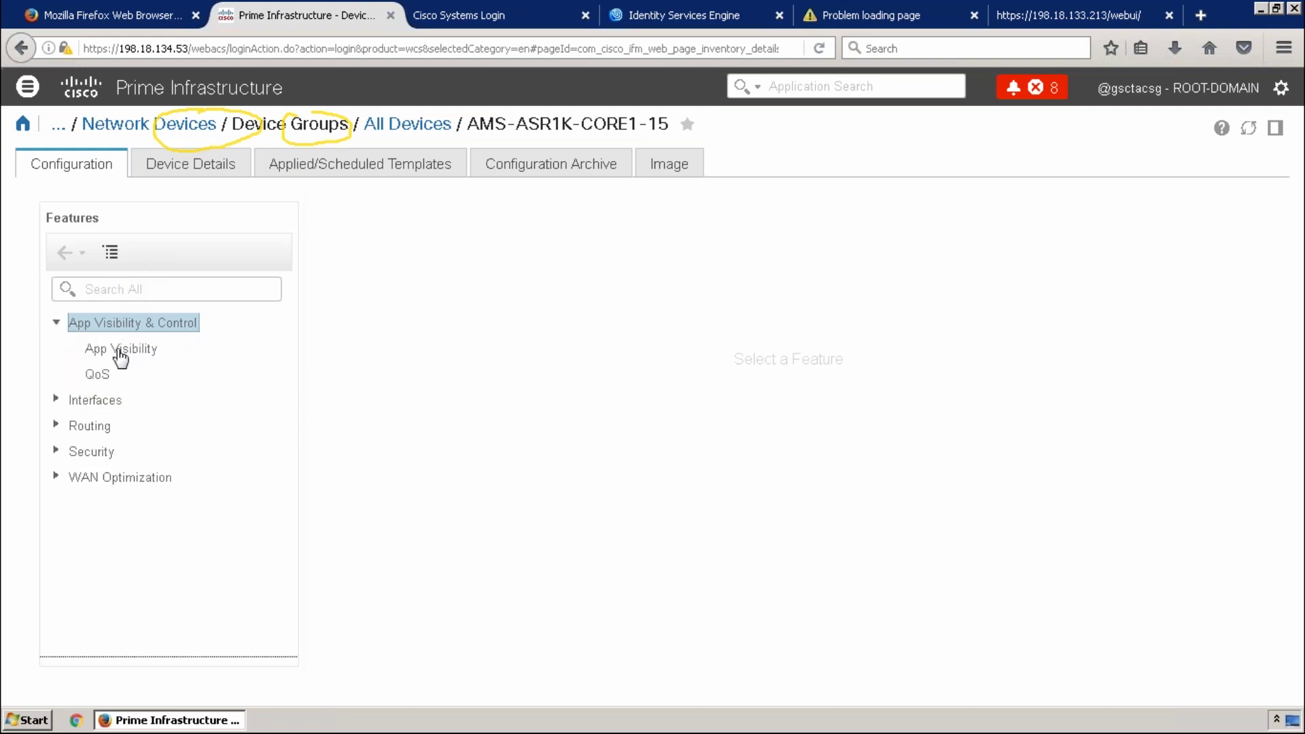
{"action": "left_click", "coordinate": [122, 354]}
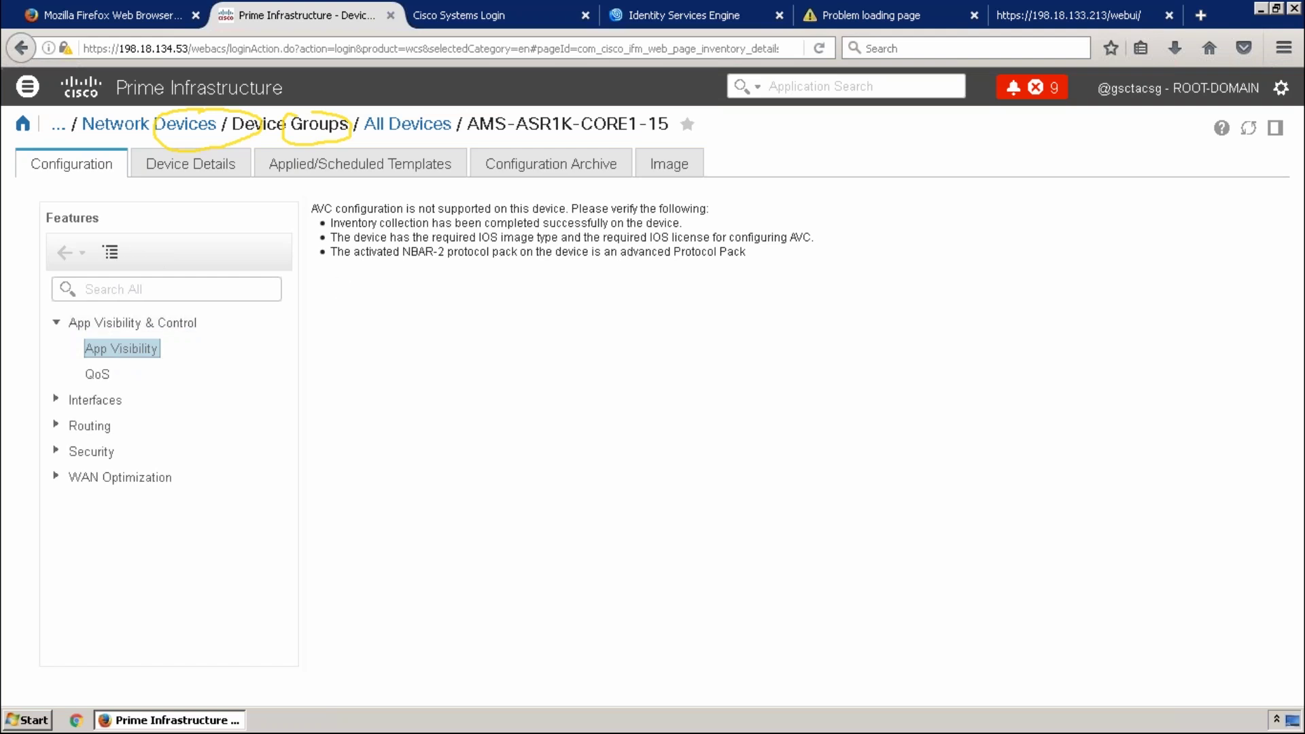
Browse the router's Interfaces, Routing and Security features, viewing the EIGRP routes under Routing.
{"action": "left_click", "coordinate": [103, 404]}
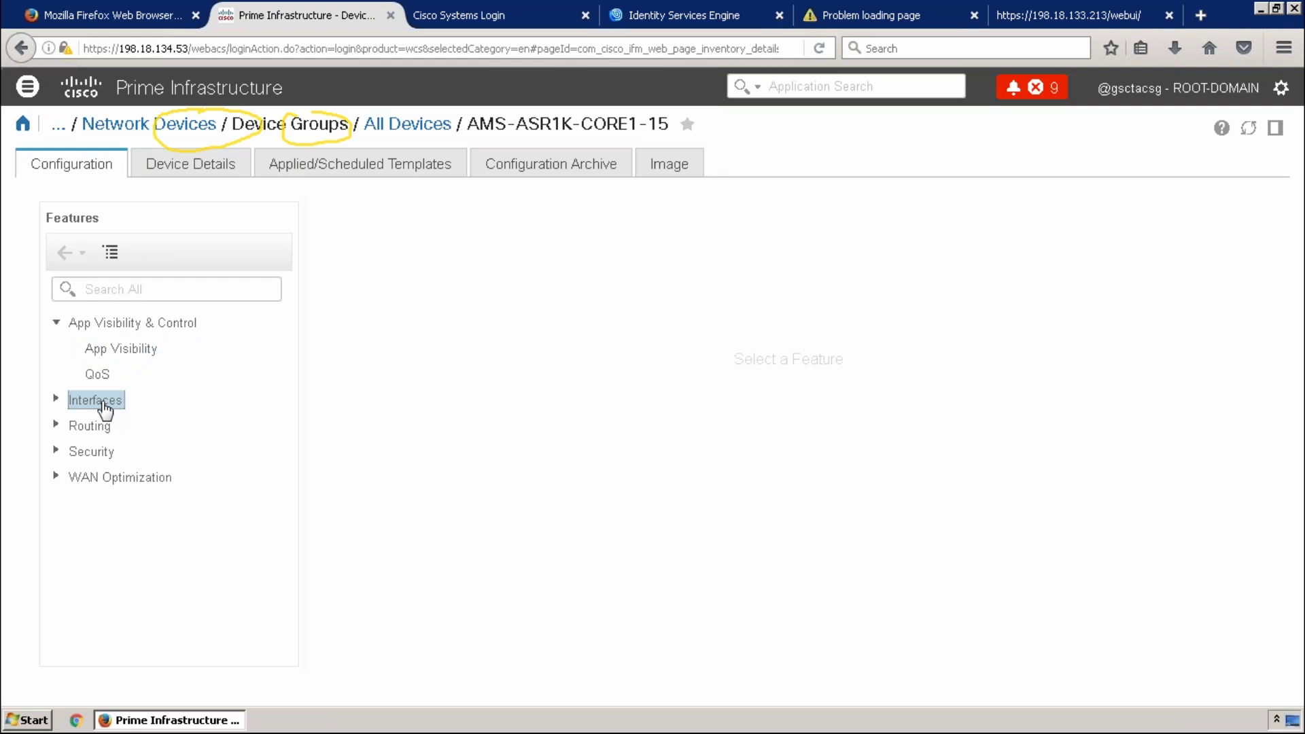
{"action": "left_click", "coordinate": [82, 432]}
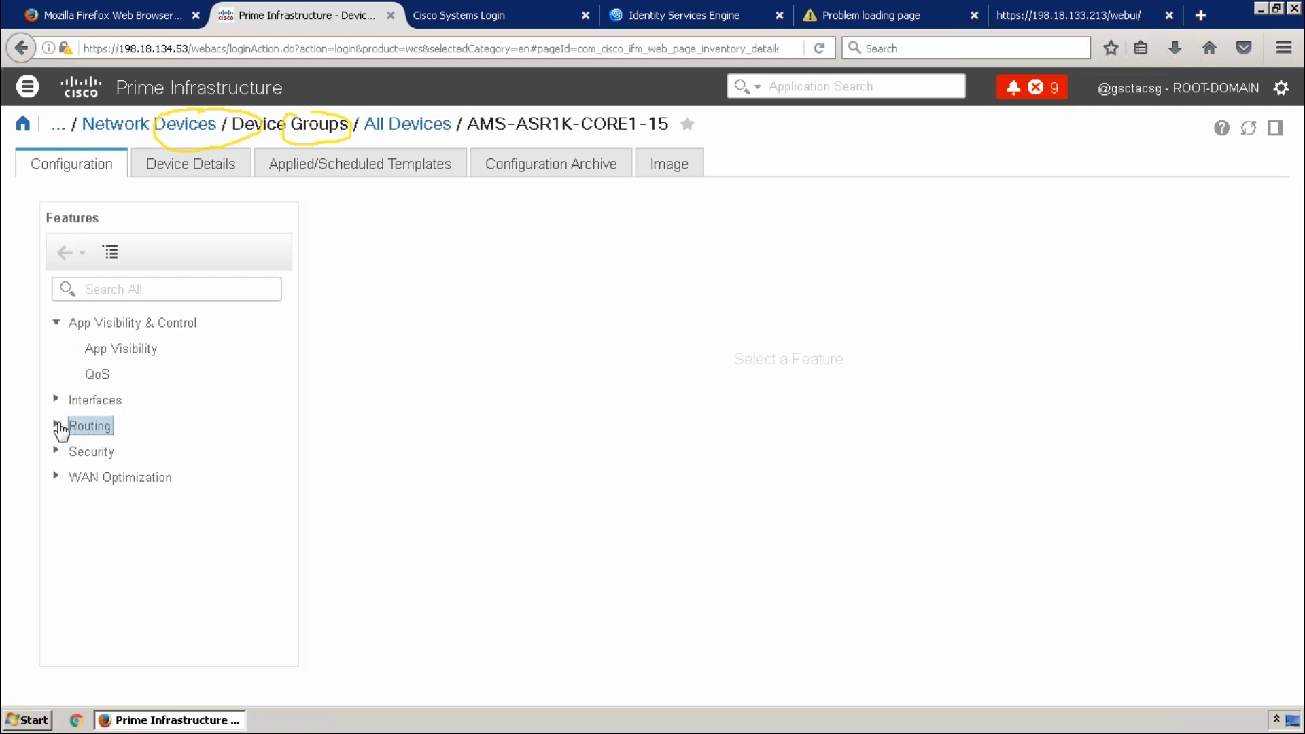
{"action": "left_click", "coordinate": [56, 425]}
{"action": "left_click", "coordinate": [100, 448]}
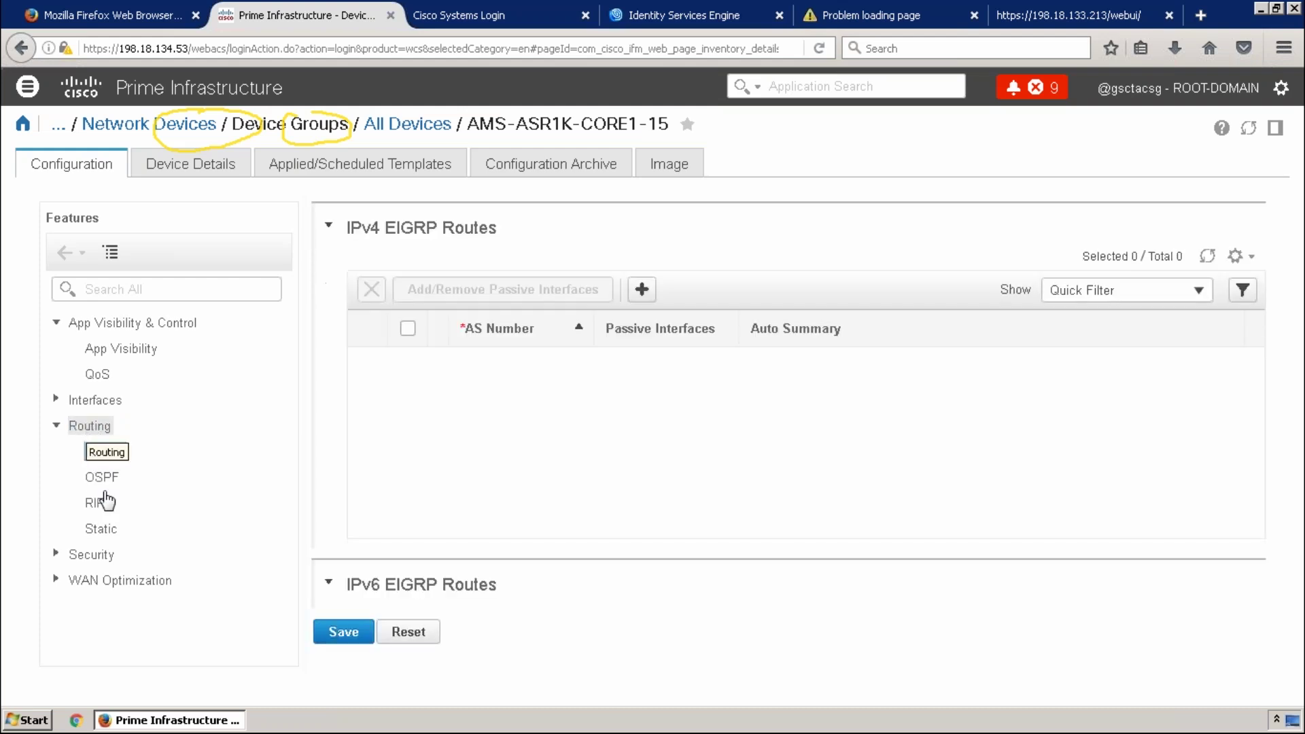
{"action": "left_click", "coordinate": [91, 554]}
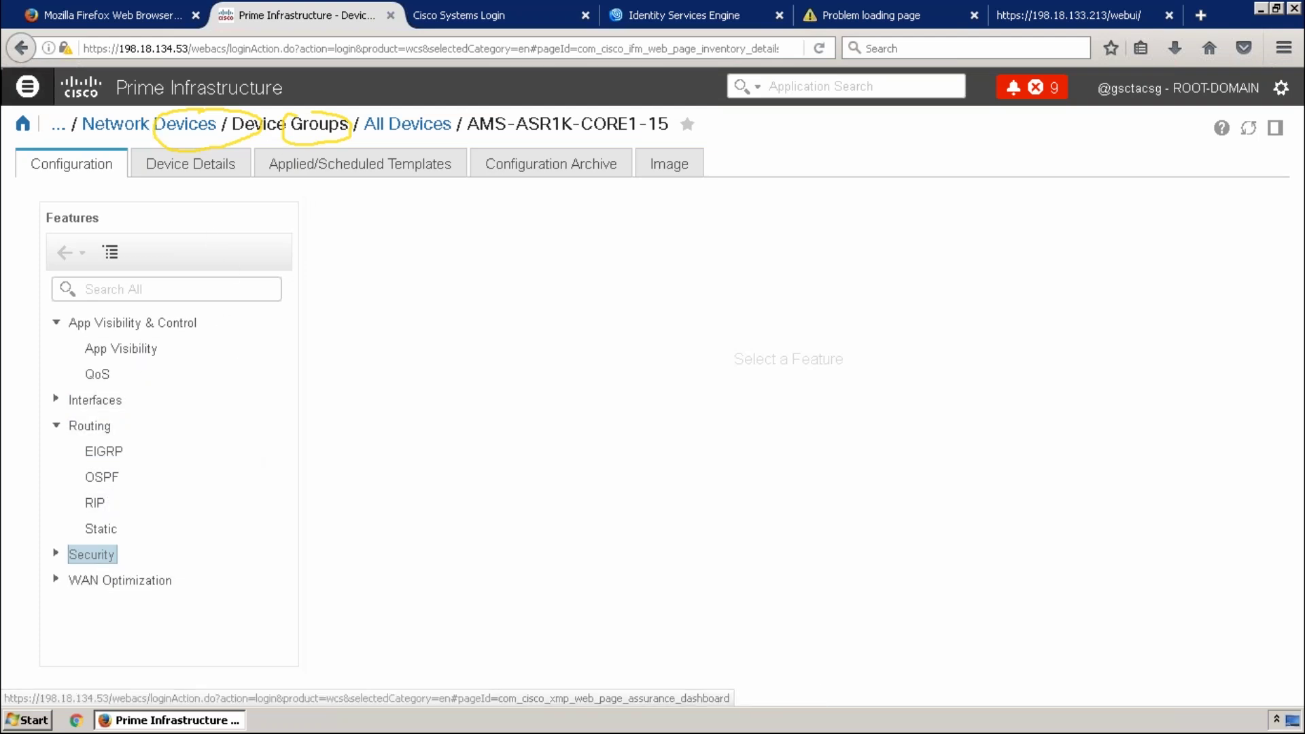
Open the main navigation, mark the entries from Dashboard through Reports in green, and clear all the markings.
{"action": "left_click", "coordinate": [27, 86]}
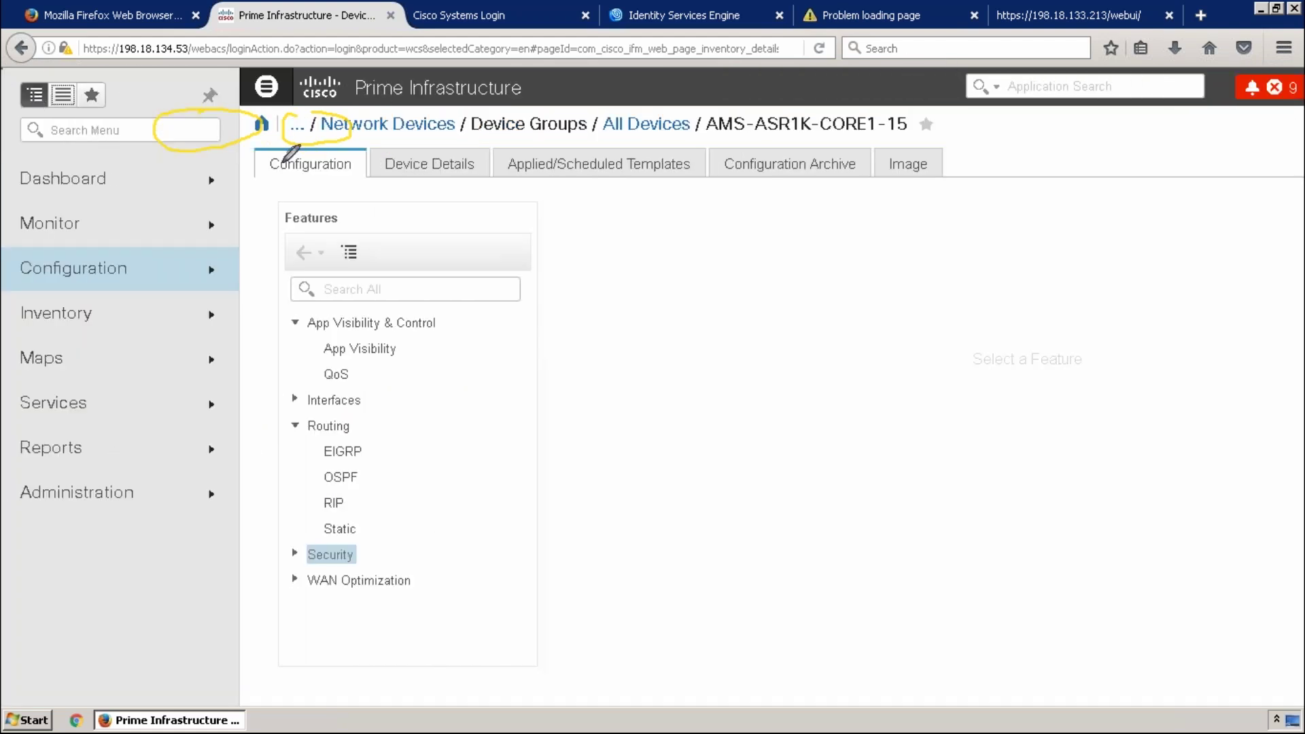
{"action": "left_click_drag", "start_coordinate": [194, 155], "coordinate": [126, 185]}
{"action": "left_click_drag", "start_coordinate": [127, 181], "coordinate": [193, 170]}
{"action": "left_click_drag", "start_coordinate": [143, 219], "coordinate": [183, 209]}
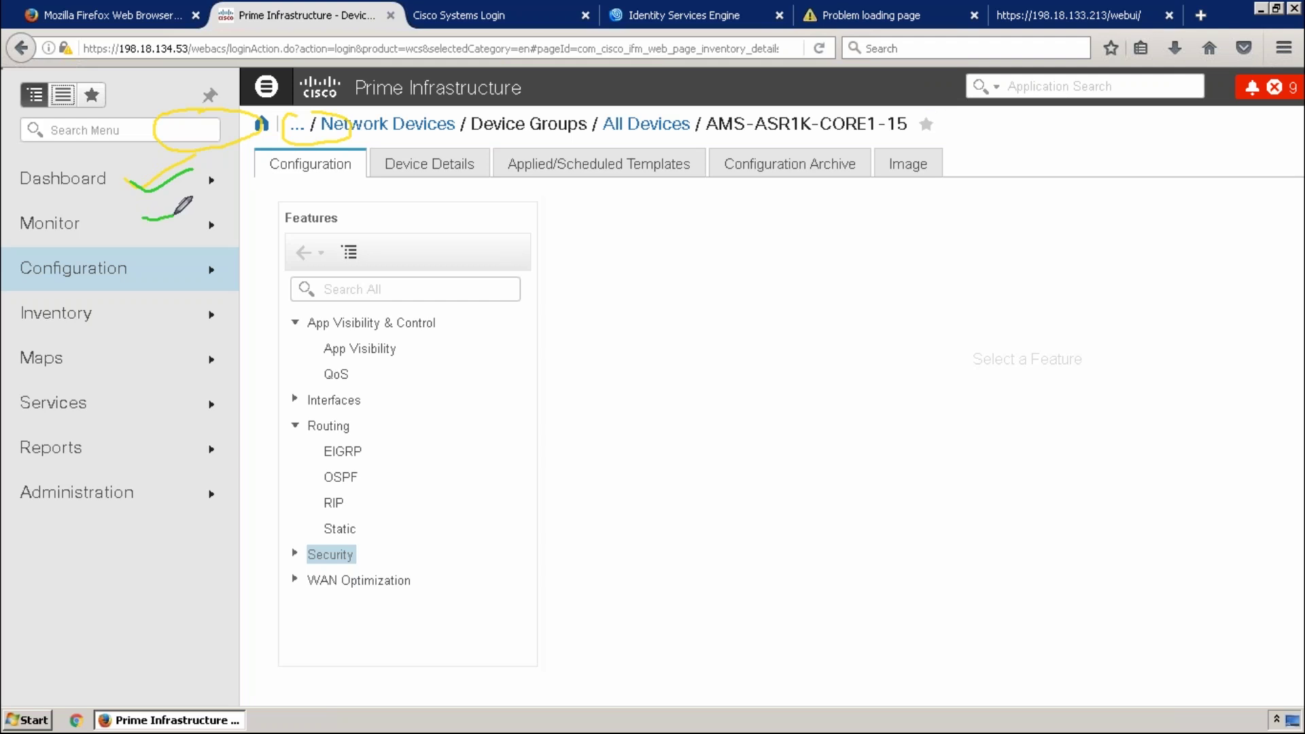
{"action": "mouse_move", "coordinate": [144, 272]}
{"action": "left_mouse_down"}
{"action": "mouse_move", "coordinate": [157, 281]}
{"action": "mouse_move", "coordinate": [195, 263]}
{"action": "left_mouse_up"}
{"action": "mouse_move", "coordinate": [100, 291]}
{"action": "left_mouse_down"}
{"action": "mouse_move", "coordinate": [54, 335]}
{"action": "mouse_move", "coordinate": [85, 331]}
{"action": "mouse_move", "coordinate": [87, 300]}
{"action": "left_mouse_up"}
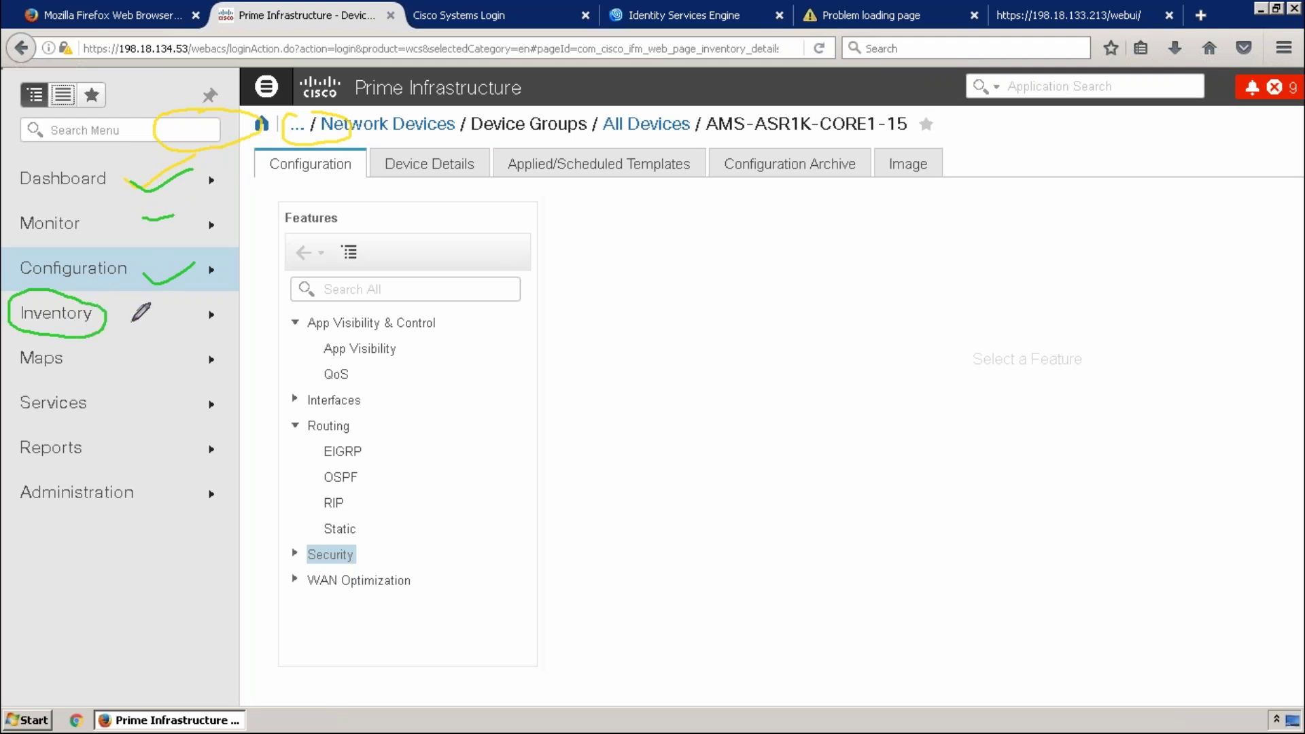
{"action": "left_click_drag", "start_coordinate": [137, 318], "coordinate": [173, 308]}
{"action": "left_click_drag", "start_coordinate": [100, 358], "coordinate": [122, 356]}
{"action": "mouse_move", "coordinate": [68, 339]}
{"action": "left_mouse_down"}
{"action": "mouse_move", "coordinate": [17, 340]}
{"action": "mouse_move", "coordinate": [71, 373]}
{"action": "mouse_move", "coordinate": [73, 355]}
{"action": "mouse_move", "coordinate": [130, 367]}
{"action": "mouse_move", "coordinate": [87, 369]}
{"action": "mouse_move", "coordinate": [18, 403]}
{"action": "mouse_move", "coordinate": [78, 393]}
{"action": "mouse_move", "coordinate": [2, 455]}
{"action": "mouse_move", "coordinate": [84, 430]}
{"action": "mouse_move", "coordinate": [45, 431]}
{"action": "mouse_move", "coordinate": [114, 394]}
{"action": "left_mouse_up"}
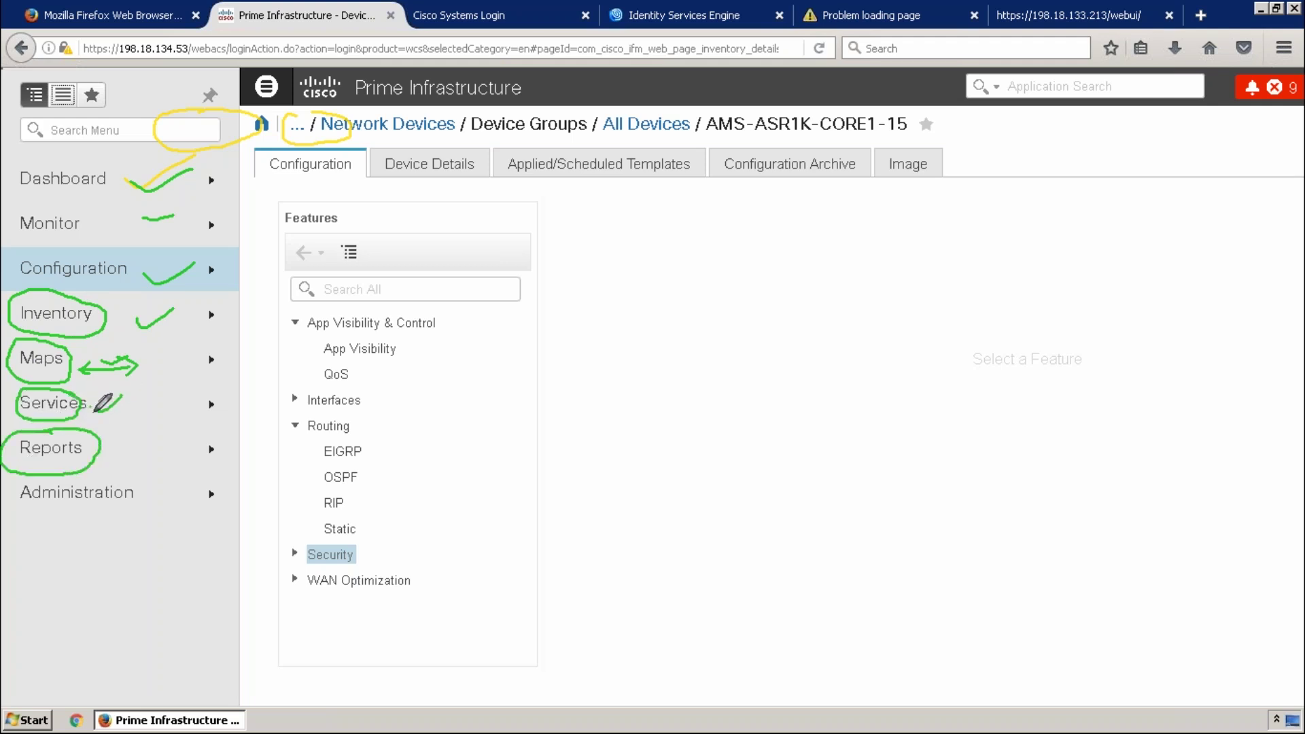
{"action": "mouse_move", "coordinate": [106, 439]}
{"action": "left_mouse_down"}
{"action": "mouse_move", "coordinate": [123, 432]}
{"action": "mouse_move", "coordinate": [100, 406]}
{"action": "left_mouse_up"}
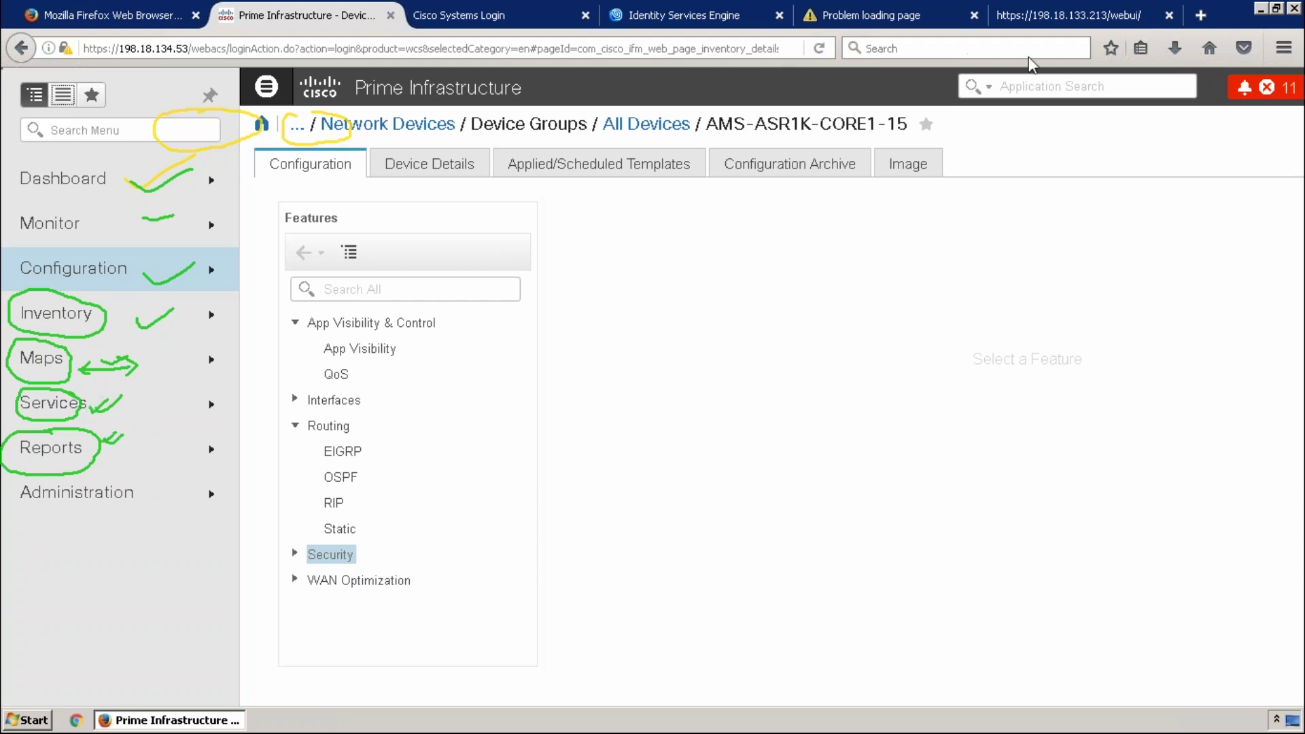
{"action": "key", "text": "Escape"}
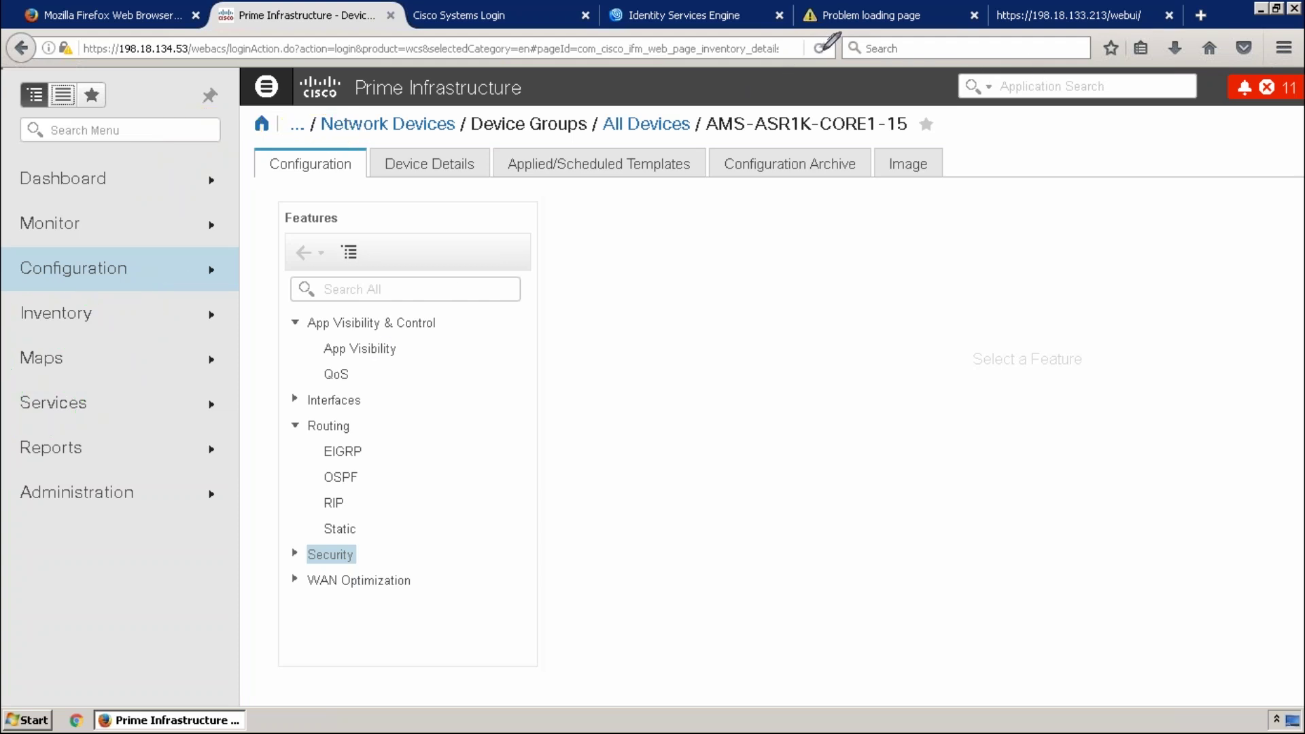
Show the Services entries and choose IWAN Enablement under Network Services.
{"action": "left_click", "coordinate": [211, 412]}
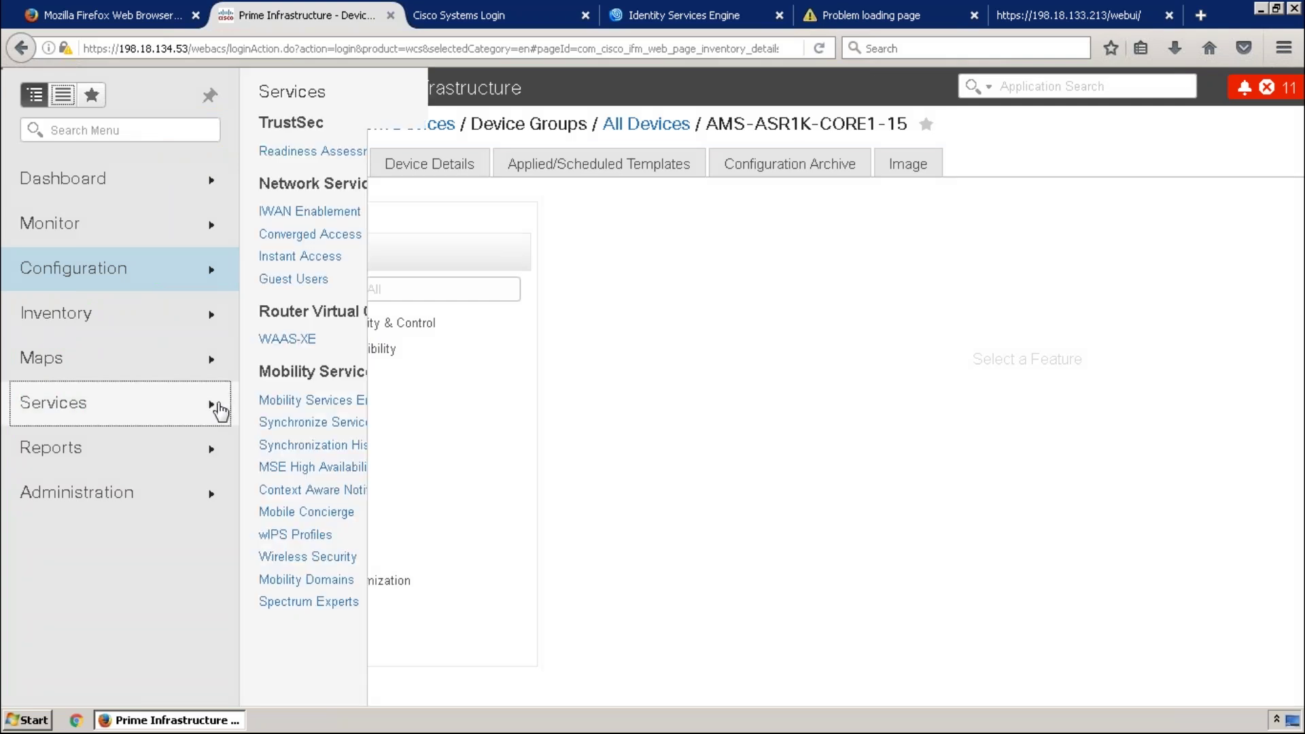
{"action": "left_click", "coordinate": [218, 411]}
{"action": "left_click", "coordinate": [181, 408]}
{"action": "right_click", "coordinate": [247, 383]}
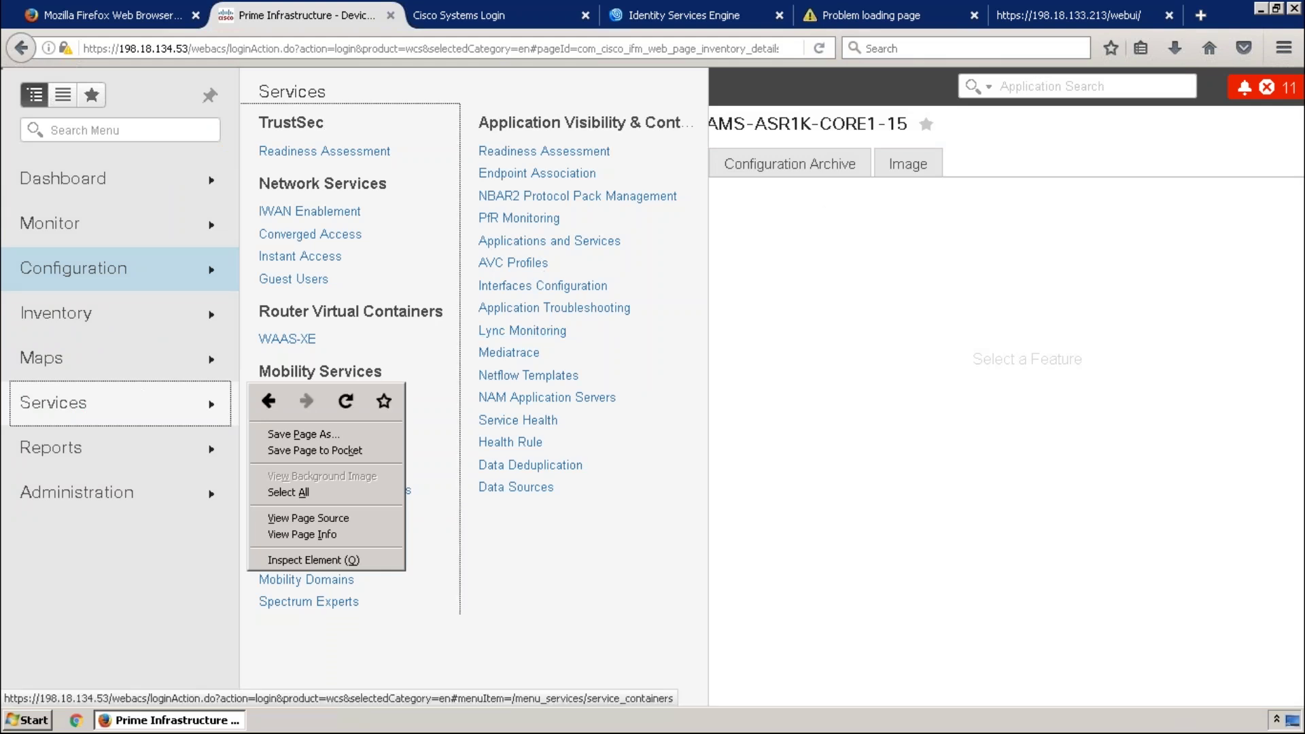
{"action": "left_click", "coordinate": [289, 212]}
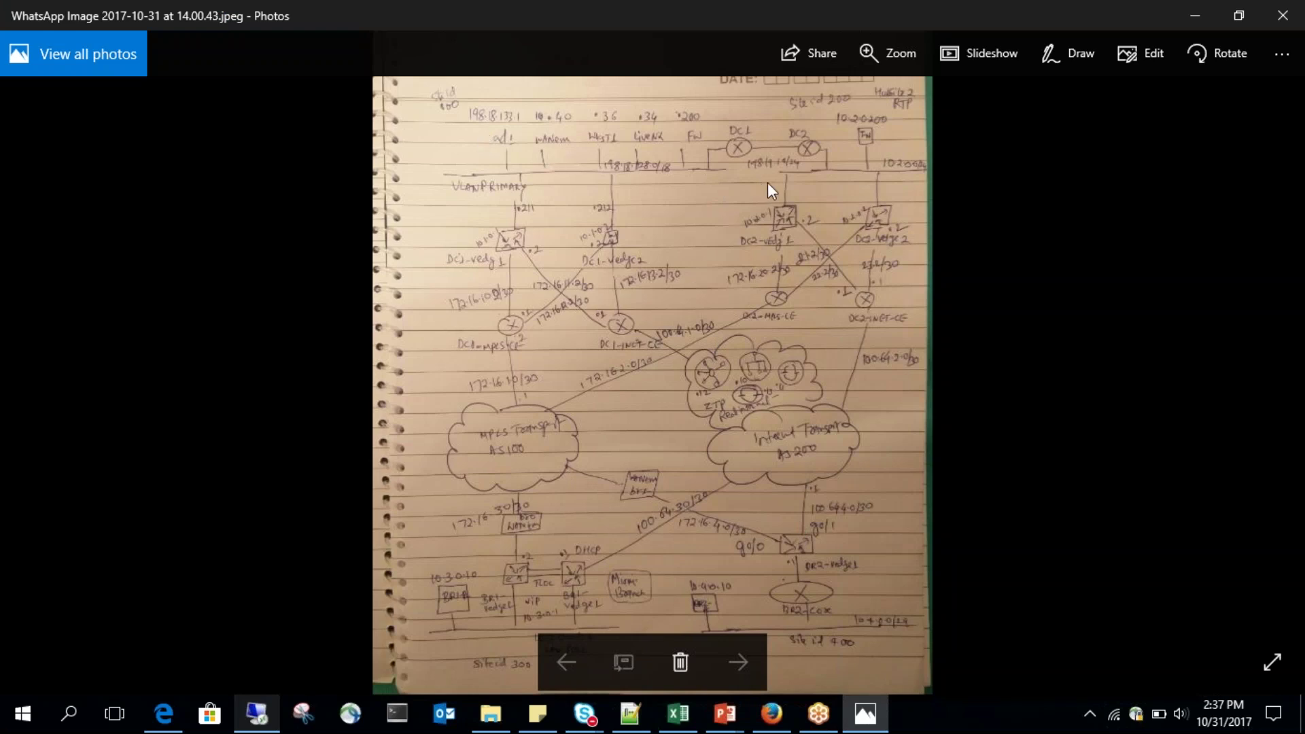
On the network diagram photo, circle the four data-center vEdge routers and the two branch sites in green.
{"action": "key", "text": "ctrl+2"}
{"action": "left_click_drag", "start_coordinate": [503, 238], "coordinate": [542, 225]}
{"action": "left_click_drag", "start_coordinate": [624, 223], "coordinate": [603, 219]}
{"action": "left_click_drag", "start_coordinate": [792, 211], "coordinate": [767, 206]}
{"action": "left_click_drag", "start_coordinate": [875, 205], "coordinate": [843, 220]}
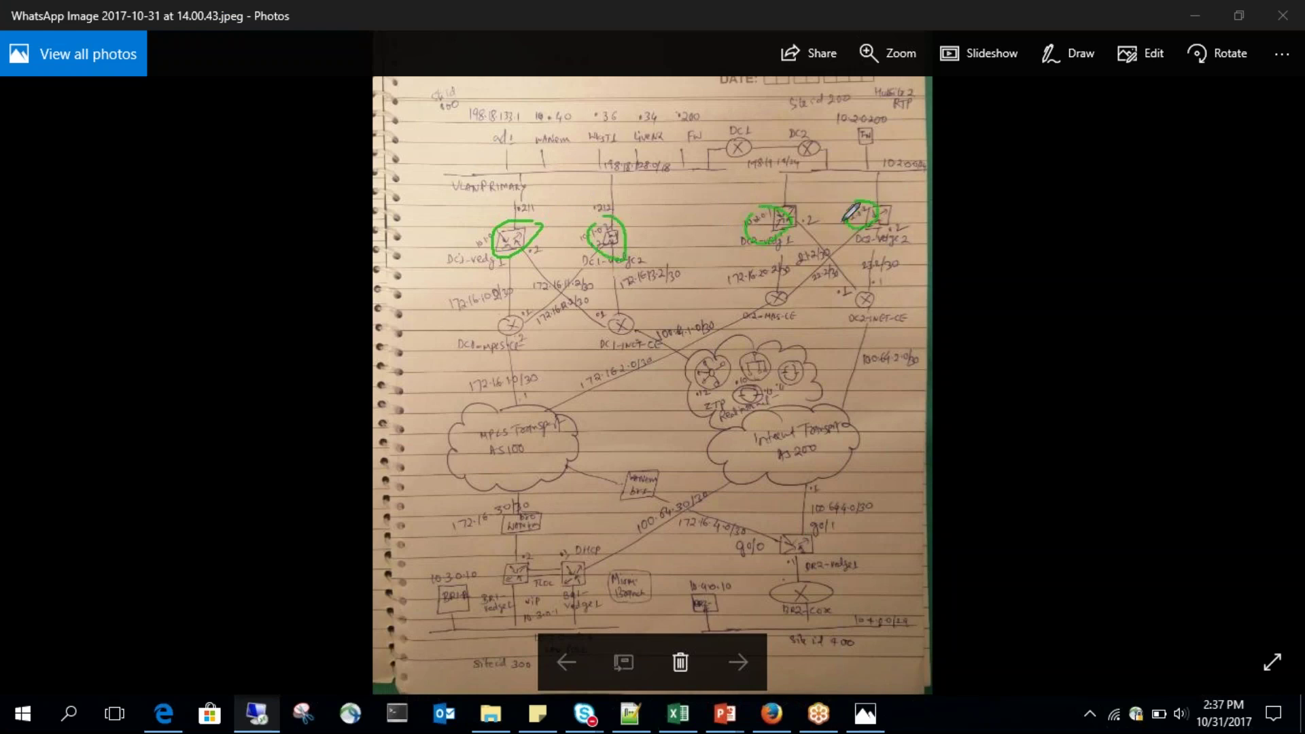
{"action": "left_click_drag", "start_coordinate": [461, 564], "coordinate": [469, 563]}
{"action": "left_click_drag", "start_coordinate": [626, 593], "coordinate": [496, 563]}
{"action": "mouse_move", "coordinate": [824, 588]}
{"action": "left_mouse_down"}
{"action": "mouse_move", "coordinate": [734, 574]}
{"action": "mouse_move", "coordinate": [787, 571]}
{"action": "left_mouse_up"}
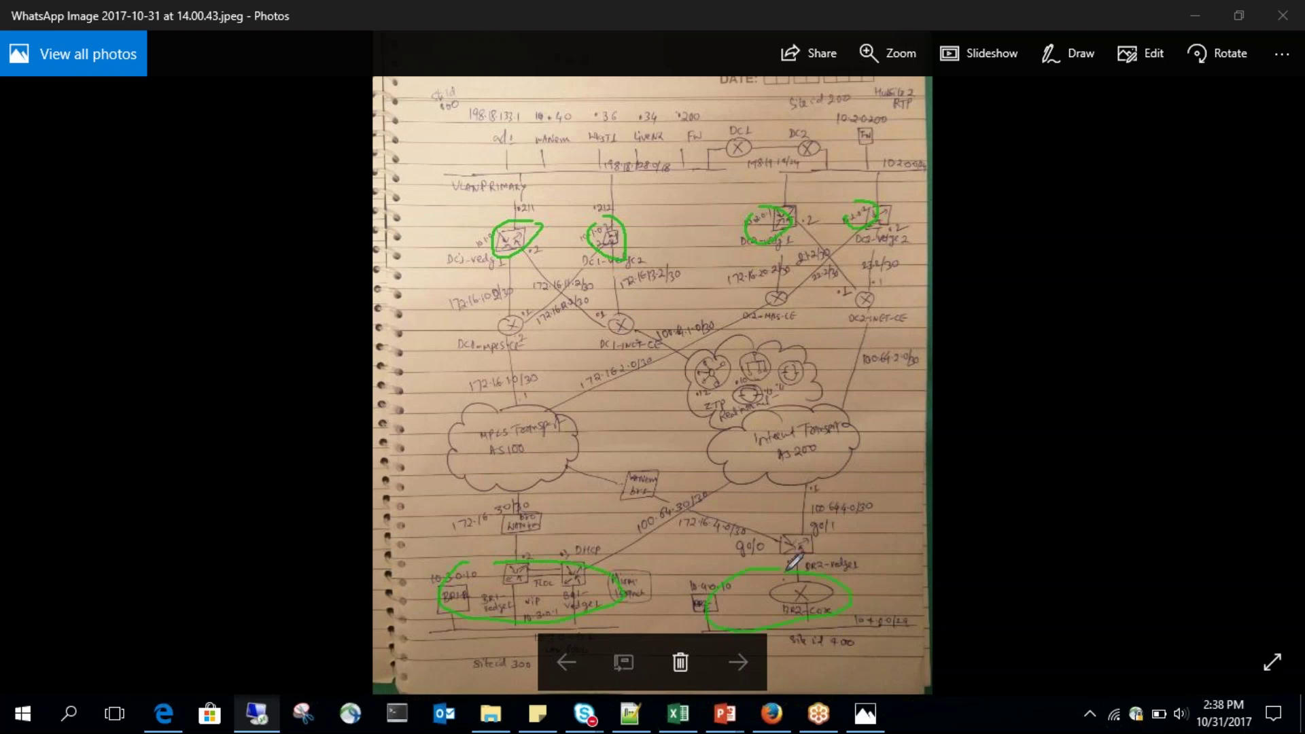
Write DMVPN in green diagonally across the diagram's center and draw diagonal lines on both sides of it.
{"action": "left_click_drag", "start_coordinate": [593, 404], "coordinate": [622, 452]}
{"action": "mouse_move", "coordinate": [637, 404]}
{"action": "left_mouse_down"}
{"action": "mouse_move", "coordinate": [711, 369]}
{"action": "mouse_move", "coordinate": [741, 325]}
{"action": "mouse_move", "coordinate": [774, 327]}
{"action": "left_mouse_up"}
{"action": "mouse_move", "coordinate": [663, 267]}
{"action": "left_mouse_down"}
{"action": "mouse_move", "coordinate": [546, 336]}
{"action": "mouse_move", "coordinate": [774, 291]}
{"action": "left_mouse_up"}
{"action": "left_click_drag", "start_coordinate": [707, 330], "coordinate": [575, 392]}
{"action": "left_click_drag", "start_coordinate": [808, 372], "coordinate": [646, 469]}
{"action": "left_click_drag", "start_coordinate": [744, 476], "coordinate": [654, 561]}
{"action": "left_click_drag", "start_coordinate": [690, 355], "coordinate": [598, 397]}
{"action": "left_click_drag", "start_coordinate": [659, 296], "coordinate": [576, 340]}
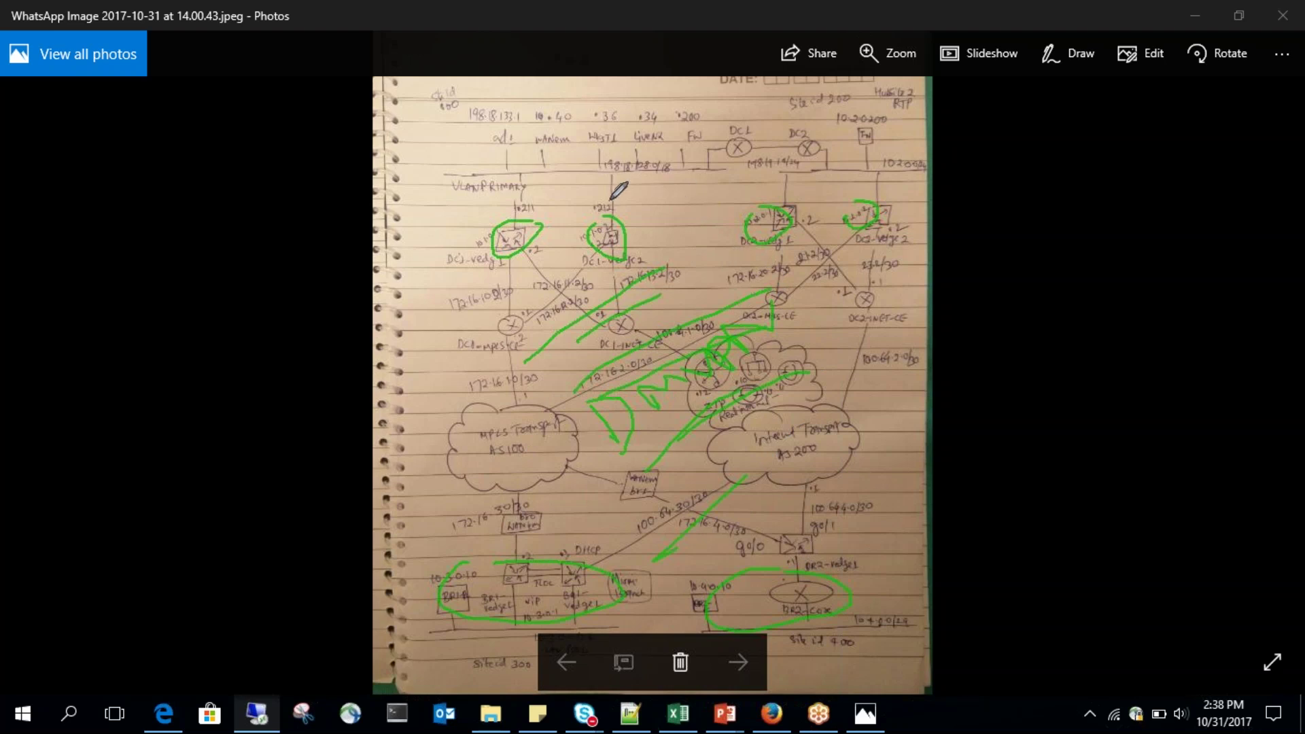
Outline the whole network diagram in green, enclosing the data centers and branch sites, and clear all markings.
{"action": "left_click_drag", "start_coordinate": [520, 201], "coordinate": [622, 627]}
{"action": "mouse_move", "coordinate": [493, 208]}
{"action": "left_mouse_down"}
{"action": "mouse_move", "coordinate": [940, 155]}
{"action": "mouse_move", "coordinate": [894, 609]}
{"action": "left_mouse_up"}
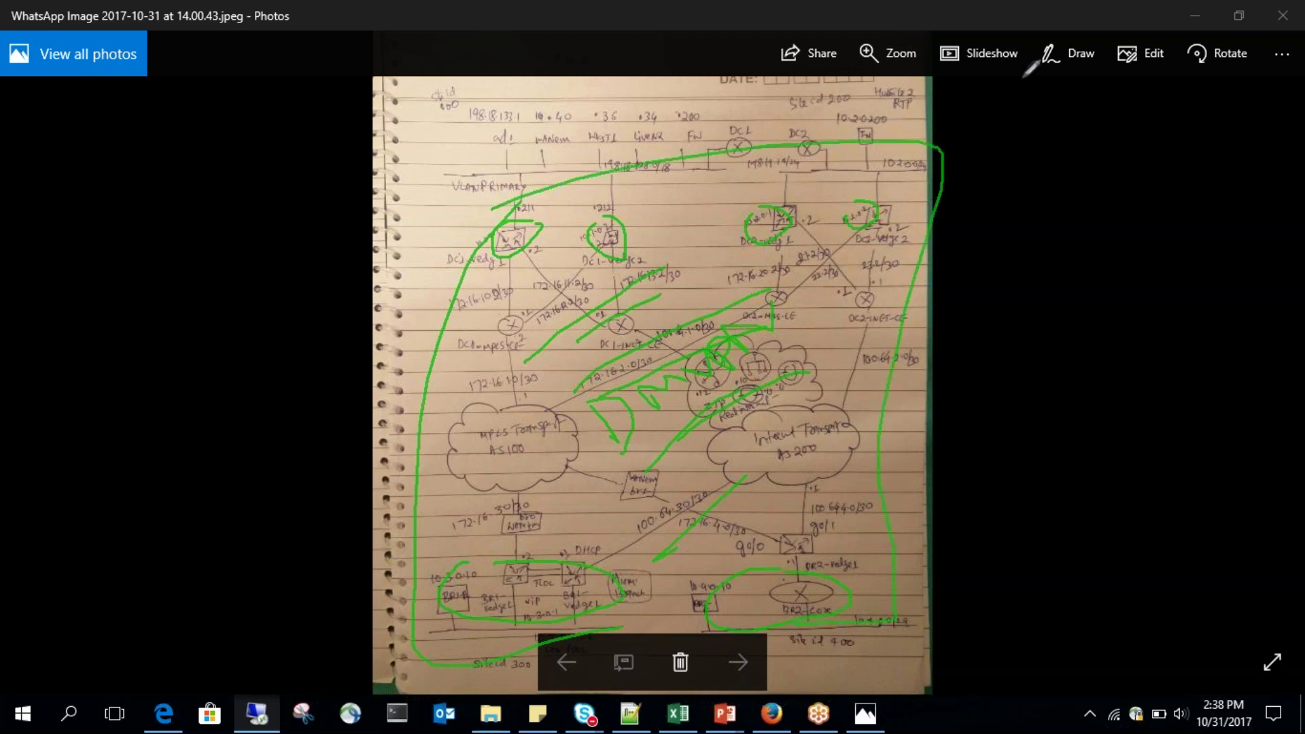
{"action": "key", "text": "e"}
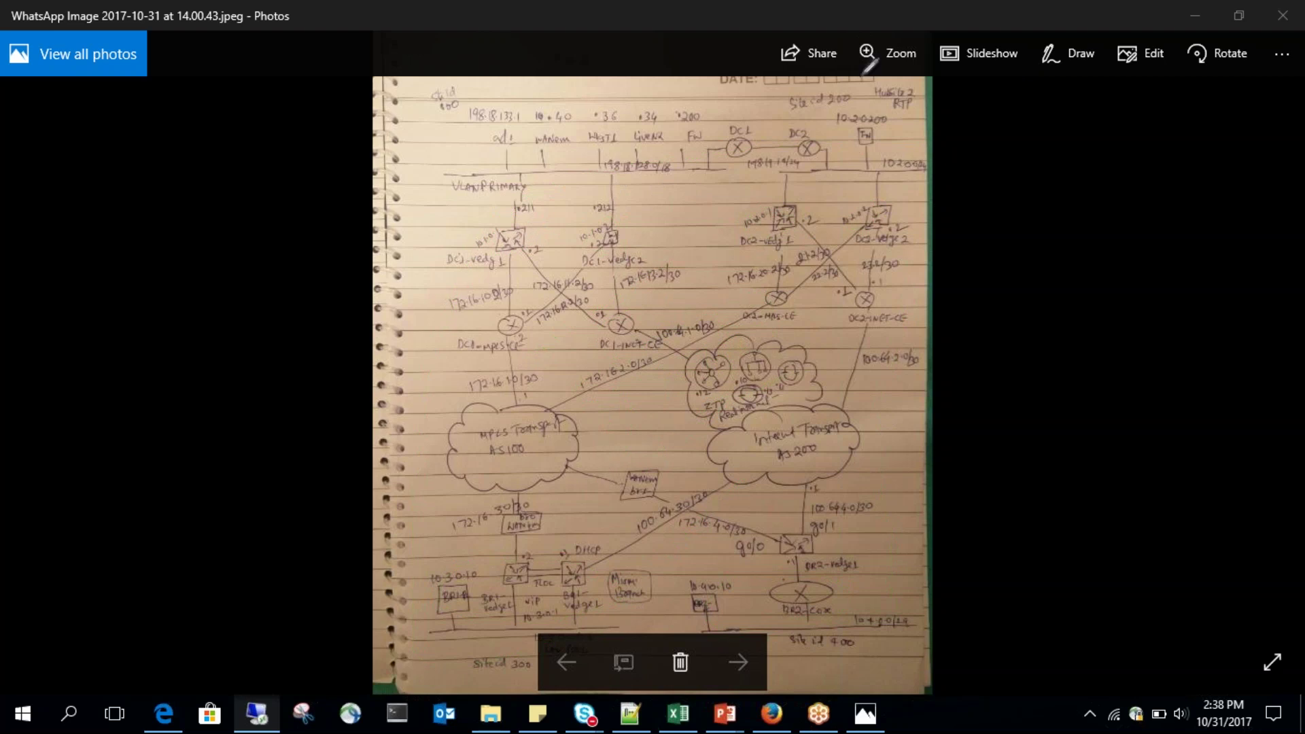
Switch back to the Prime Infrastructure remote session and read through the IWAN Enablement introduction.
{"action": "left_click", "coordinate": [257, 713]}
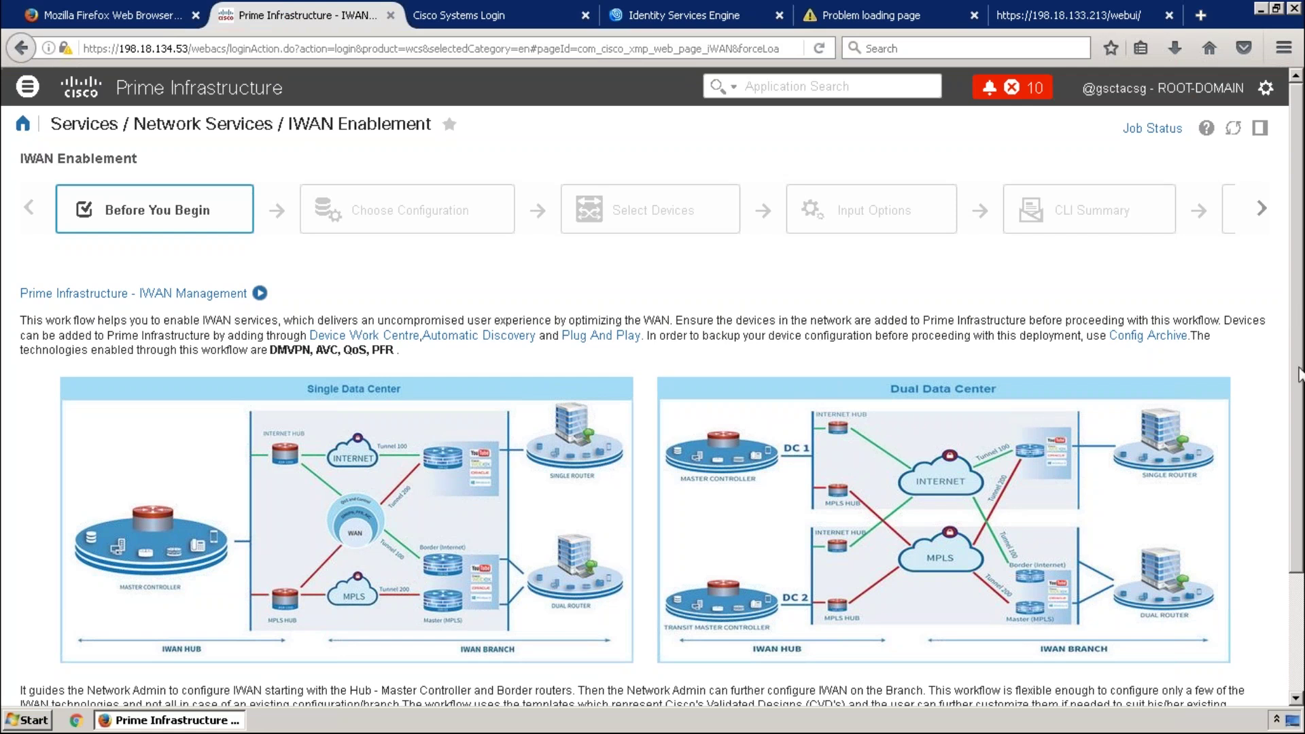
{"action": "scroll", "coordinate": [1299, 412], "scroll_direction": "down", "scroll_amount": 1}
{"action": "scroll", "coordinate": [1296, 588], "scroll_direction": "down", "scroll_amount": 2}
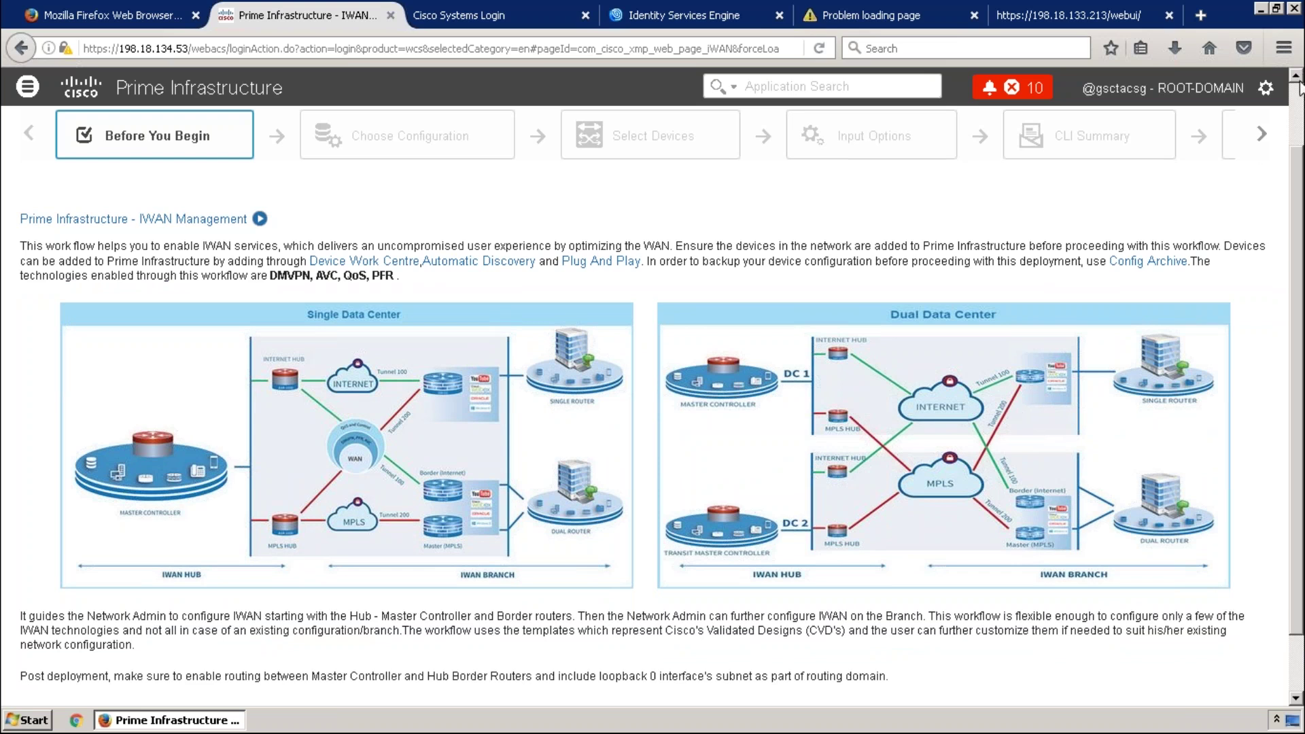
{"action": "scroll", "coordinate": [1298, 85], "scroll_direction": "up", "scroll_amount": 2}
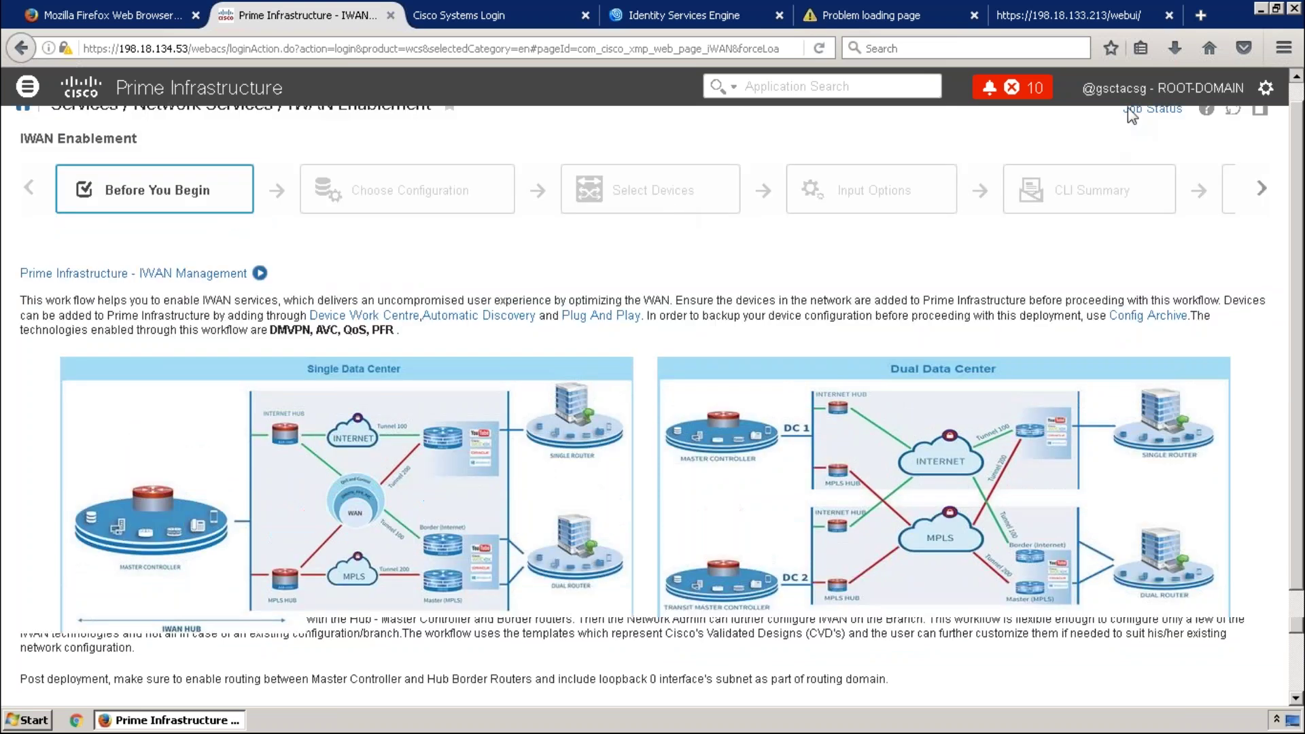
{"action": "scroll", "coordinate": [883, 122], "scroll_direction": "up", "scroll_amount": 1}
Draw green arrows to the Choose Configuration, Select Devices, Input Options and CLI Summary stages and the partly hidden stage after them.
{"action": "mouse_move", "coordinate": [410, 138]}
{"action": "left_mouse_down"}
{"action": "mouse_move", "coordinate": [435, 195]}
{"action": "mouse_move", "coordinate": [455, 181]}
{"action": "left_mouse_up"}
{"action": "mouse_move", "coordinate": [600, 123]}
{"action": "left_mouse_down"}
{"action": "mouse_move", "coordinate": [631, 178]}
{"action": "mouse_move", "coordinate": [643, 158]}
{"action": "left_mouse_up"}
{"action": "mouse_move", "coordinate": [813, 147]}
{"action": "left_mouse_down"}
{"action": "mouse_move", "coordinate": [849, 185]}
{"action": "mouse_move", "coordinate": [863, 179]}
{"action": "left_mouse_up"}
{"action": "mouse_move", "coordinate": [1032, 138]}
{"action": "left_mouse_down"}
{"action": "mouse_move", "coordinate": [1057, 185]}
{"action": "mouse_move", "coordinate": [1076, 166]}
{"action": "left_mouse_up"}
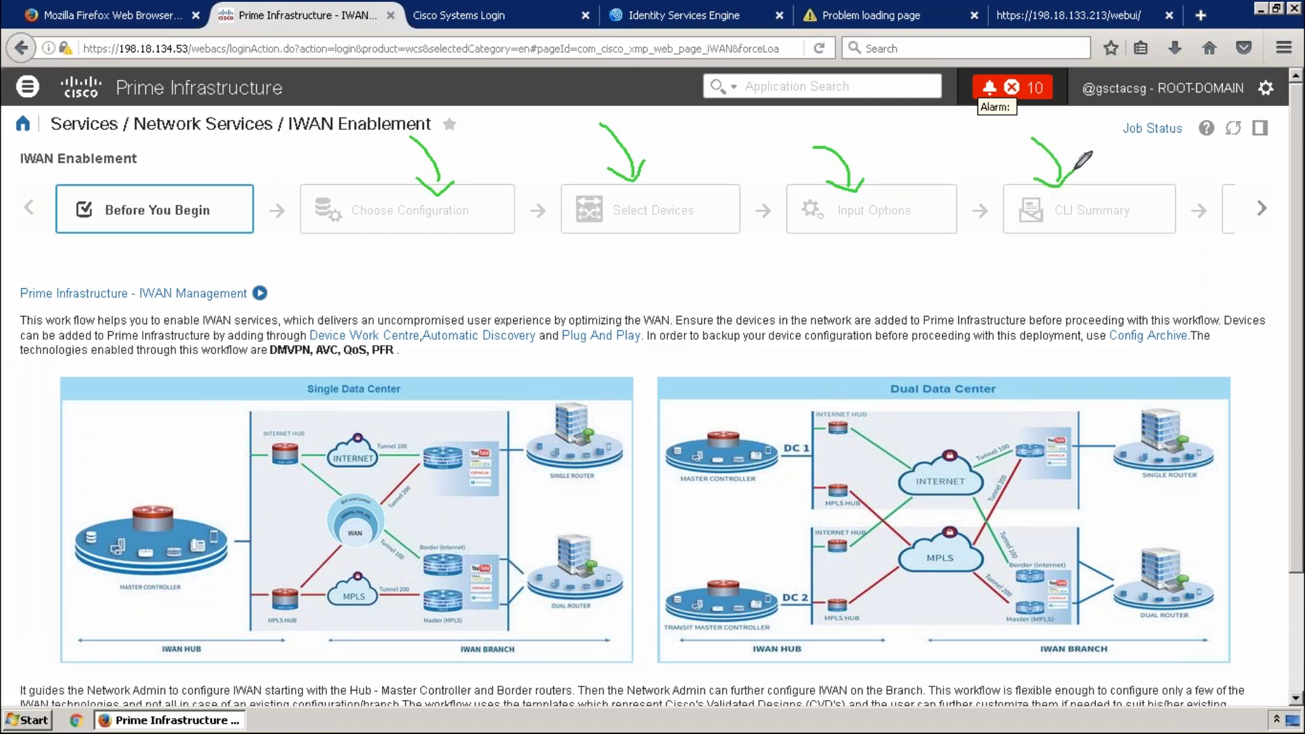
{"action": "mouse_move", "coordinate": [1145, 265]}
{"action": "left_mouse_down"}
{"action": "mouse_move", "coordinate": [1228, 227]}
{"action": "mouse_move", "coordinate": [1230, 251]}
{"action": "left_mouse_up"}
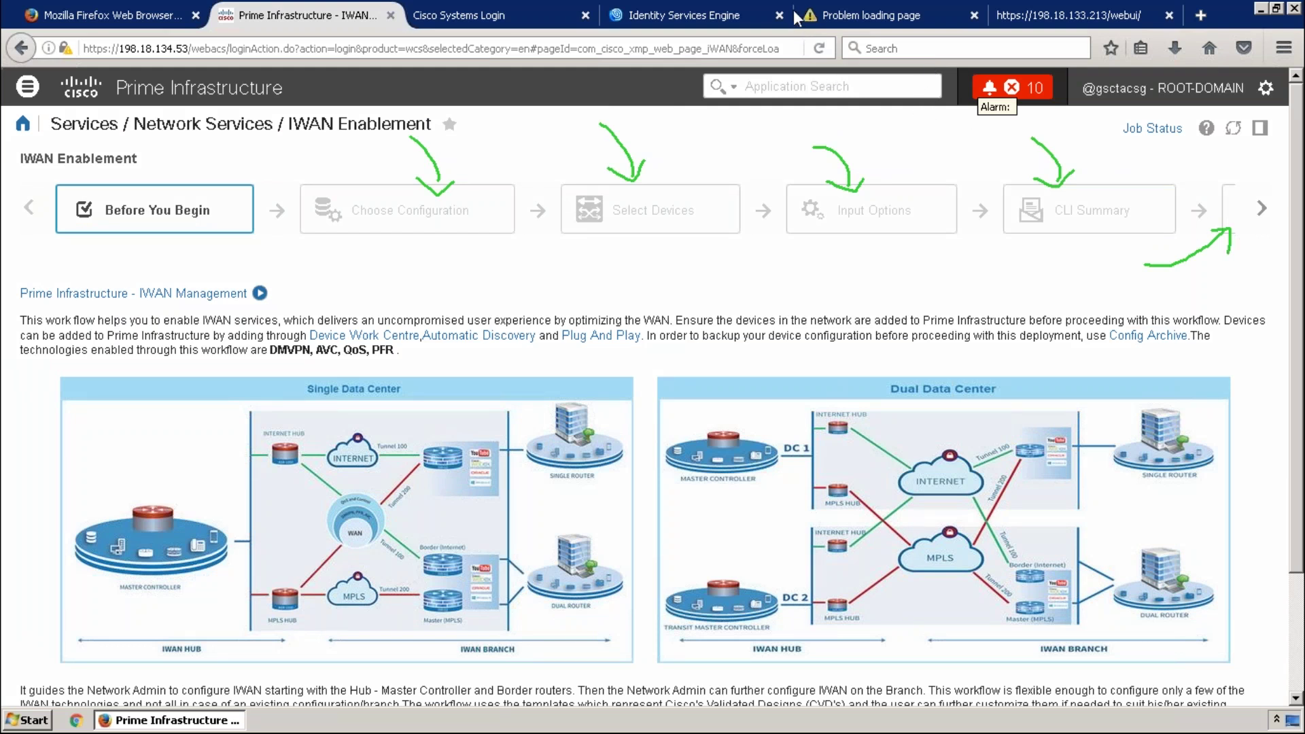
Circle the entire IWAN Enablement workflow in green, write a circled iWAN beneath it, and clear all markings.
{"action": "mouse_move", "coordinate": [343, 244]}
{"action": "left_mouse_down"}
{"action": "mouse_move", "coordinate": [1196, 262]}
{"action": "mouse_move", "coordinate": [993, 160]}
{"action": "mouse_move", "coordinate": [208, 155]}
{"action": "left_mouse_up"}
{"action": "mouse_move", "coordinate": [77, 151]}
{"action": "left_mouse_down"}
{"action": "mouse_move", "coordinate": [184, 267]}
{"action": "mouse_move", "coordinate": [389, 258]}
{"action": "mouse_move", "coordinate": [437, 279]}
{"action": "mouse_move", "coordinate": [486, 272]}
{"action": "mouse_move", "coordinate": [436, 299]}
{"action": "left_mouse_up"}
{"action": "left_click_drag", "start_coordinate": [380, 263], "coordinate": [444, 299]}
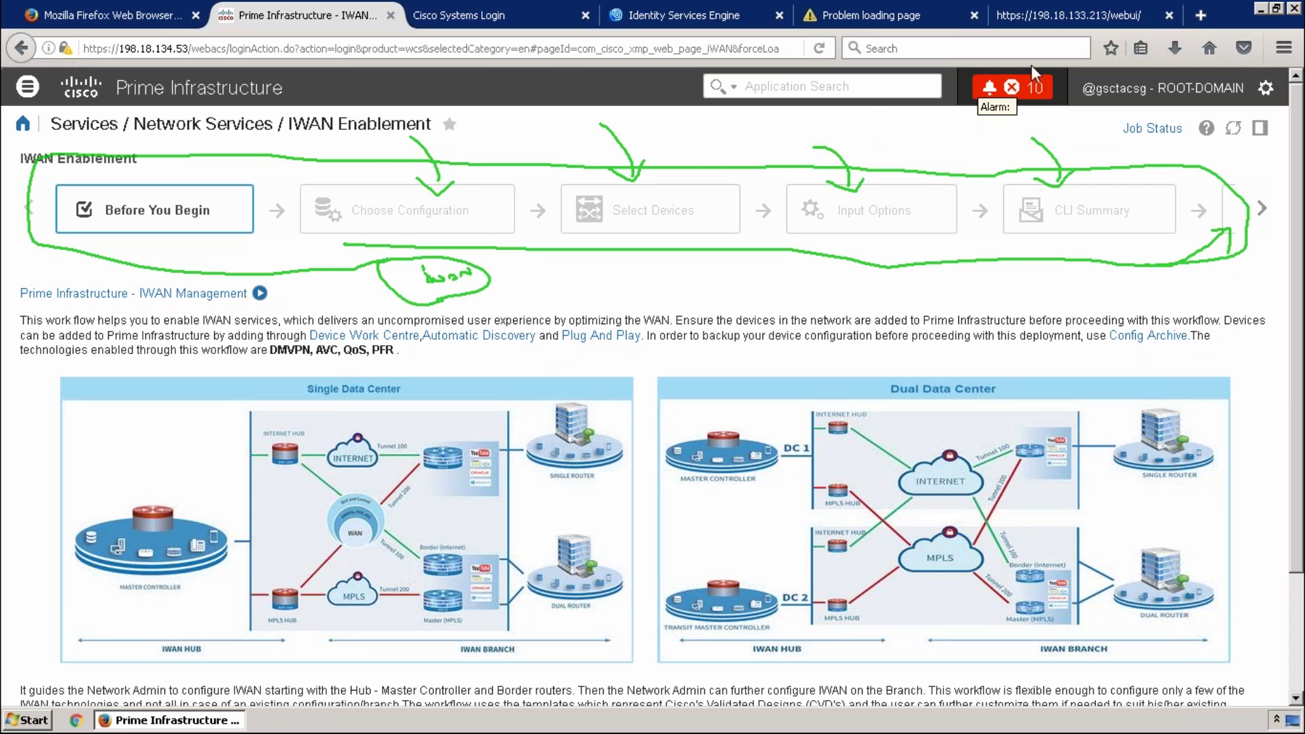
{"action": "key", "text": "Escape"}
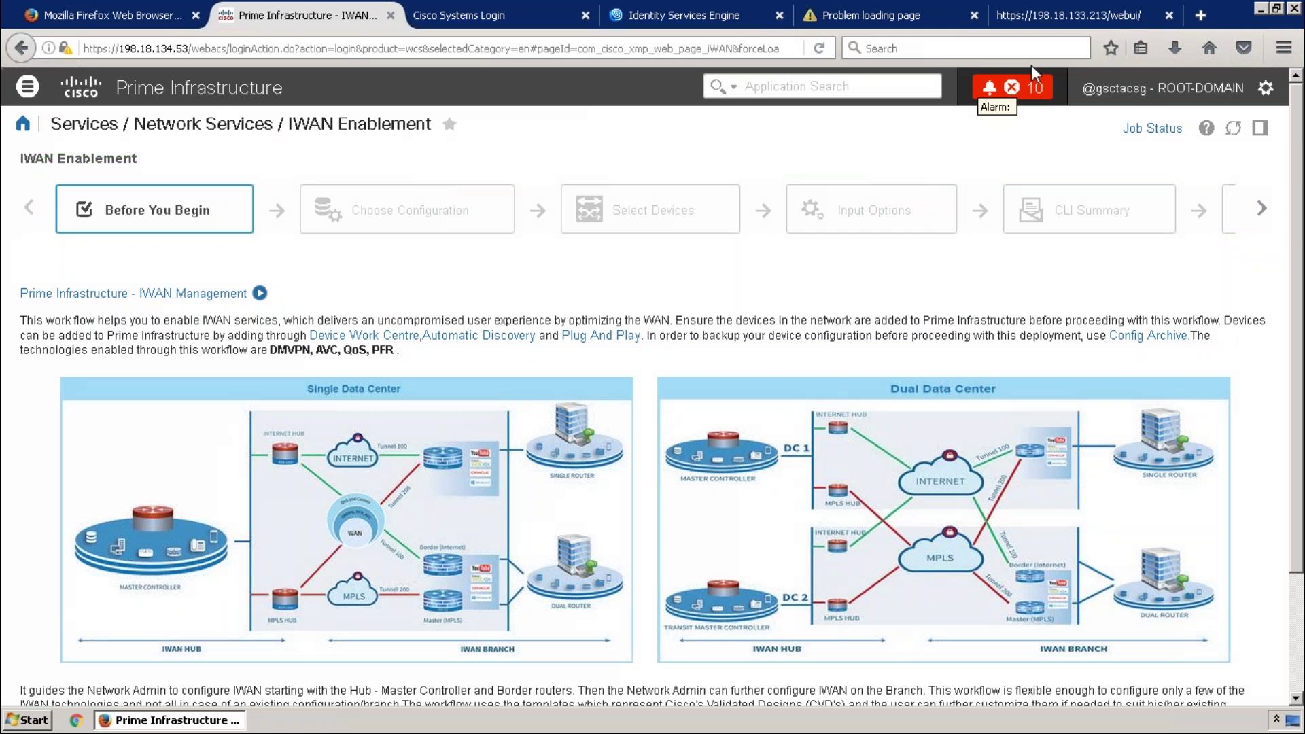
With the main navigation open, box DMVPN, AVC, QoS, PFR in green, add arrows above them and write iWAN beside them.
{"action": "left_click", "coordinate": [30, 85]}
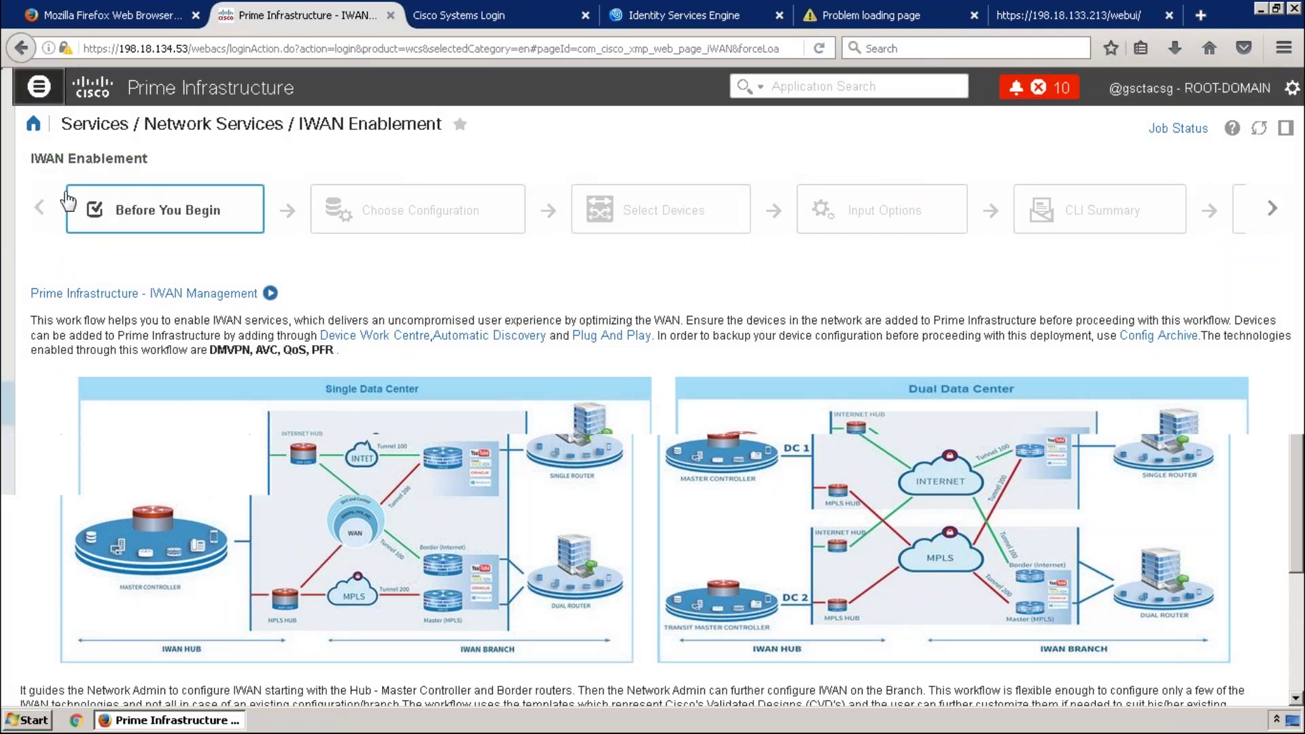
{"action": "left_click", "coordinate": [42, 90]}
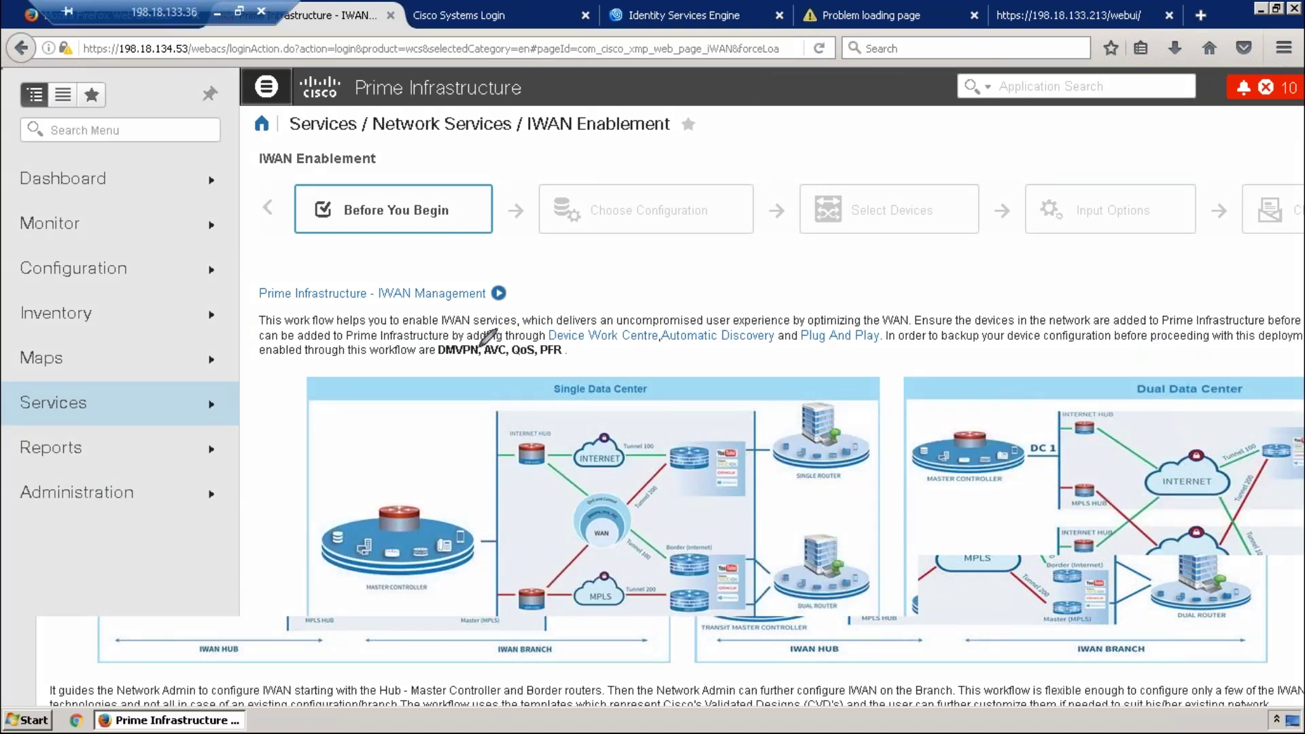
{"action": "mouse_move", "coordinate": [426, 365]}
{"action": "left_mouse_down"}
{"action": "mouse_move", "coordinate": [571, 349]}
{"action": "mouse_move", "coordinate": [454, 338]}
{"action": "mouse_move", "coordinate": [427, 365]}
{"action": "left_mouse_up"}
{"action": "left_click_drag", "start_coordinate": [454, 321], "coordinate": [556, 334]}
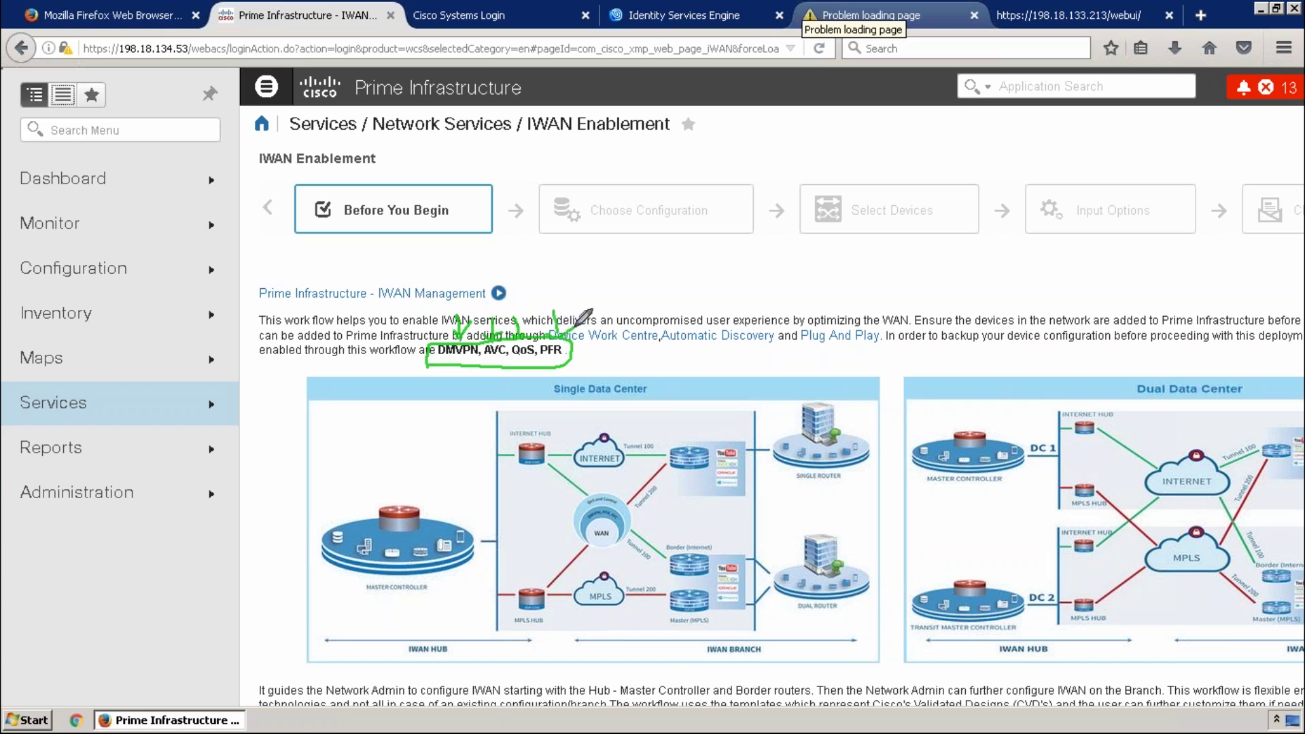
{"action": "mouse_move", "coordinate": [607, 325]}
{"action": "left_mouse_down"}
{"action": "mouse_move", "coordinate": [624, 328]}
{"action": "mouse_move", "coordinate": [673, 288]}
{"action": "left_mouse_up"}
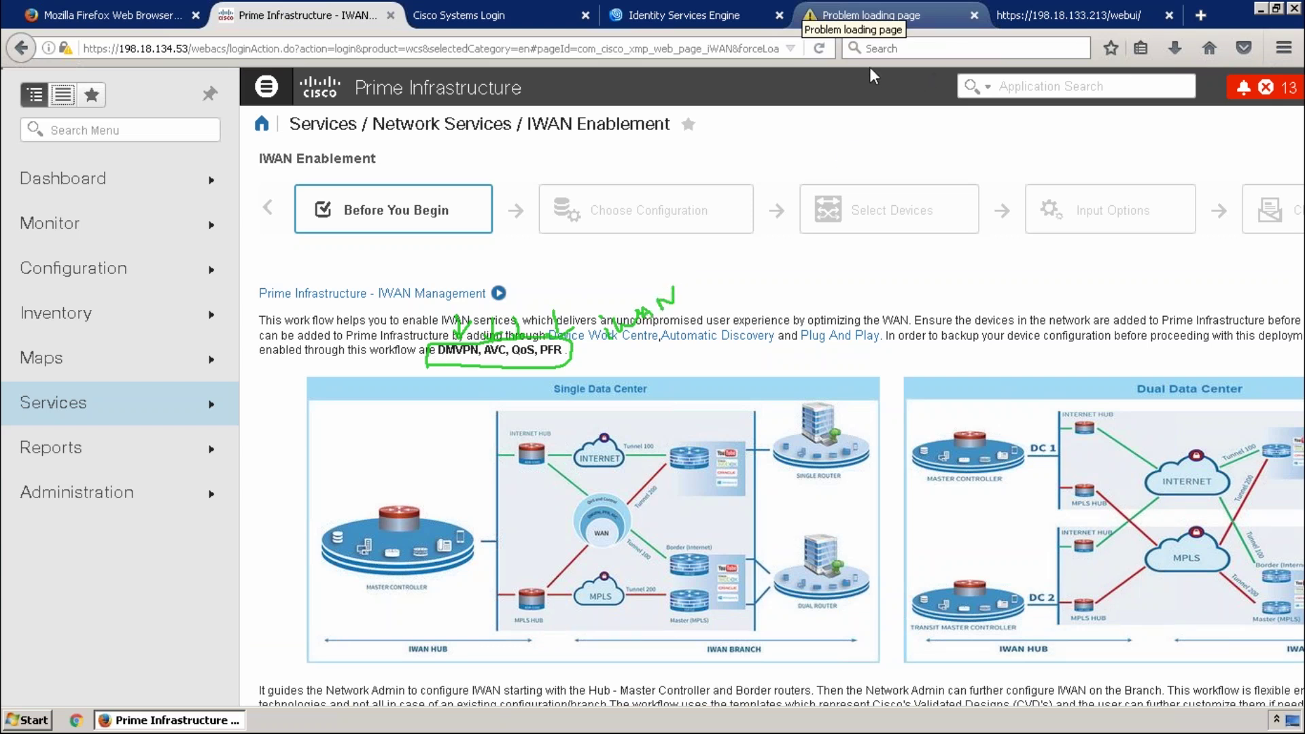
Bracket the Application Visibility & Control entries of Services in green, clear the markings, and open Applications and Services.
{"action": "left_click", "coordinate": [129, 411]}
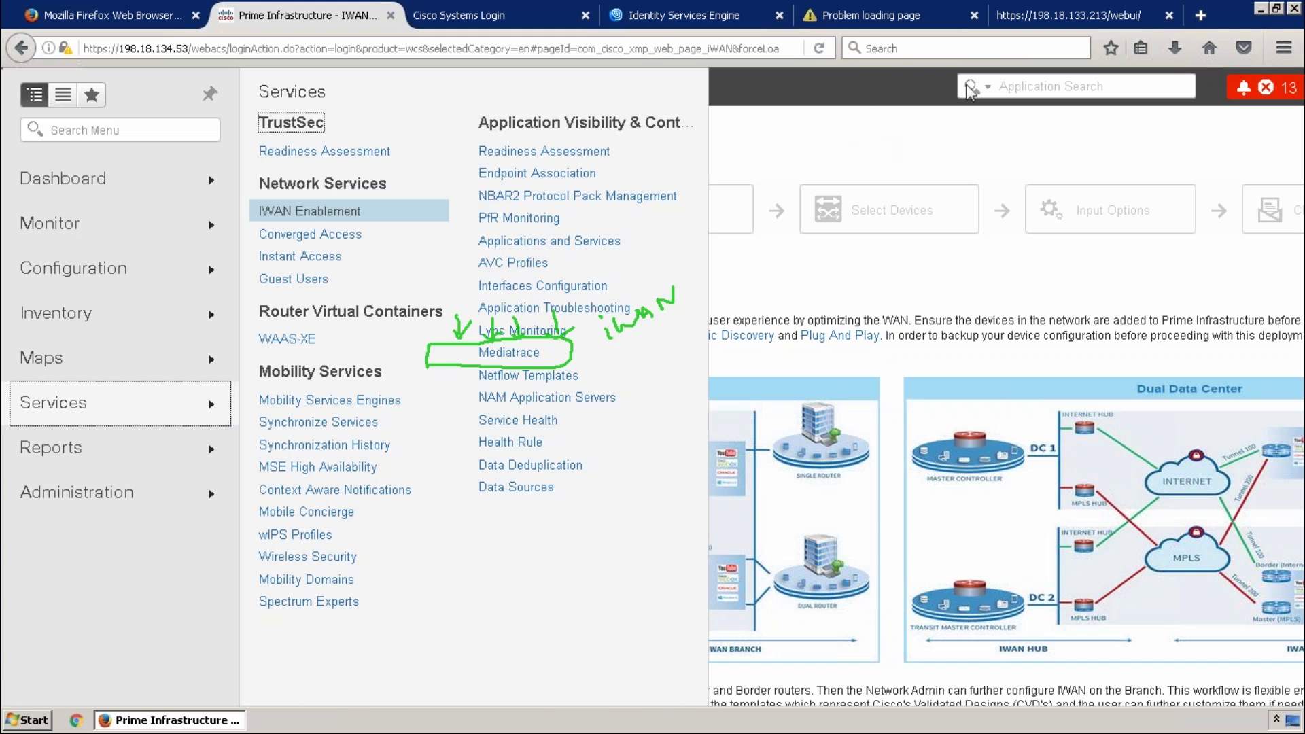
{"action": "left_click_drag", "start_coordinate": [480, 184], "coordinate": [507, 236]}
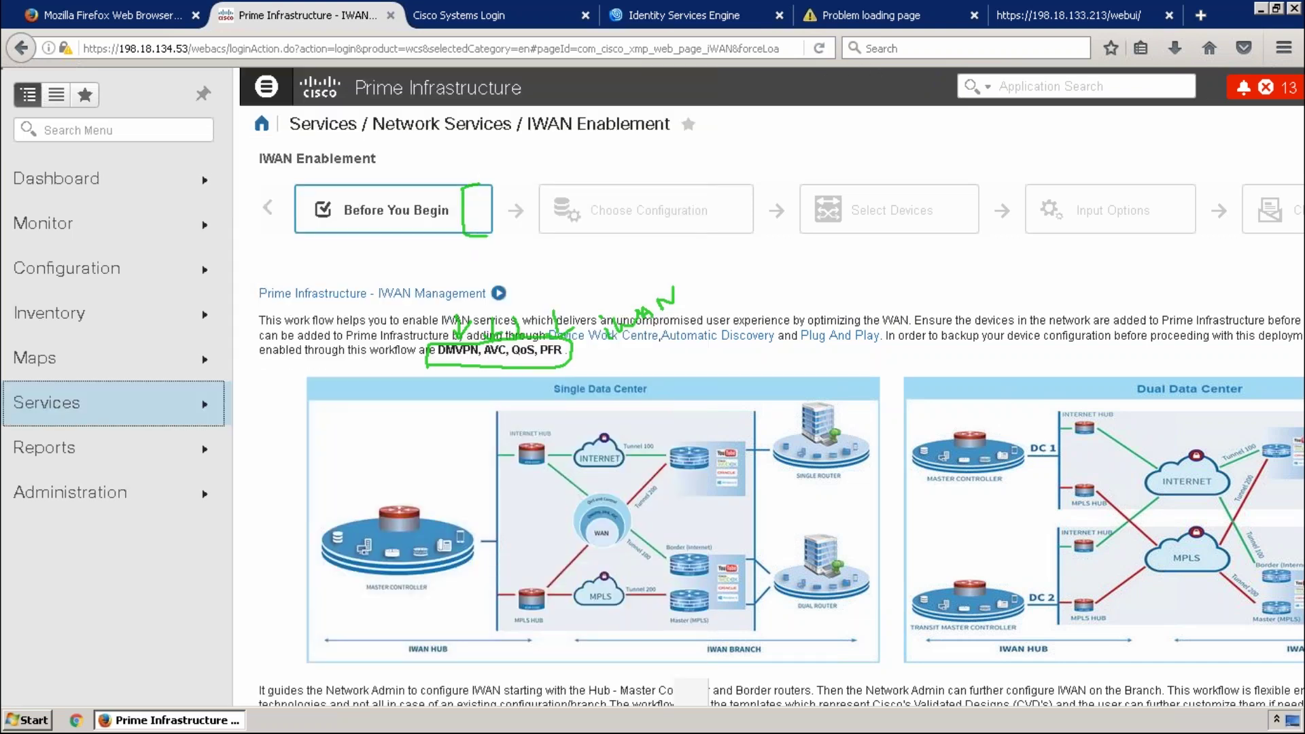
{"action": "key", "text": "Escape"}
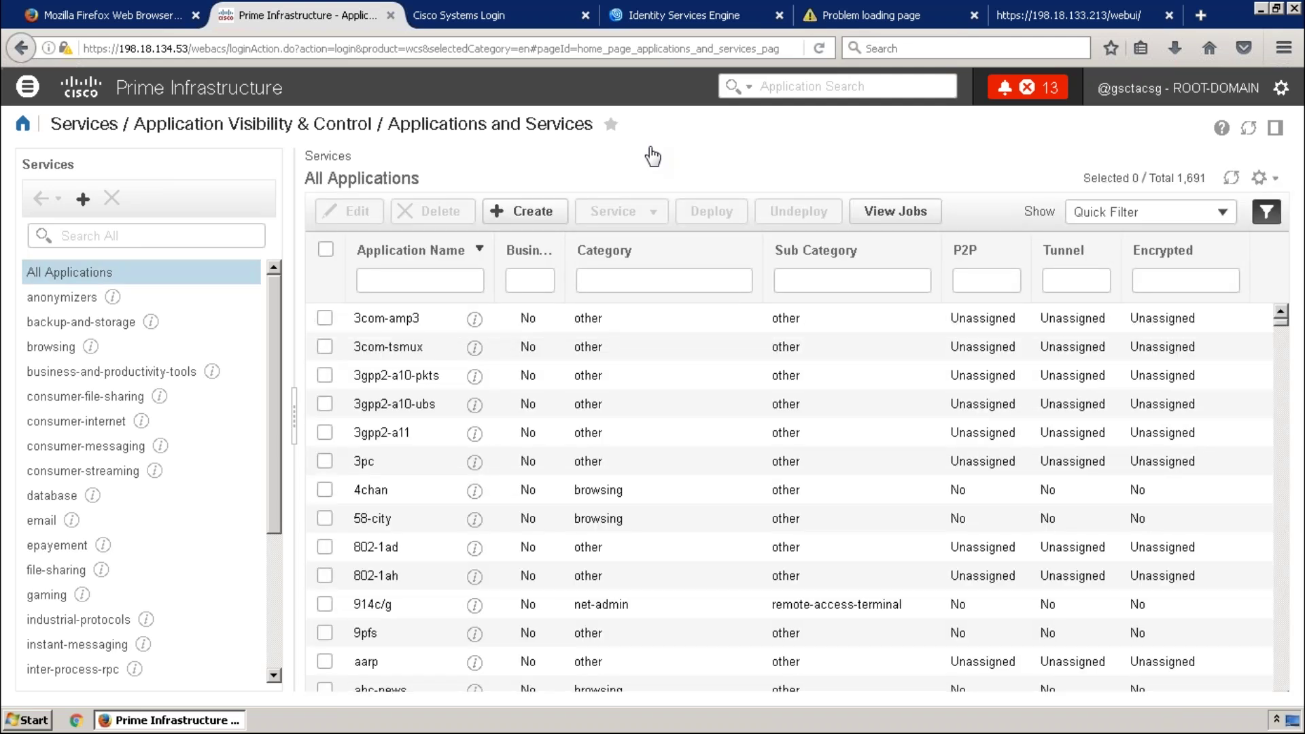
Filter the applications list to Business Critical Yes and widen the Business Critical column to show its full heading.
{"action": "left_click", "coordinate": [275, 577]}
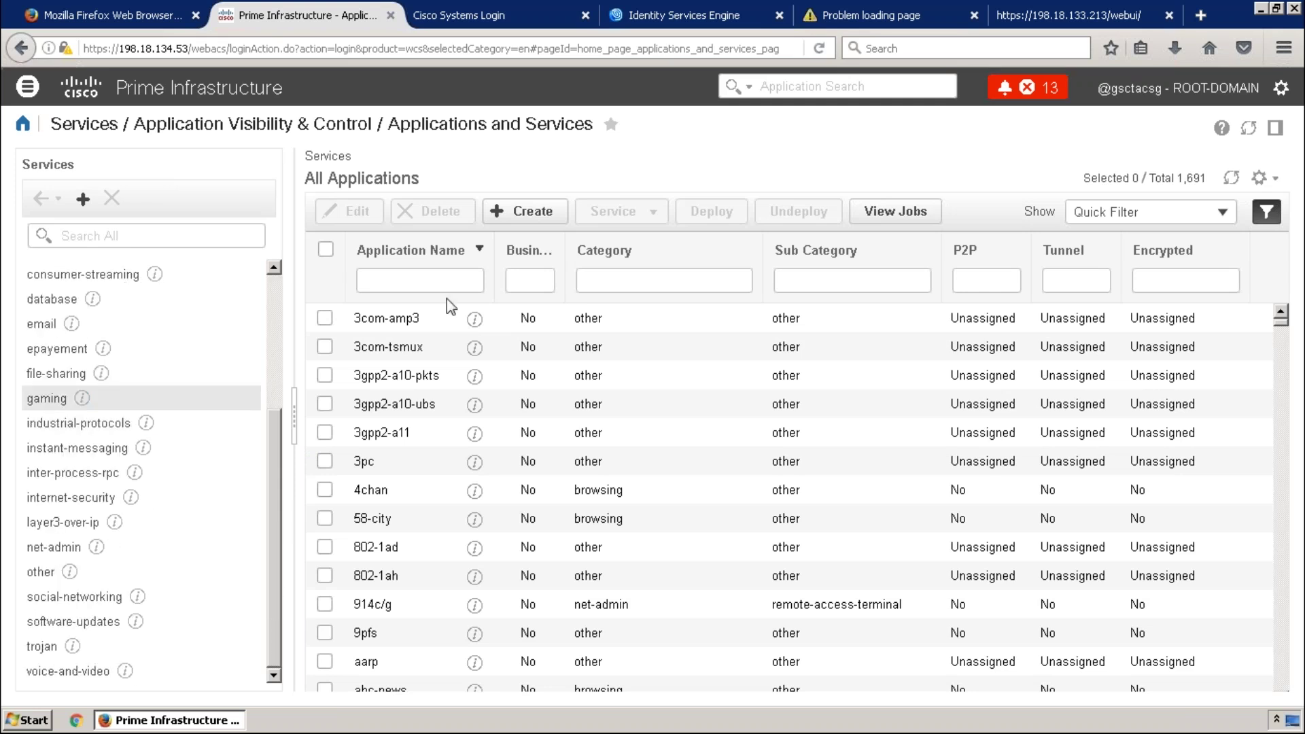
{"action": "left_click", "coordinate": [530, 280]}
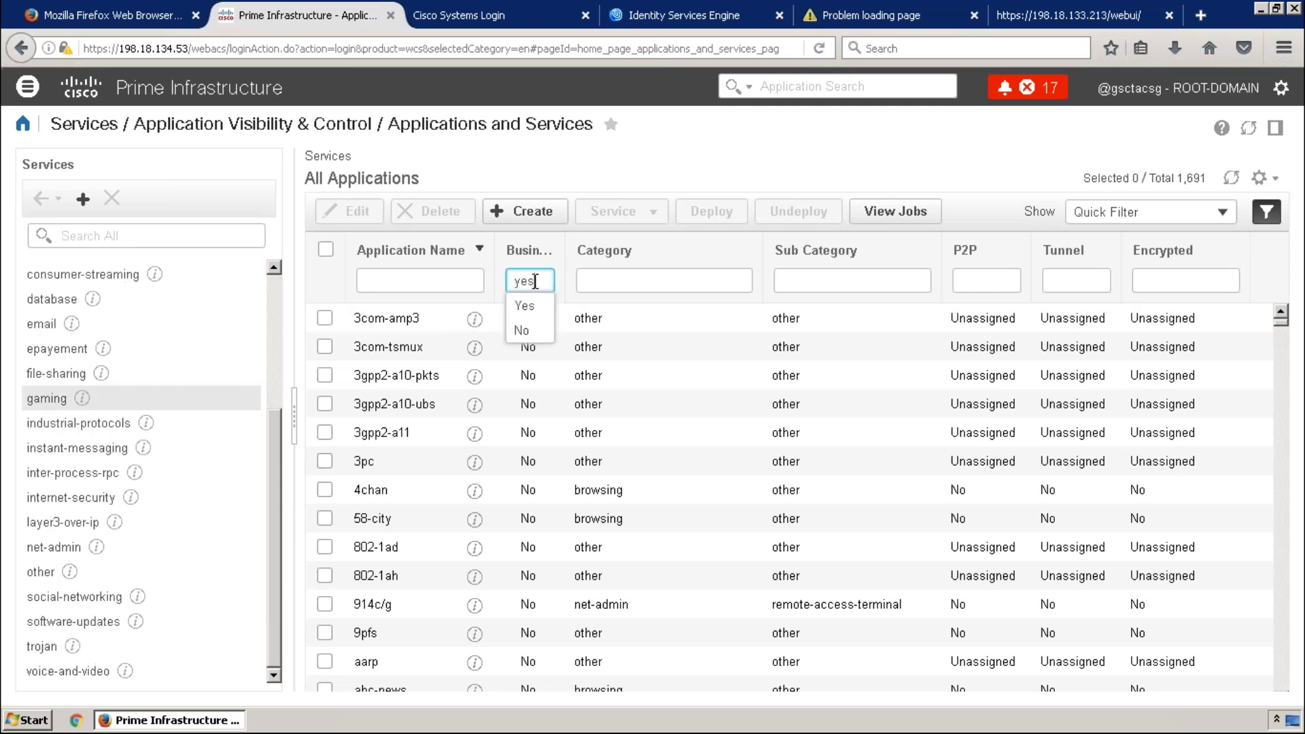
{"action": "key", "text": "Return"}
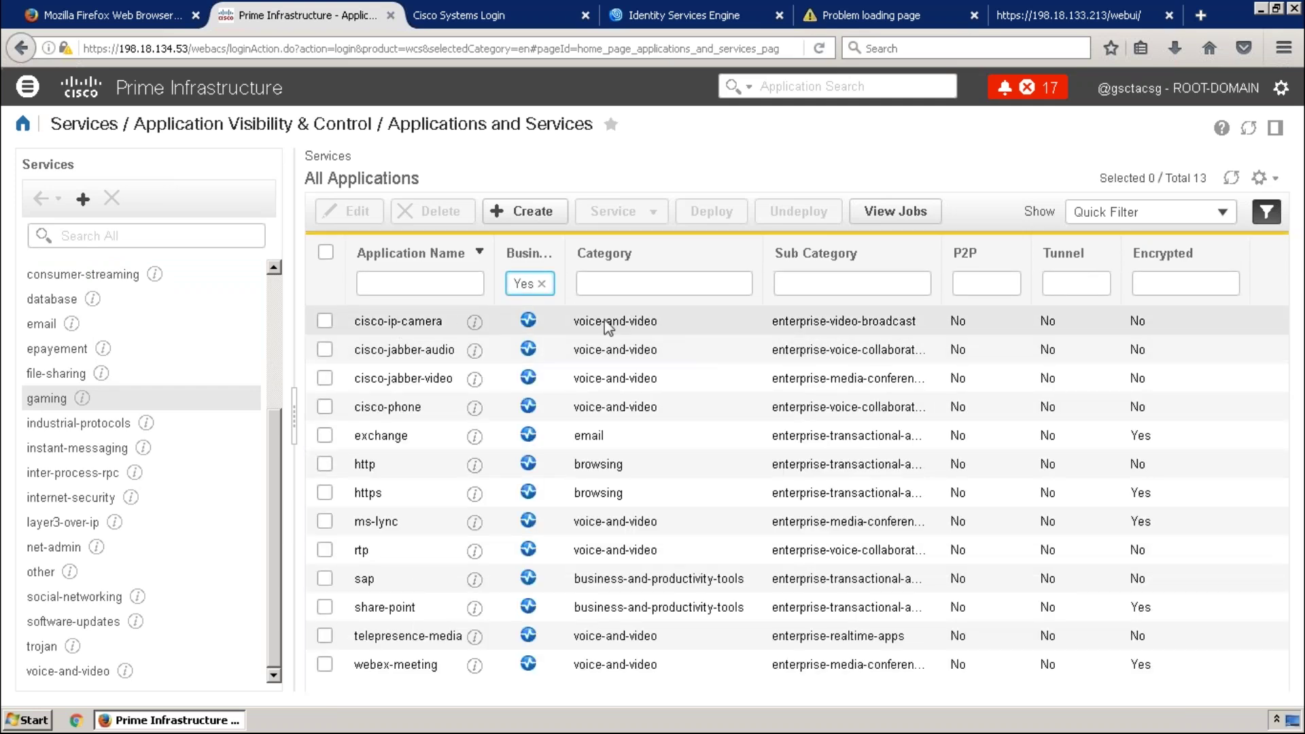
{"action": "left_click_drag", "start_coordinate": [565, 237], "coordinate": [715, 244]}
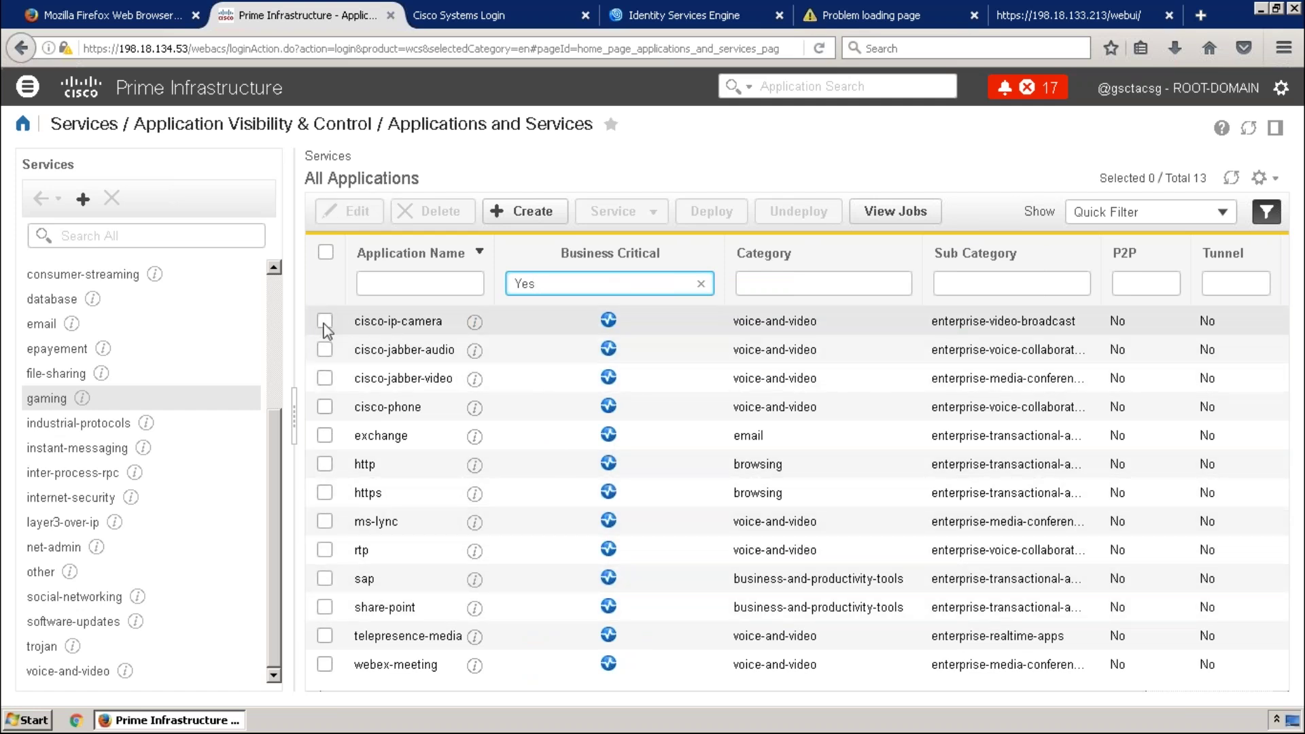
Select the cisco-ip-camera application and open its Business Critical value for editing within the row.
{"action": "left_click", "coordinate": [424, 325]}
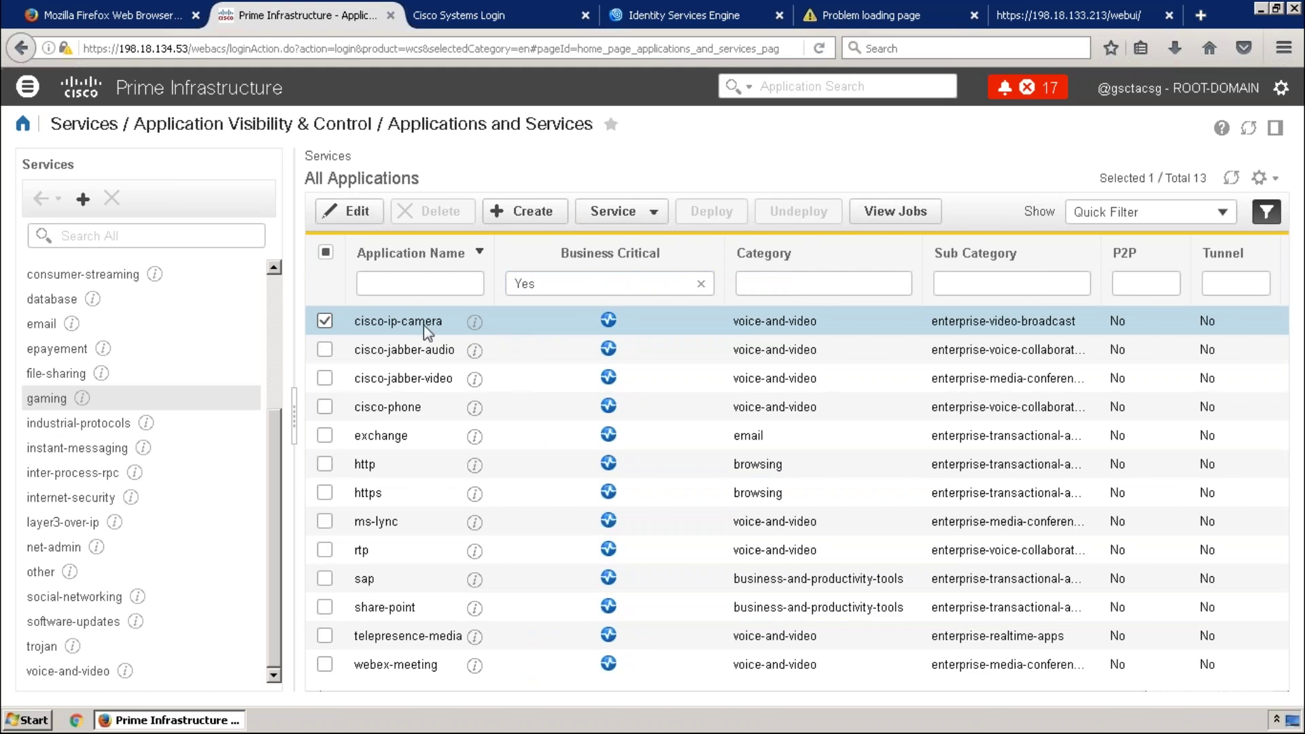
{"action": "double_click", "coordinate": [609, 322]}
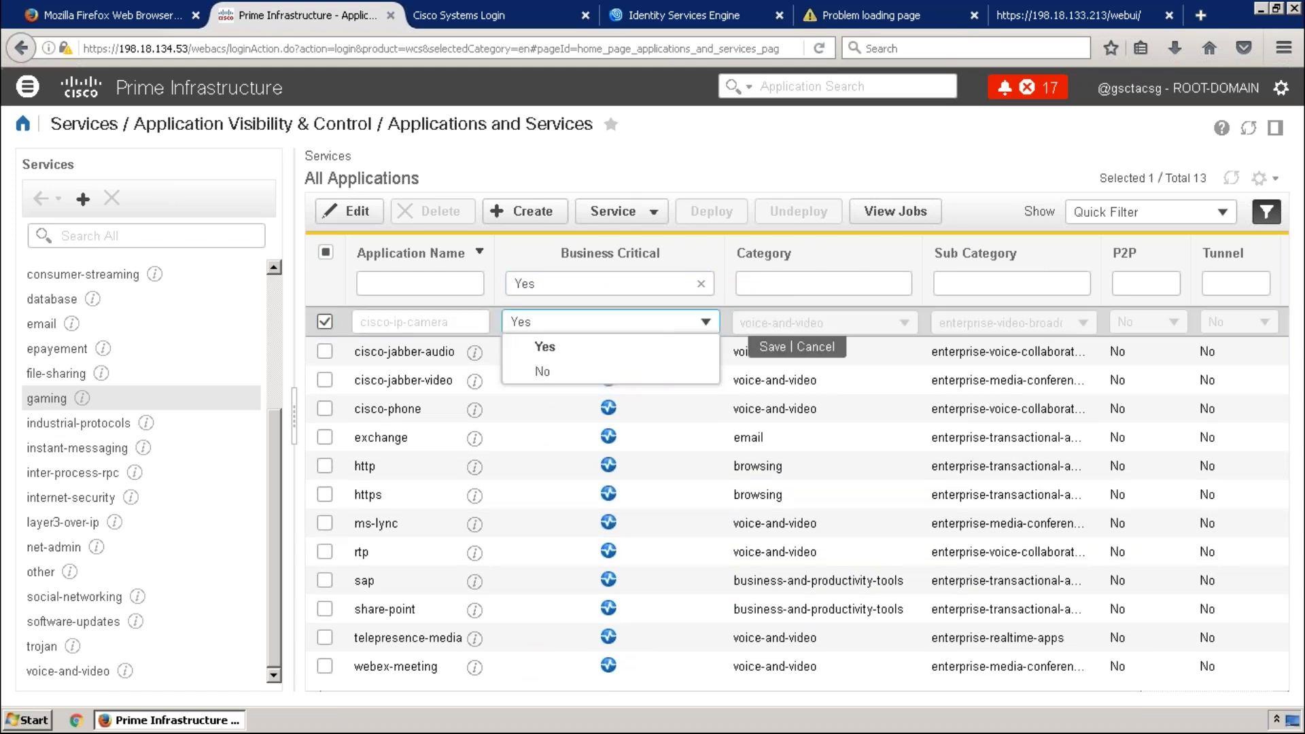
{"action": "left_click", "coordinate": [422, 354]}
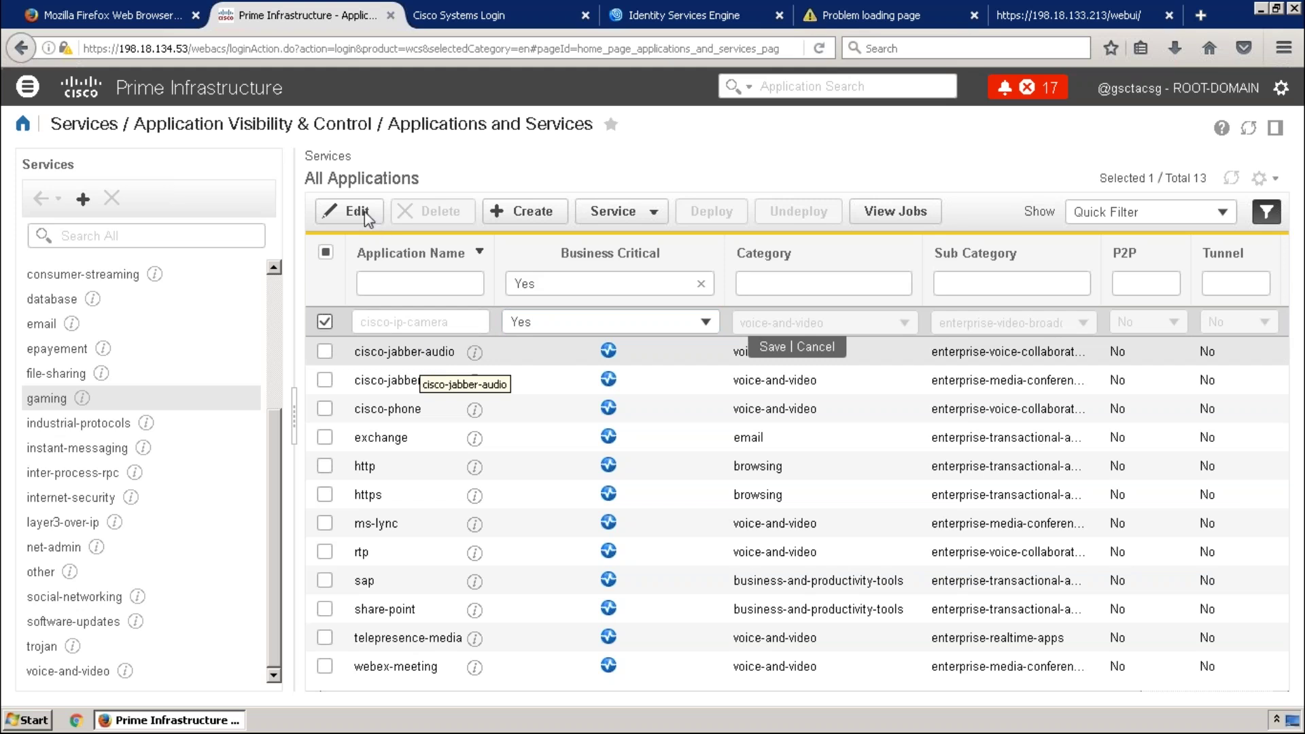
Edit the cisco-jabber-audio application to turn off Business Critical, save the update, and view its application details.
{"action": "left_click", "coordinate": [325, 352]}
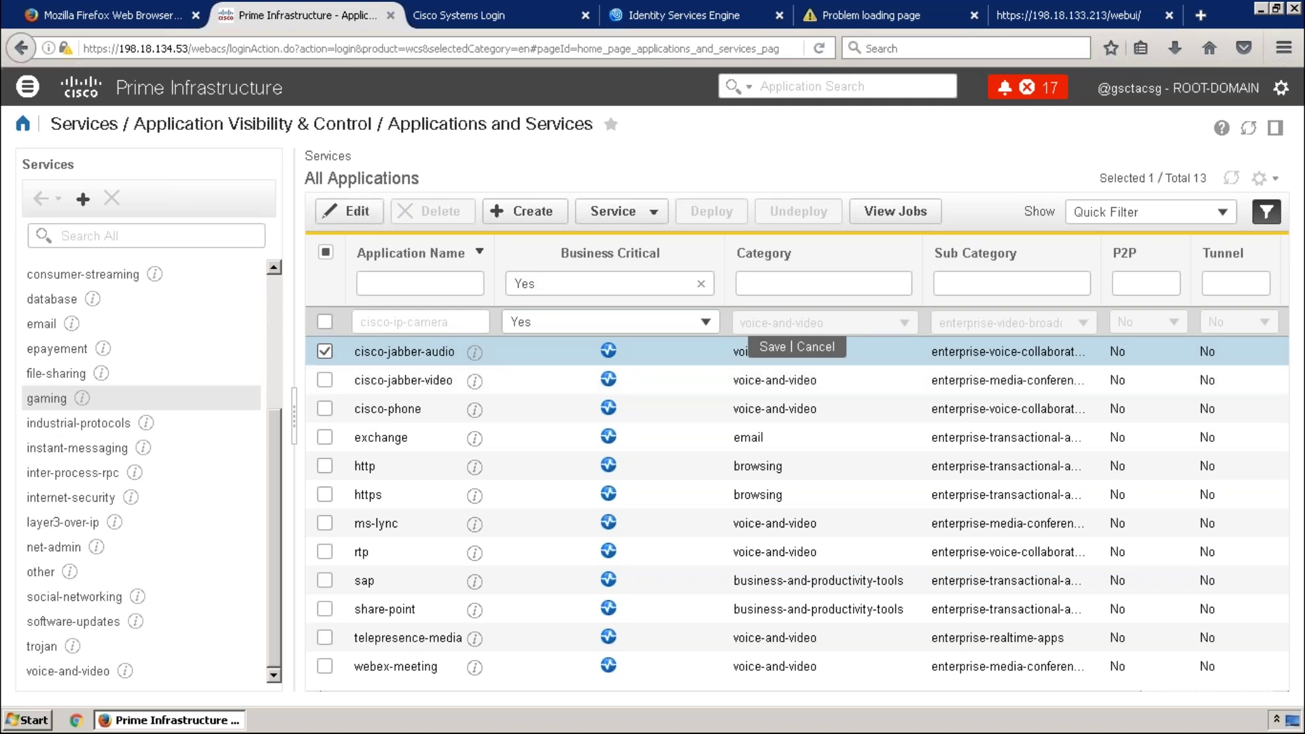
{"action": "left_click", "coordinate": [351, 211]}
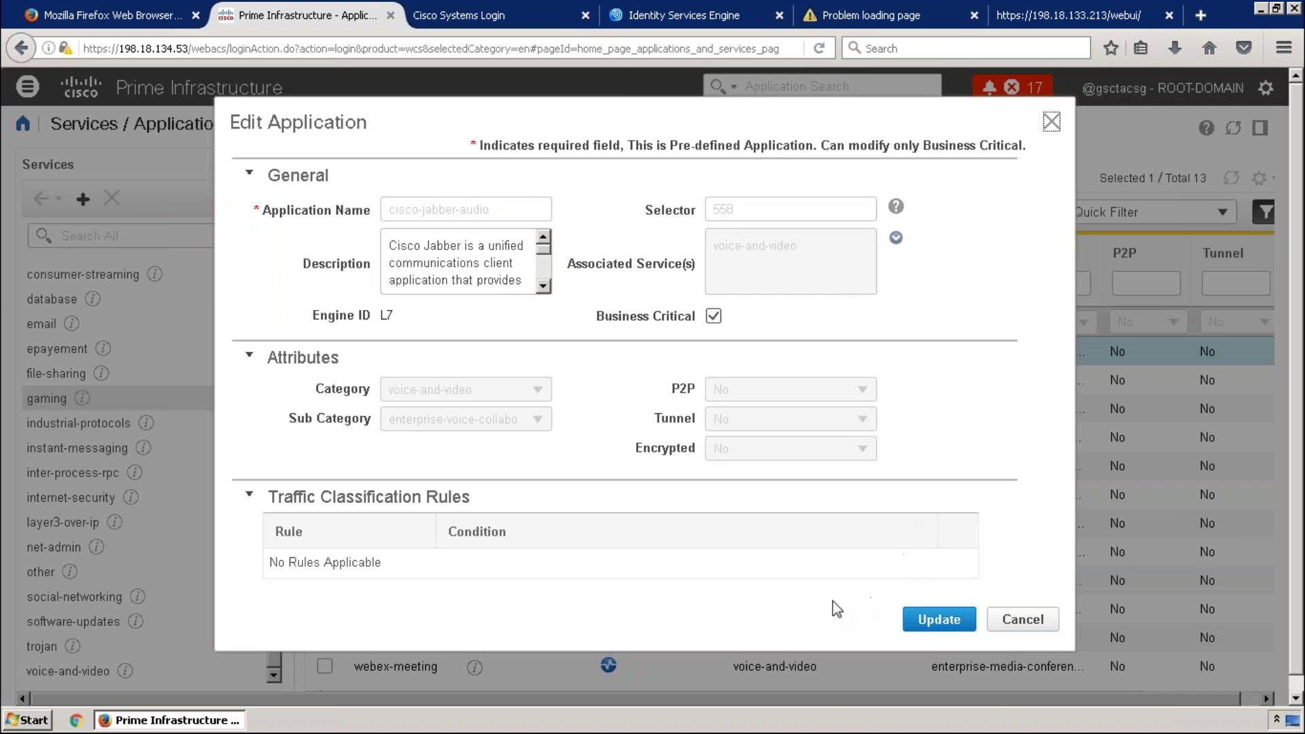
{"action": "double_click", "coordinate": [524, 284]}
{"action": "key", "text": "ctrl+a"}
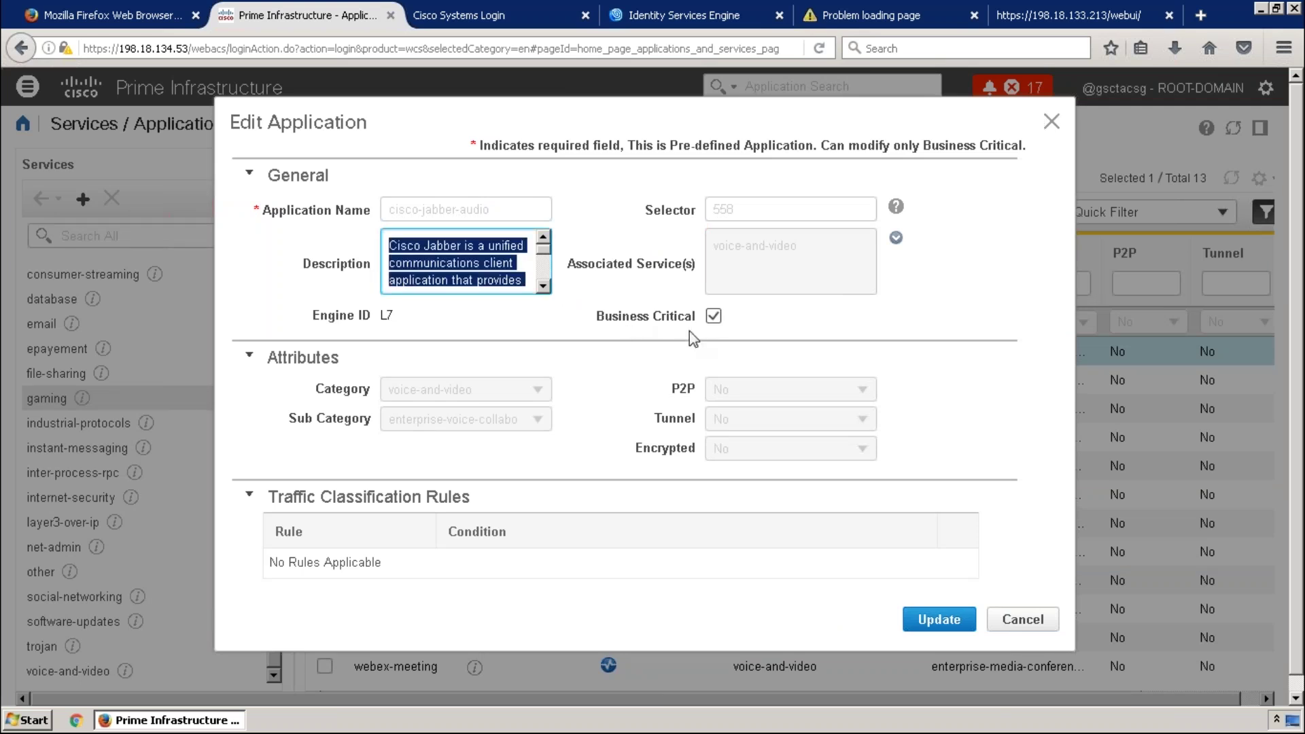
{"action": "left_click", "coordinate": [714, 317]}
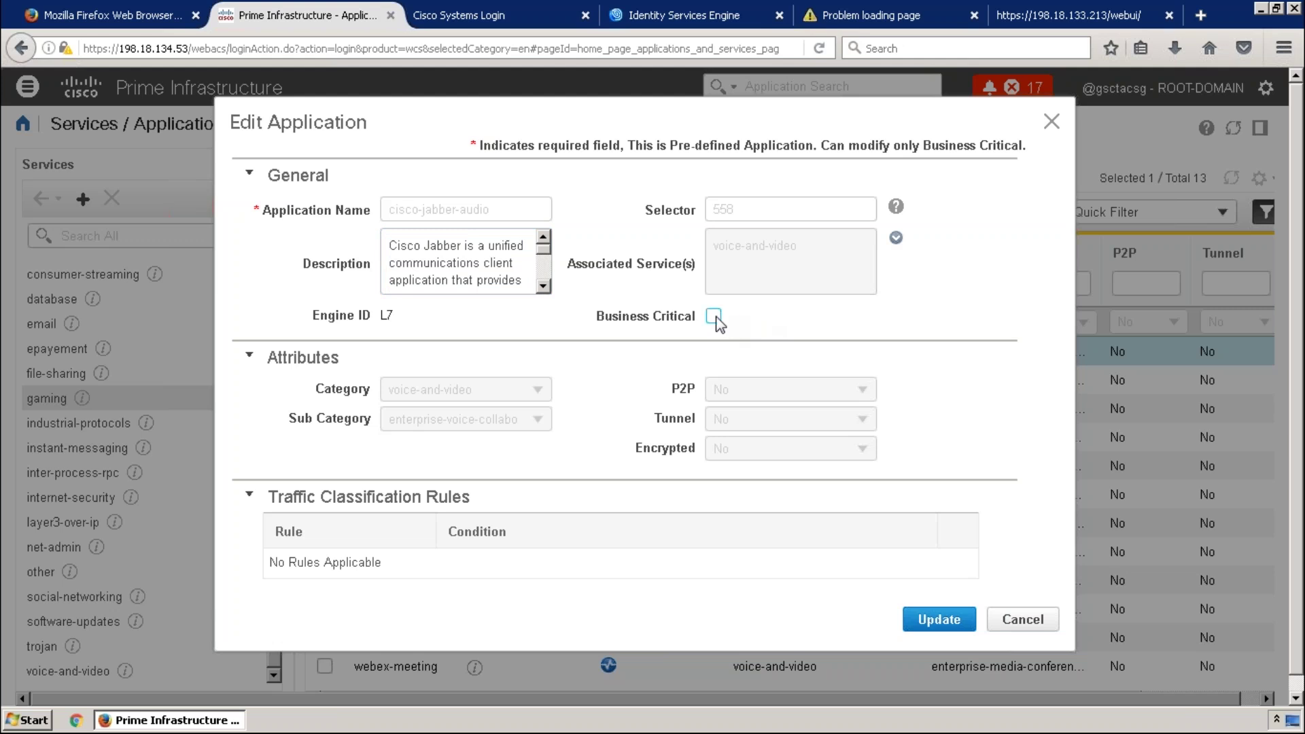
{"action": "left_click", "coordinate": [924, 622]}
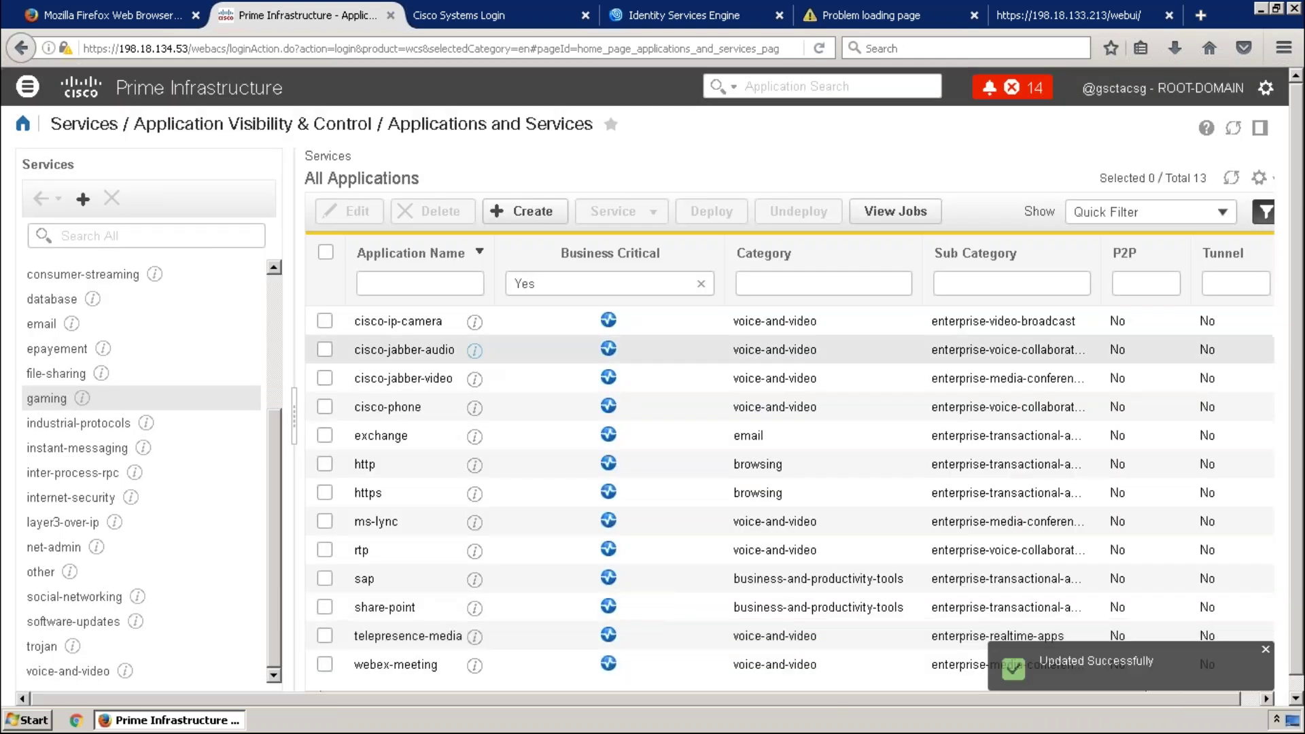
{"action": "left_click", "coordinate": [474, 350]}
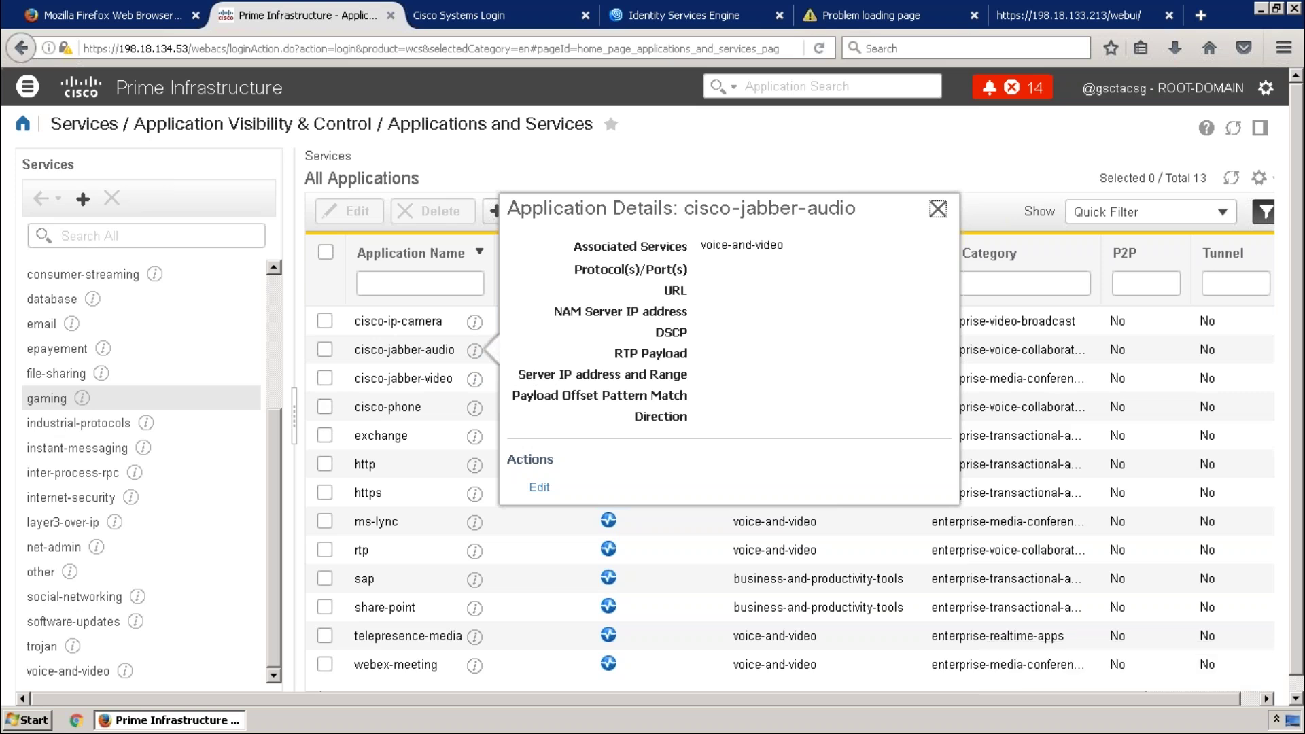
{"action": "left_click", "coordinate": [939, 207]}
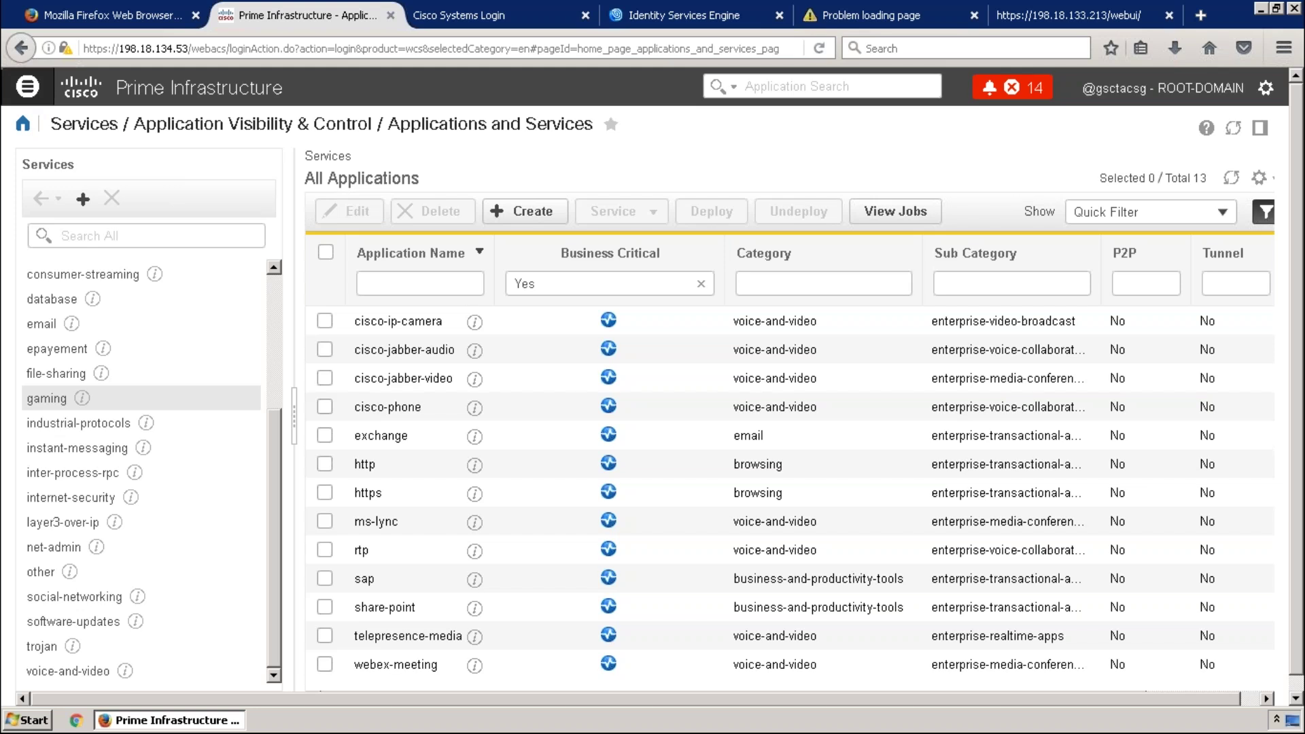
Open the PSIRT and EOX report from Reports and show the Device Hardware EOX list.
{"action": "left_click", "coordinate": [27, 87]}
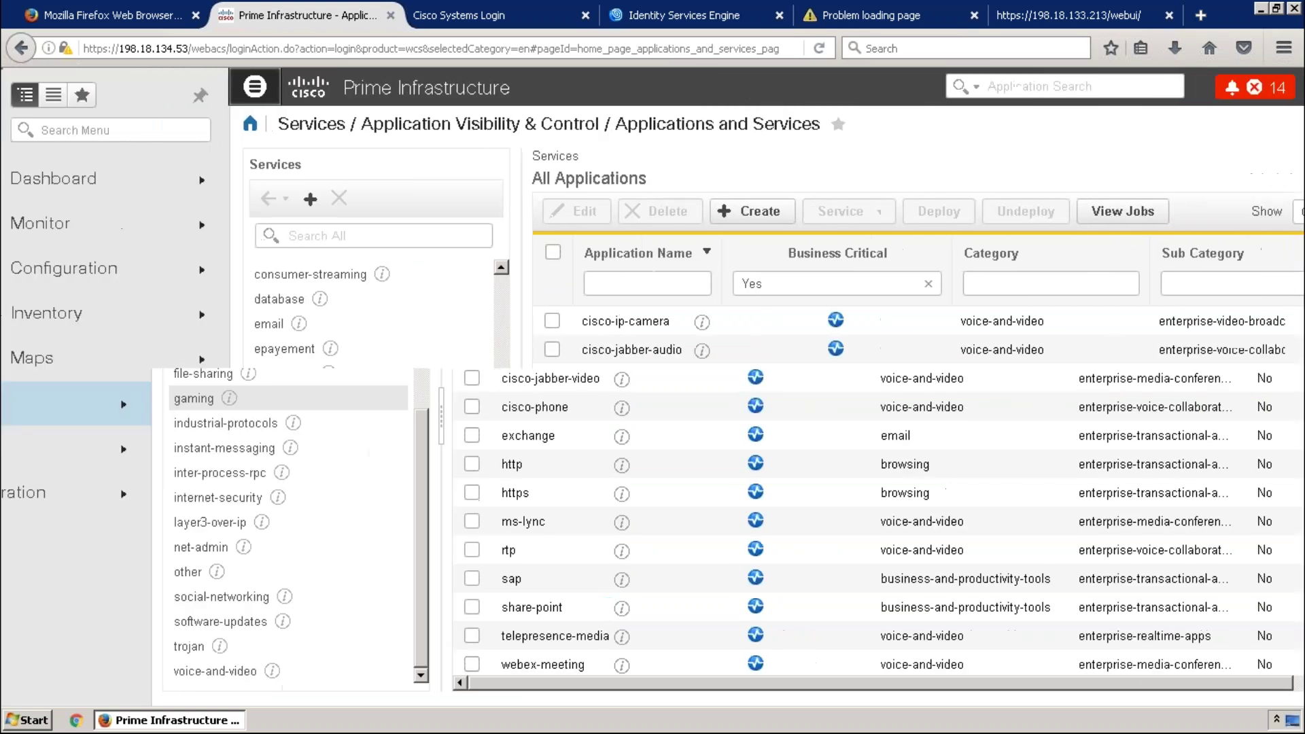
{"action": "left_click", "coordinate": [102, 410]}
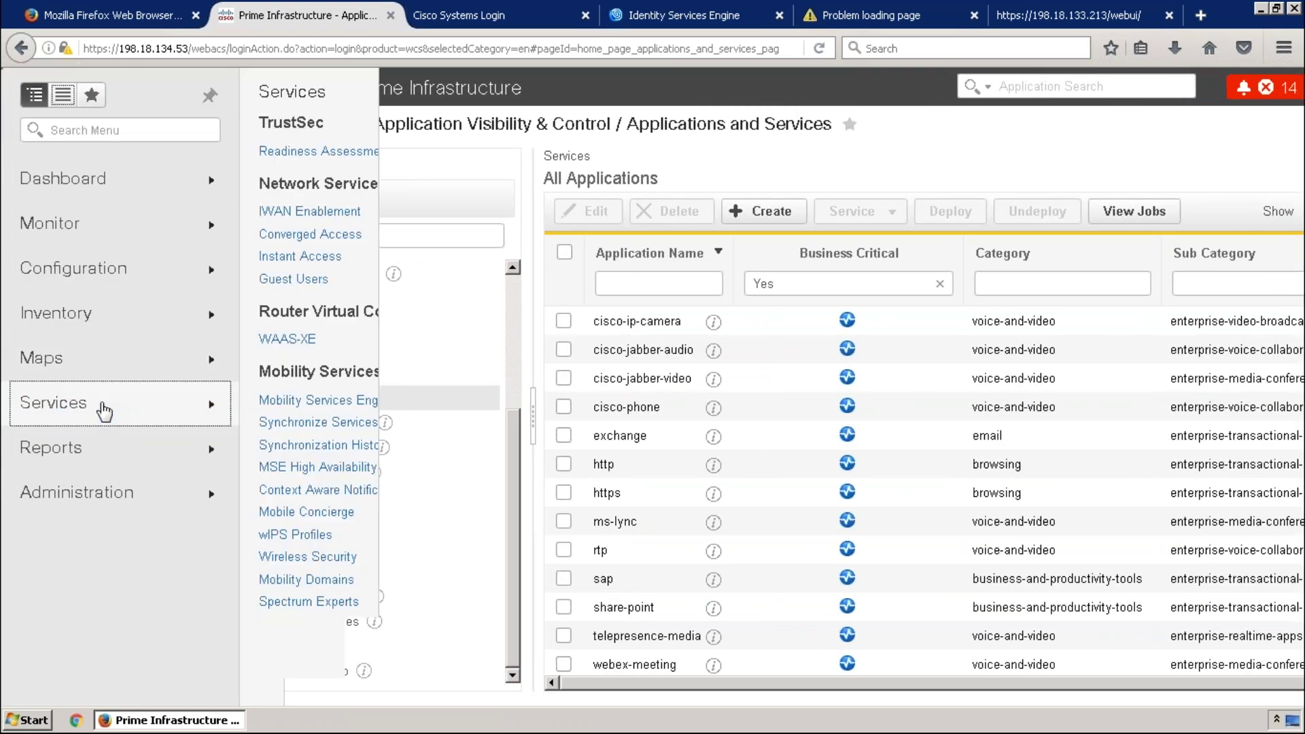
{"action": "left_click", "coordinate": [97, 464]}
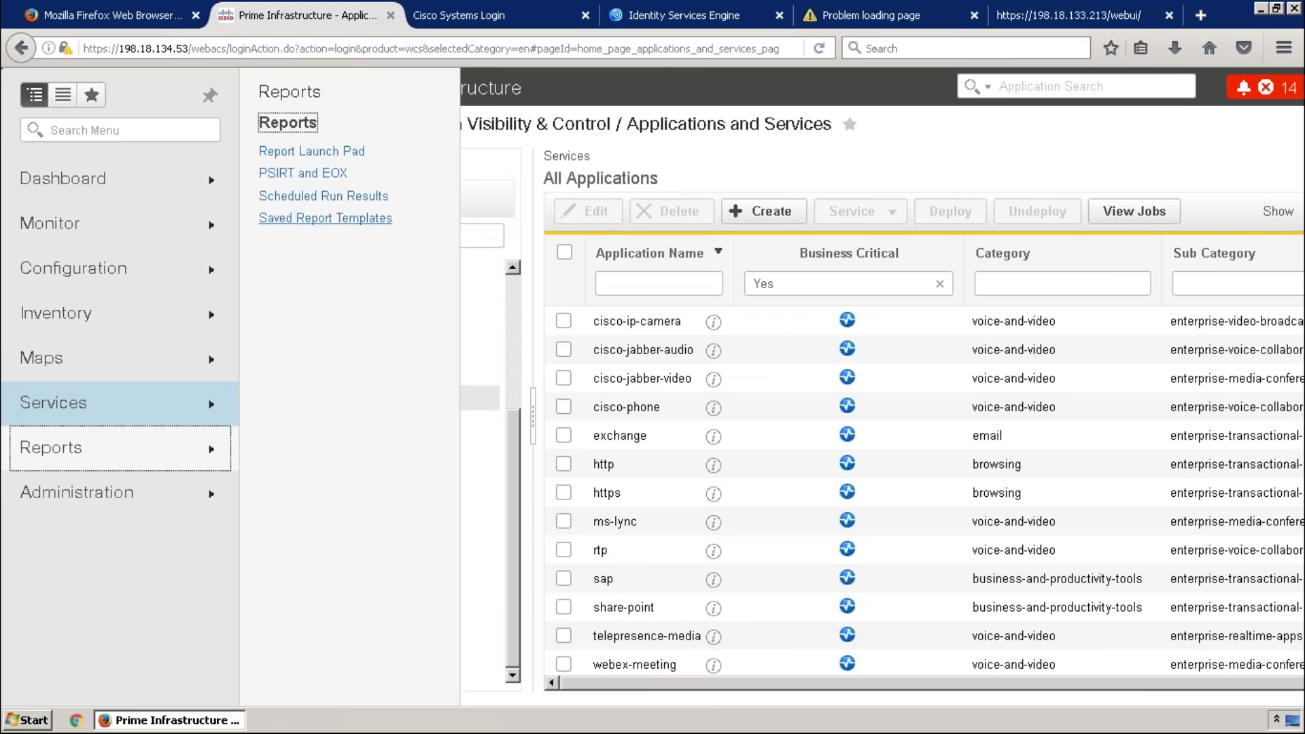
{"action": "left_click", "coordinate": [286, 175]}
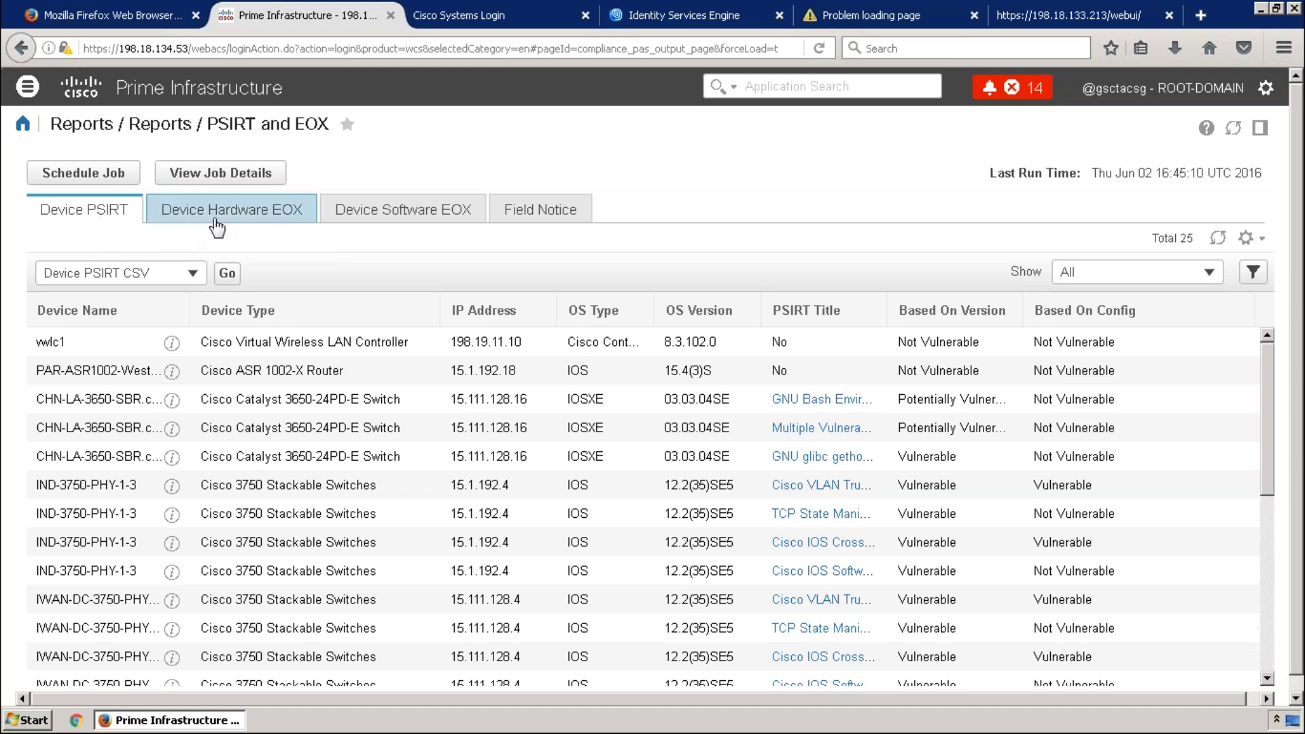
{"action": "left_click", "coordinate": [237, 222]}
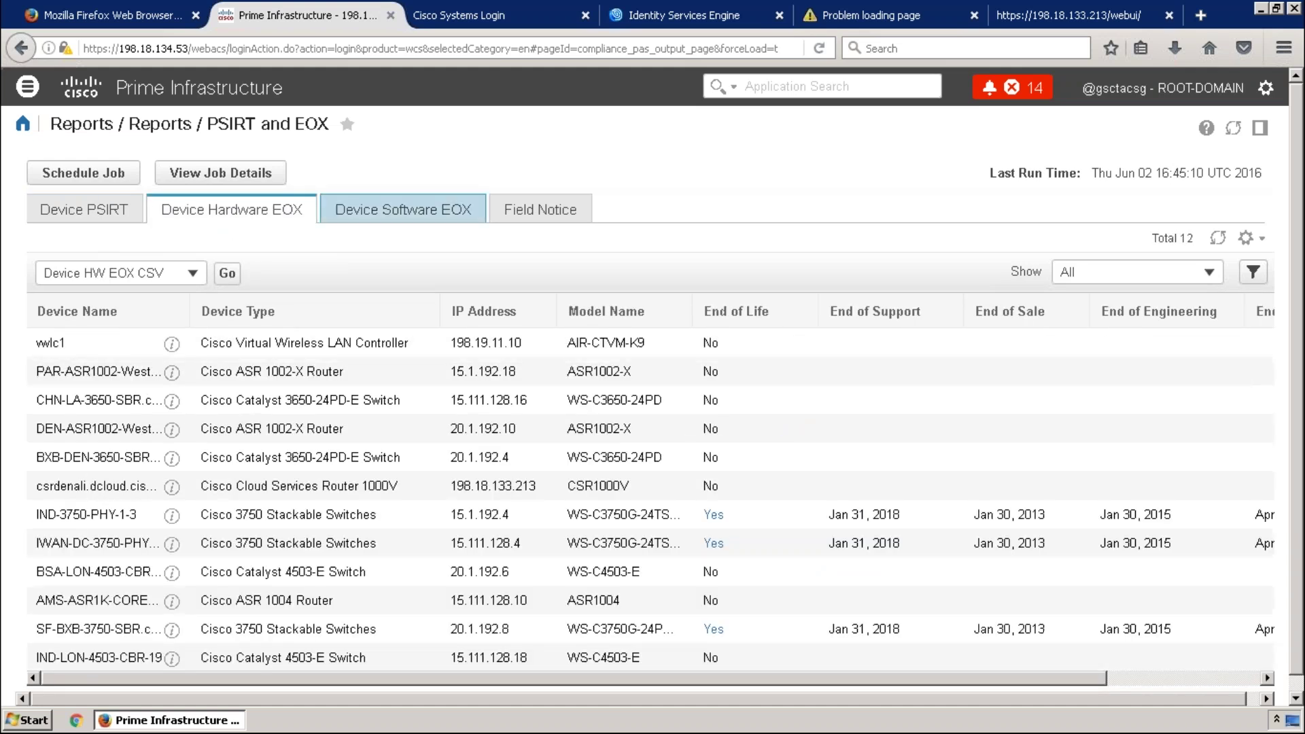
Show the Device Software EOX list and the Field Notice list, and examine the field notice entry for the SF-BXB-3750 switch.
{"action": "left_click", "coordinate": [435, 216]}
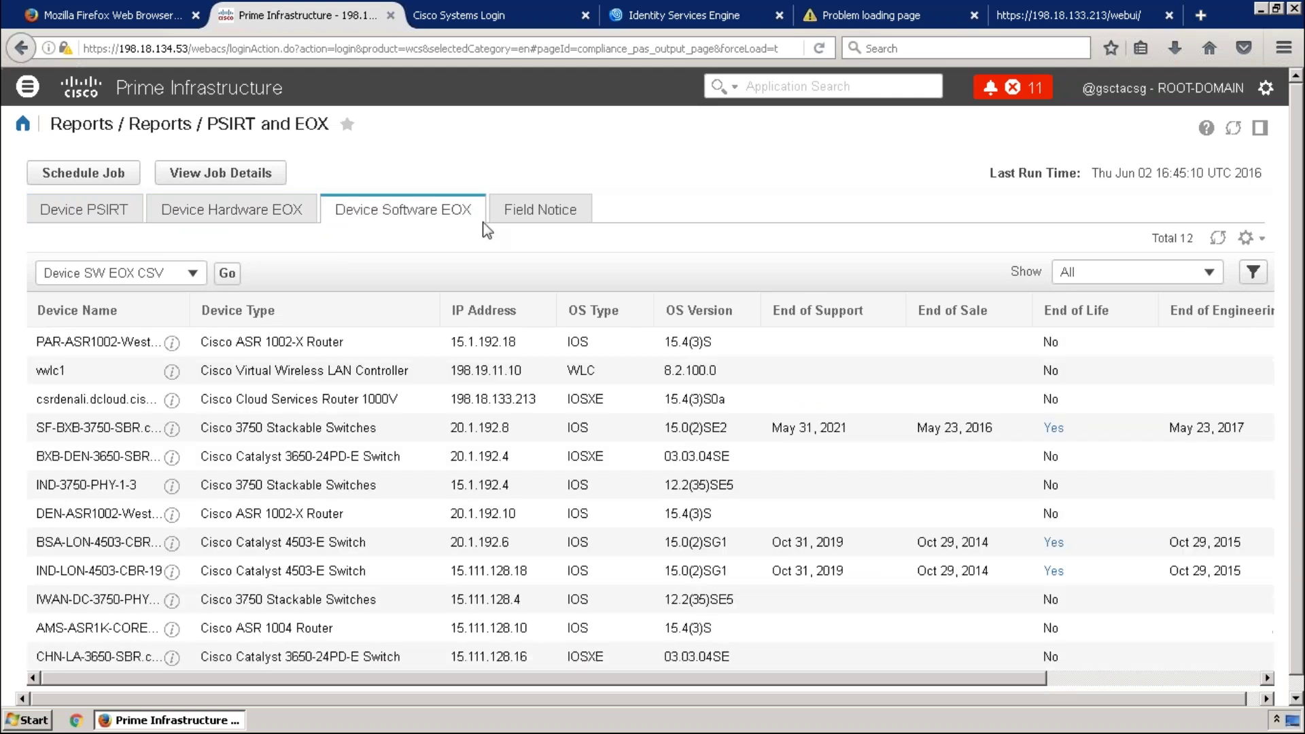
{"action": "left_click", "coordinate": [539, 217]}
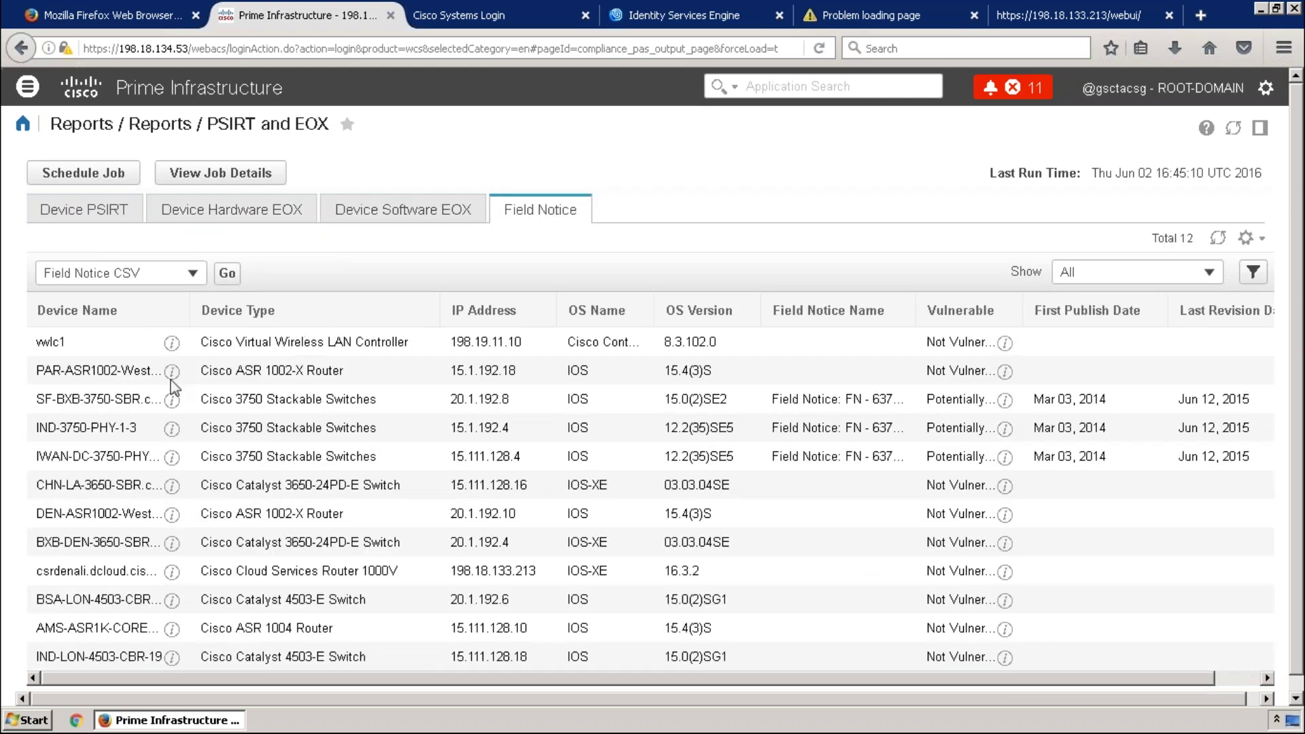
{"action": "double_click", "coordinate": [107, 401]}
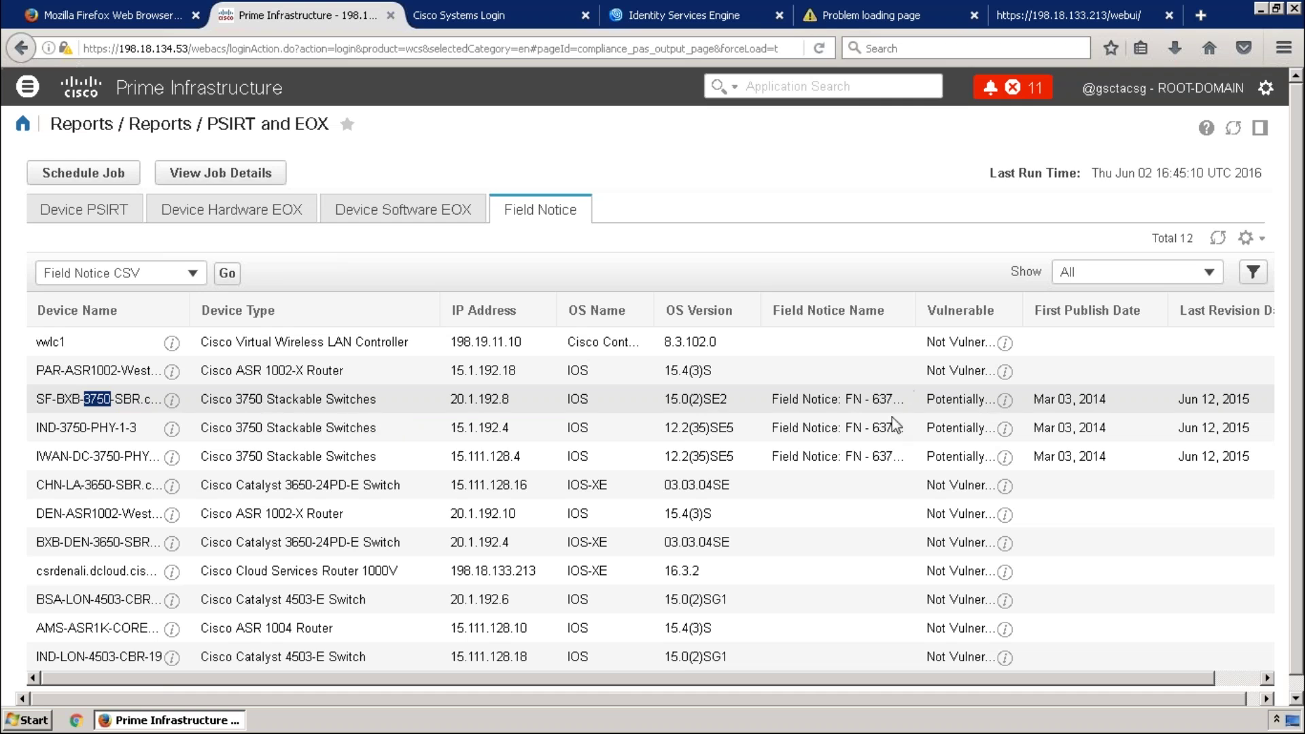
{"action": "triple_click", "coordinate": [878, 402]}
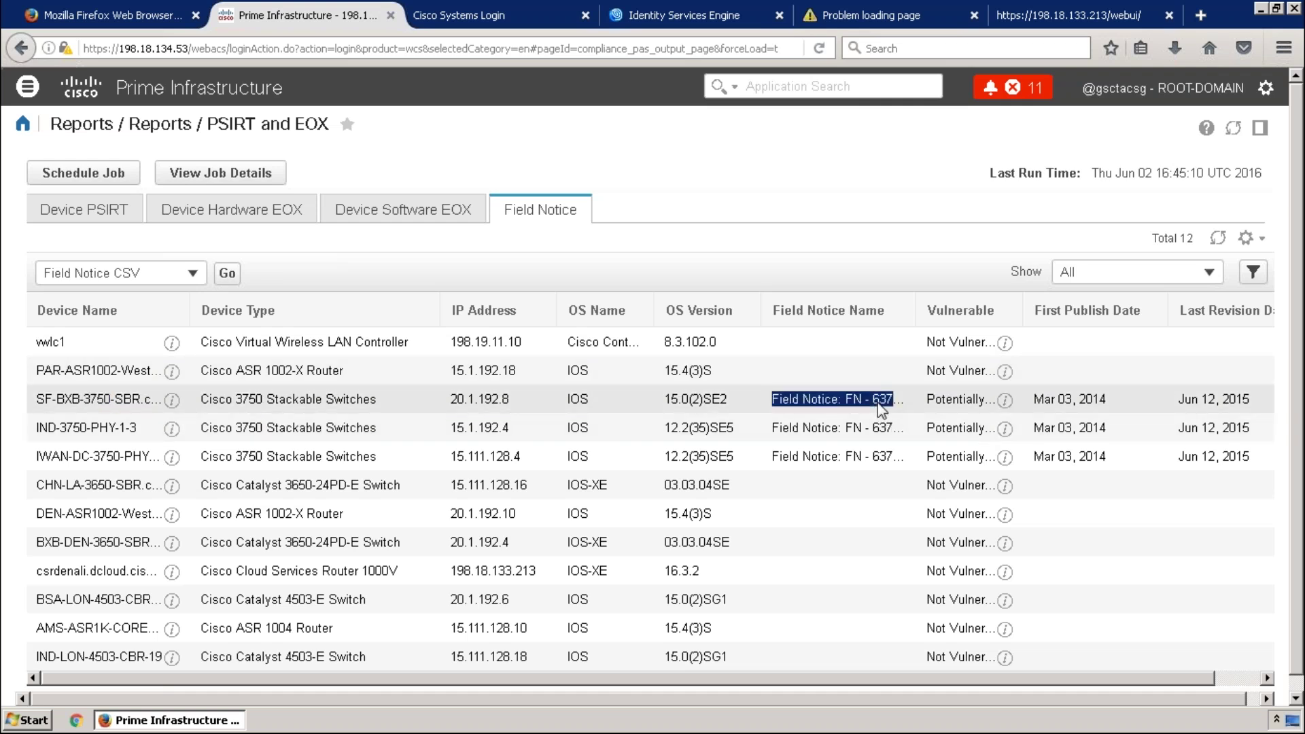
{"action": "right_click", "coordinate": [878, 402]}
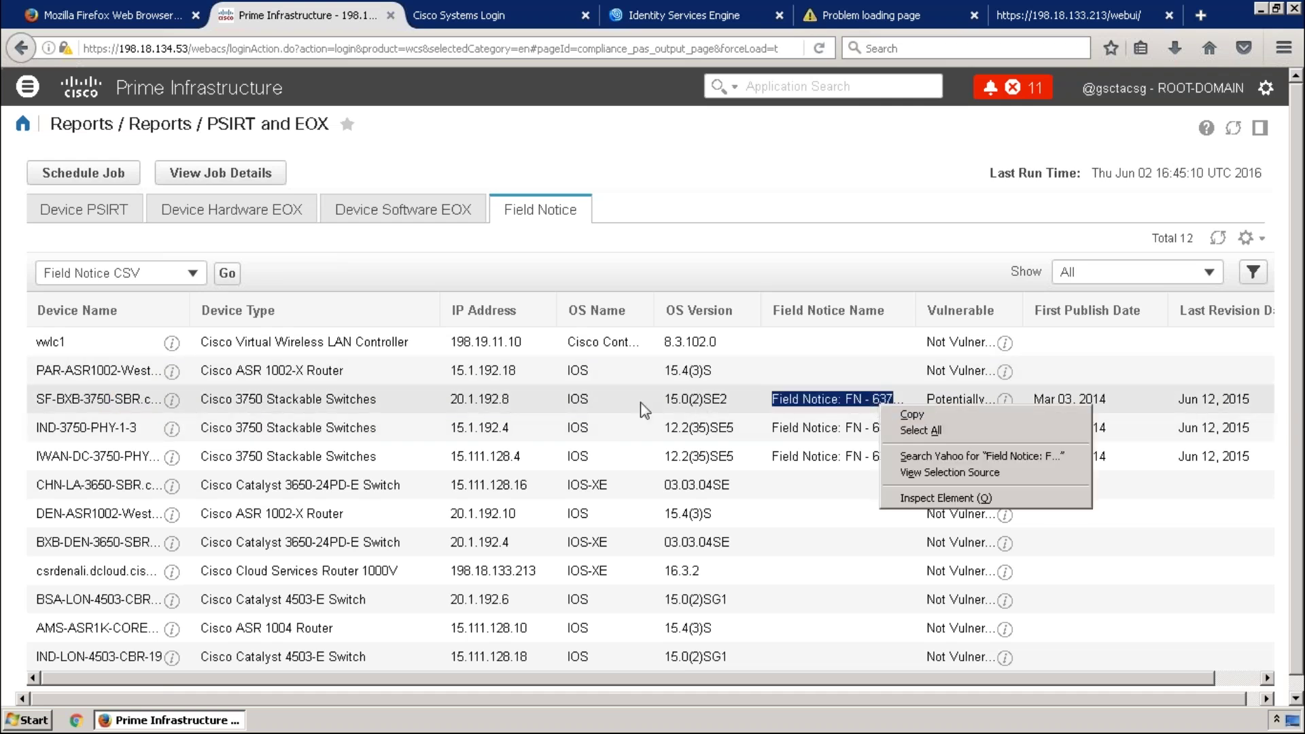
{"action": "left_click", "coordinate": [475, 396]}
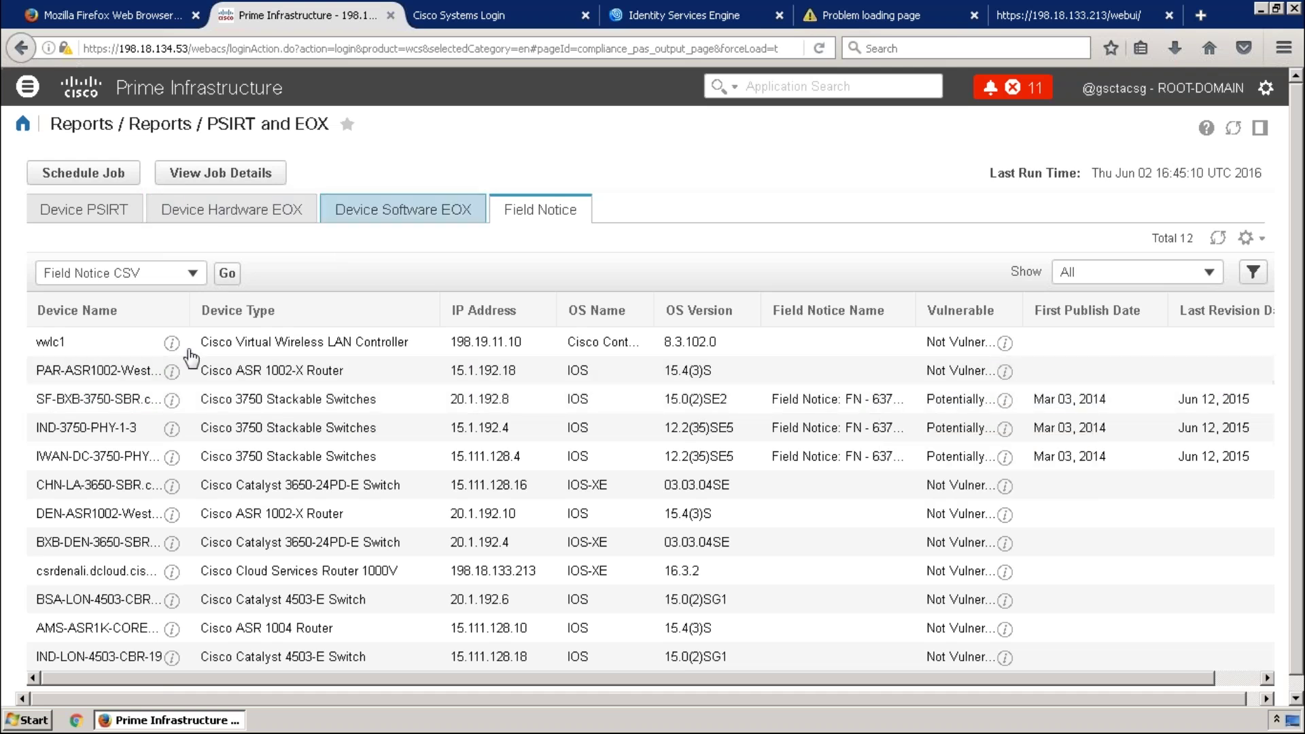
{"action": "double_click", "coordinate": [106, 401]}
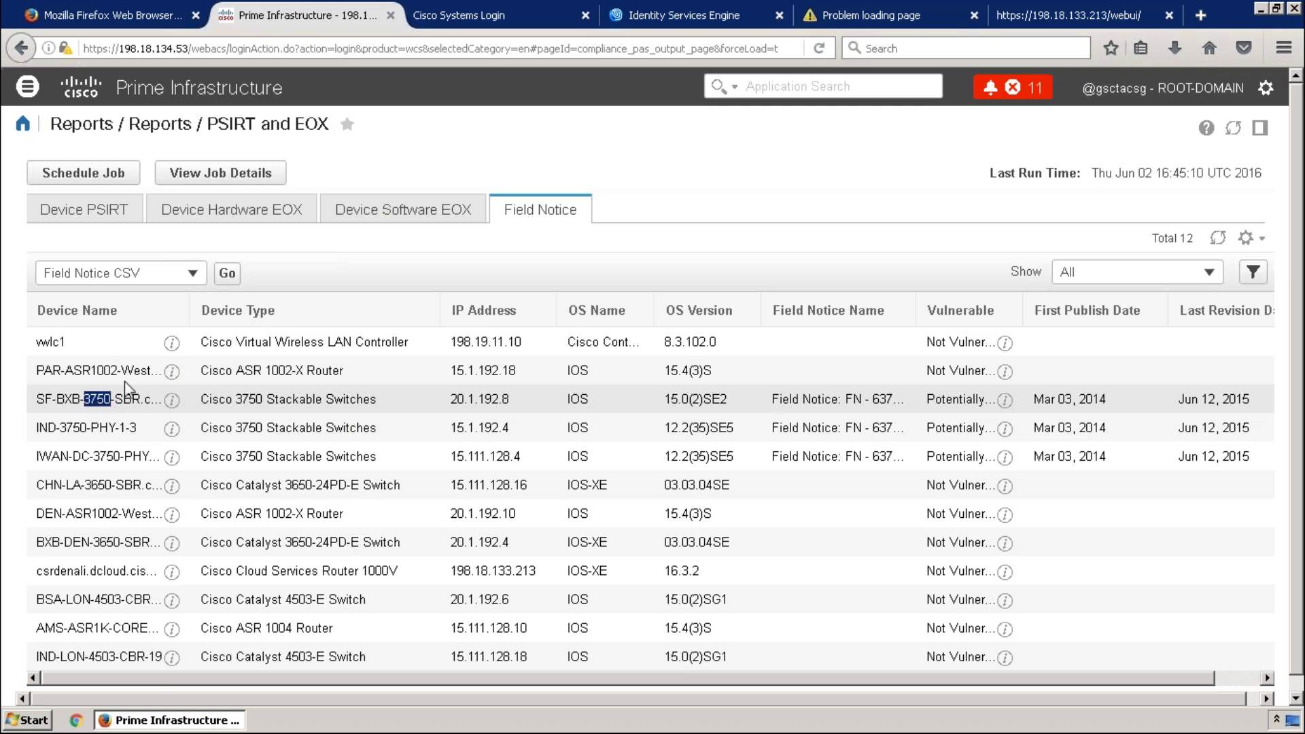
{"action": "left_click", "coordinate": [197, 280]}
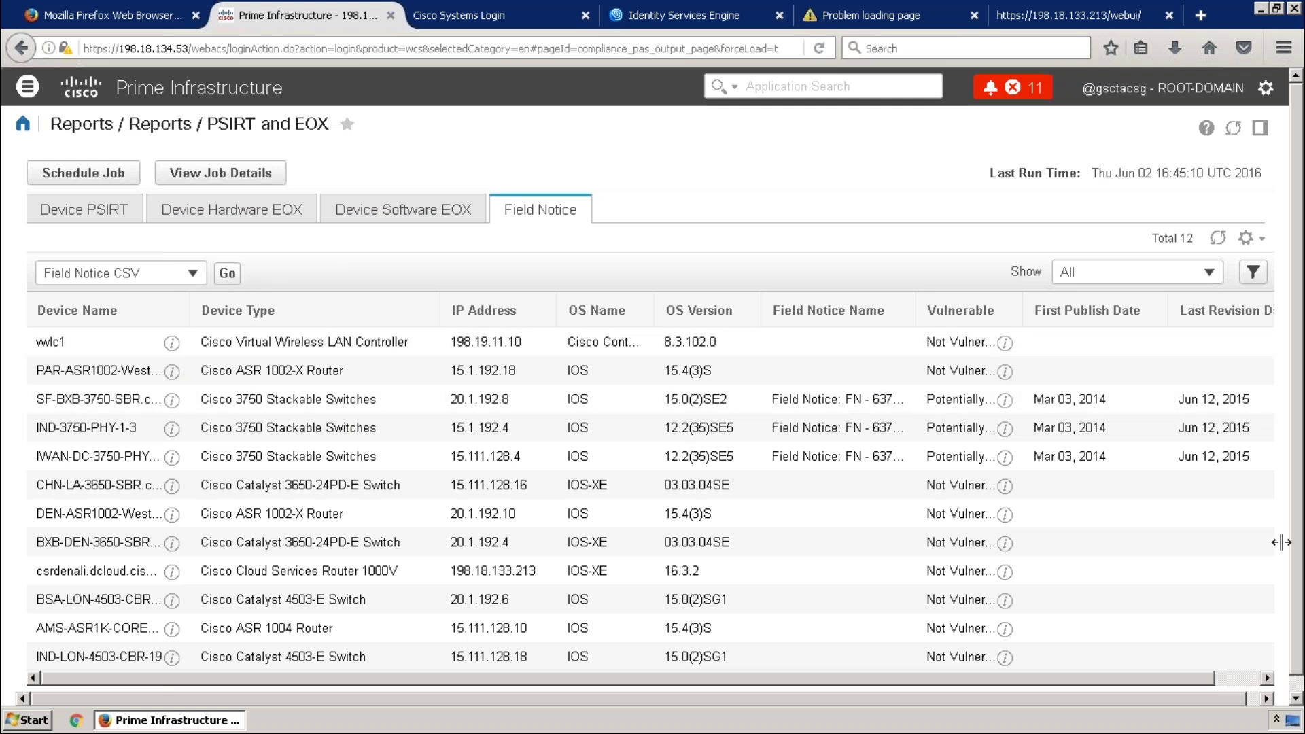
Check the full field notice name for the SF-BXB-3750 switch and return to the Device Hardware EOX list.
{"action": "scroll", "coordinate": [272, 408], "scroll_direction": "down", "scroll_amount": 1}
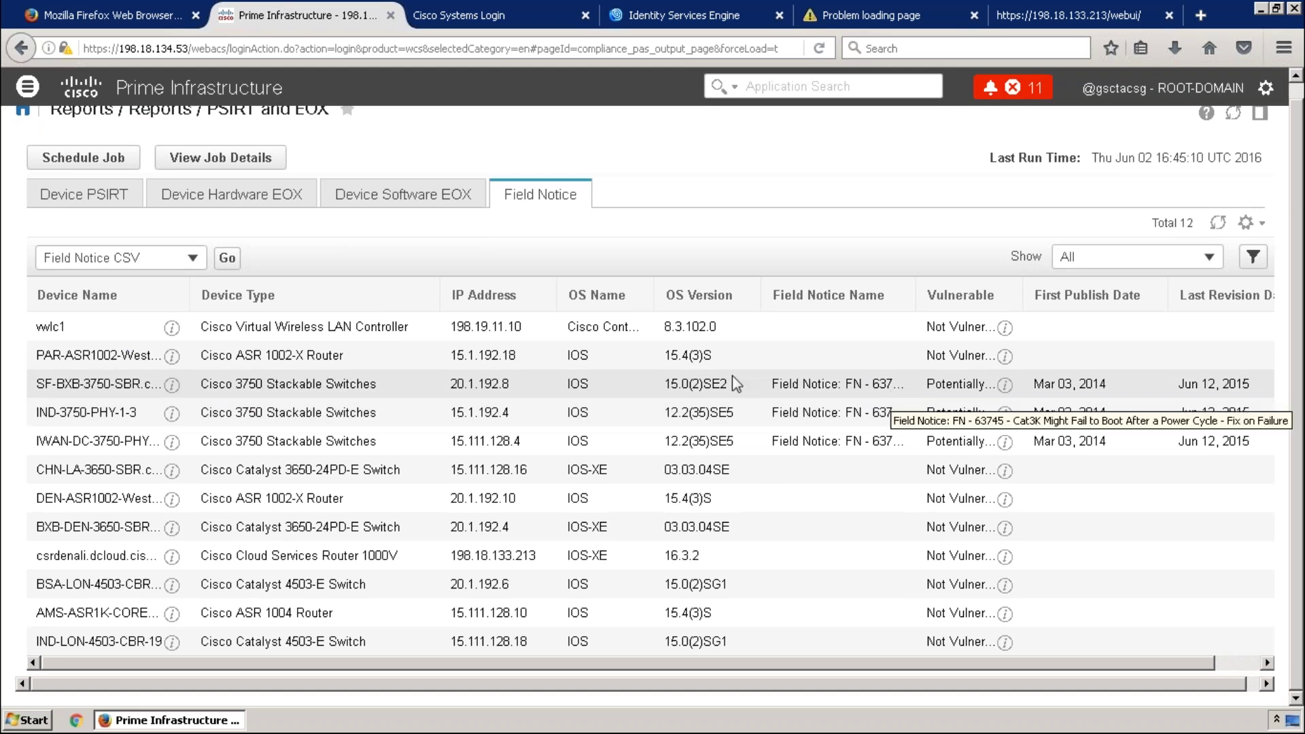
{"action": "left_click", "coordinate": [373, 197]}
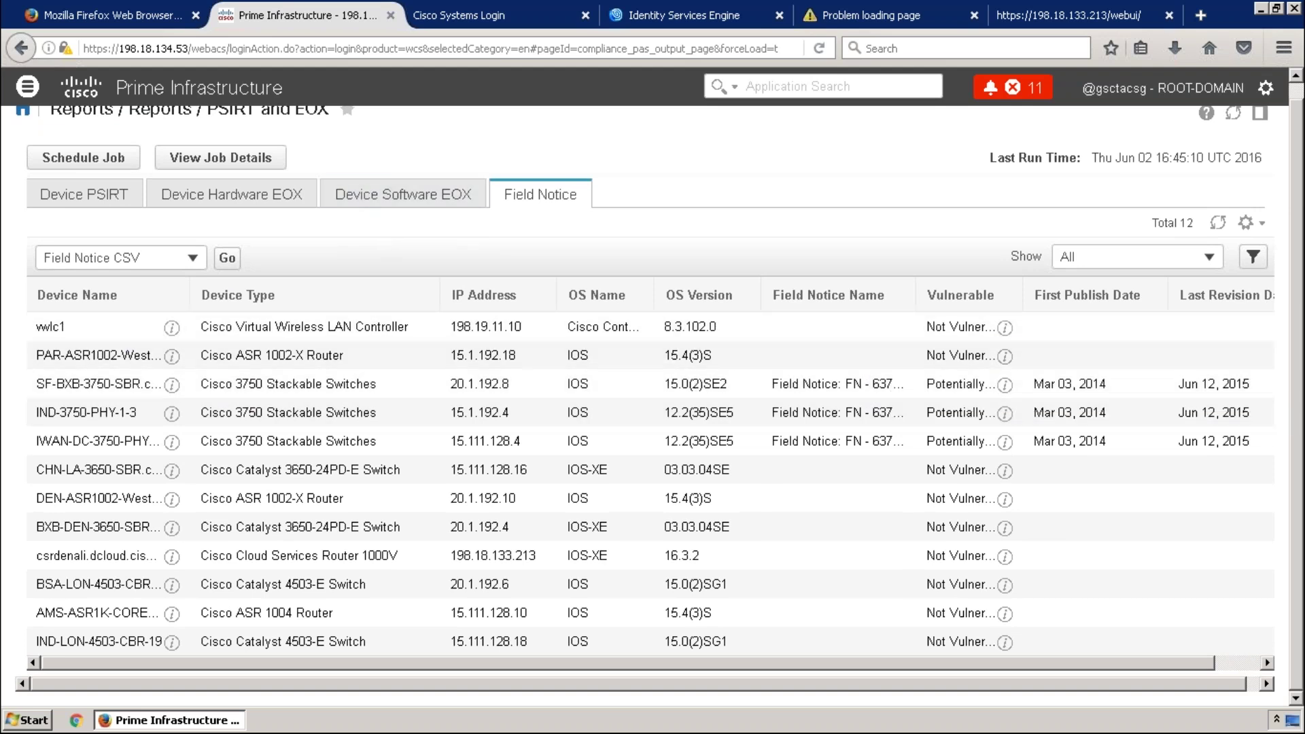
{"action": "left_click", "coordinate": [262, 199]}
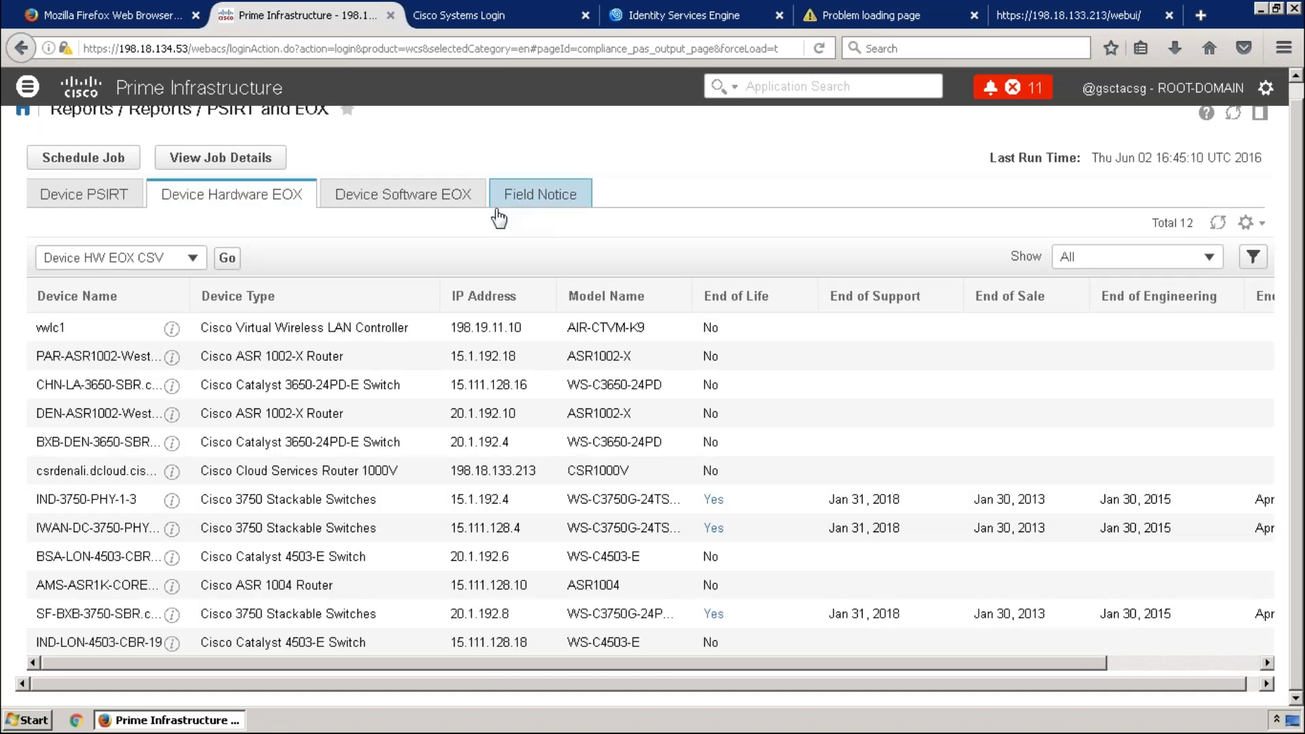
Open the Cisco field notice document linked from the SF-BXB-3750 switch's vulnerability details and return to the Field Notice list.
{"action": "left_click", "coordinate": [547, 201]}
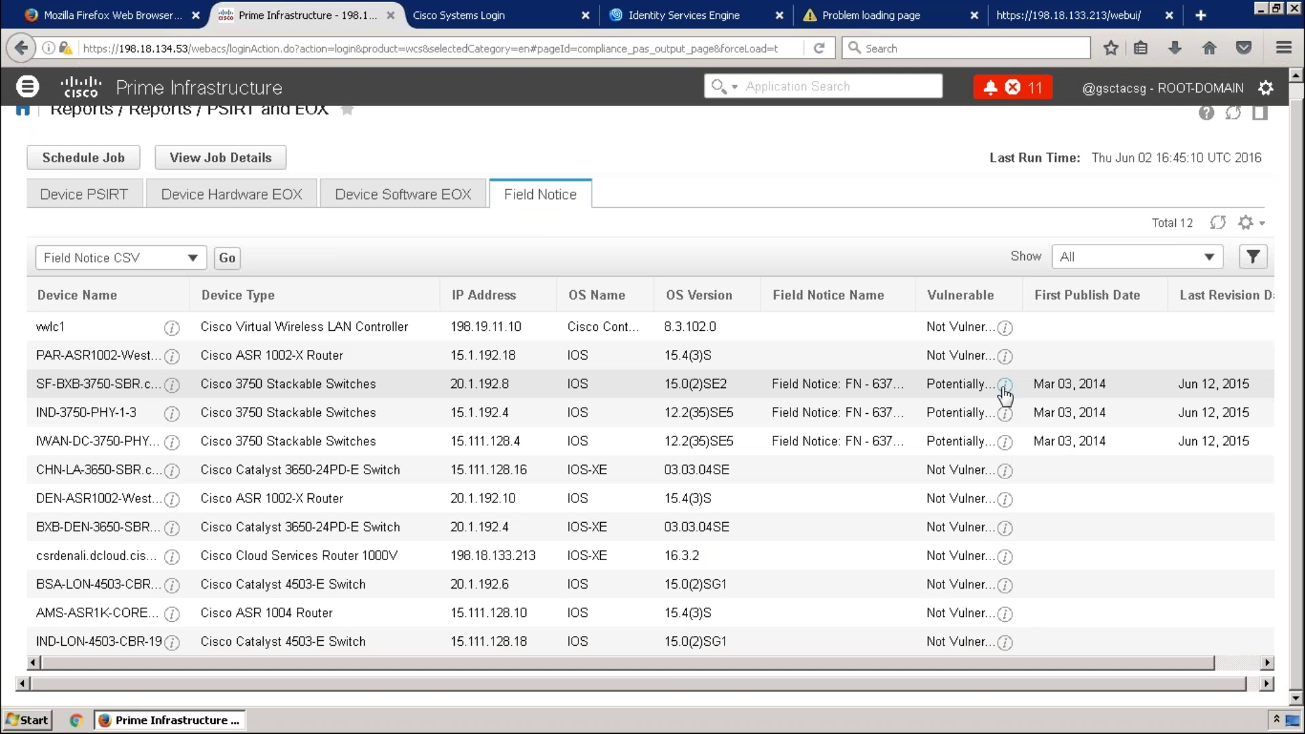
{"action": "mouse_move", "coordinate": [1005, 386]}
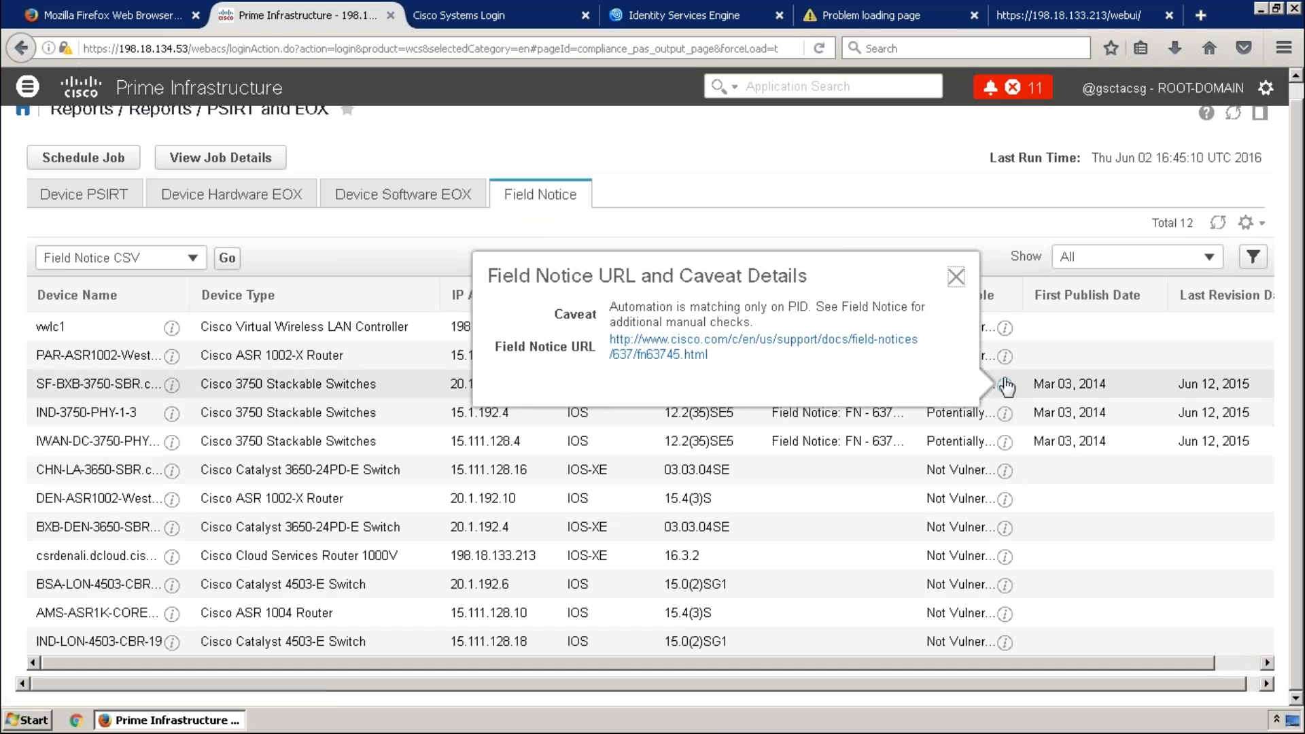
{"action": "left_click", "coordinate": [825, 341]}
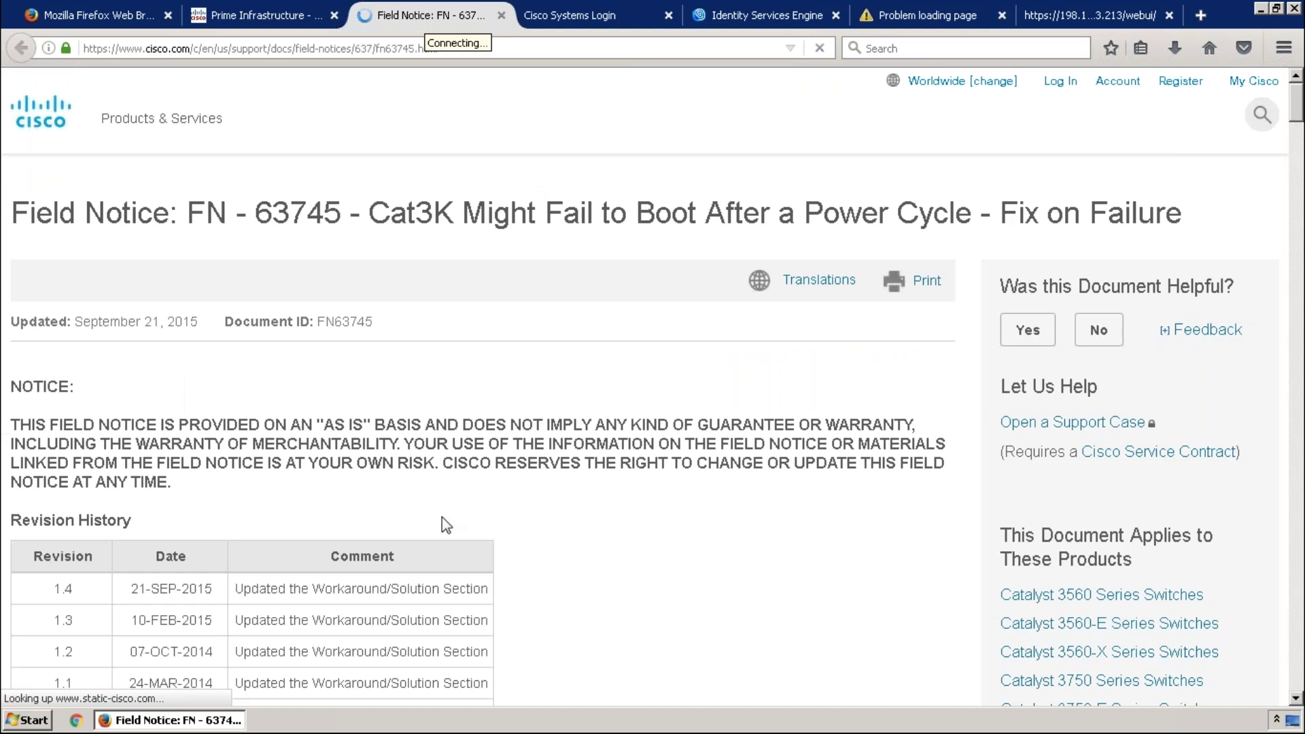
{"action": "left_click", "coordinate": [259, 17]}
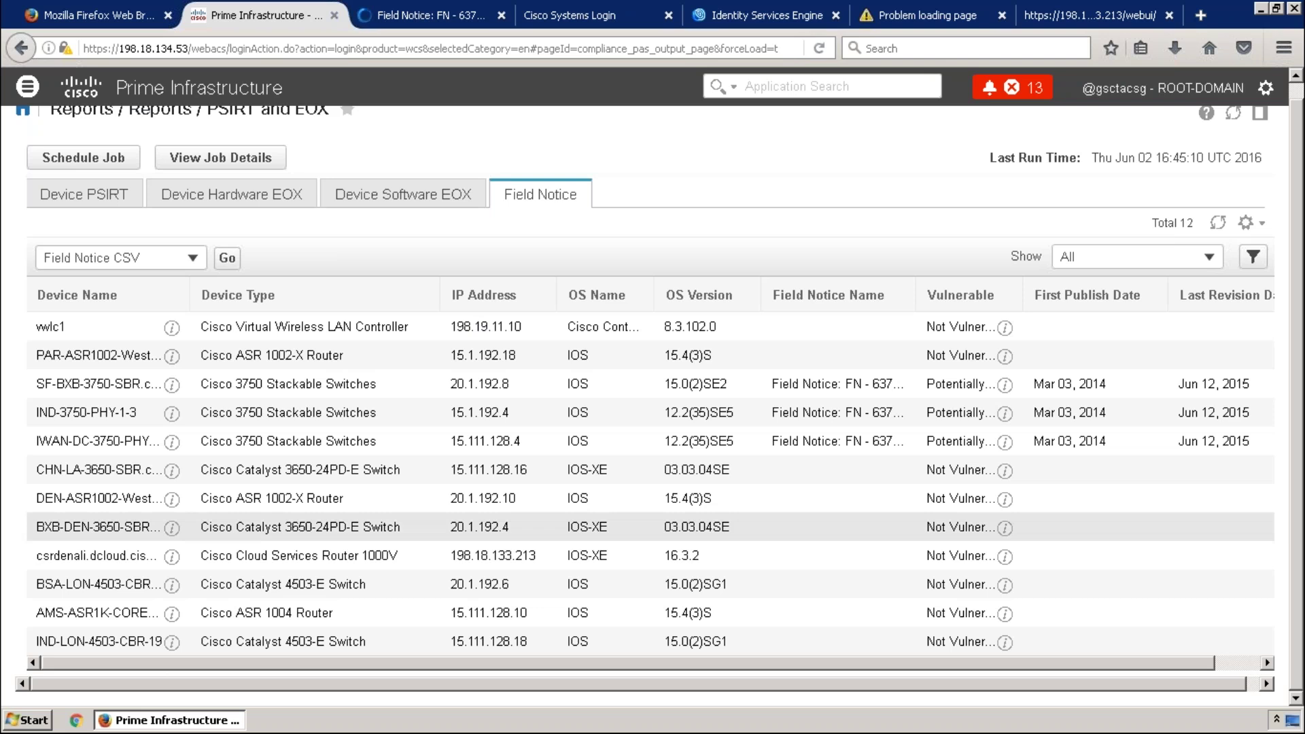
Examine the Device Software EOX dates and OS versions of the Catalyst 4503-E and 3750 switches, and review the Device Hardware EOX list.
{"action": "left_click", "coordinate": [365, 202]}
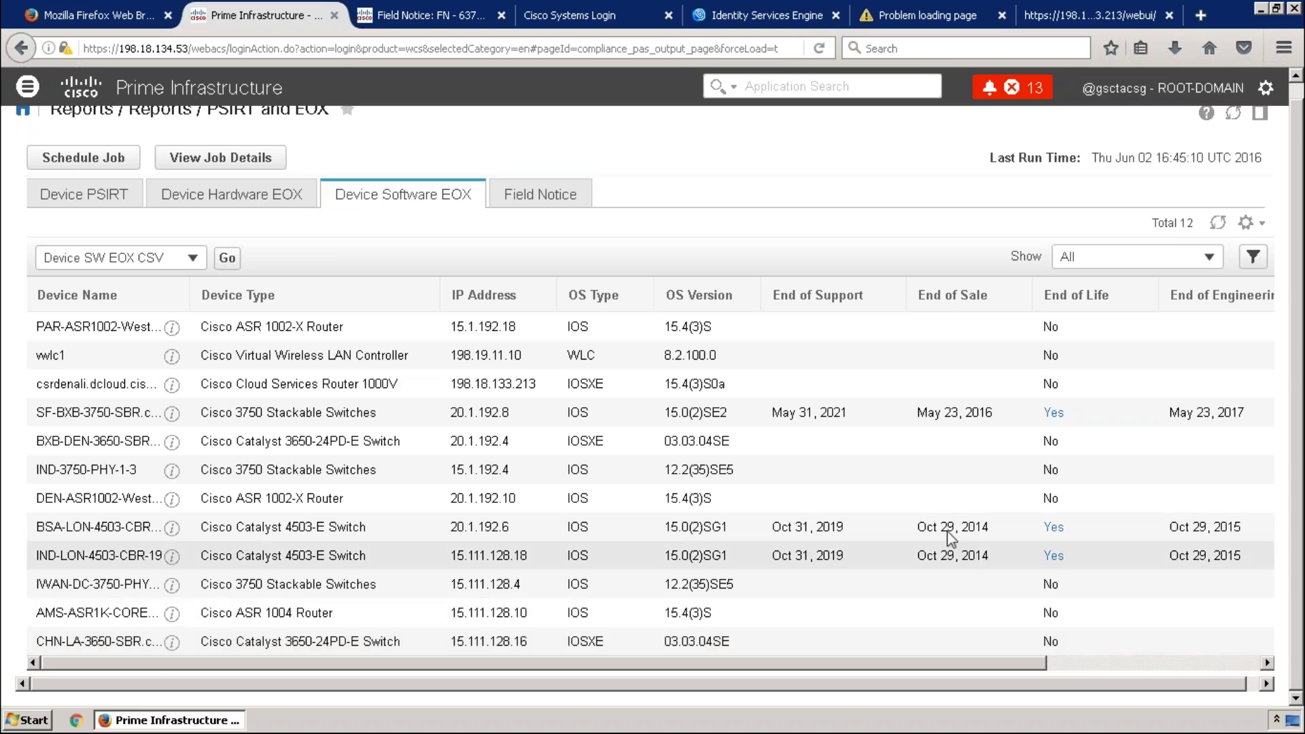
{"action": "left_click_drag", "start_coordinate": [991, 535], "coordinate": [954, 556]}
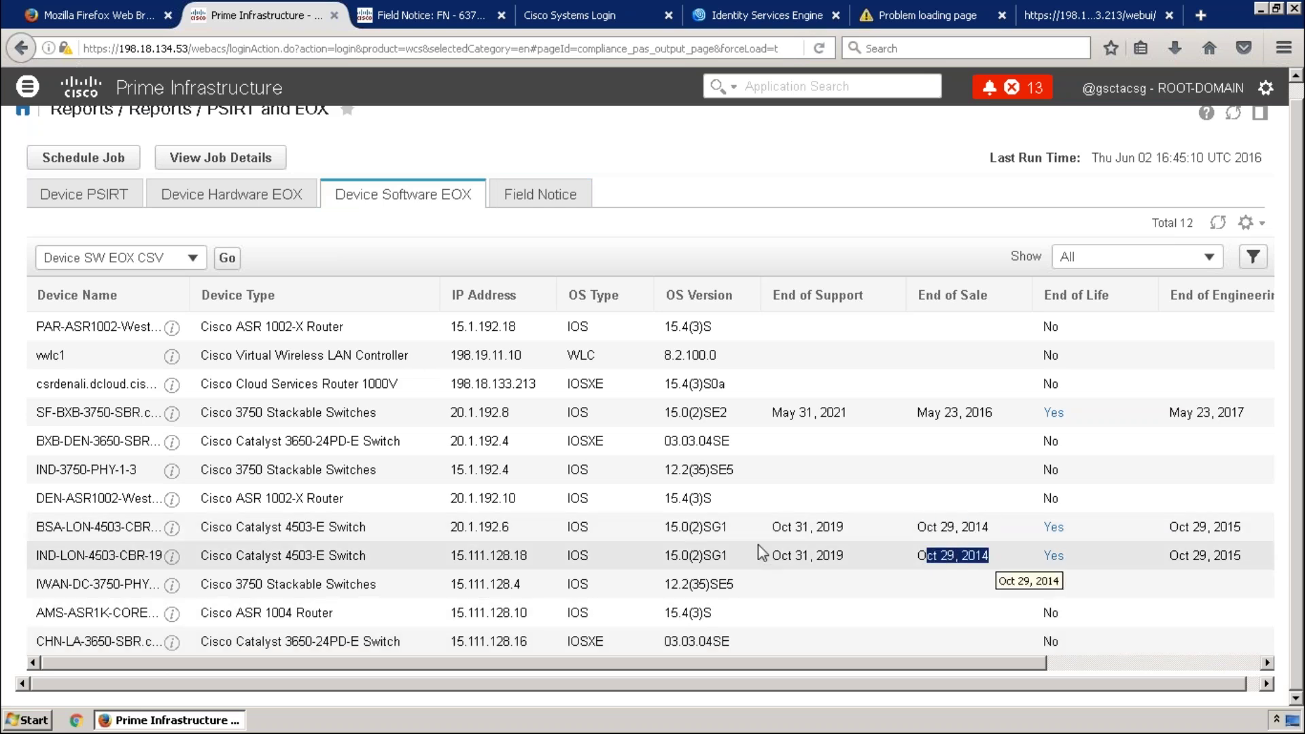
{"action": "left_click", "coordinate": [801, 553]}
{"action": "triple_click", "coordinate": [798, 546]}
{"action": "left_click", "coordinate": [664, 545]}
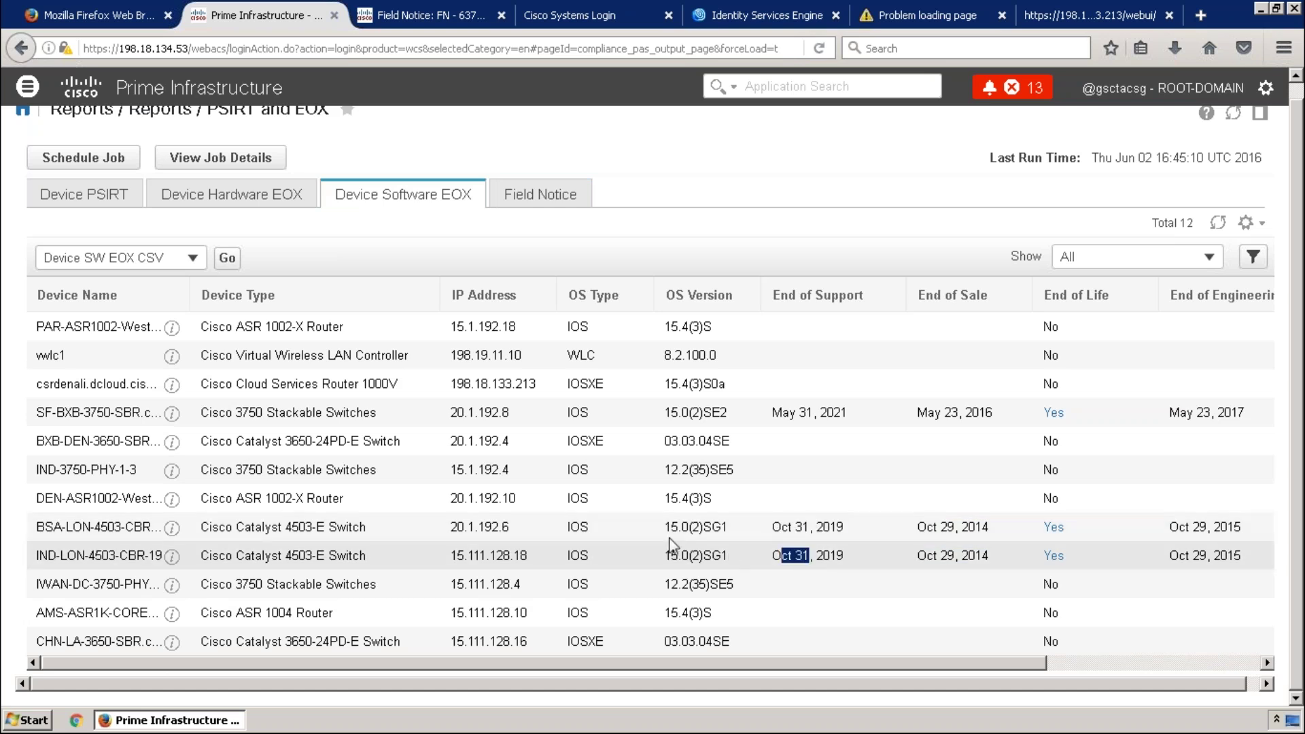
{"action": "left_click_drag", "start_coordinate": [714, 528], "coordinate": [665, 529]}
{"action": "triple_click", "coordinate": [744, 583]}
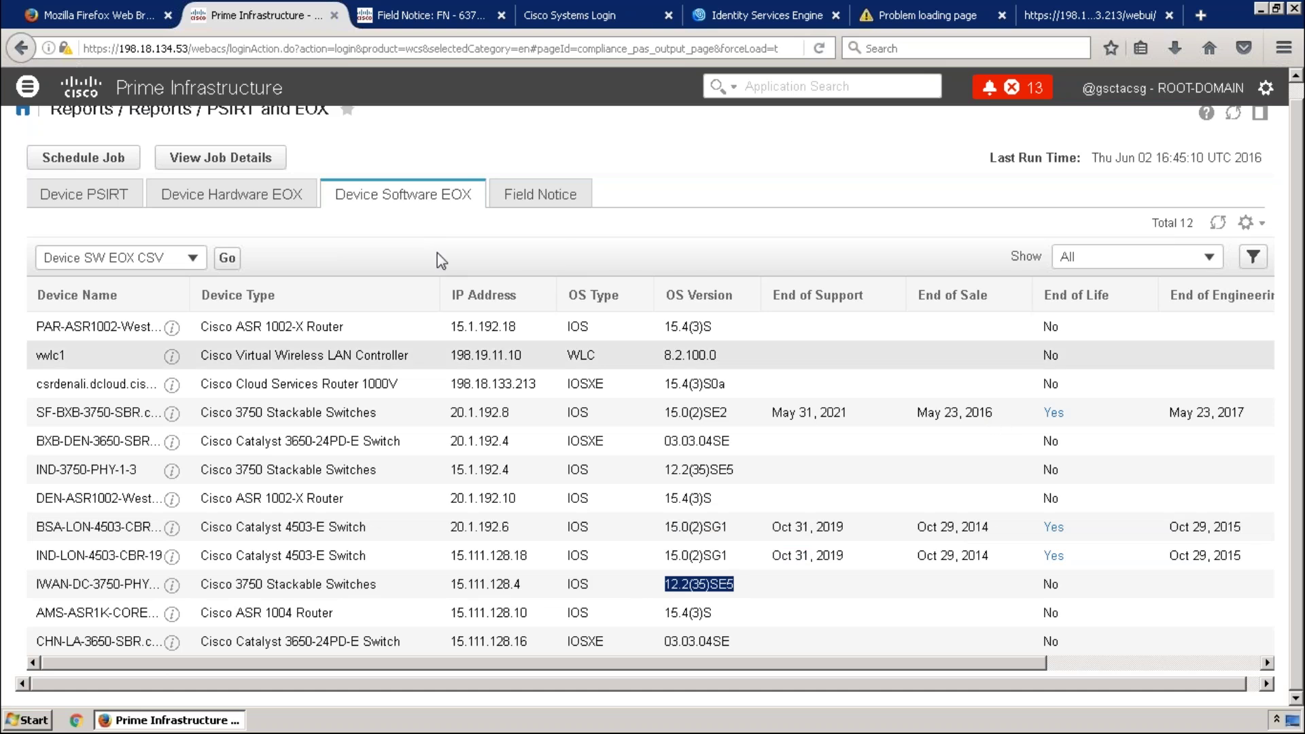
{"action": "left_click", "coordinate": [231, 195]}
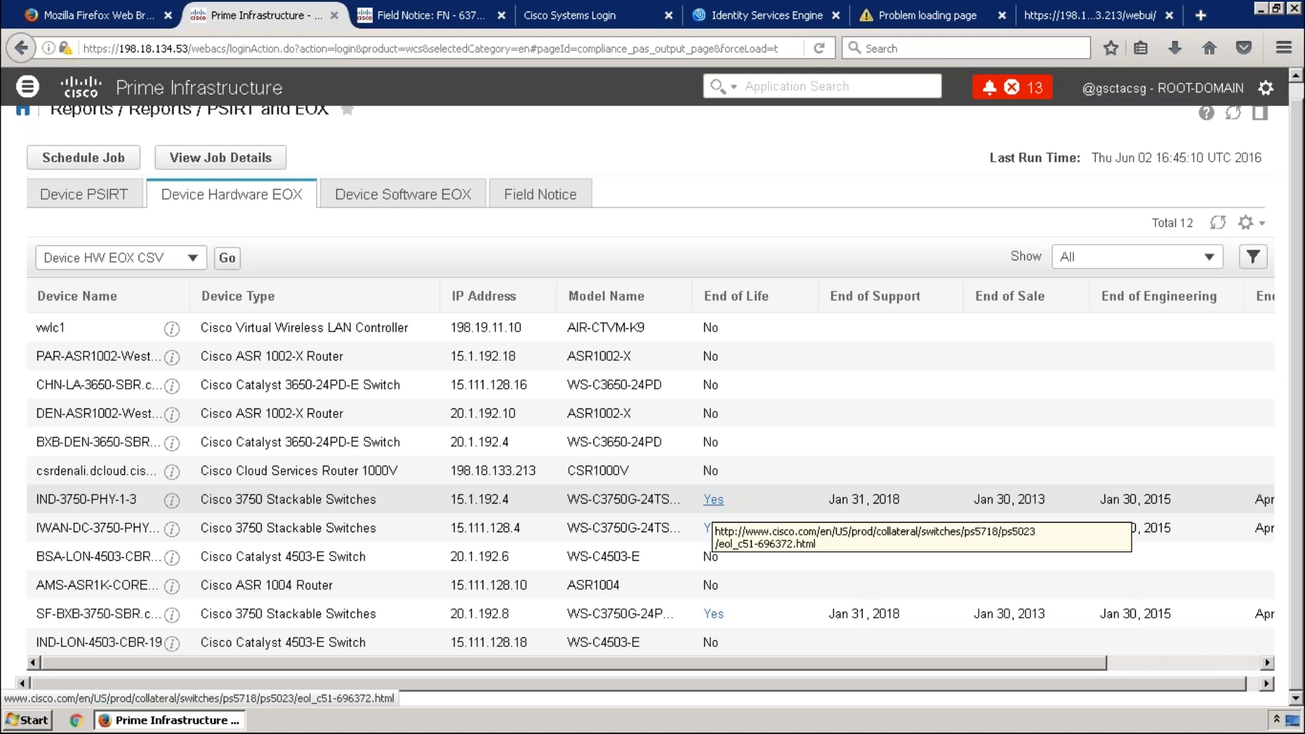
Show the Device PSIRT list, view the Multiple Vulnerabilities advisory for the CHN-LA-3650 switch, and return to the report.
{"action": "left_click", "coordinate": [84, 194]}
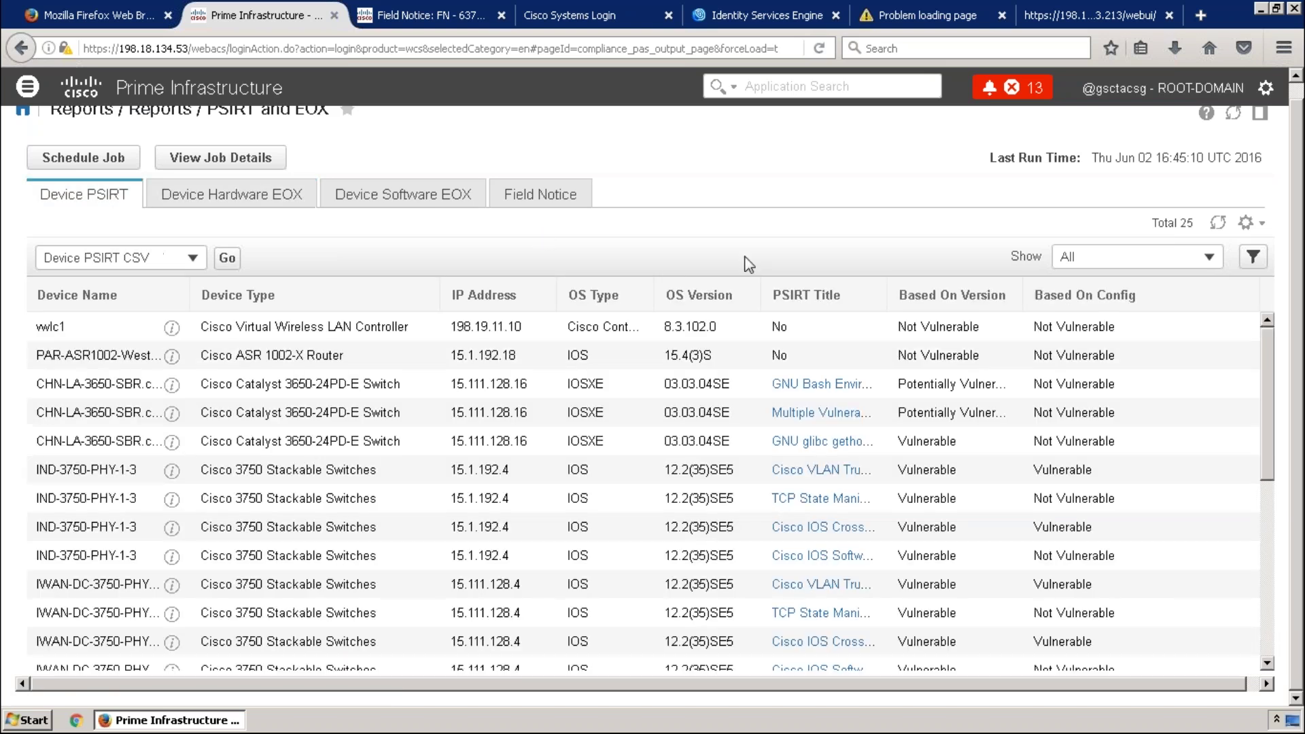
{"action": "left_click", "coordinate": [827, 413]}
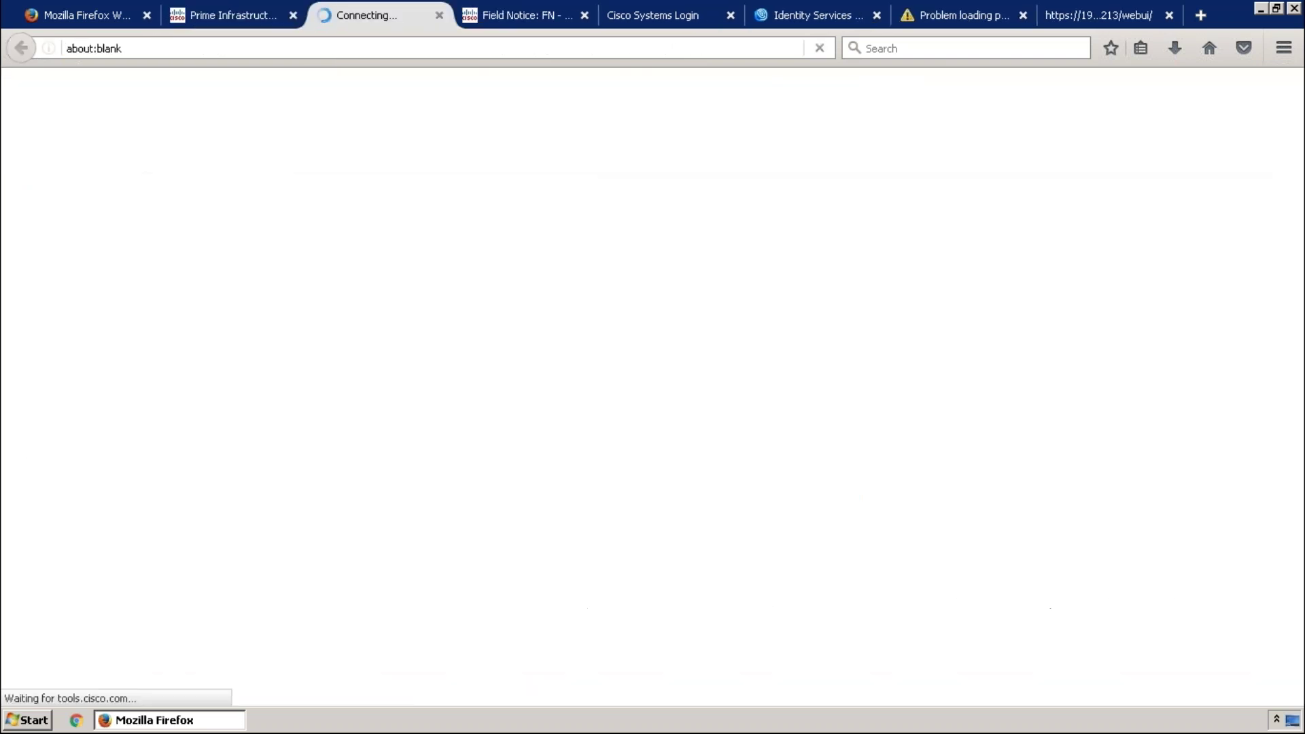
{"action": "left_click", "coordinate": [248, 12]}
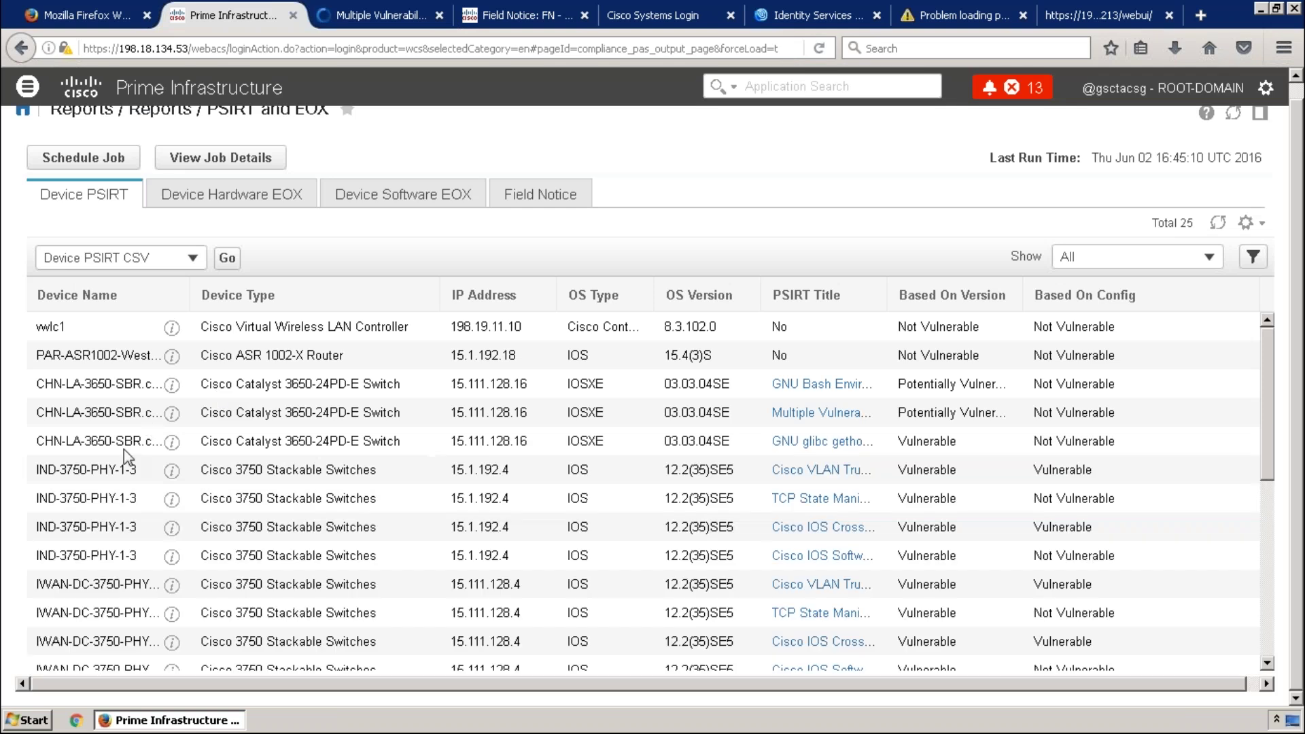
{"action": "left_click", "coordinate": [357, 26]}
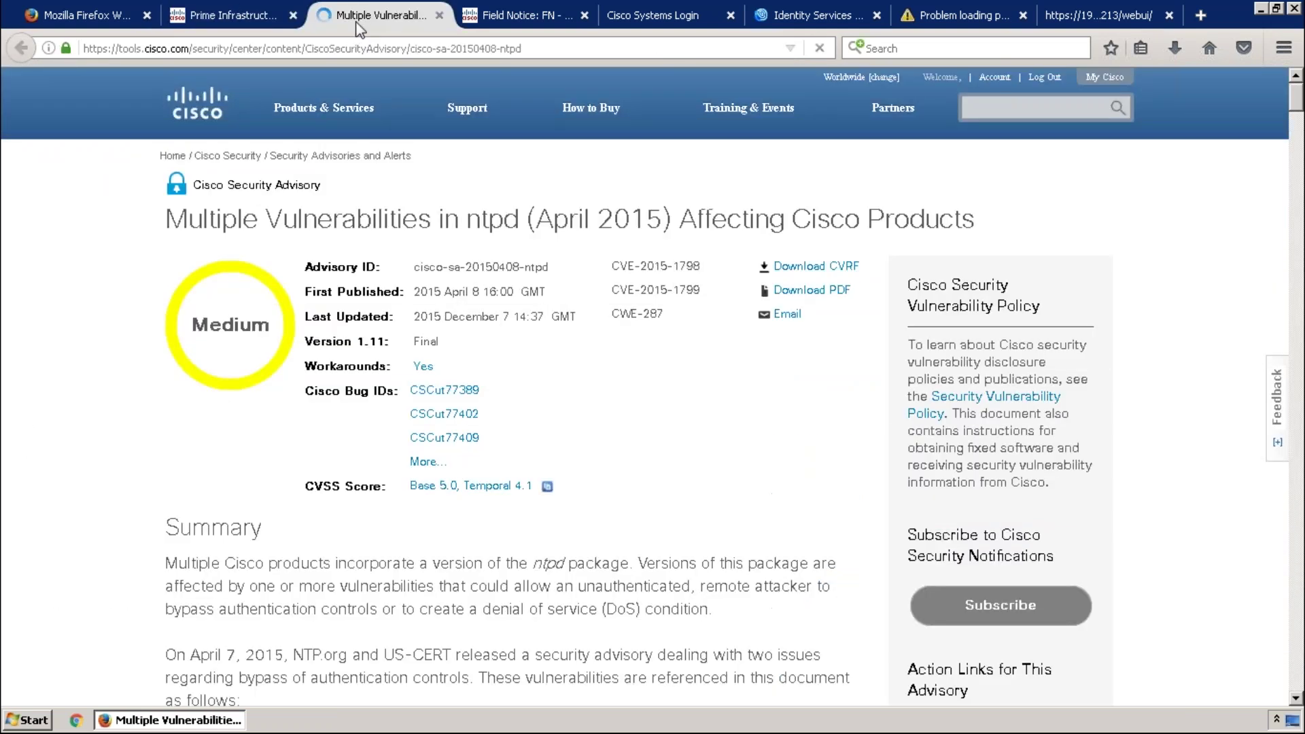
{"action": "left_click", "coordinate": [208, 22]}
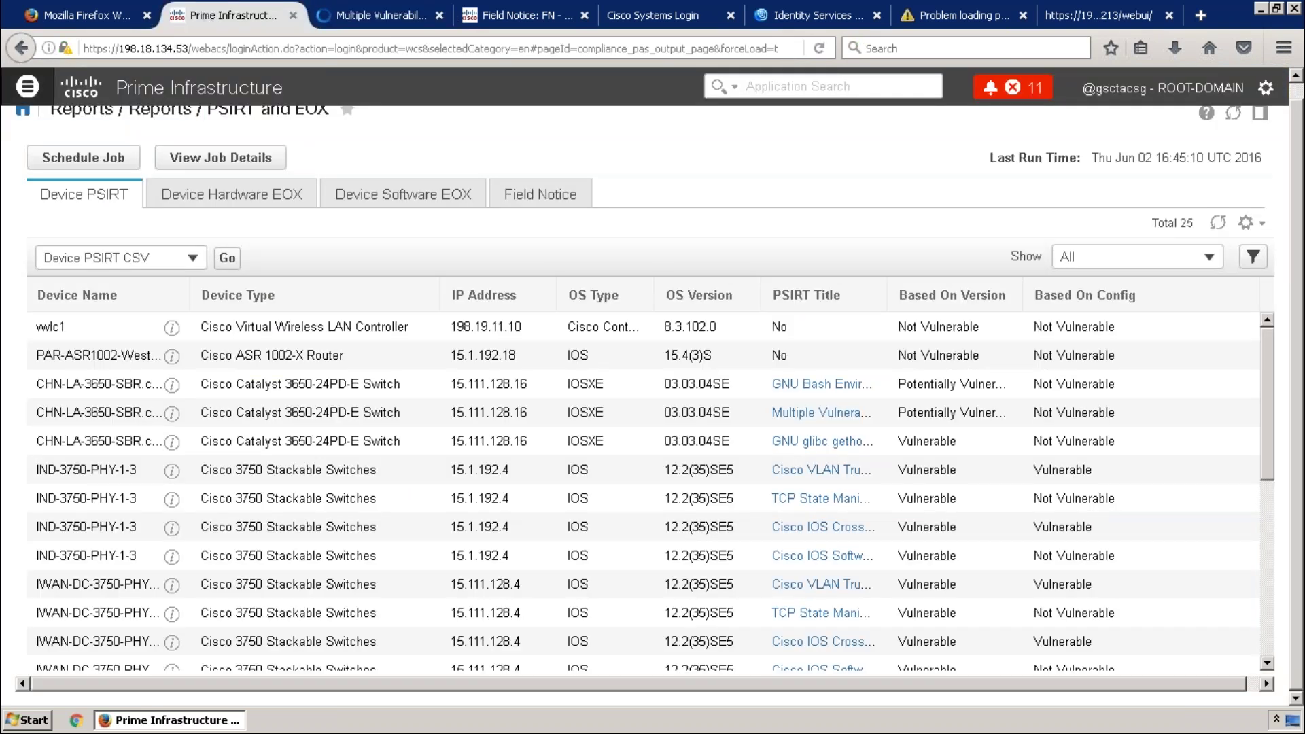
Display the available Services features in the main navigation.
{"action": "left_click", "coordinate": [27, 86]}
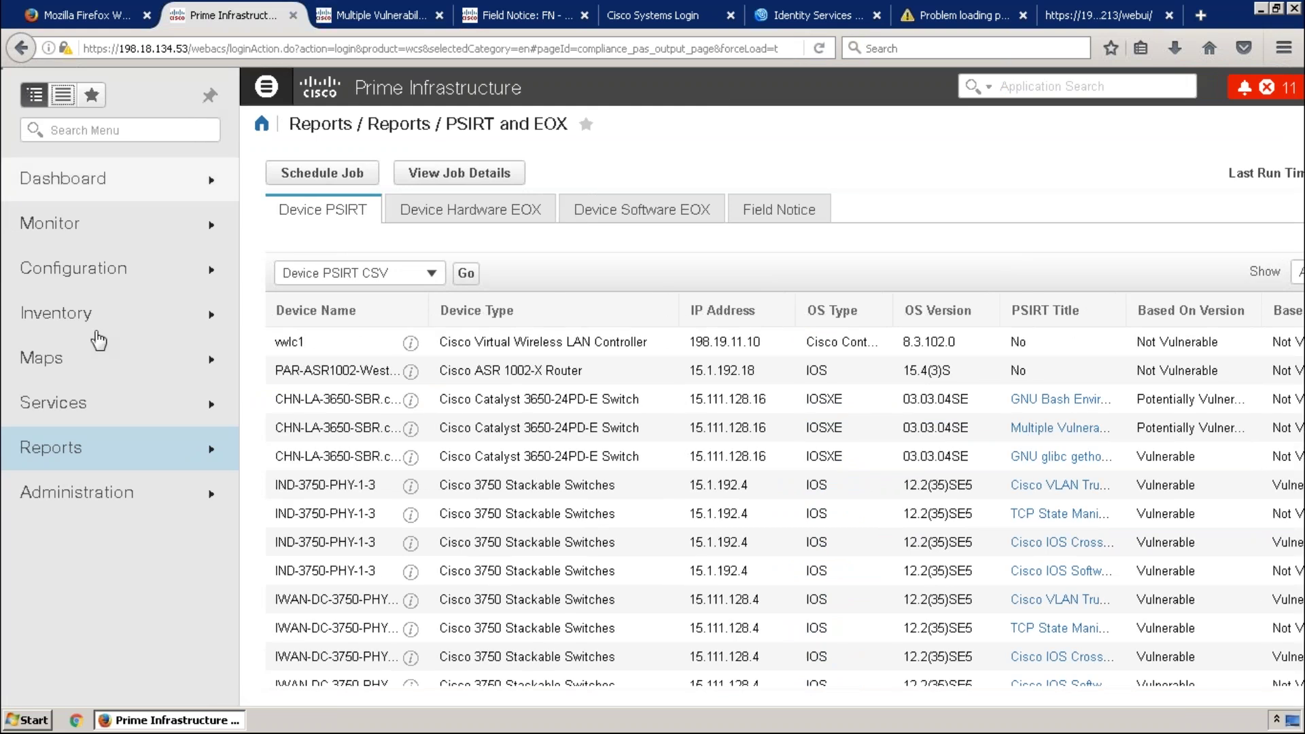
{"action": "left_click", "coordinate": [81, 403]}
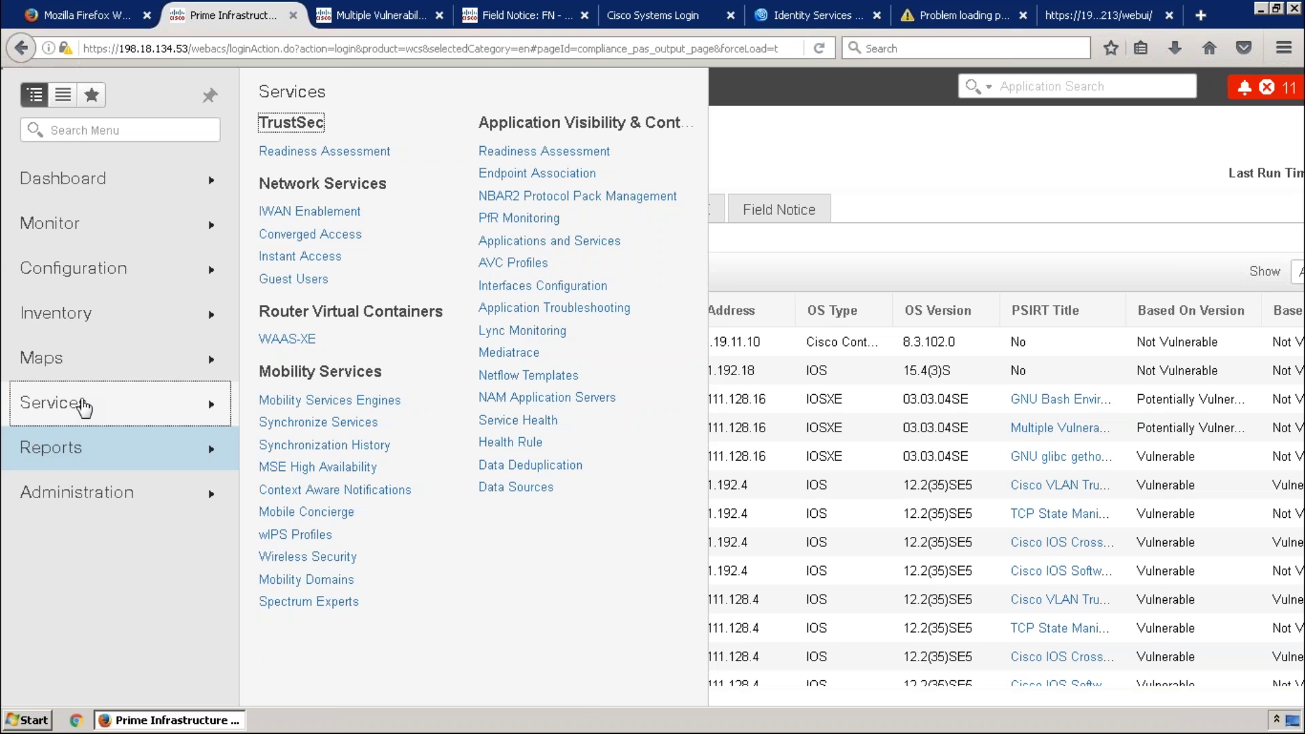